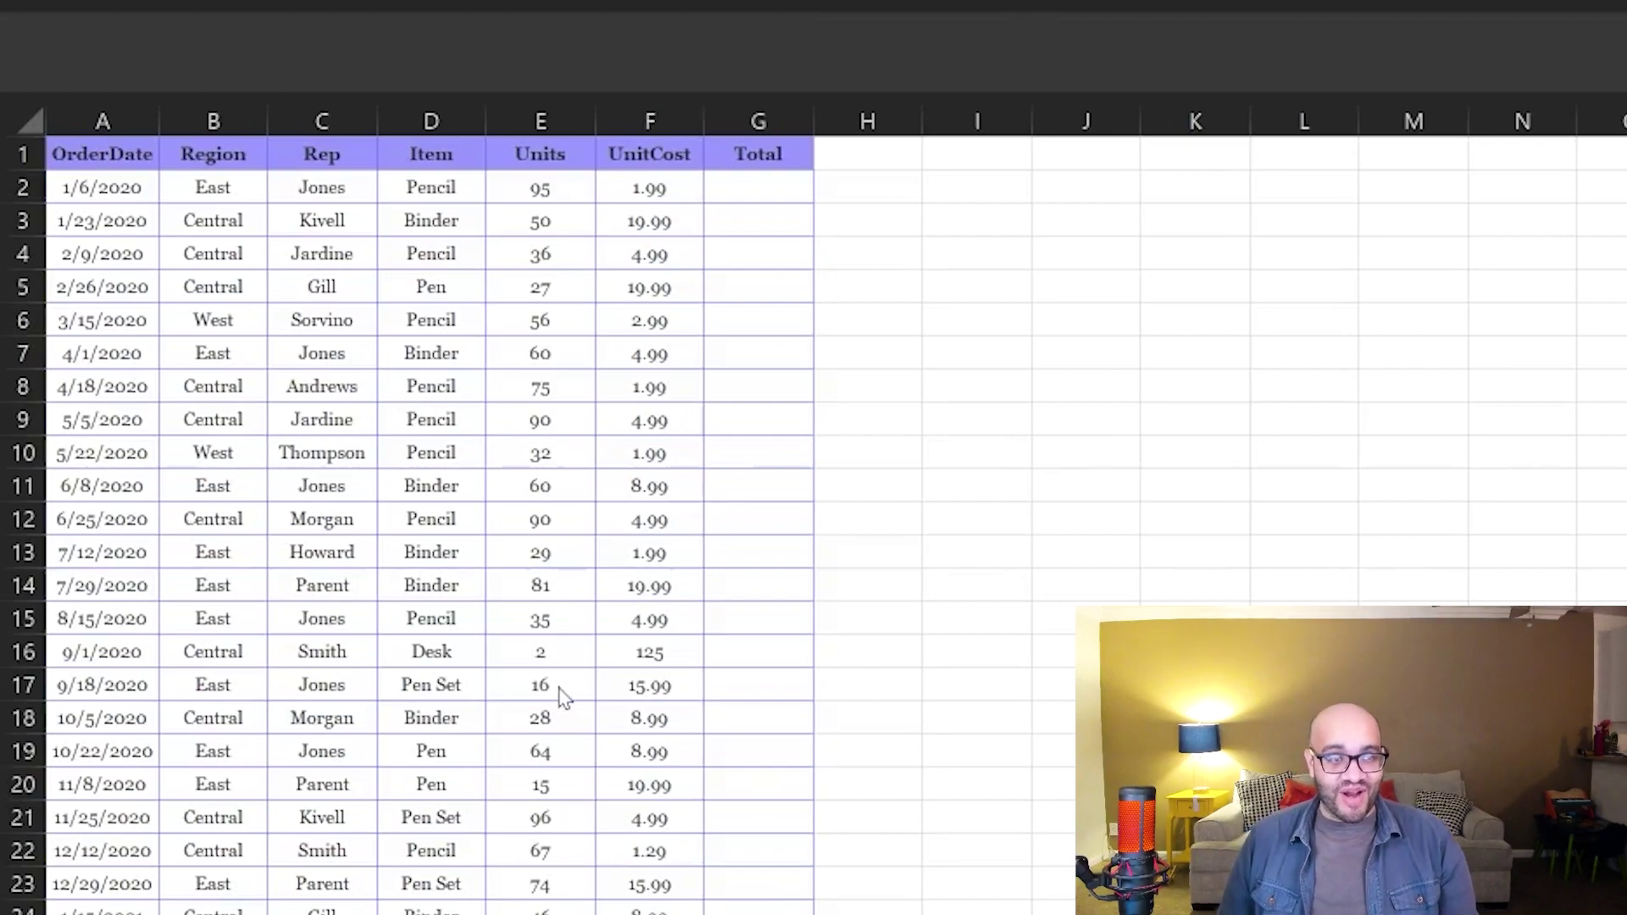
- Enter a SUM formula in K4 that adds the individual cells E2, E3, E4 and E5
left_click(1177, 251)
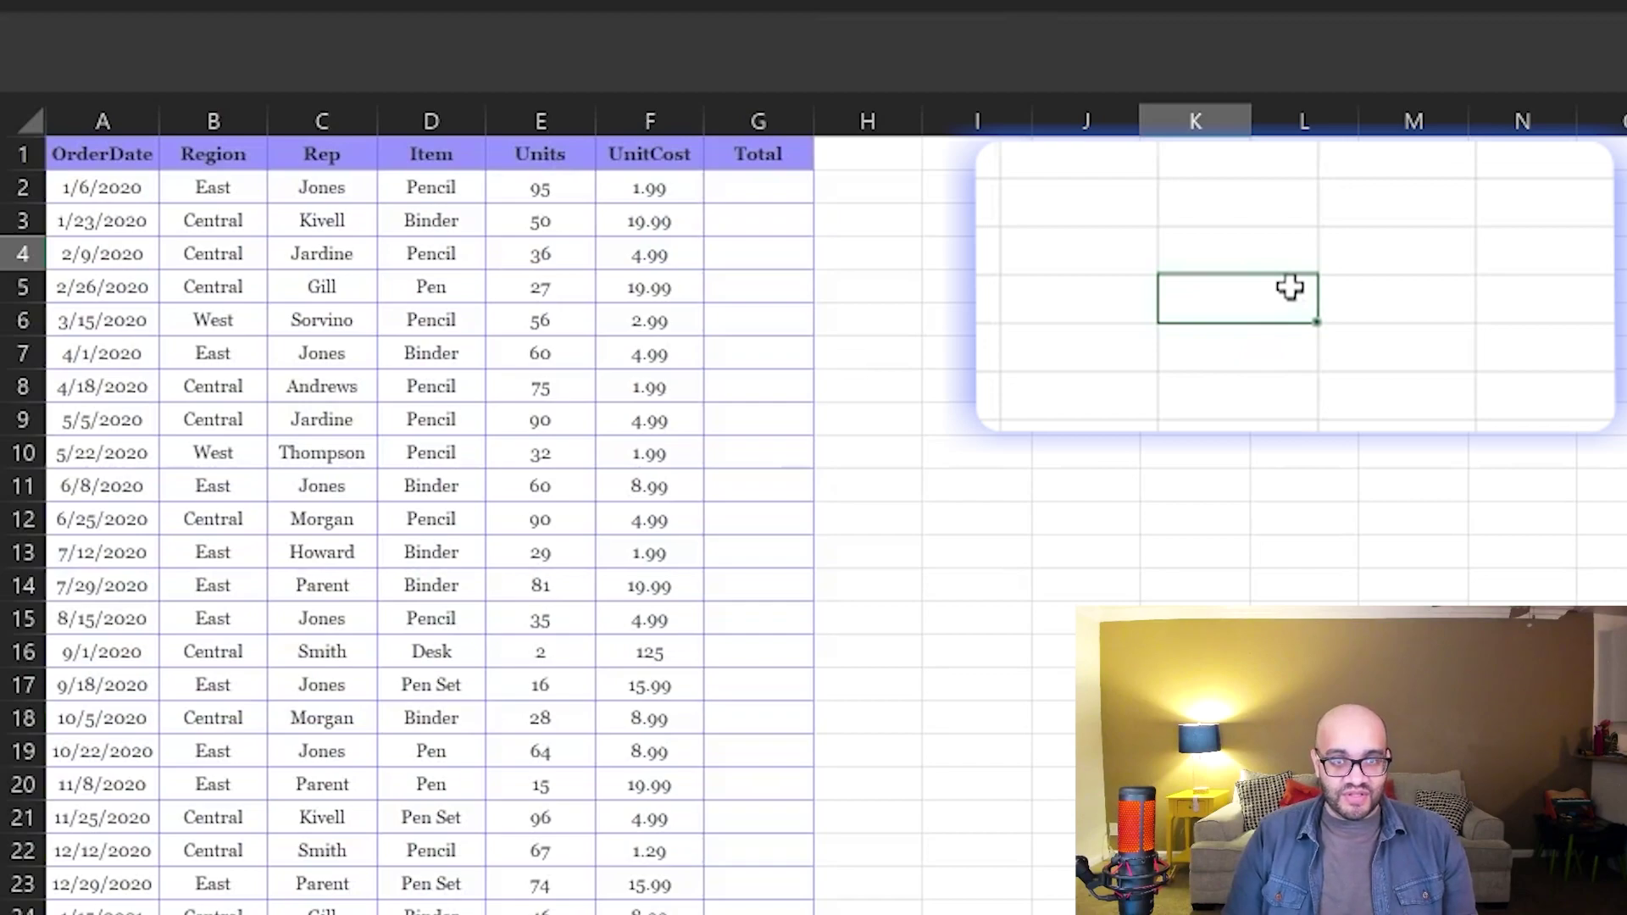
type("=SUM")
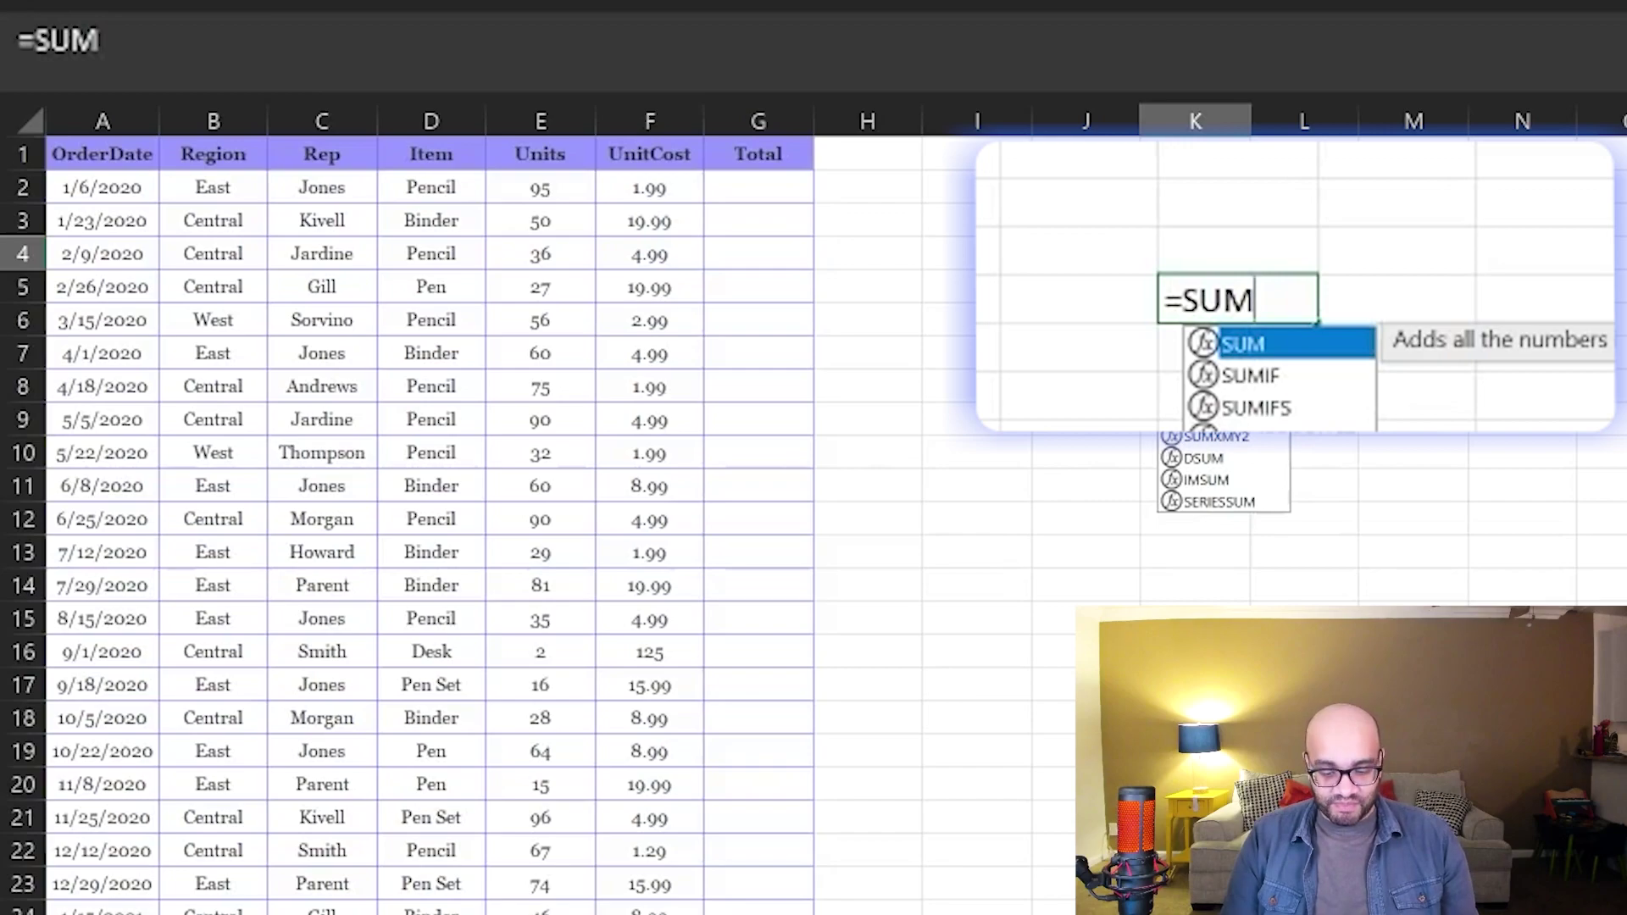
type("(")
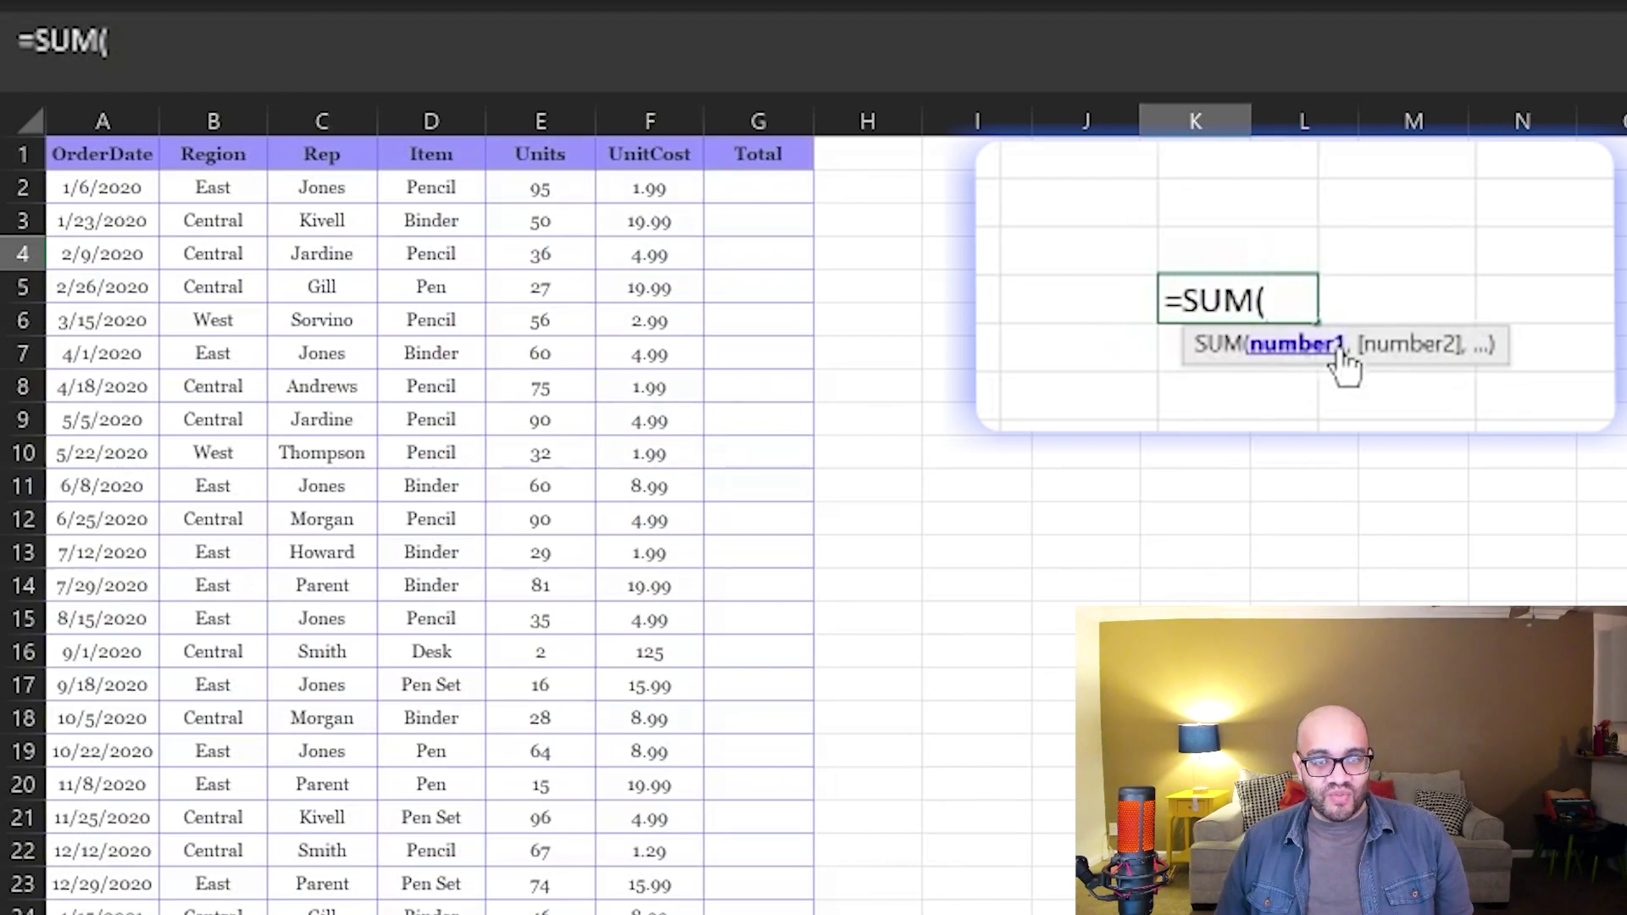
left_click(551, 190)
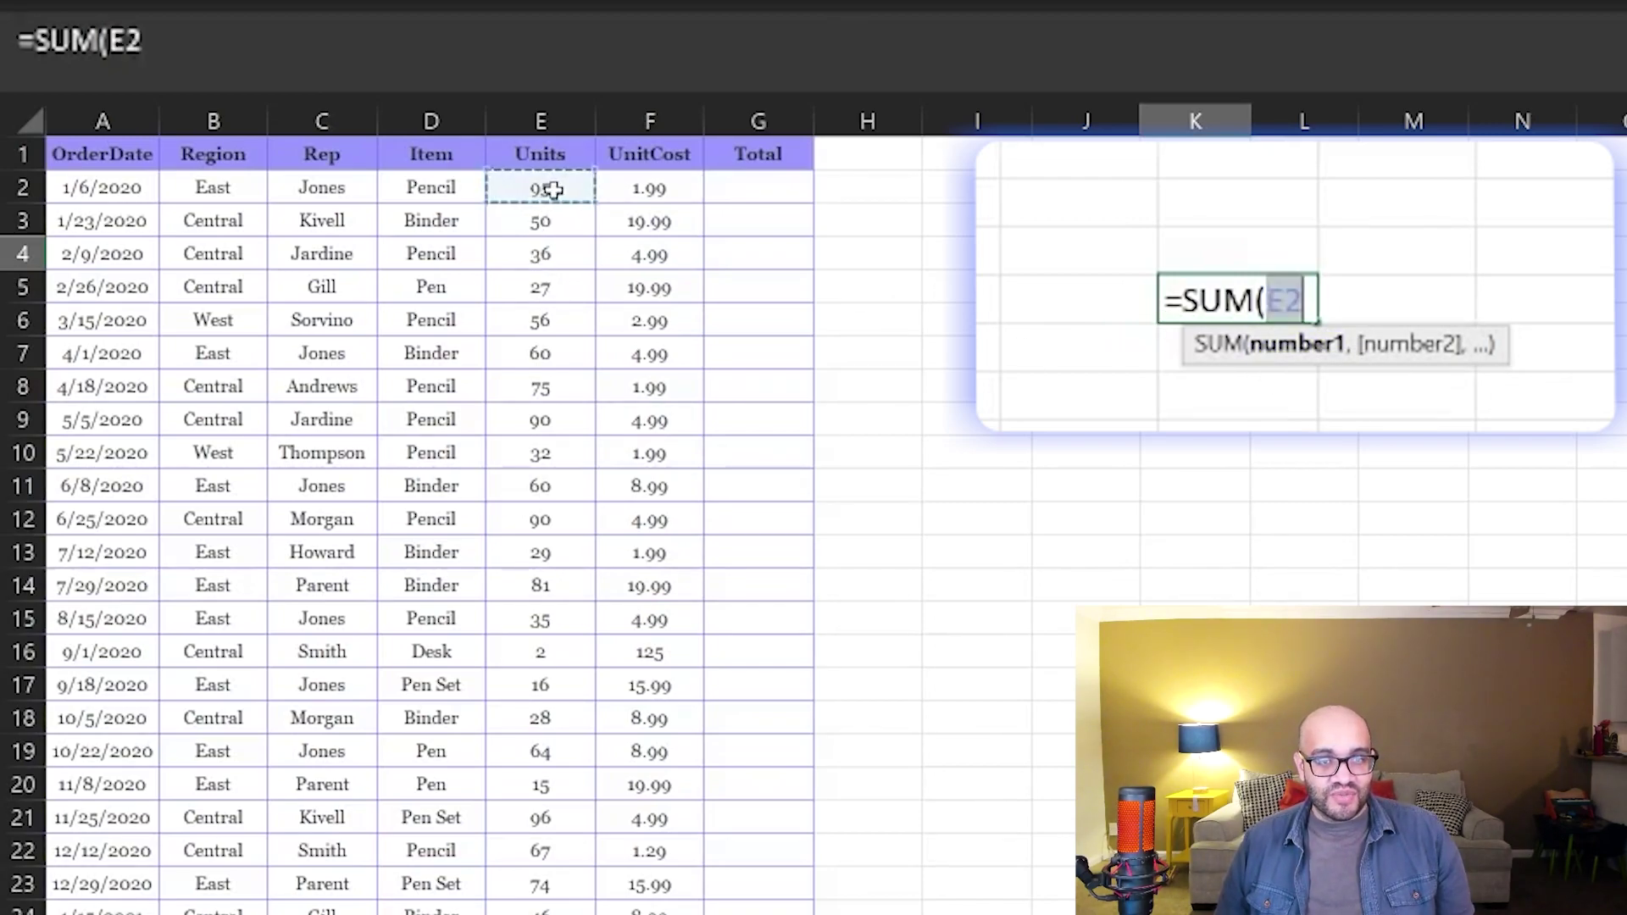
type(",")
left_click(541, 222)
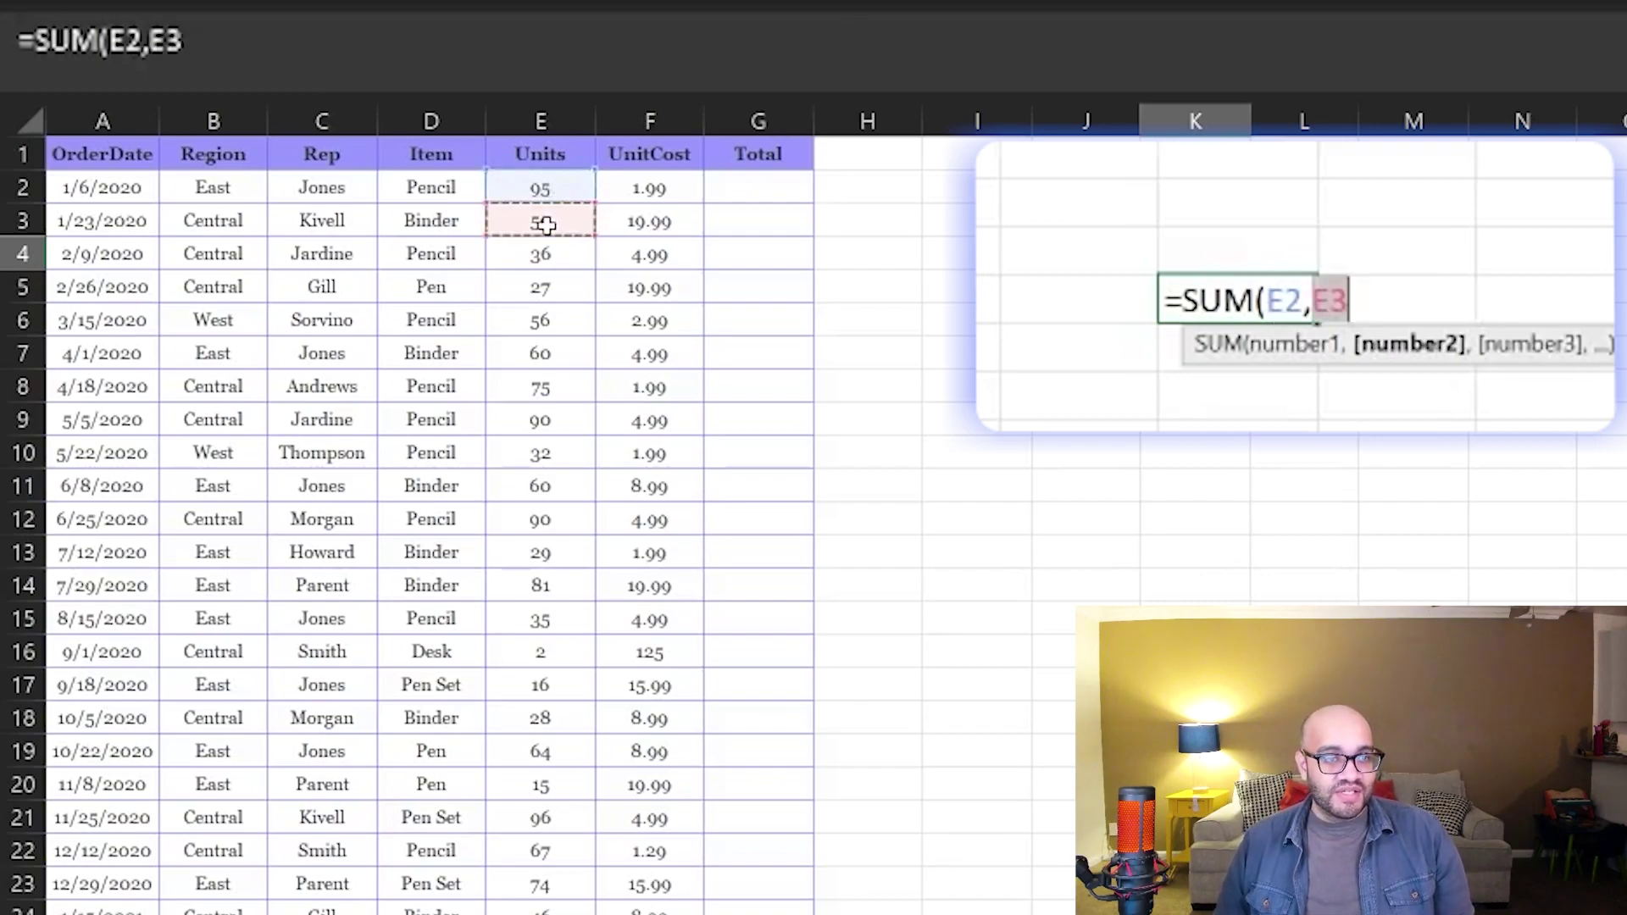
type(",")
left_click(540, 256)
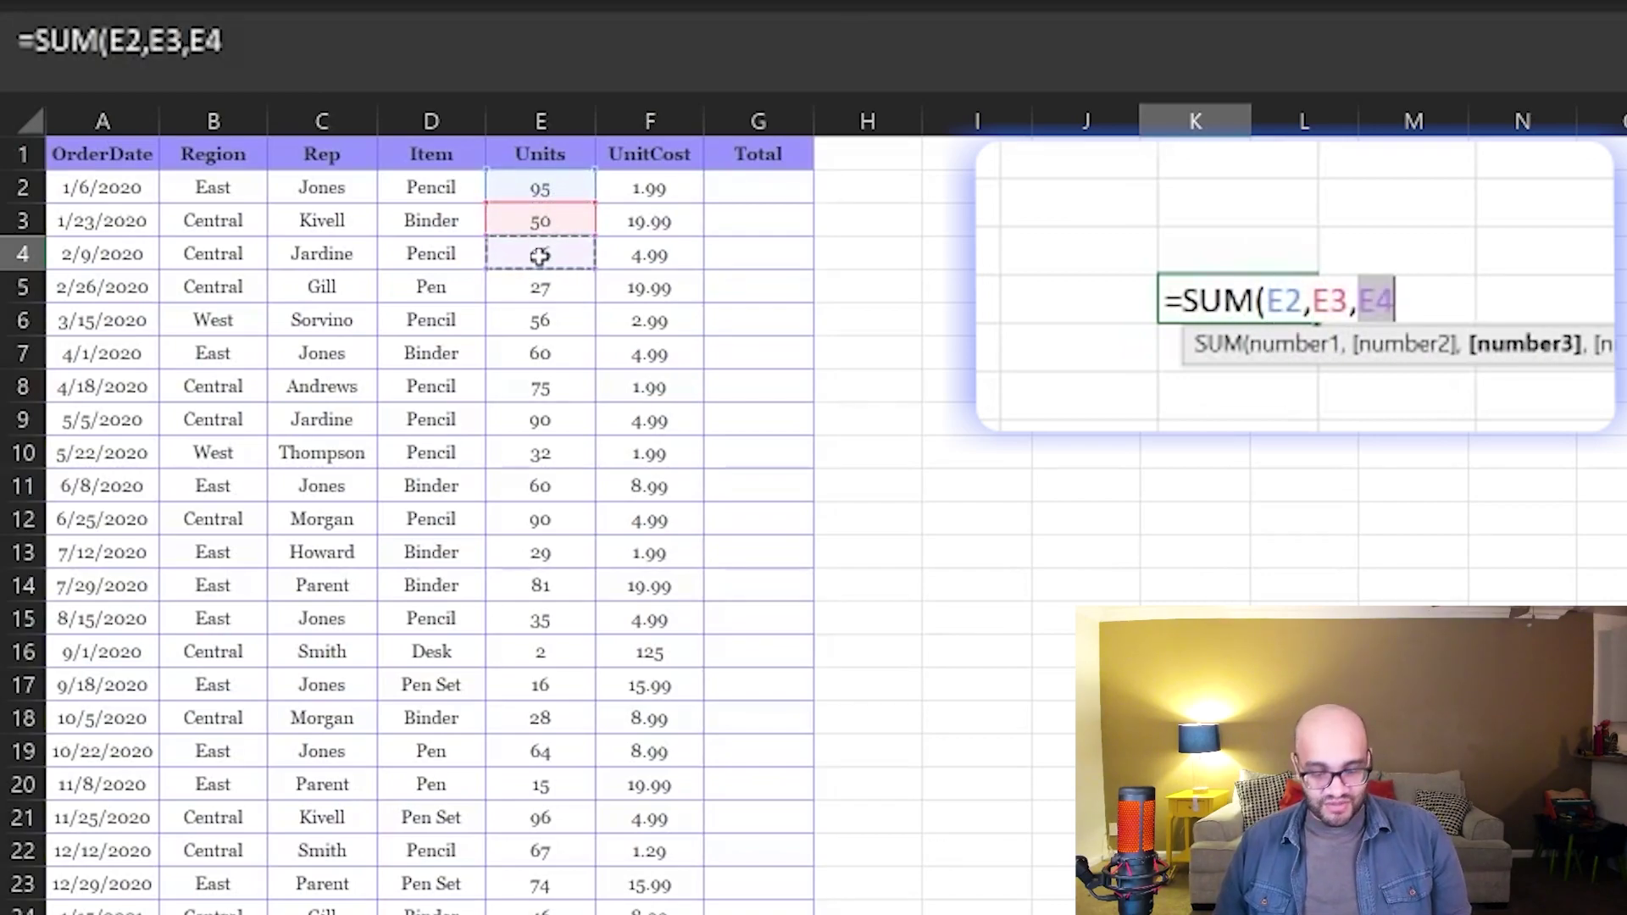
type(",")
left_click(531, 285)
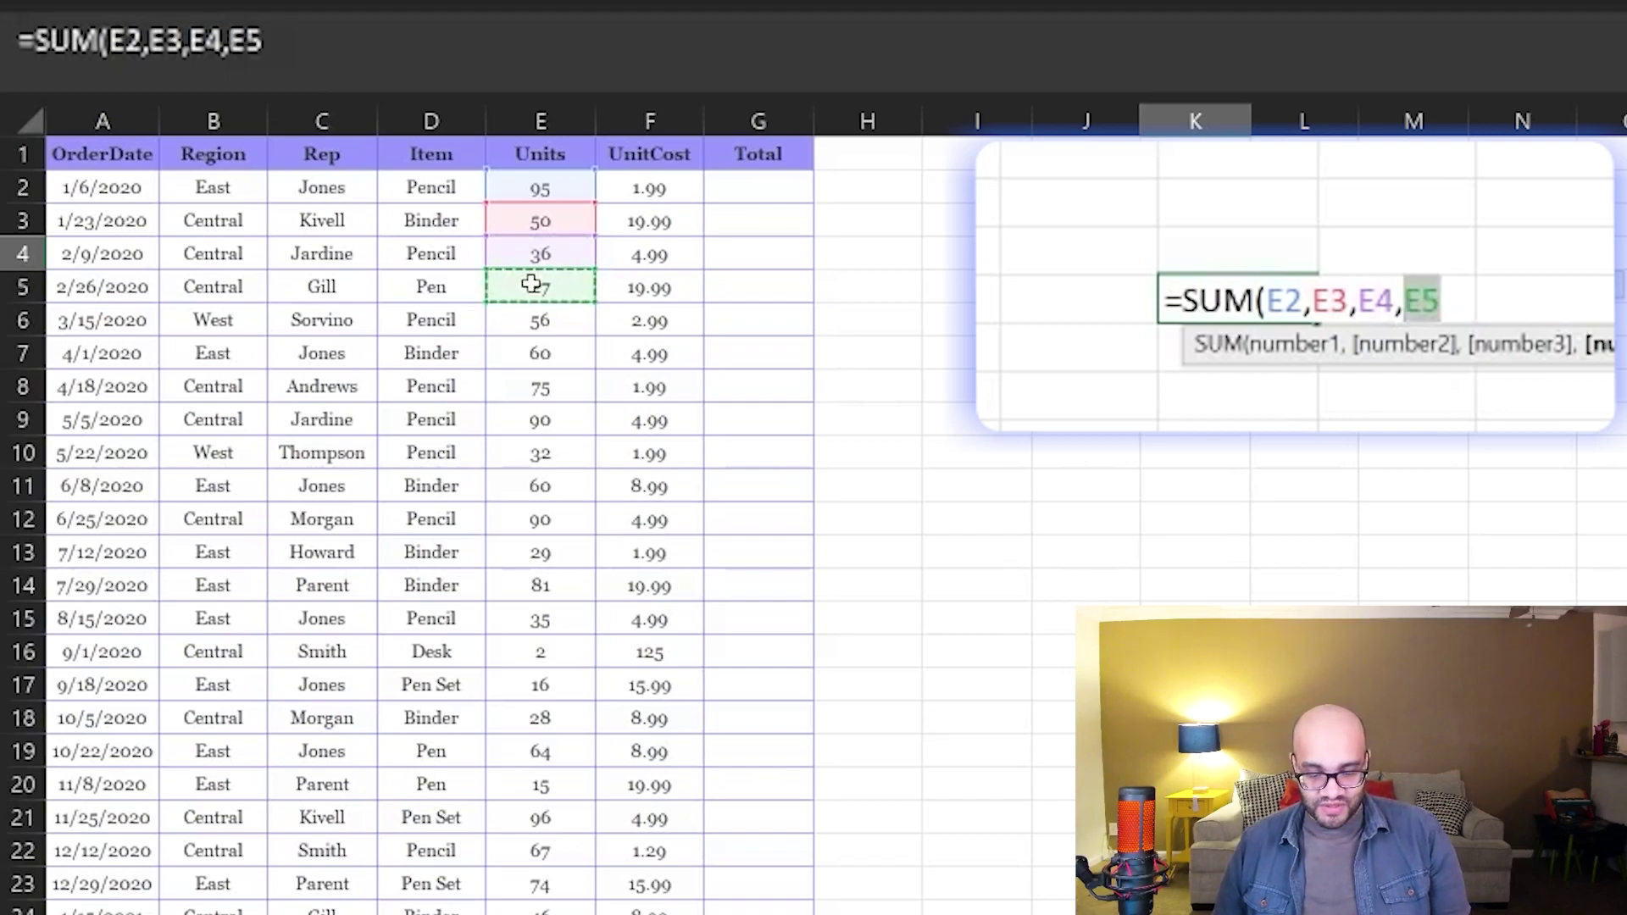
type(")")
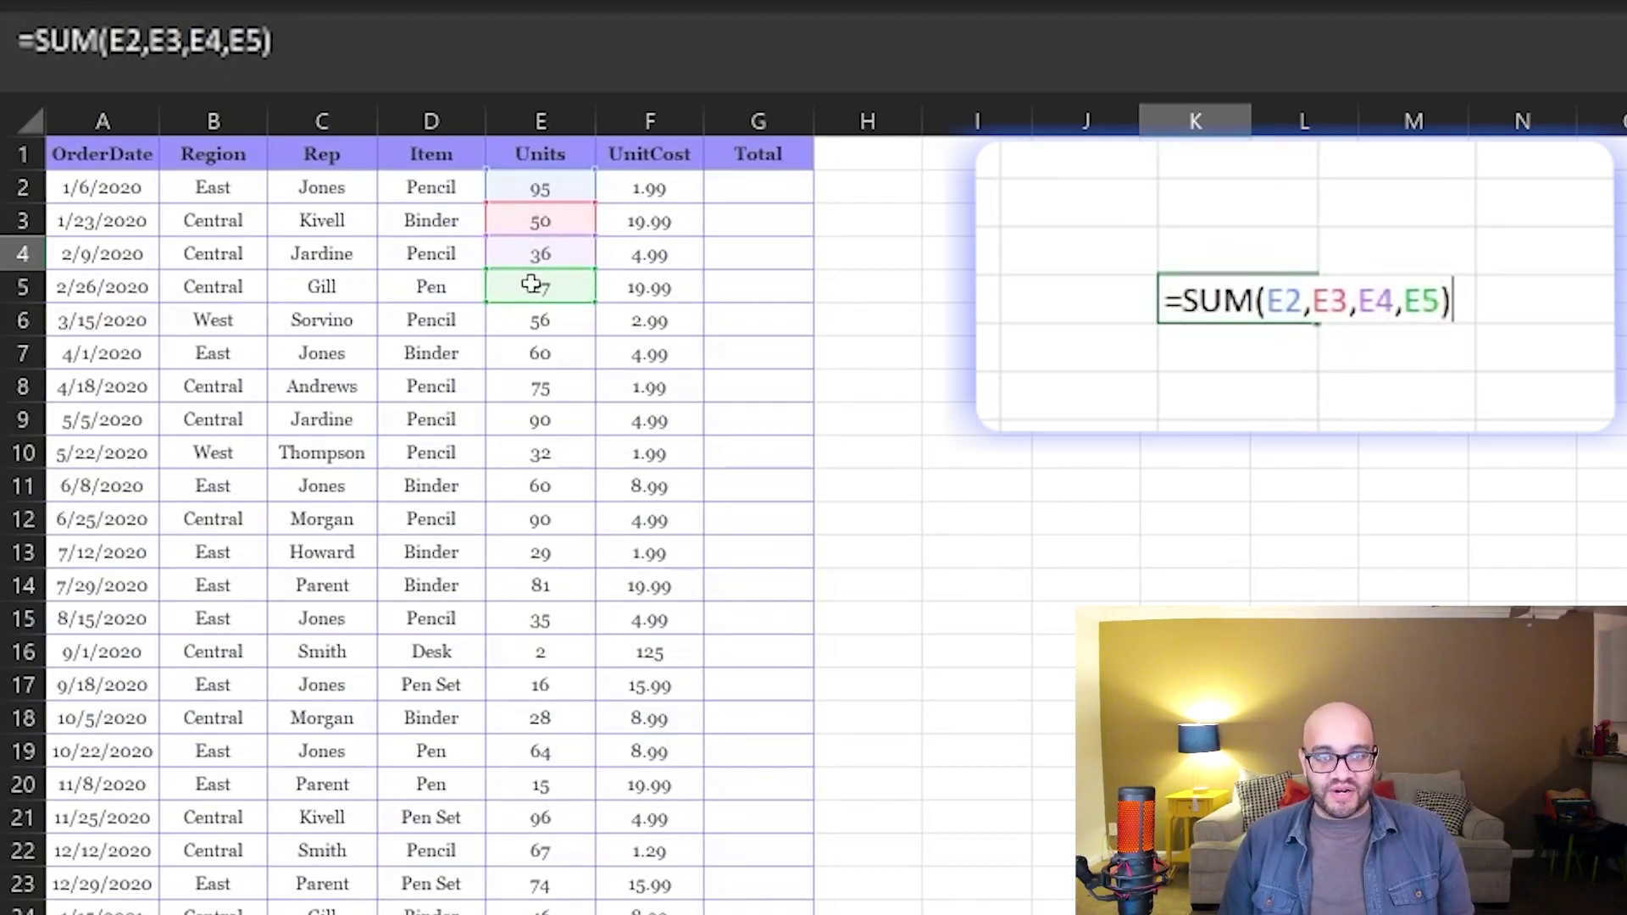
key("Return")
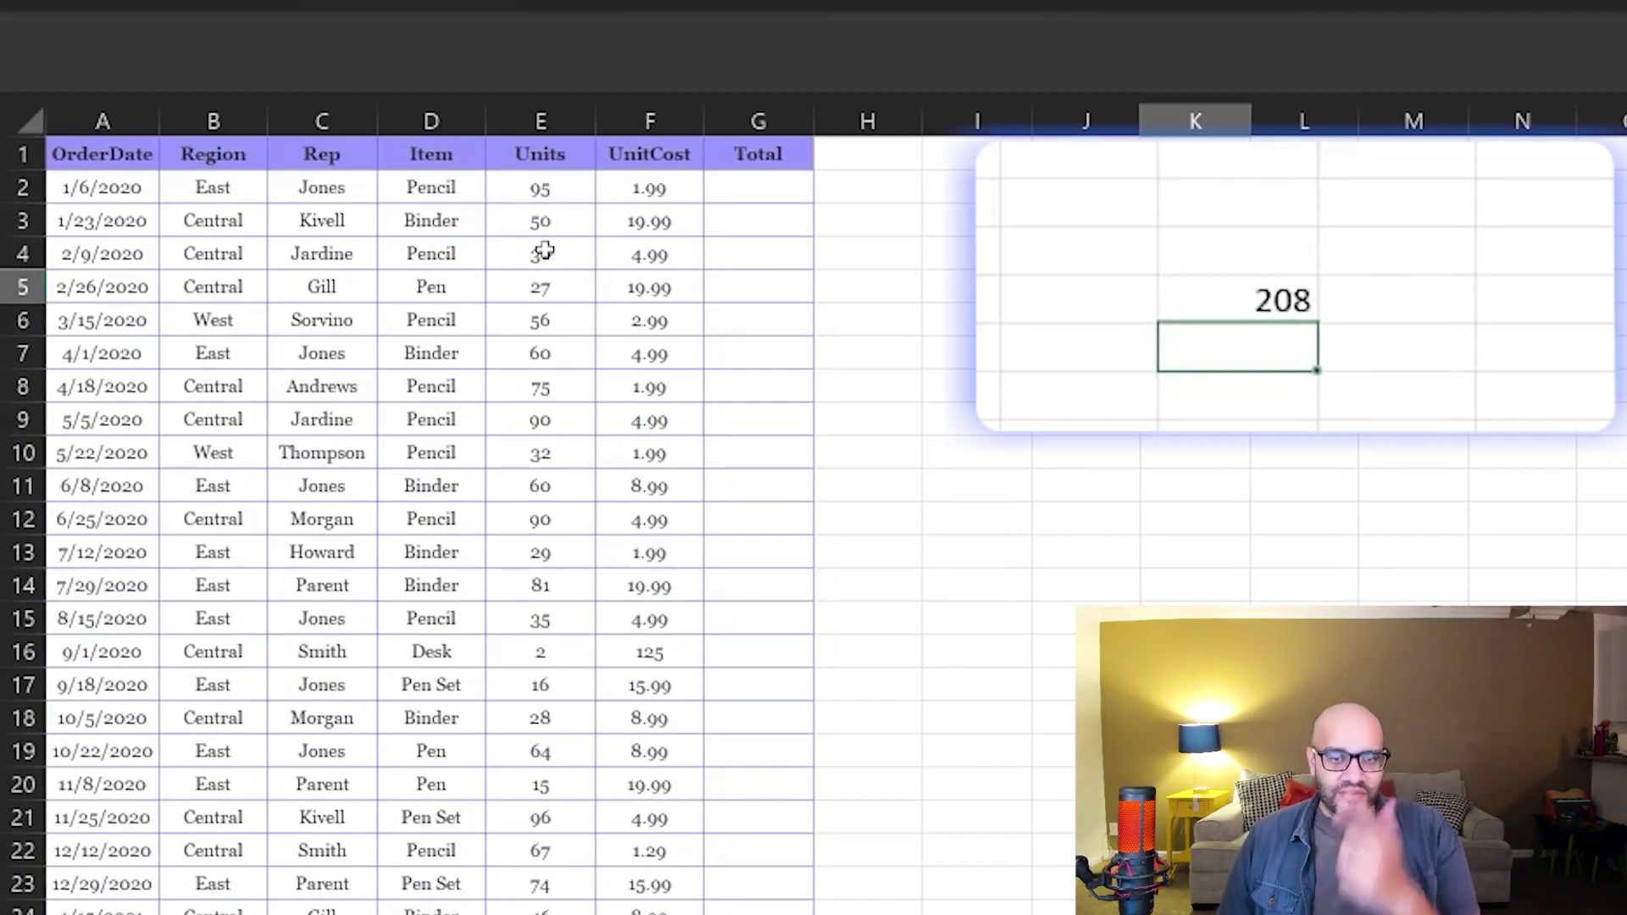
- Replace the cell list in K4's SUM formula with the entire column E
scroll(522, 699, "down", 8)
scroll(522, 699, "up", 8)
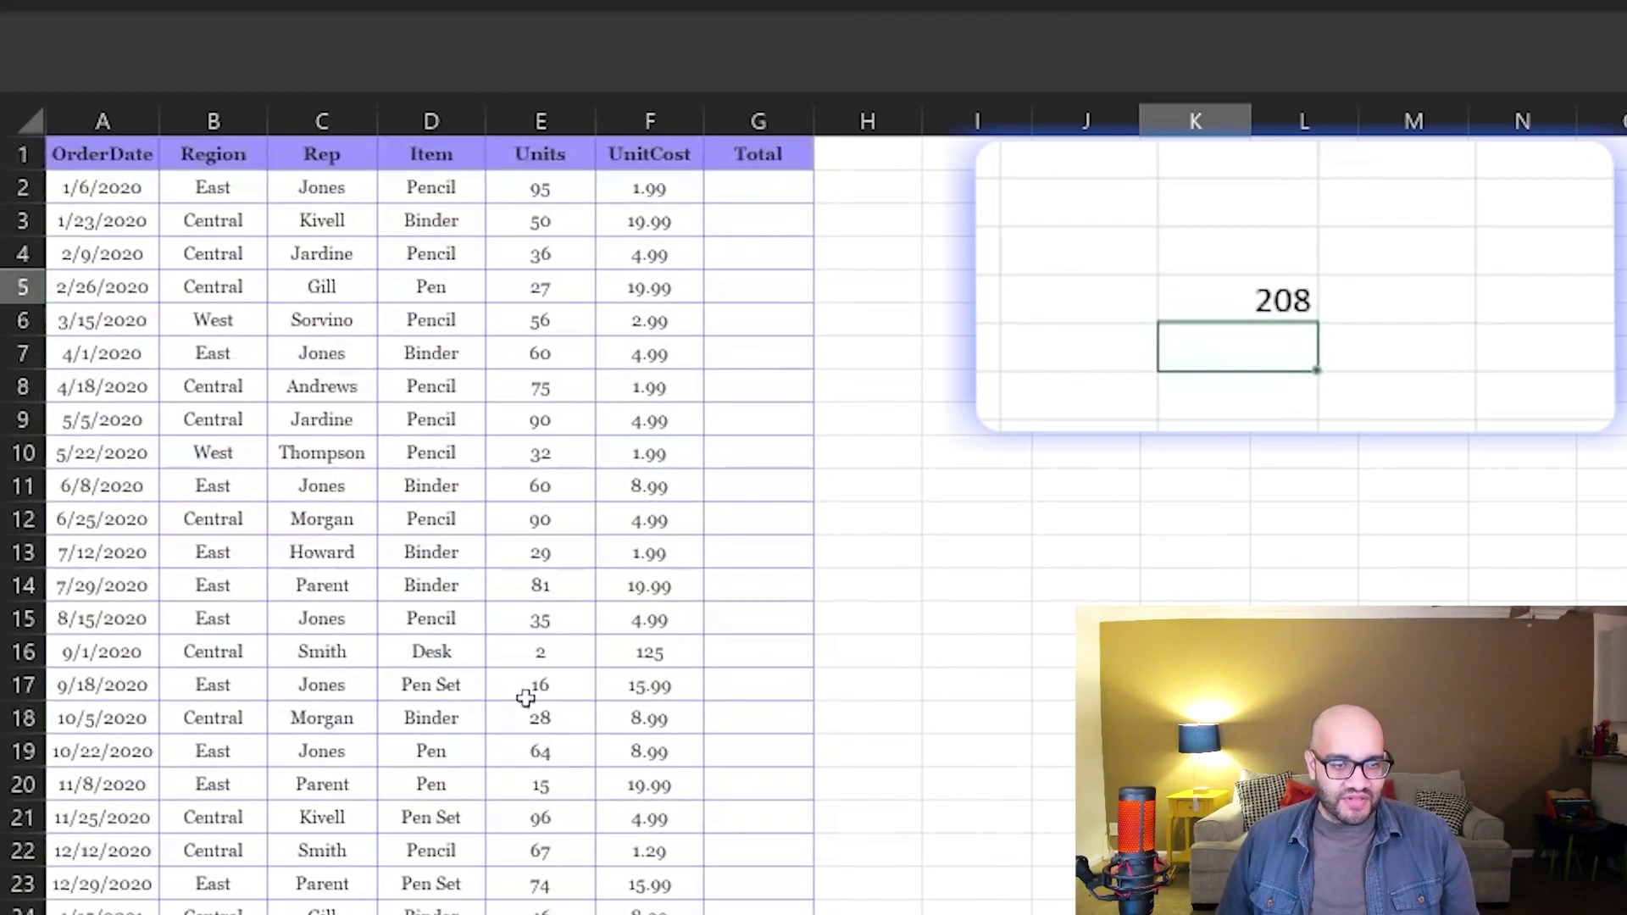
left_click(1286, 301)
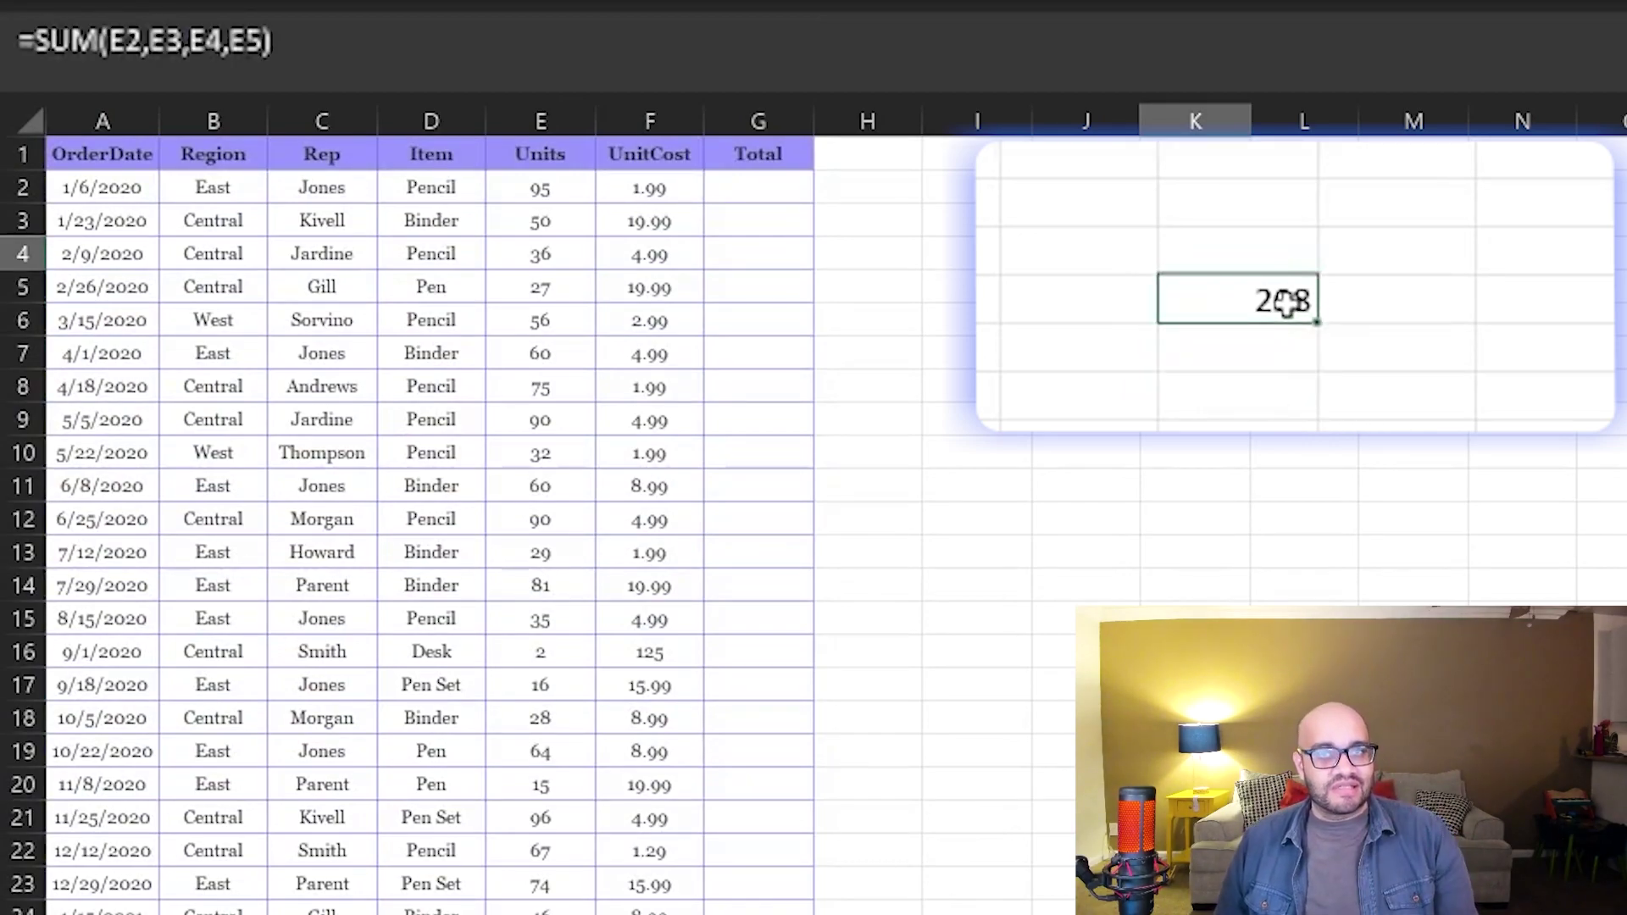
left_click_drag(228, 40, 268, 41)
key("BackSpace")
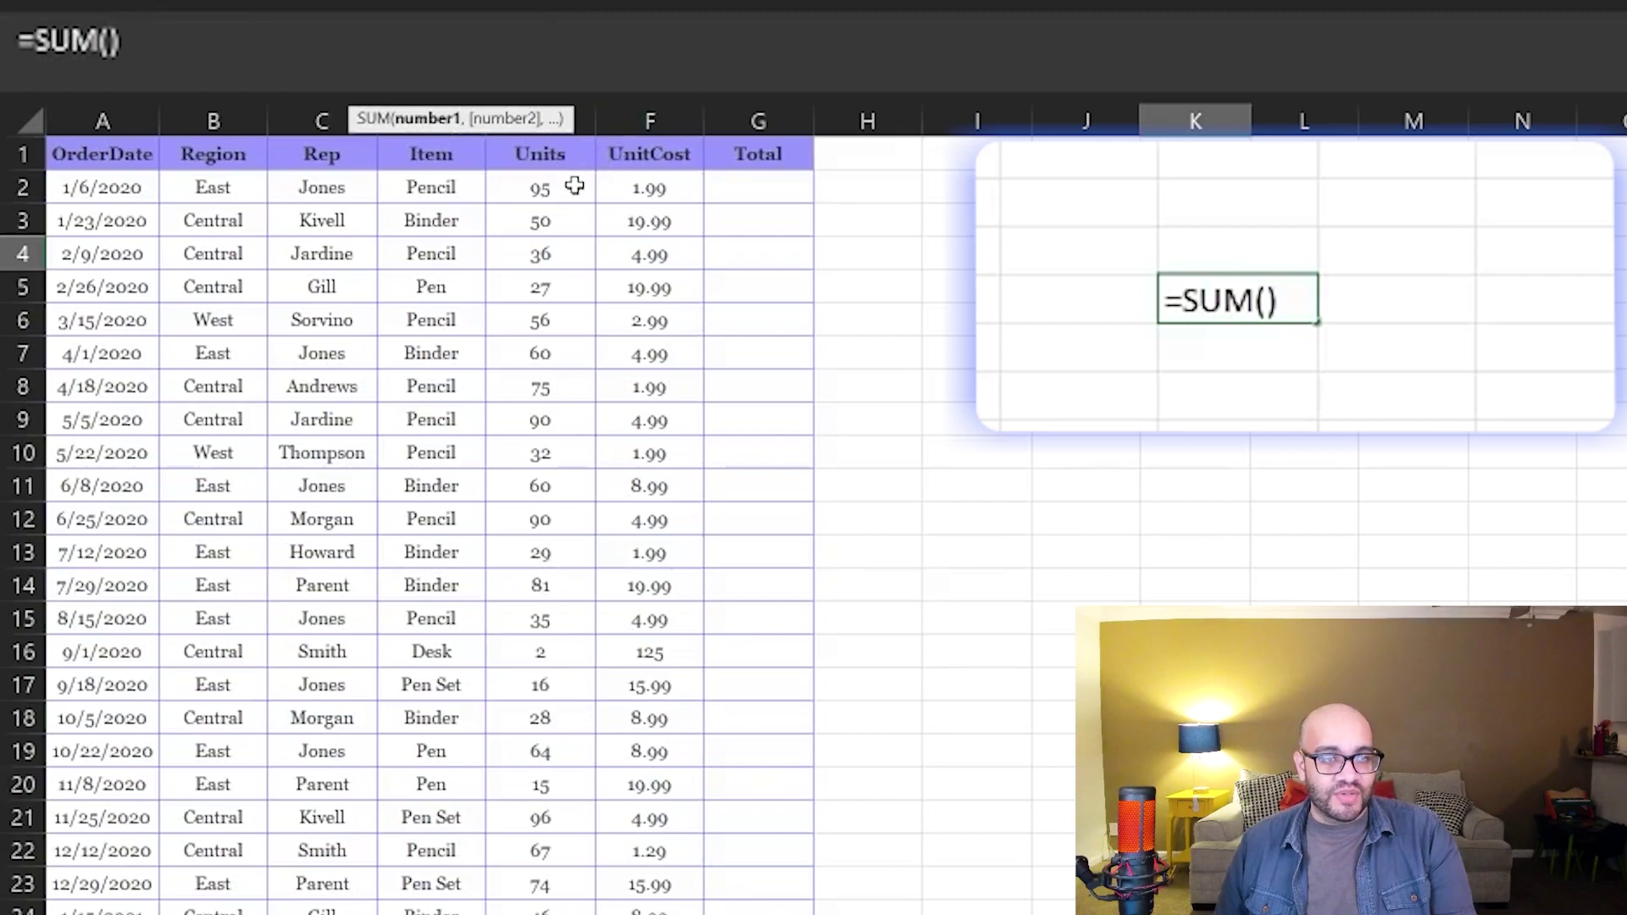
left_click(581, 119)
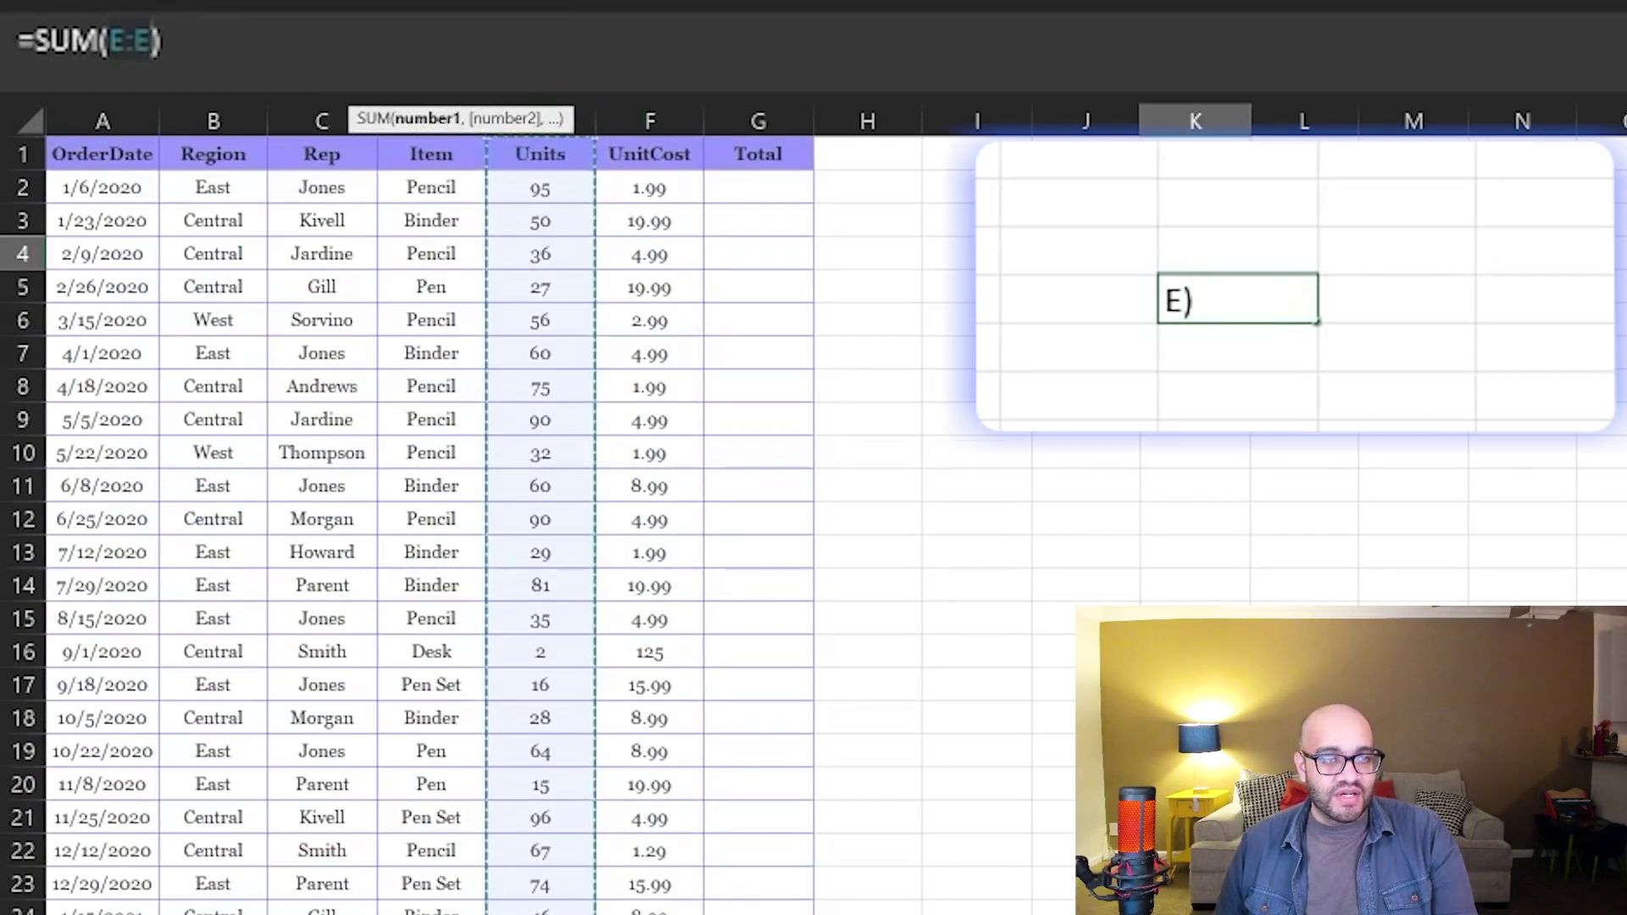
key("Return")
- Change the SUM formula in K4 to add only the range E2:E44 instead of the whole column
left_click(1254, 300)
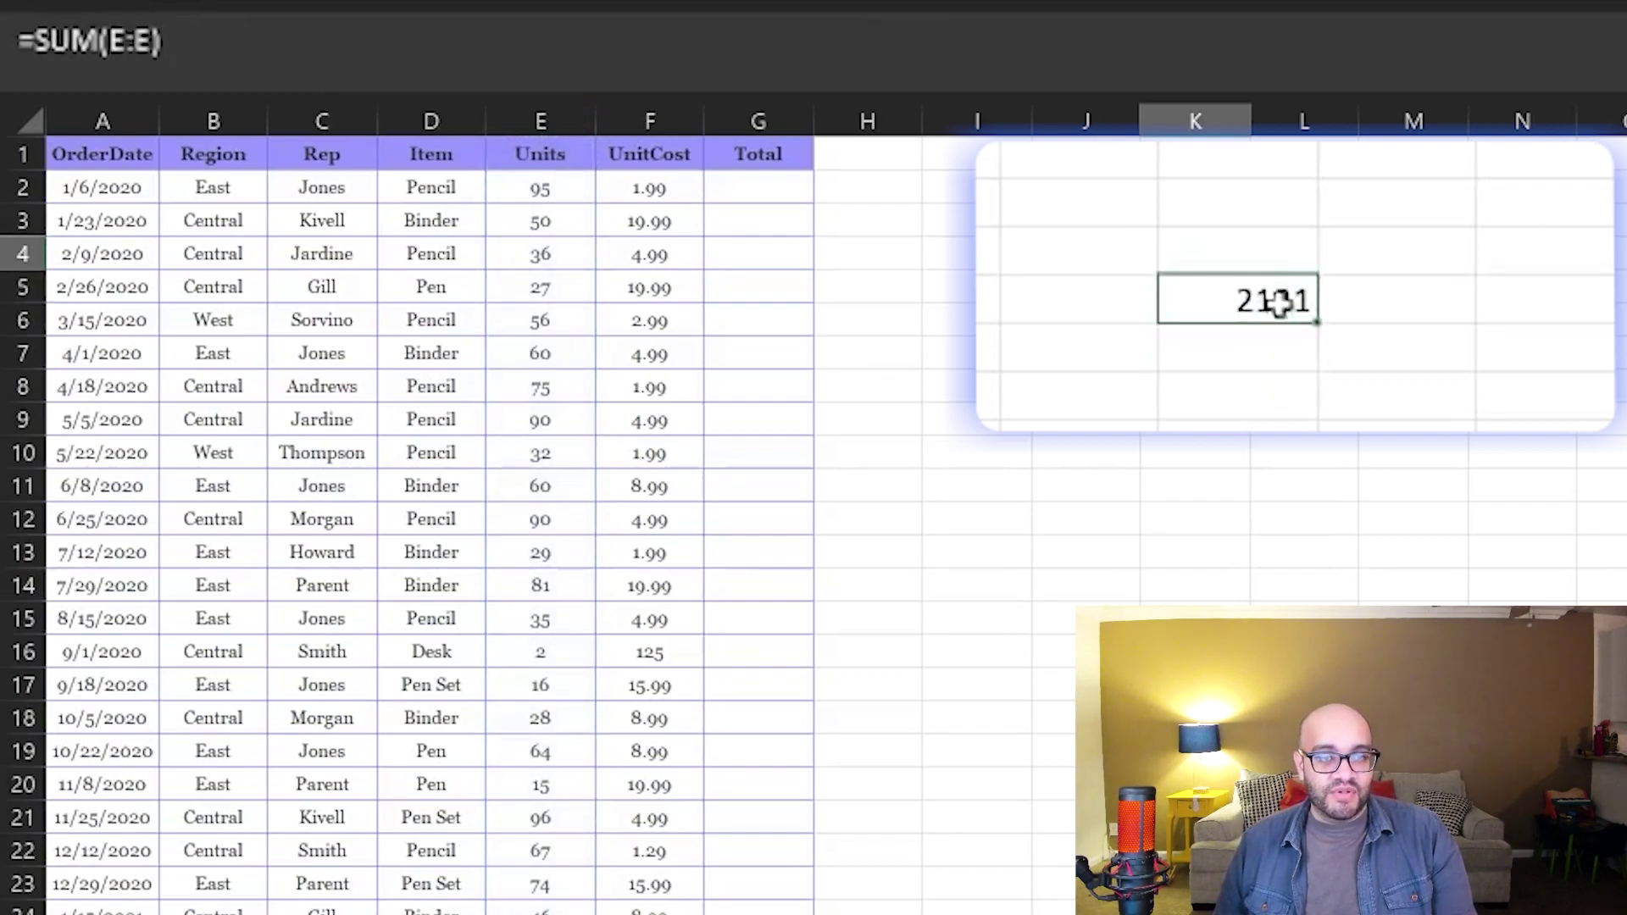
scroll(574, 373, "down", 8)
scroll(573, 381, "up", 7)
scroll(575, 455, "up", 1)
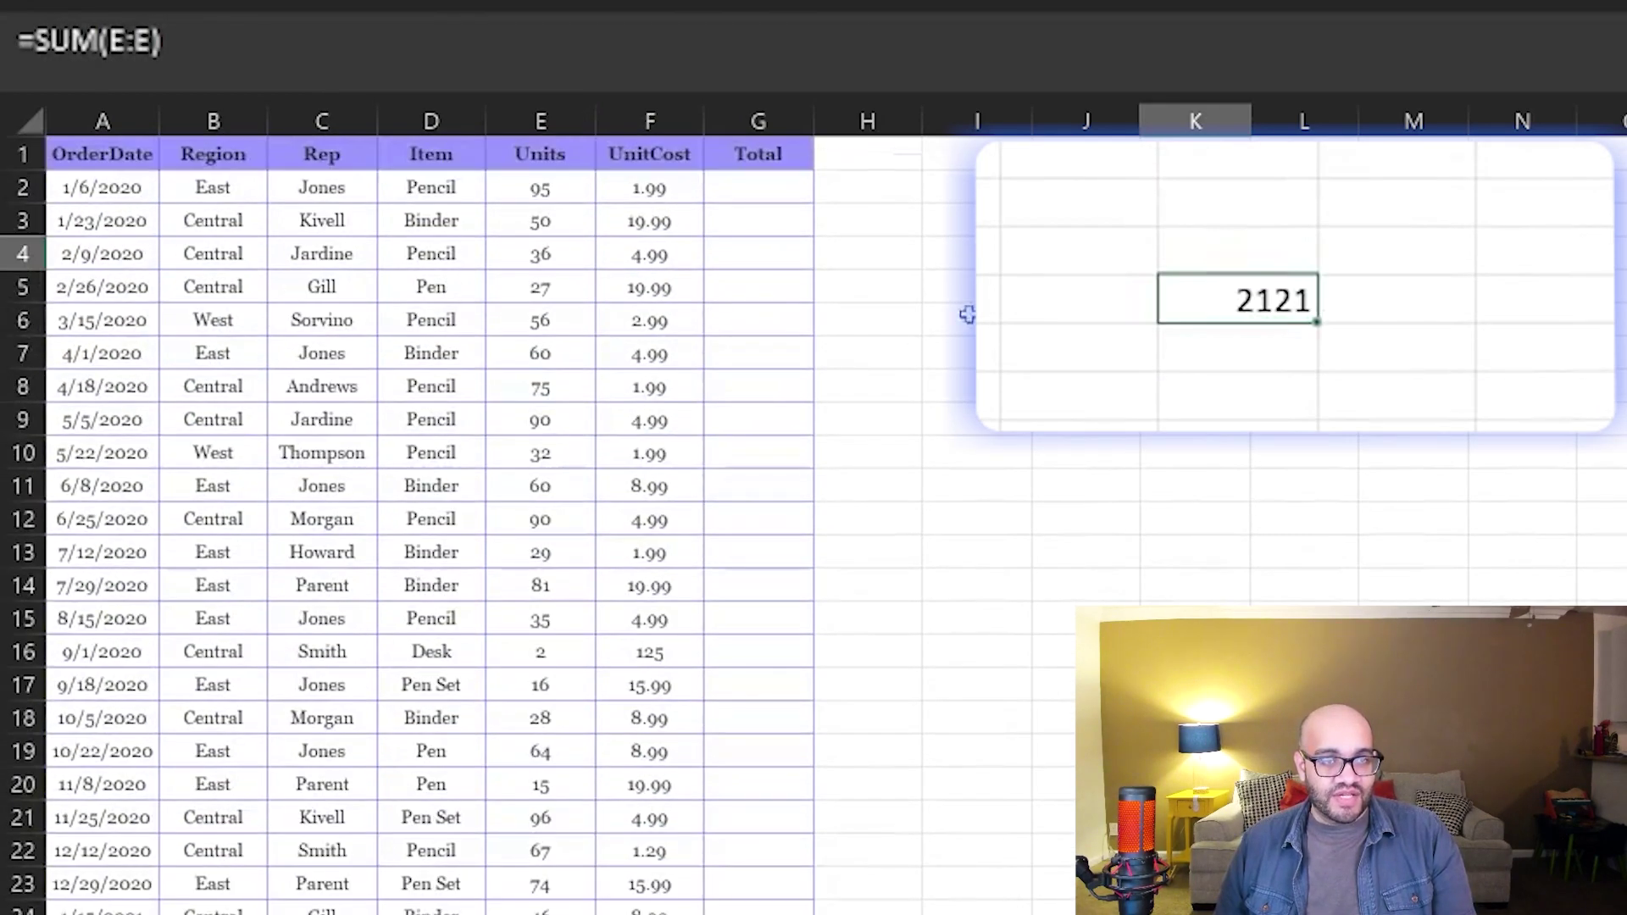
key("F2")
key("Left")
key("BackSpace")
key("BackSpace")
key("BackSpace")
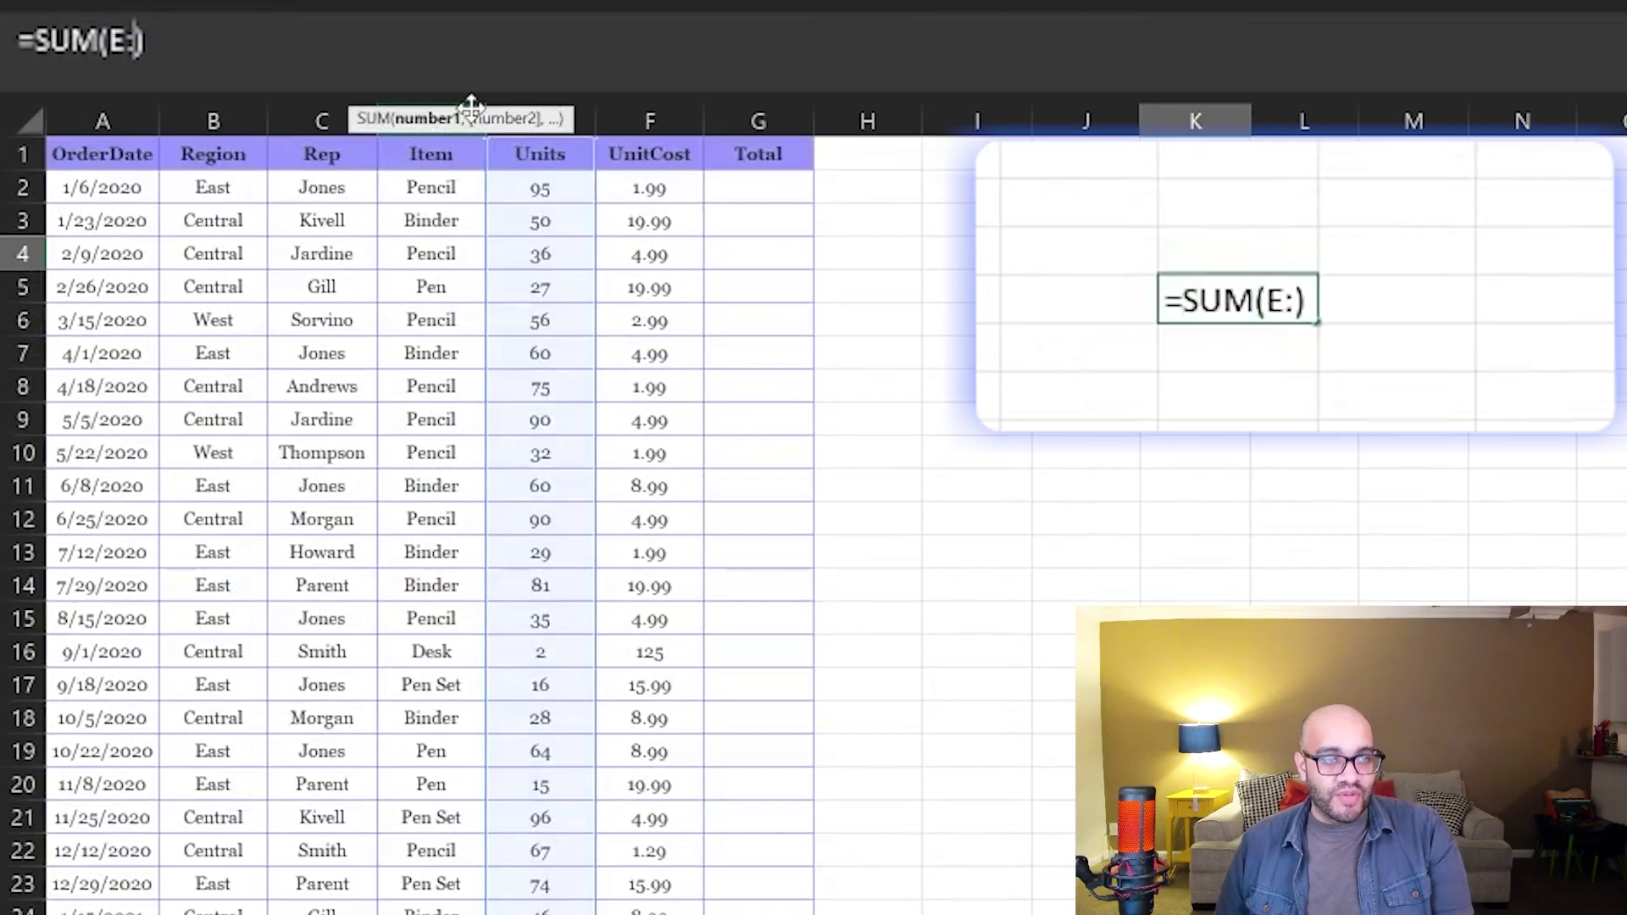
left_click(682, 190)
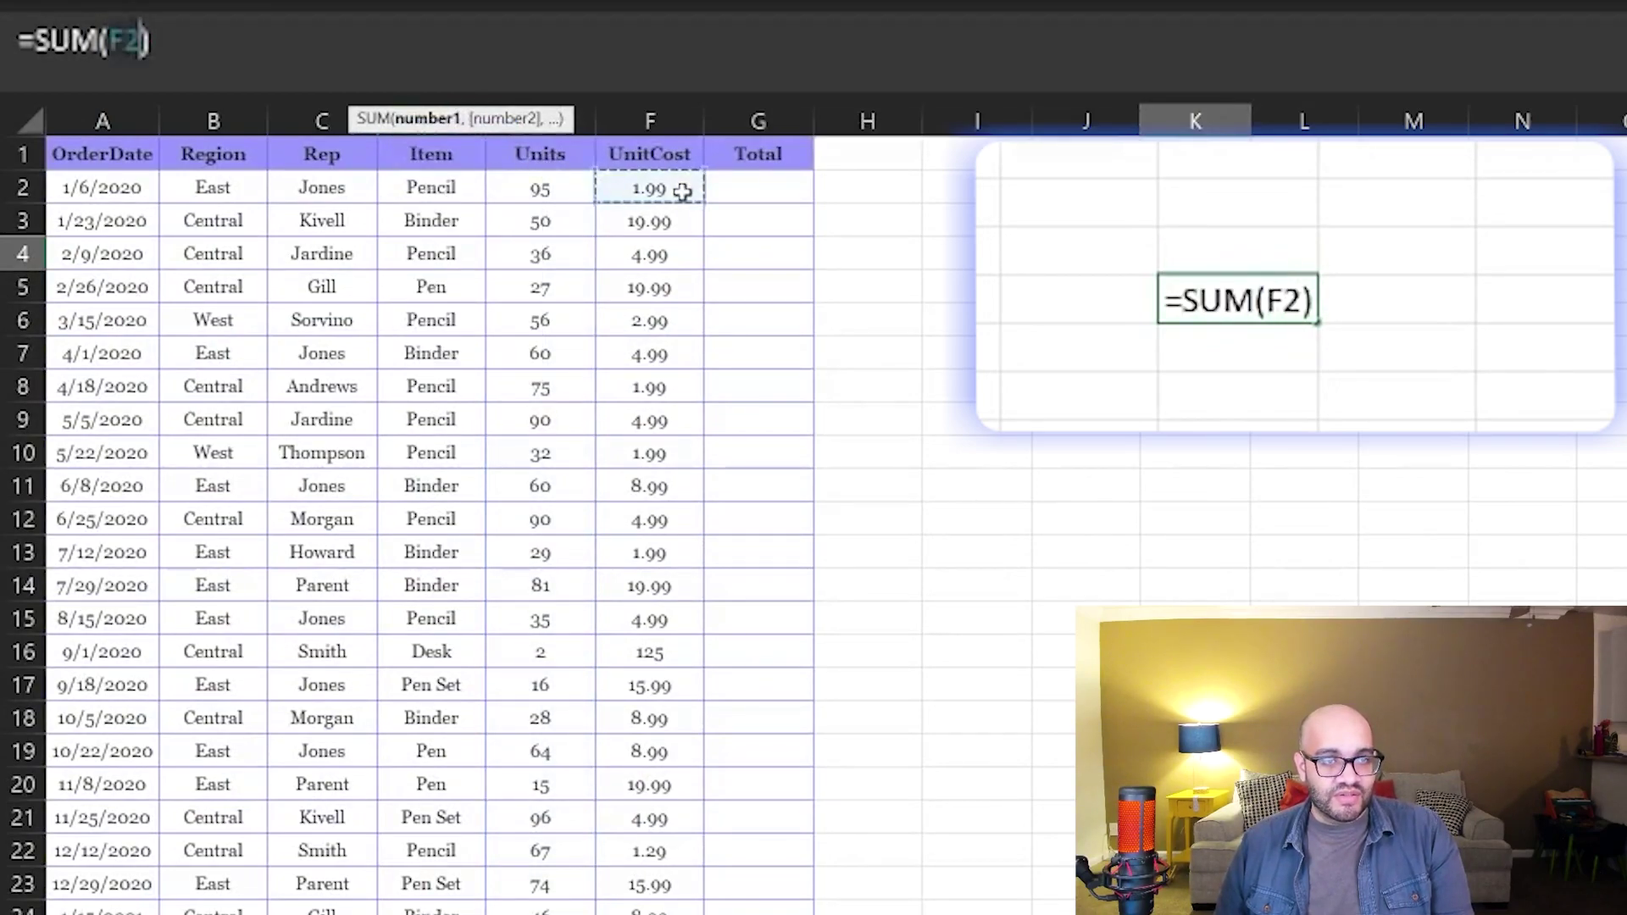
left_click(558, 193)
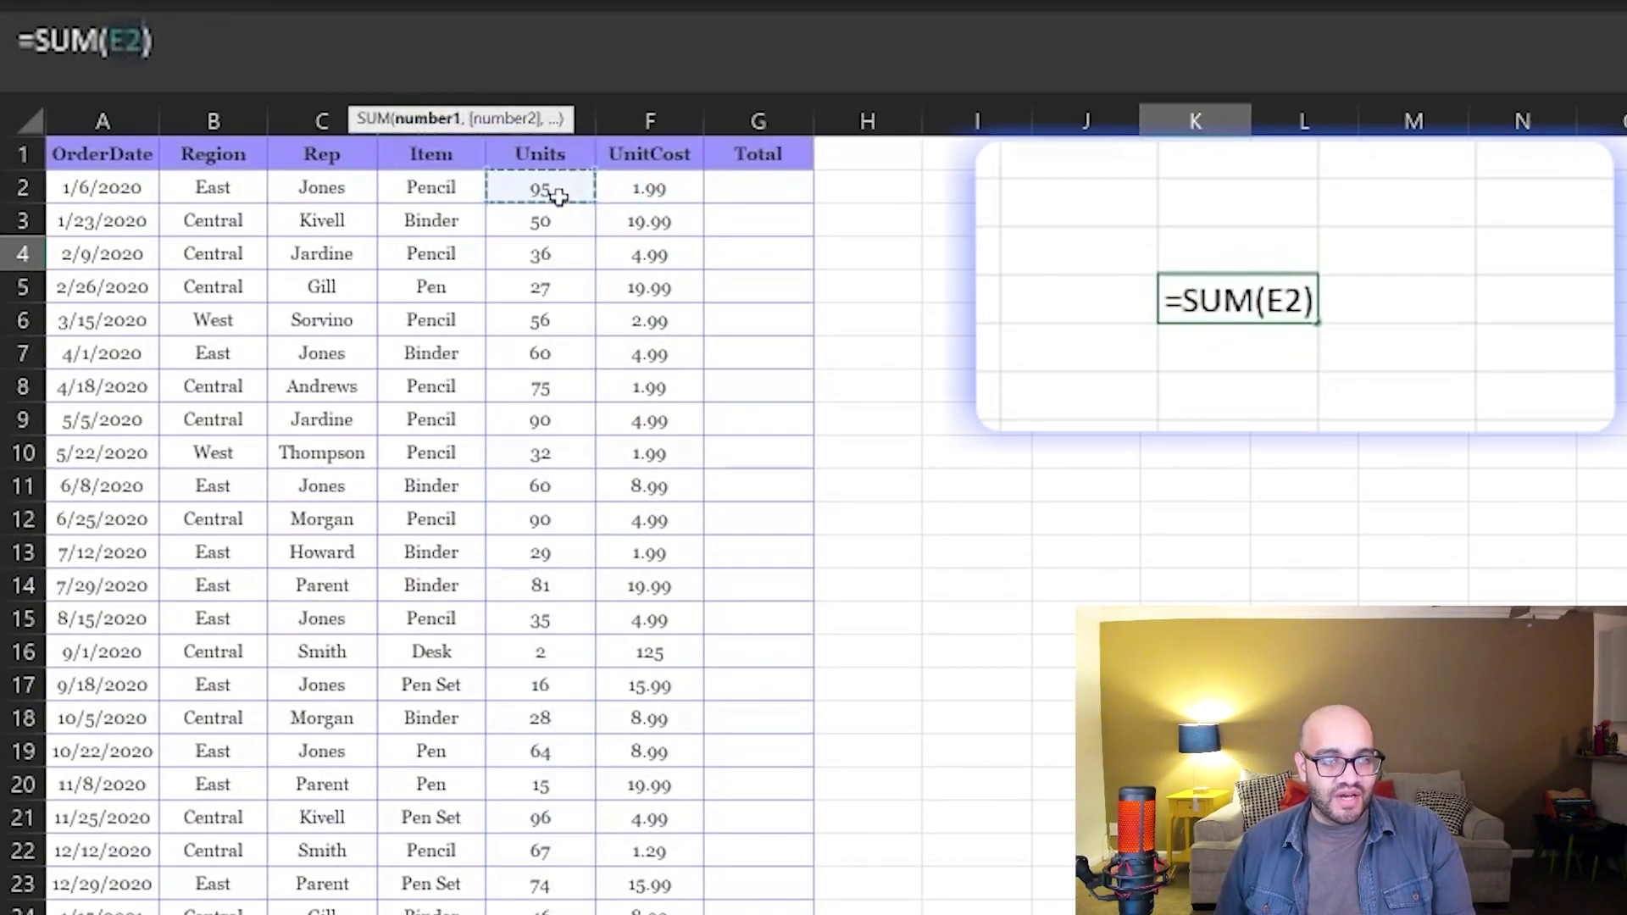
left_click_drag(557, 193, 551, 911)
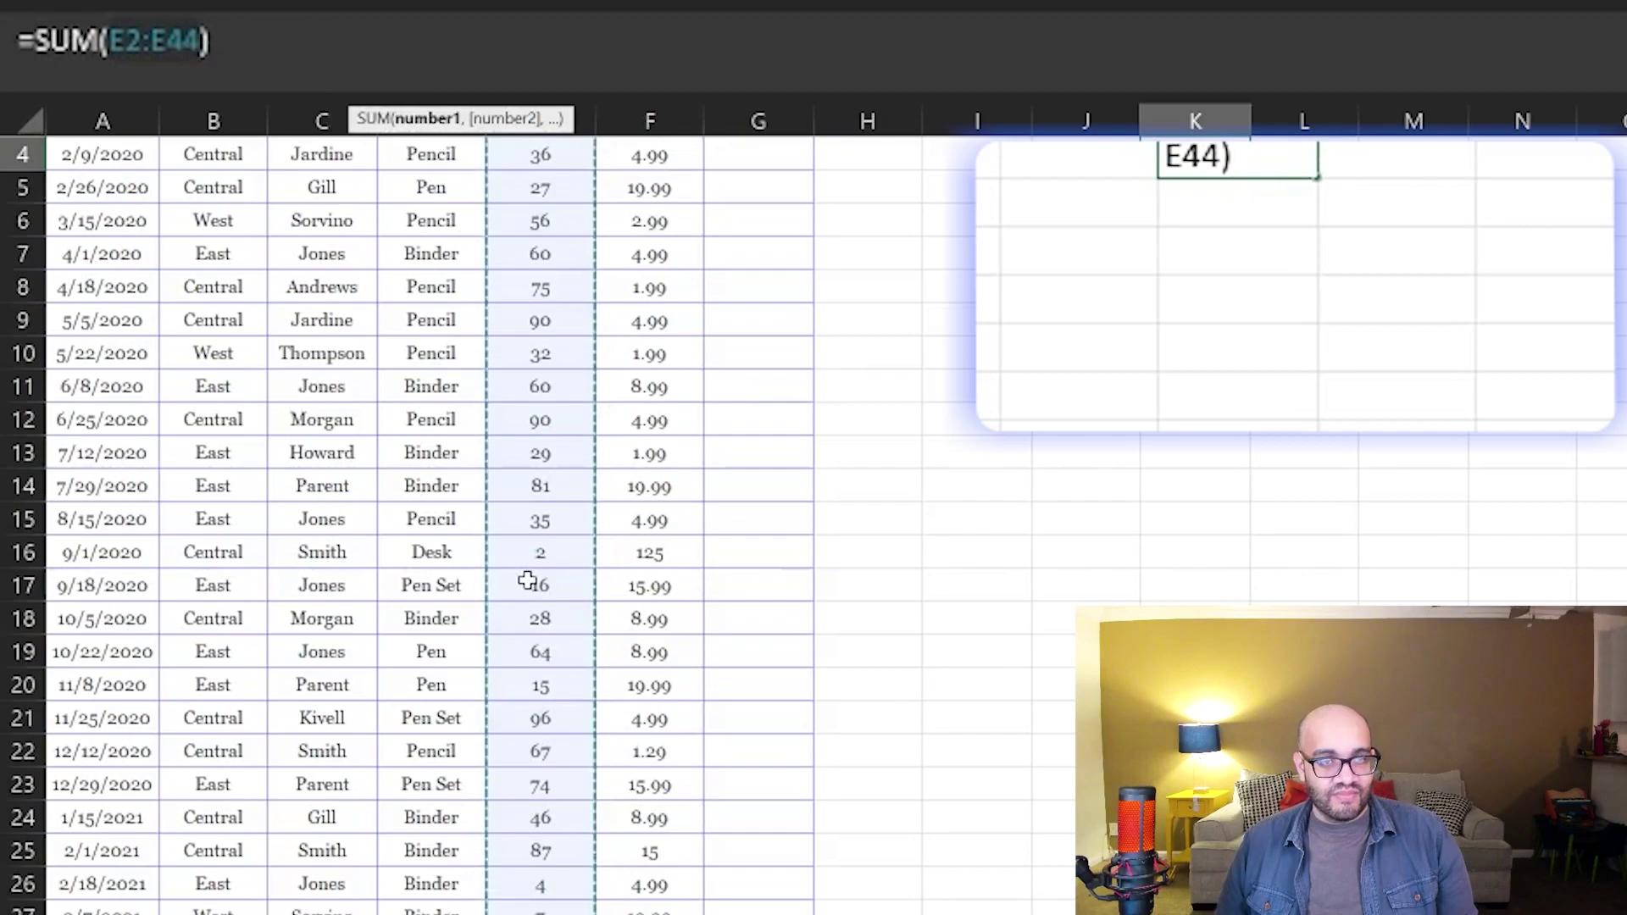
key("Return")
scroll(1110, 262, "up", 1)
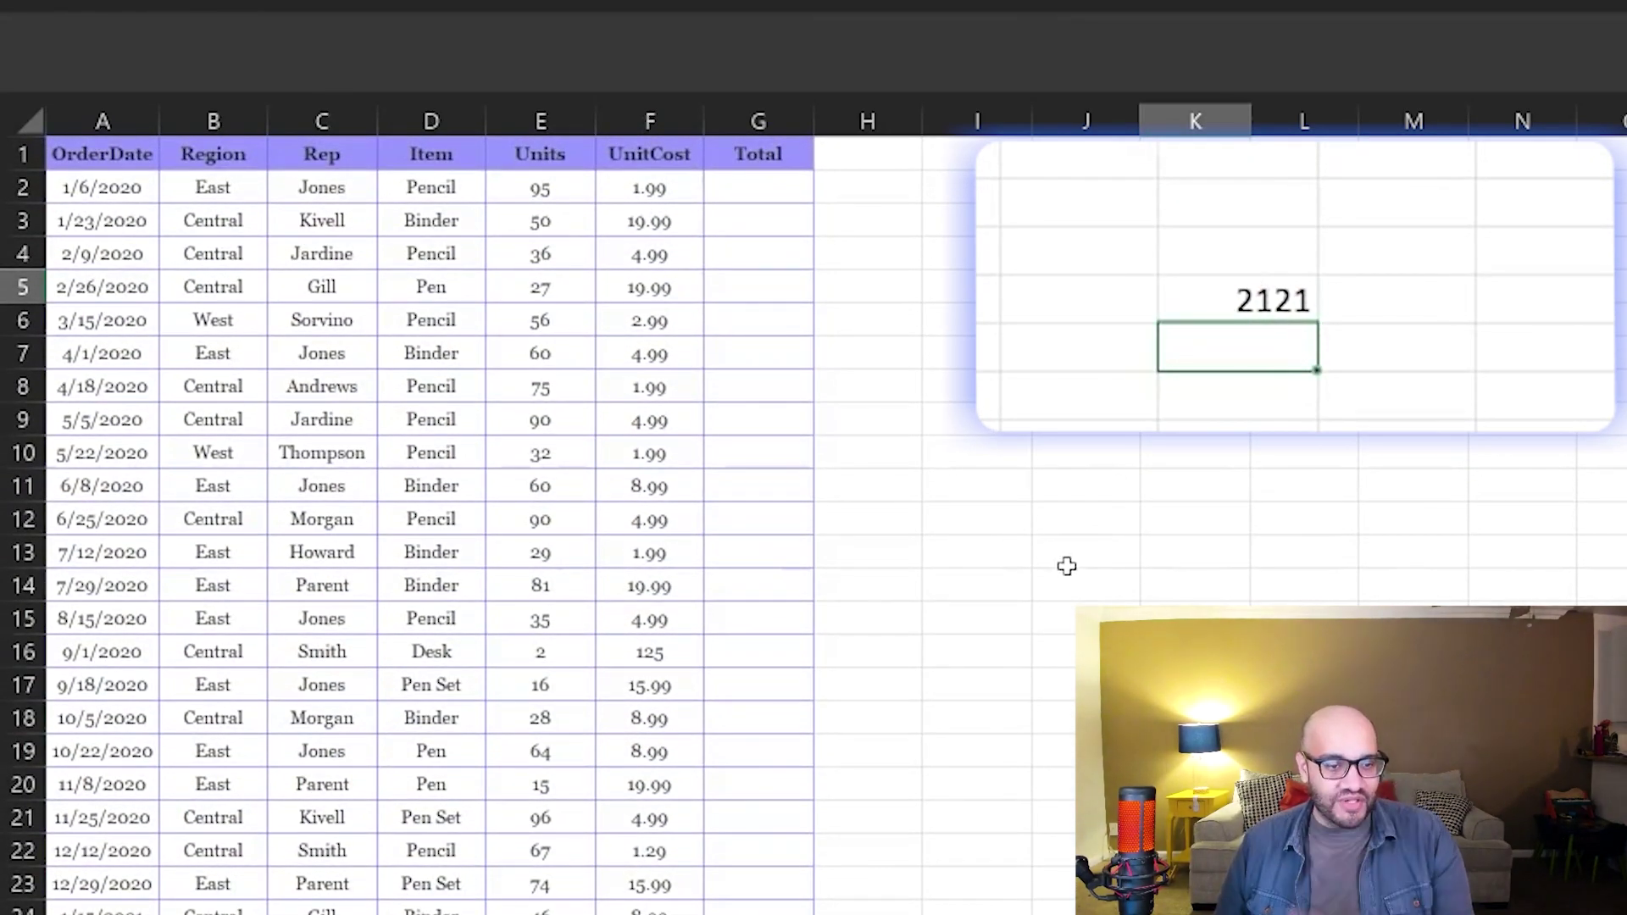
- Clear the range inside K4's SUM formula and reselect the Units values from E2 through E44
left_click(1258, 299)
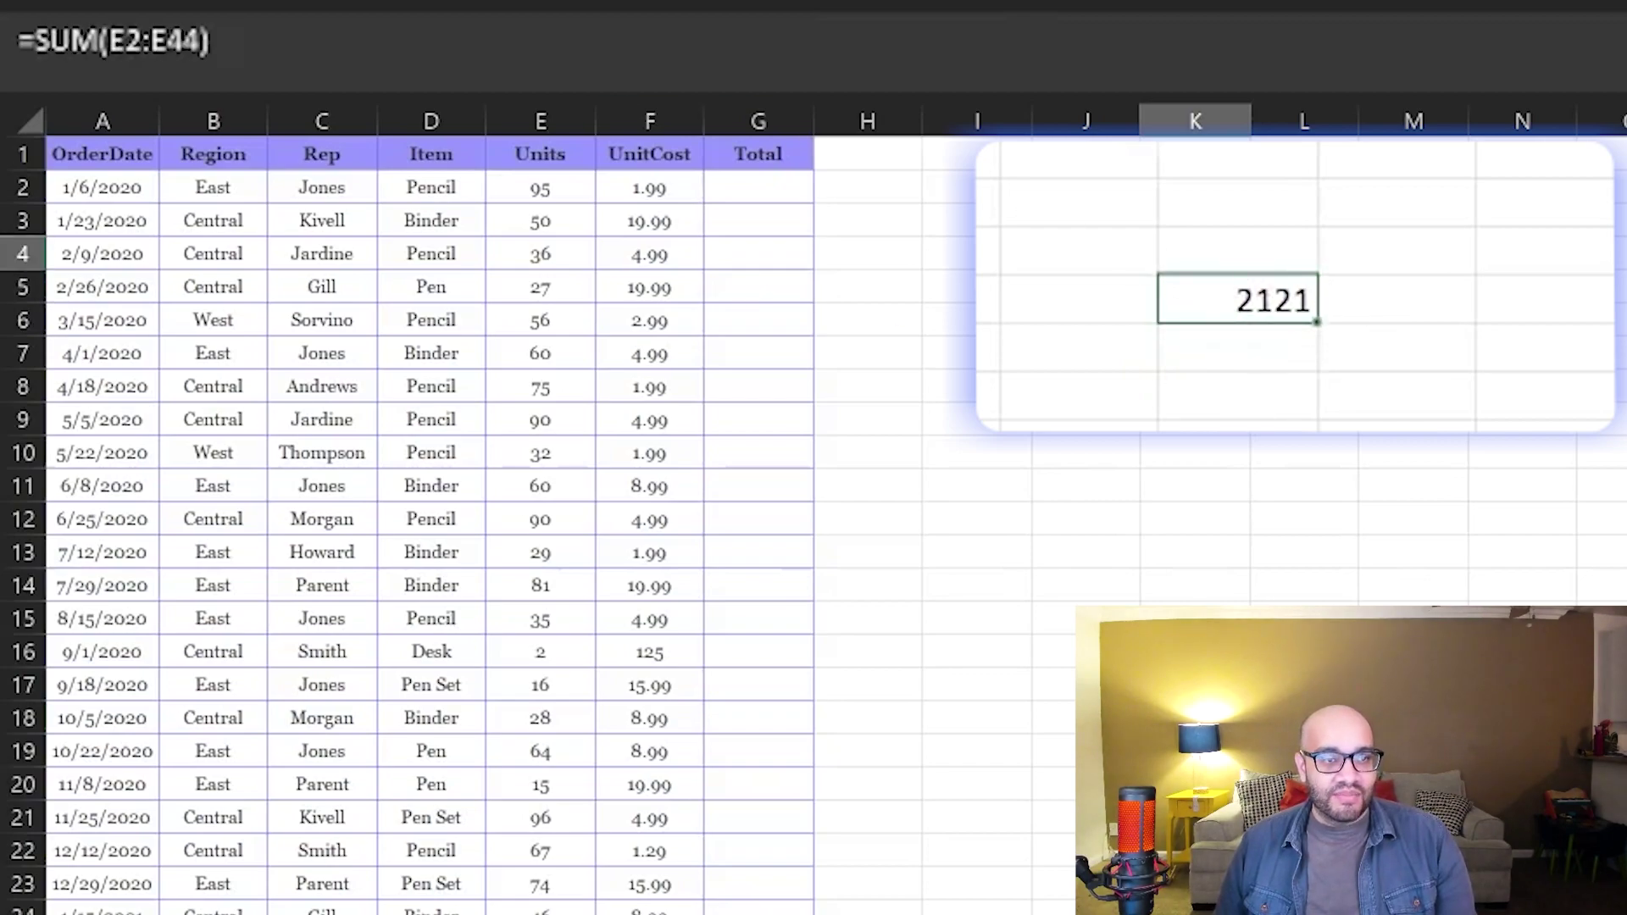
left_click(378, 52)
key("Left")
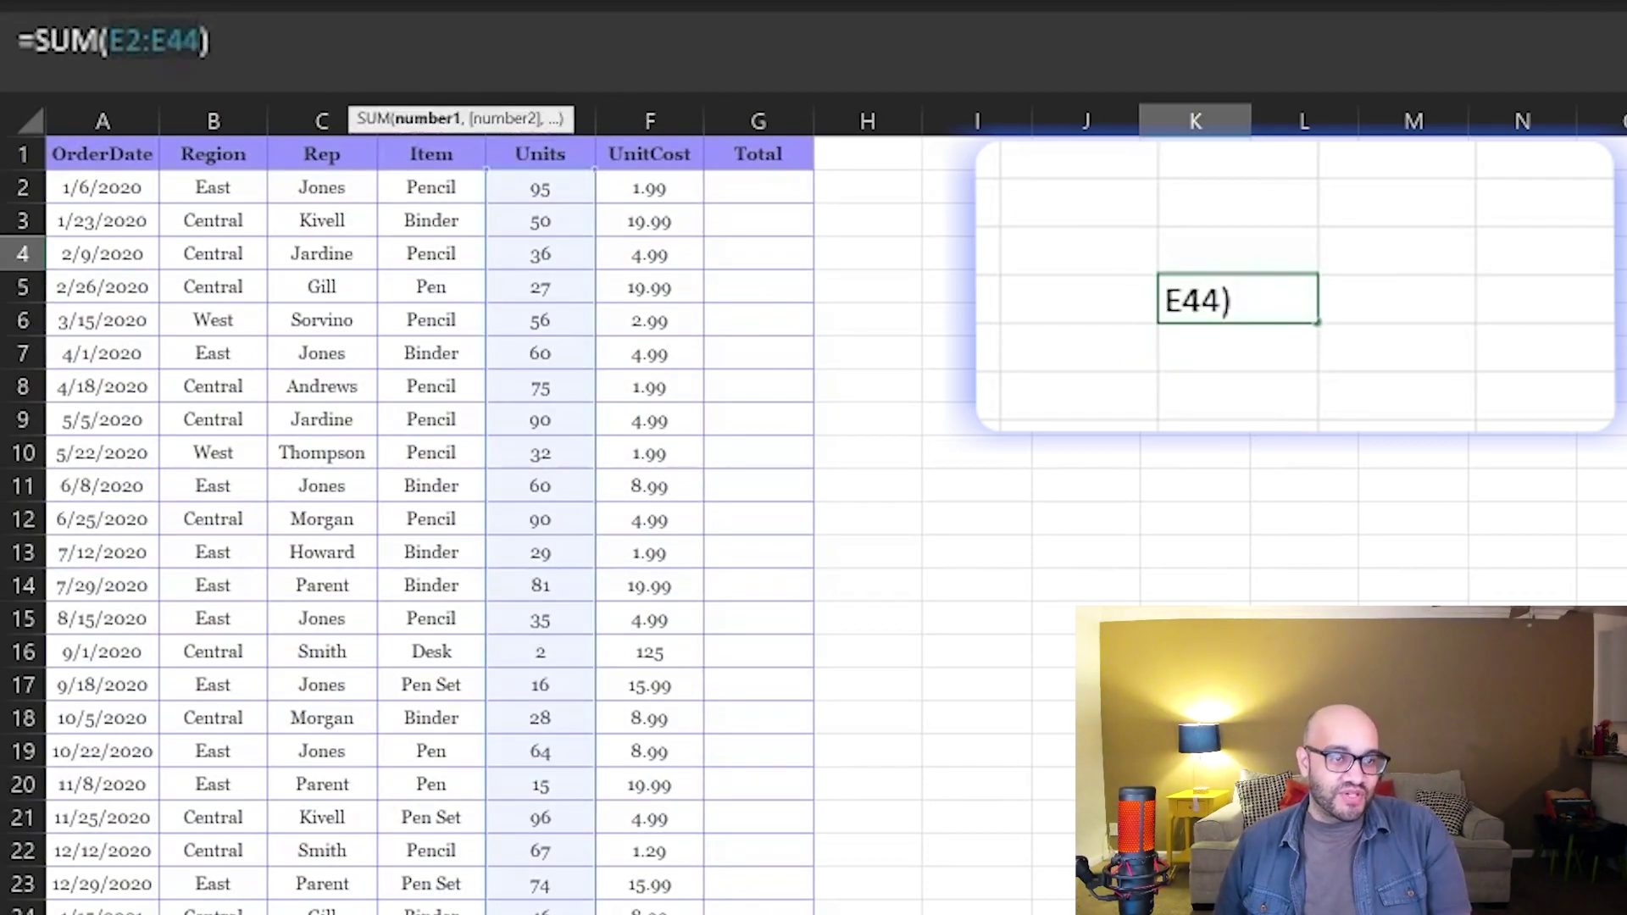
key("BackSpace")
key("BackSpace")
key("BackSpace")
key("BackSpace")
key("BackSpace")
key("BackSpace")
left_click(542, 192)
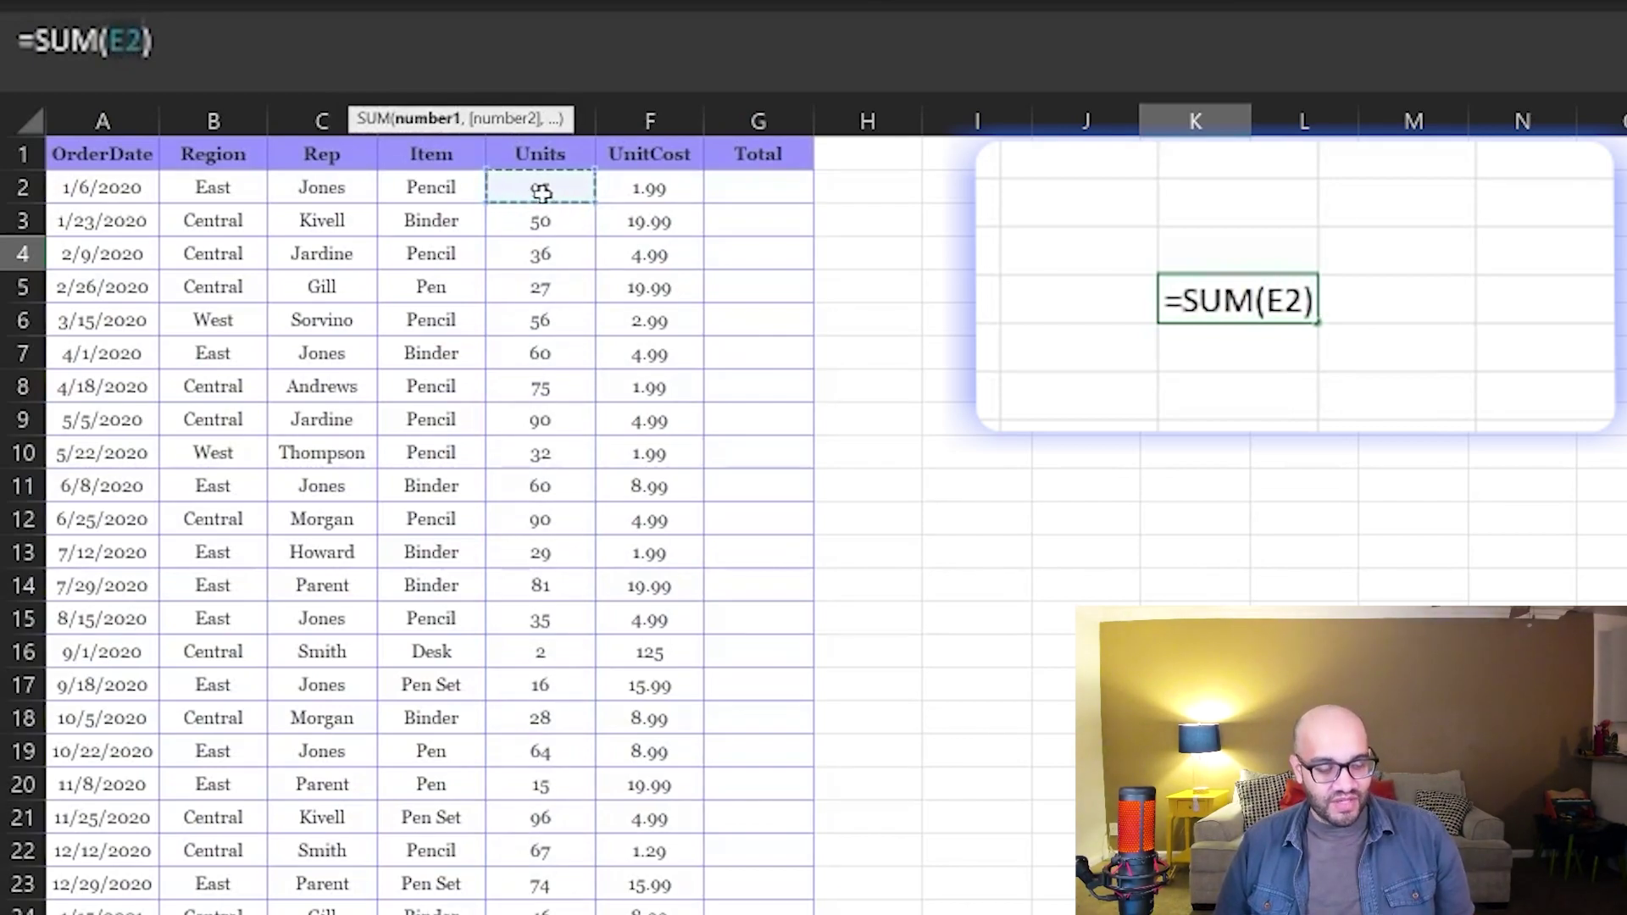
key("ctrl+shift+Down")
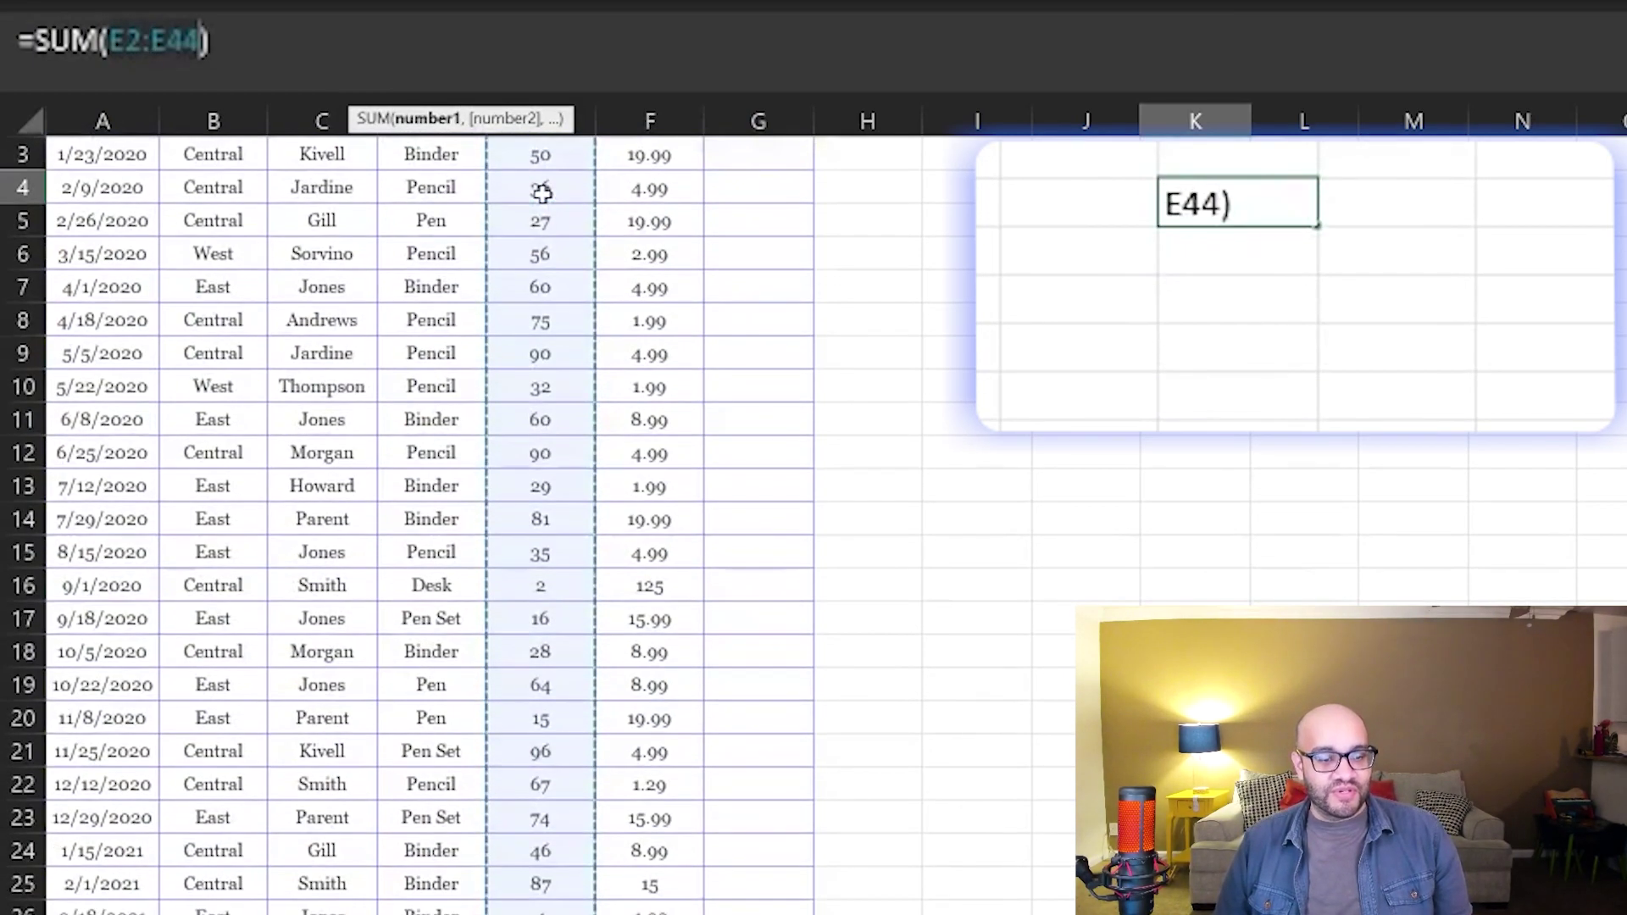
key("Return")
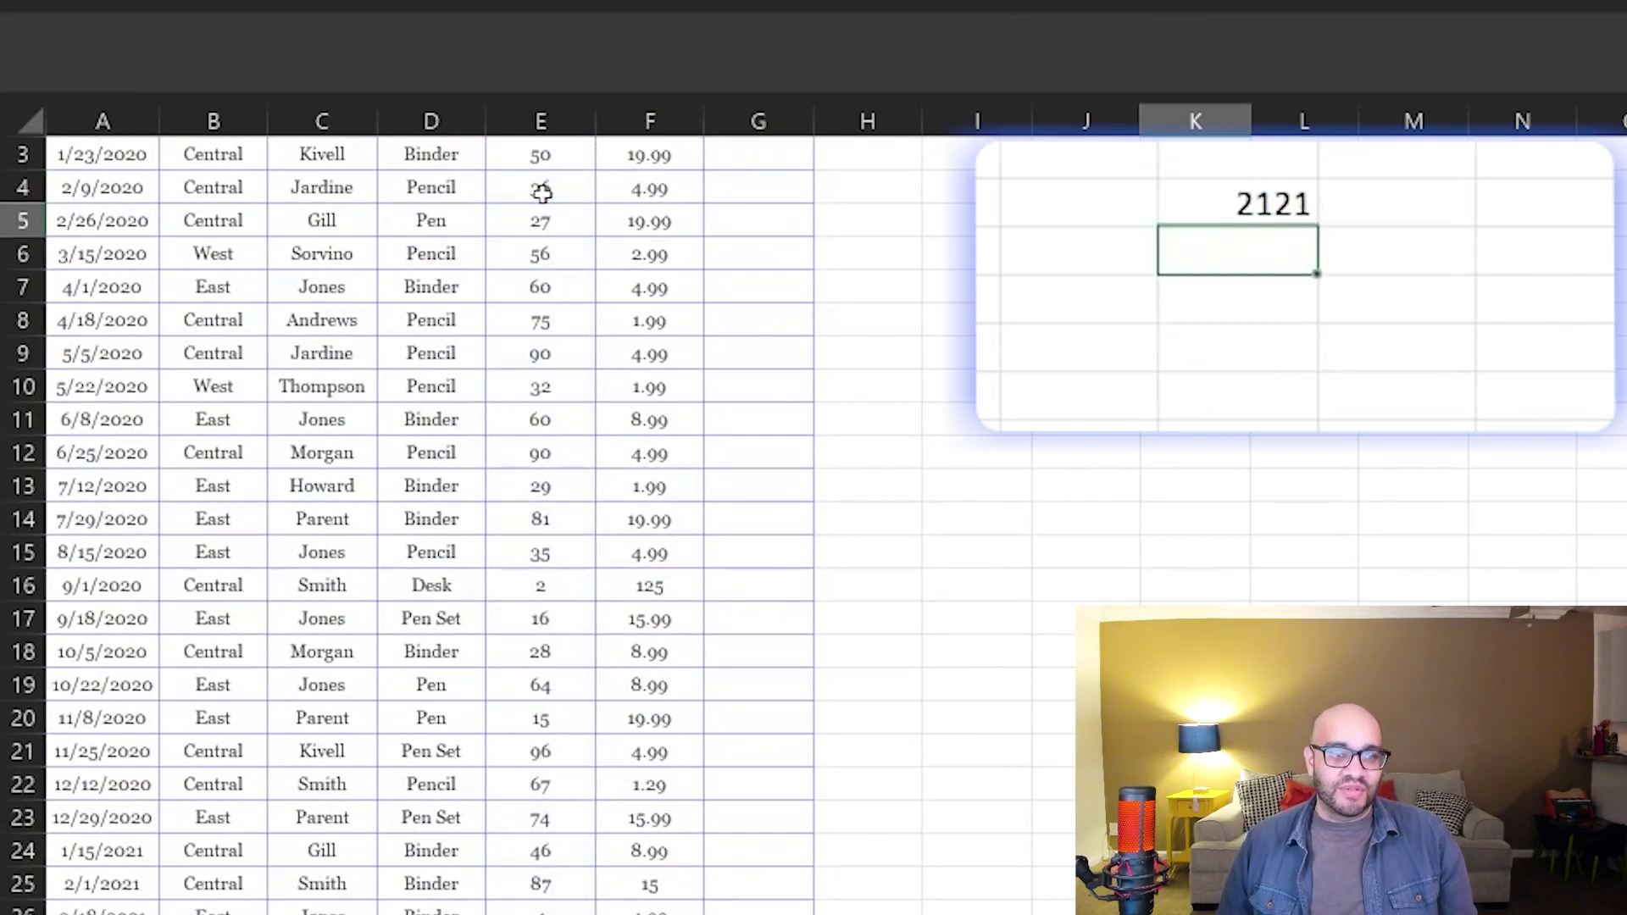
scroll(665, 542, "up", 1)
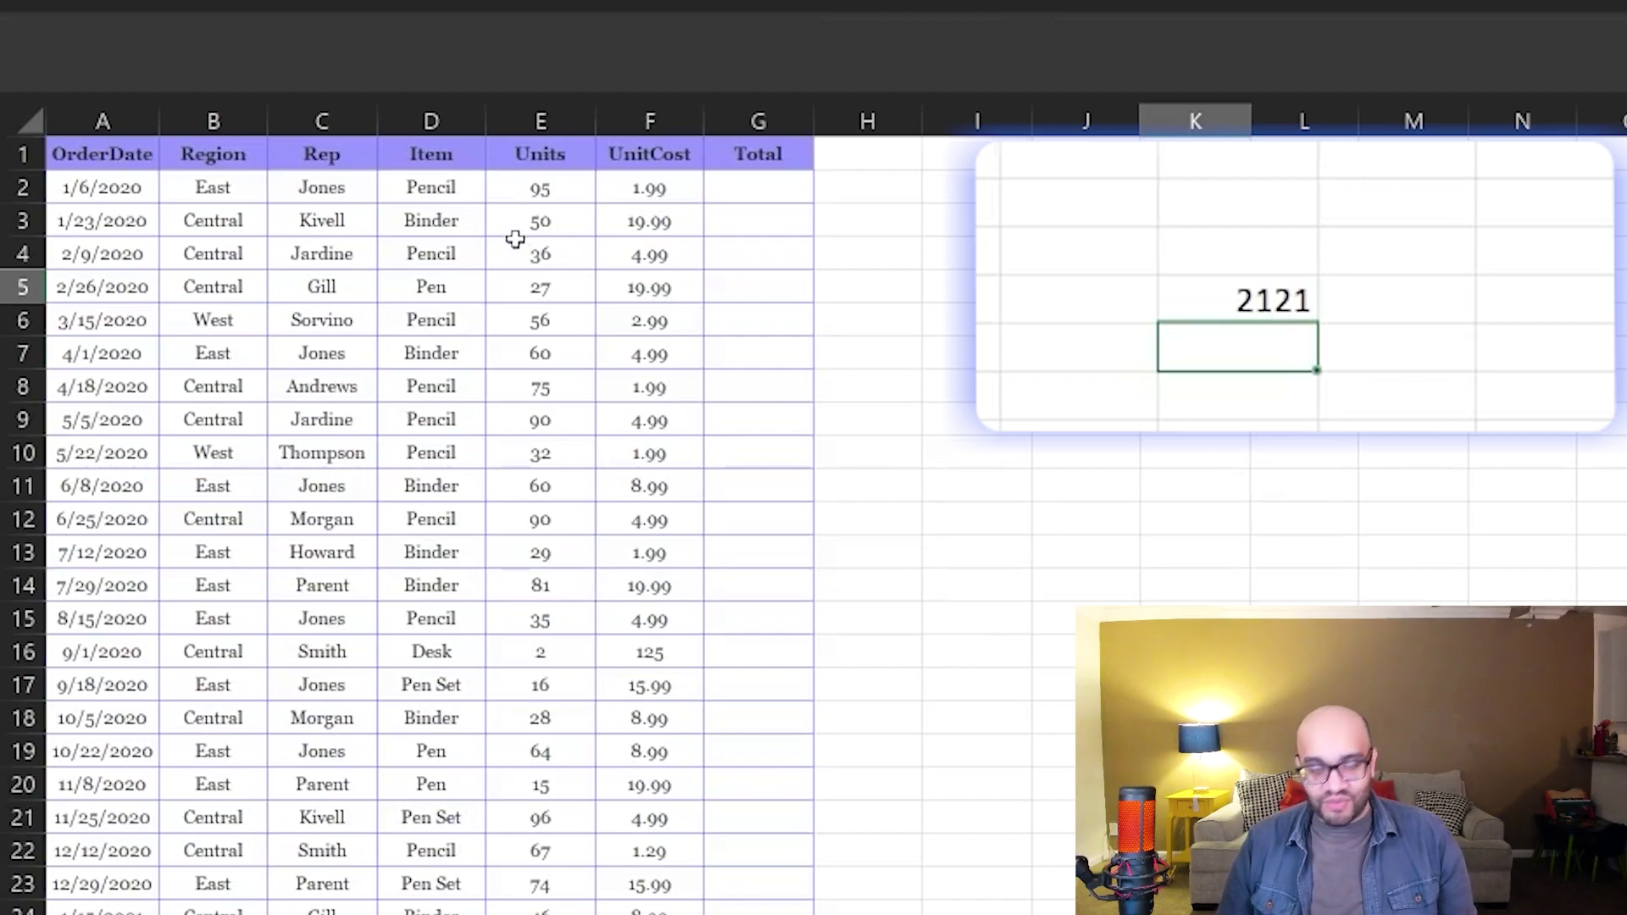
- Select the whole data block from A2 through the last filled row of the UnitCost column
left_click(98, 188)
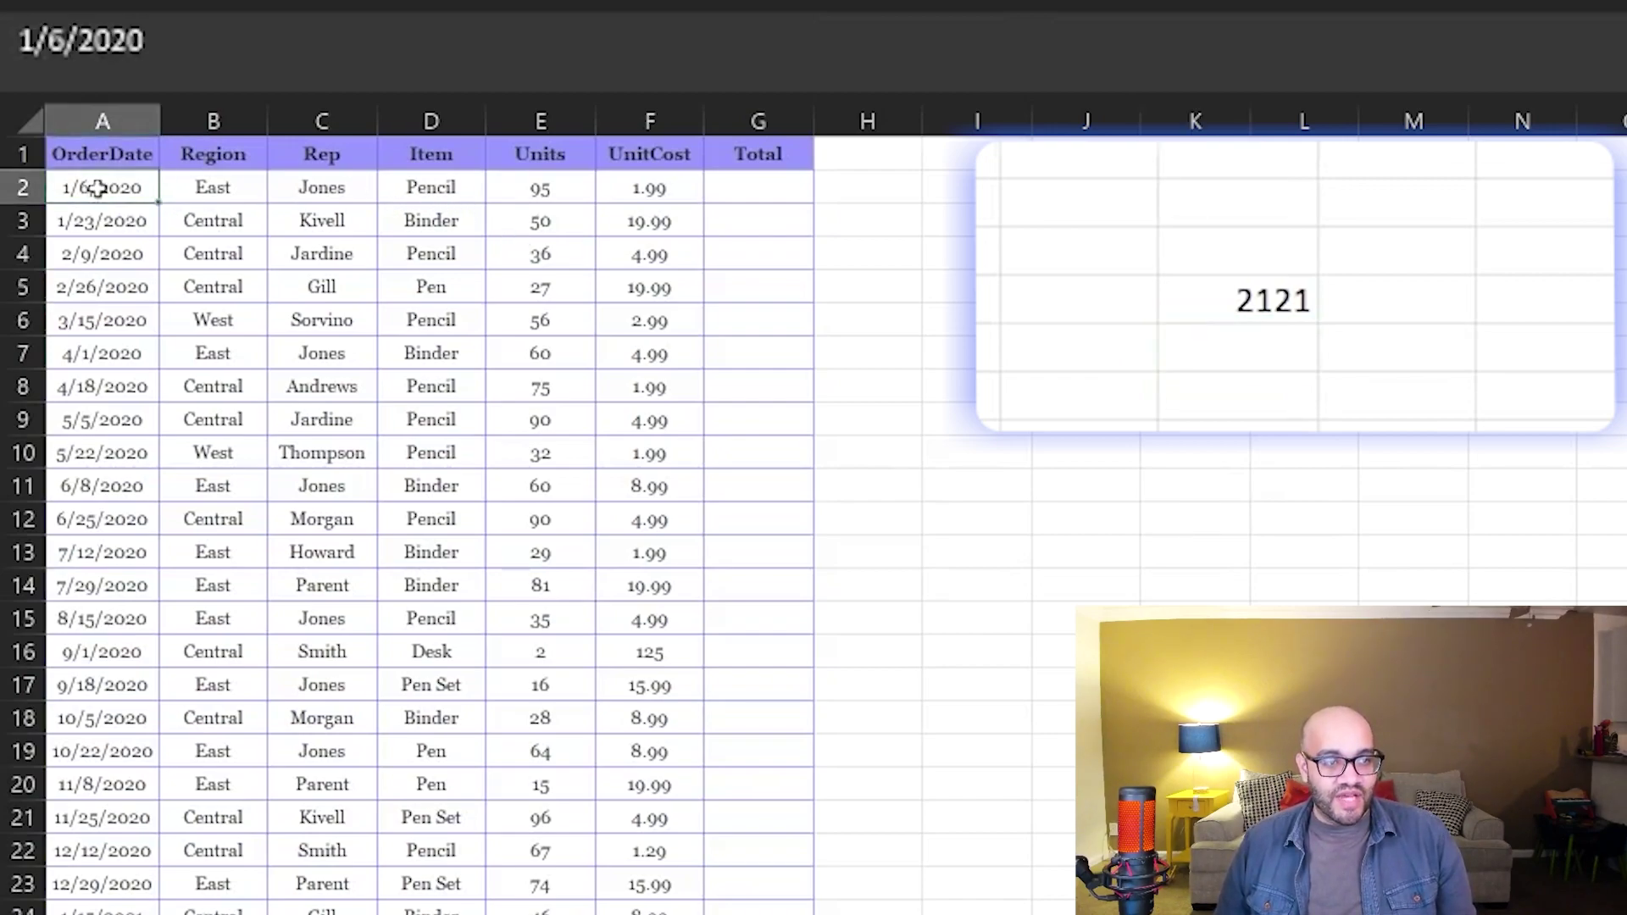
key("ctrl+shift+Right")
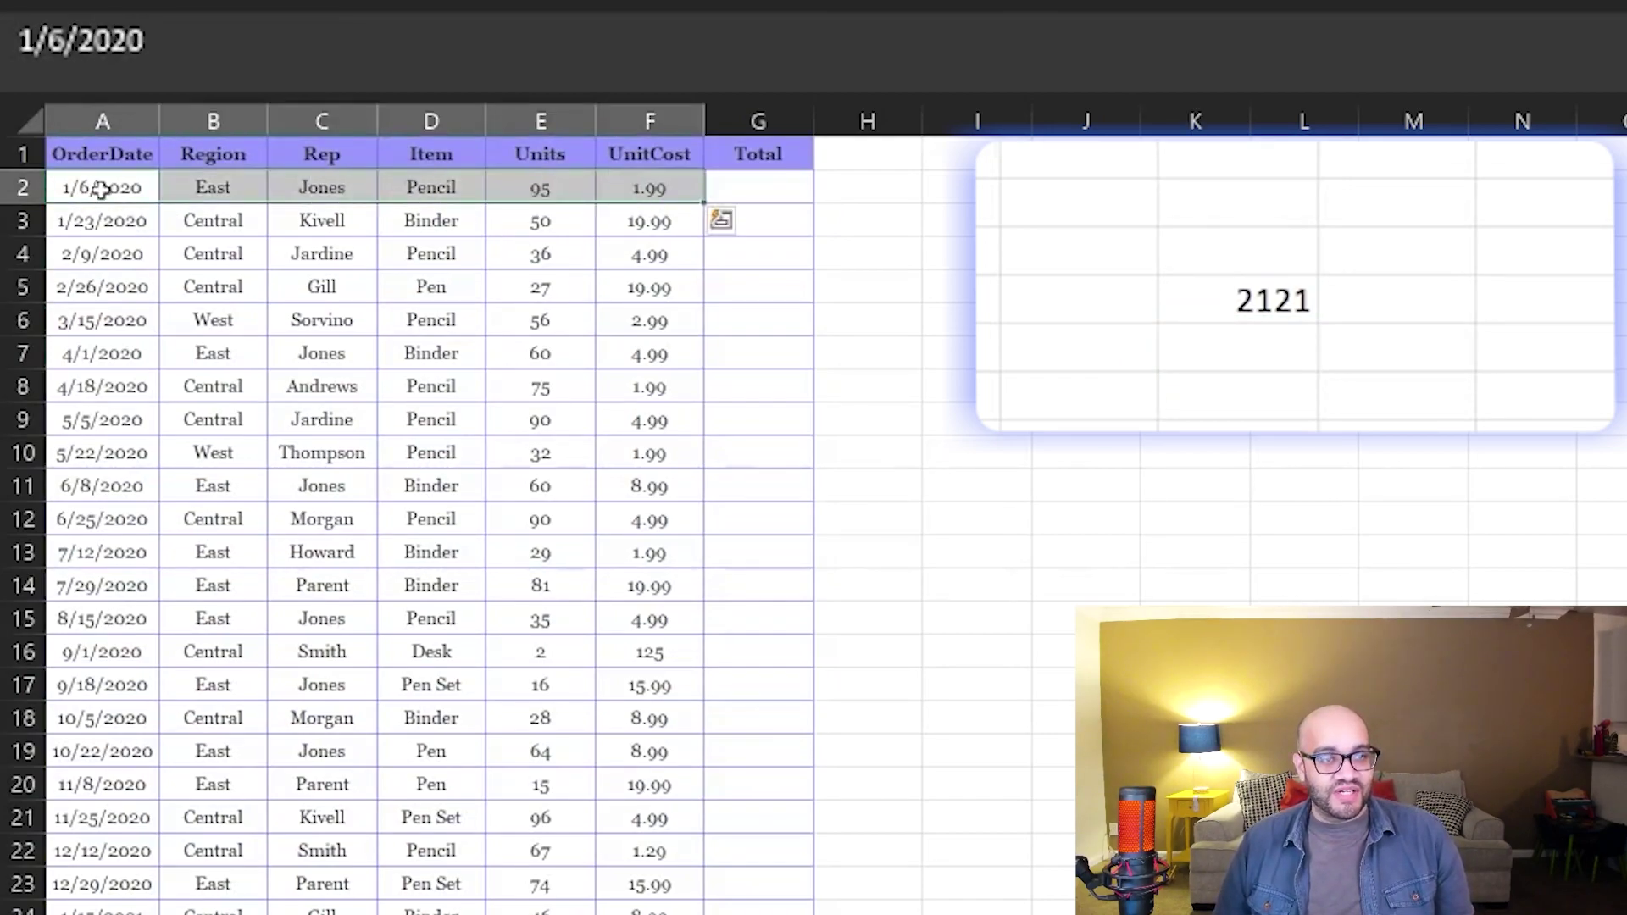
key("ctrl+shift+Right")
key("ctrl+shift+Left")
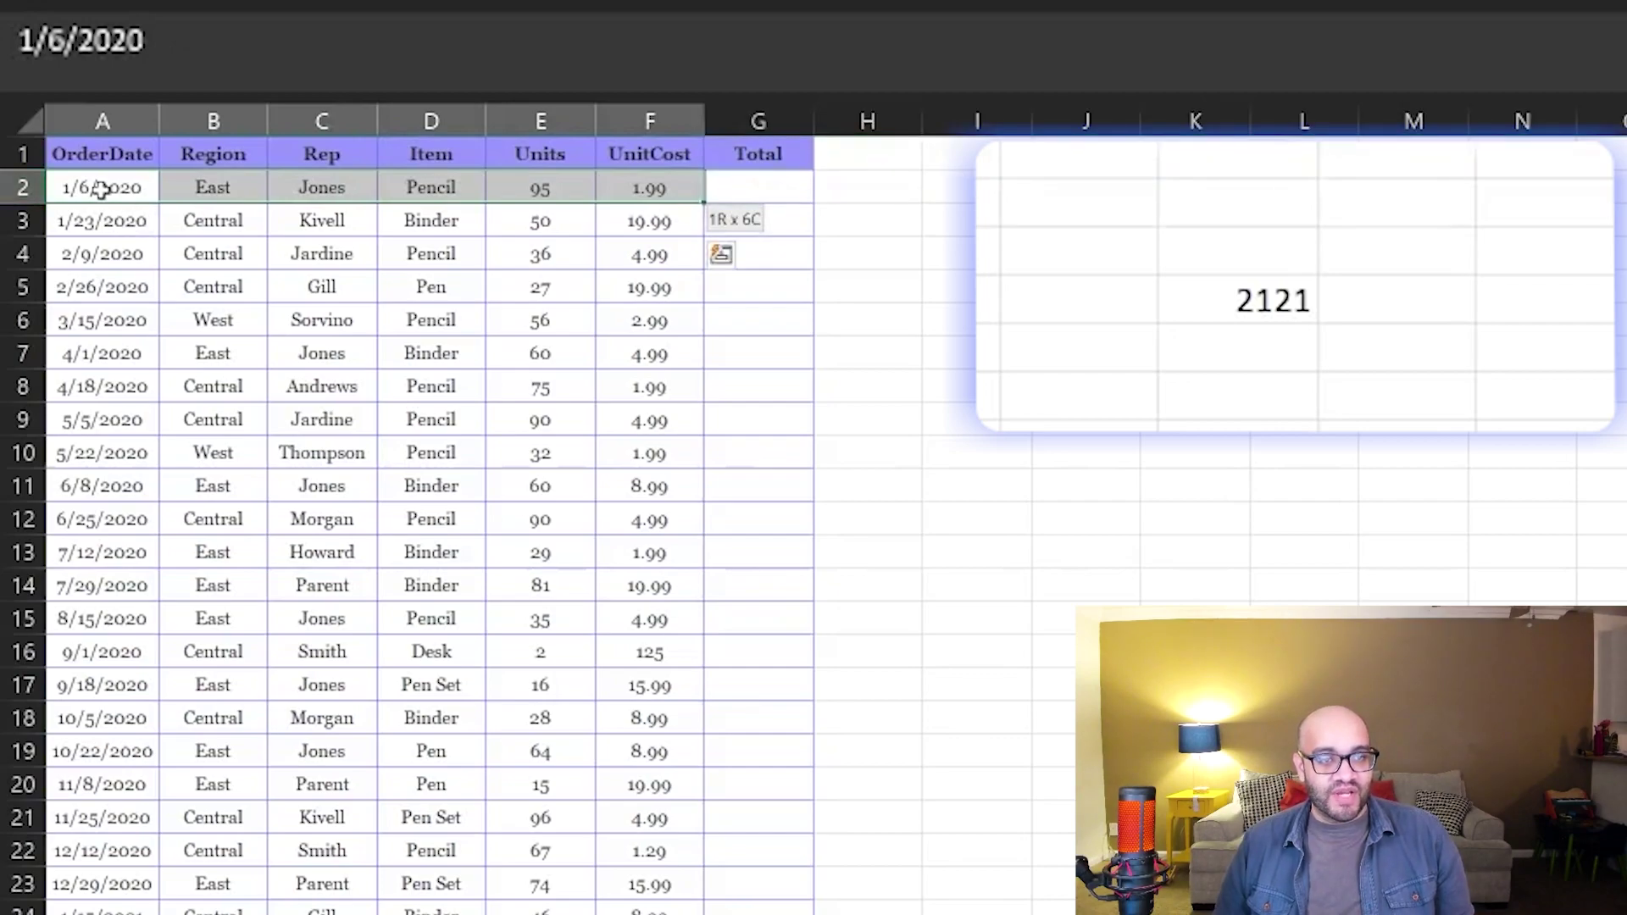
key("ctrl+shift+Left")
key("ctrl+shift+Down")
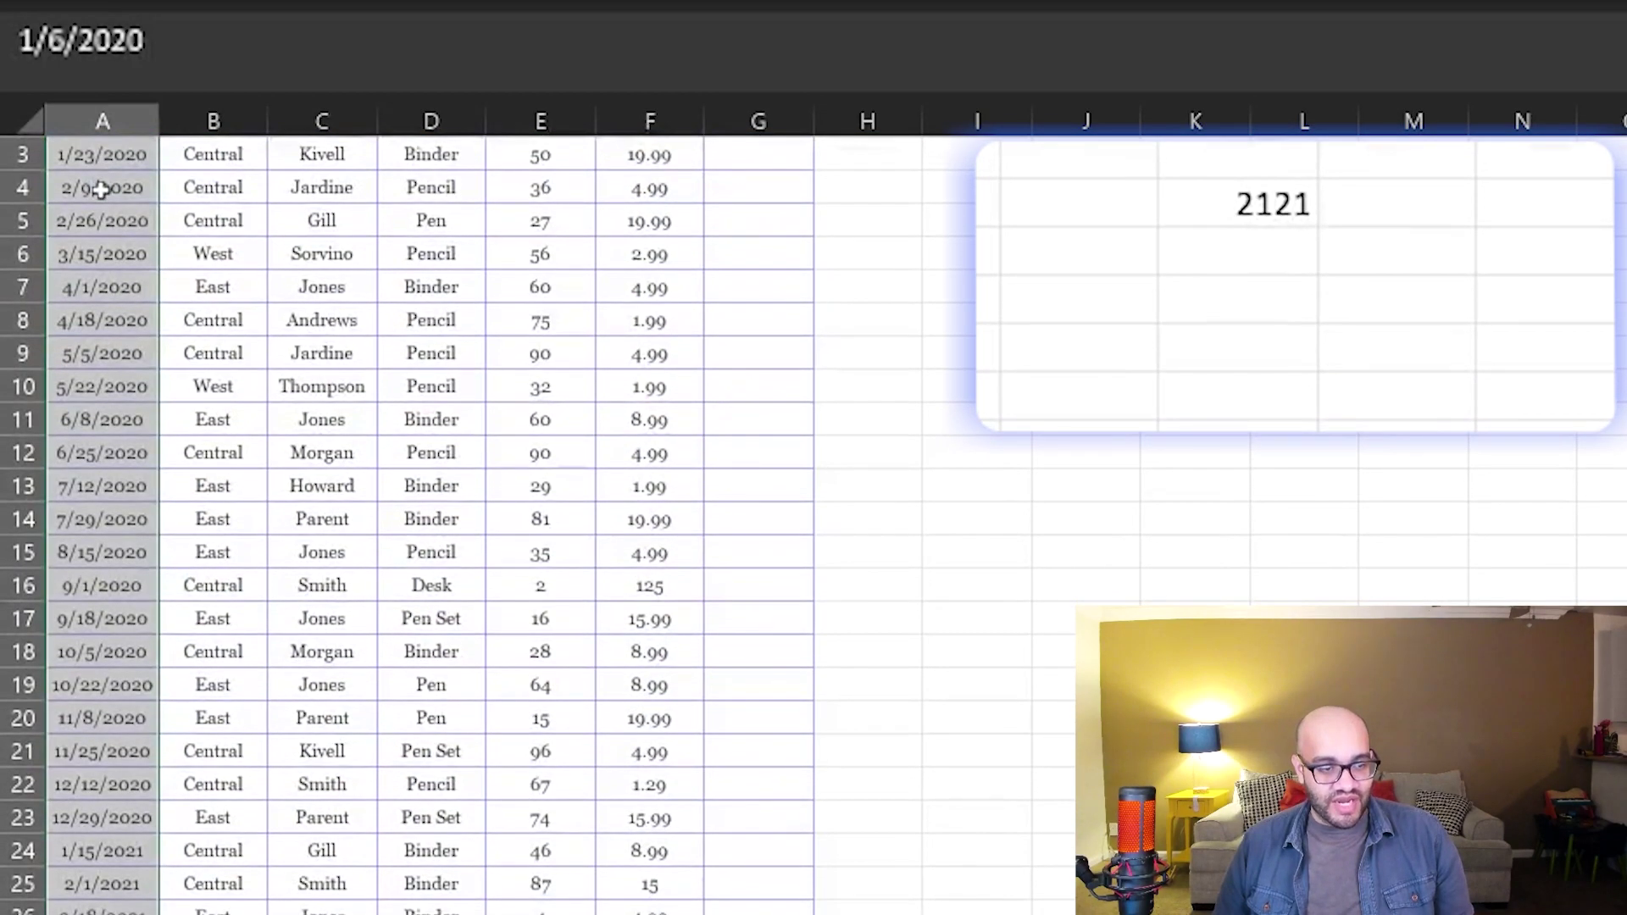
key("ctrl+shift+Right")
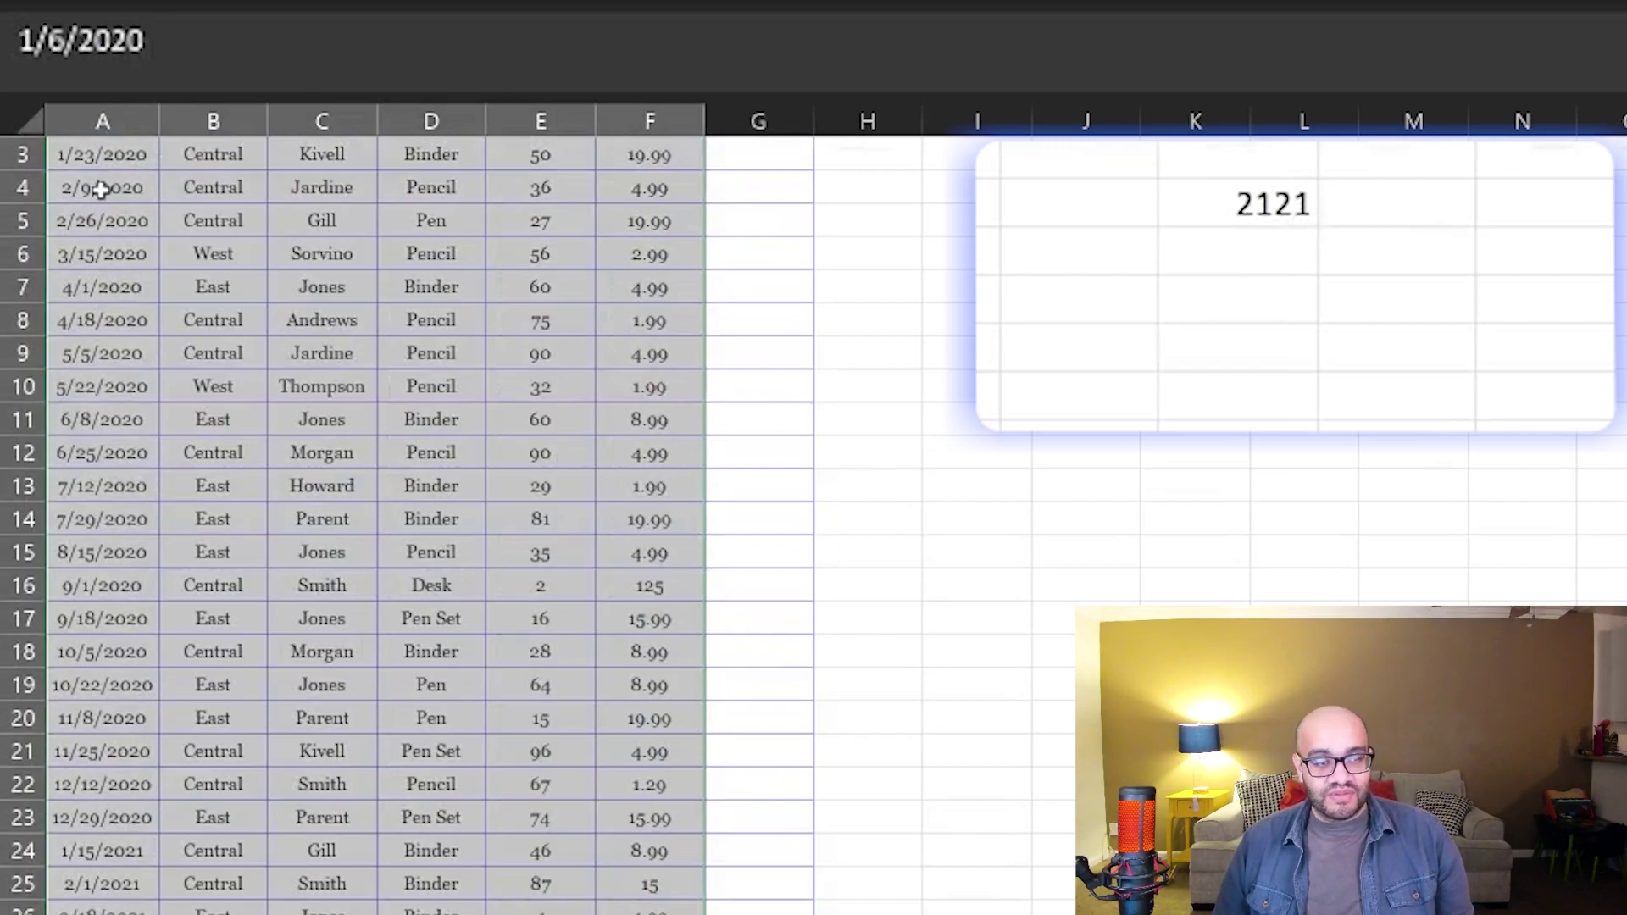
scroll(108, 186, "up", 1)
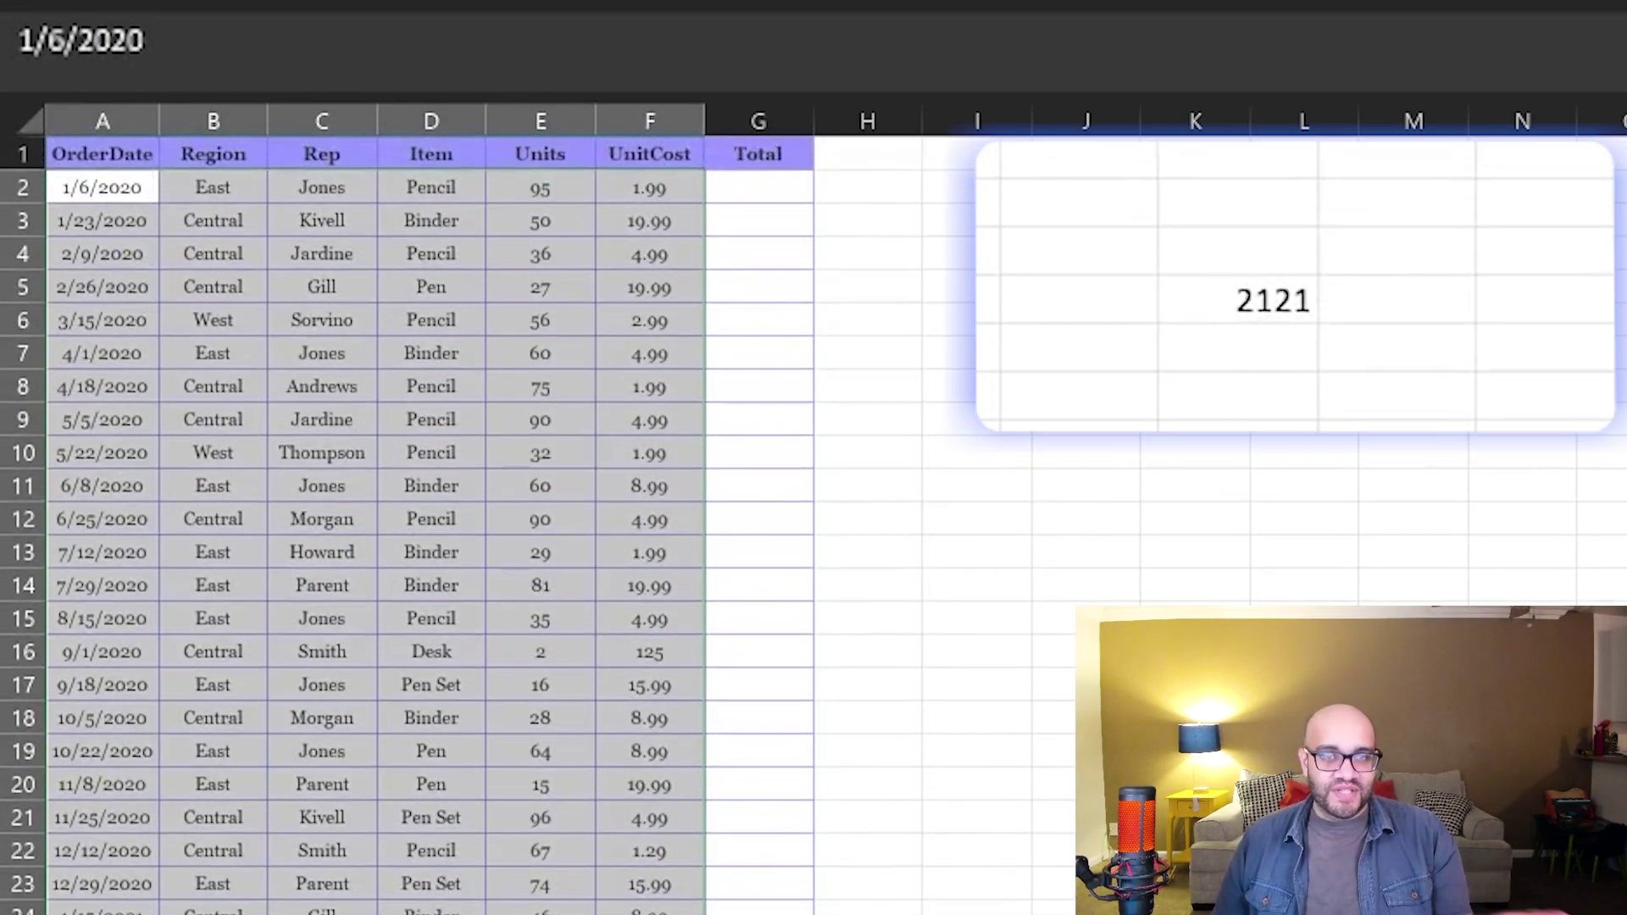
- Change the function in K4's formula from SUM to COUNT, keeping the range E2:E44
left_click(1267, 303)
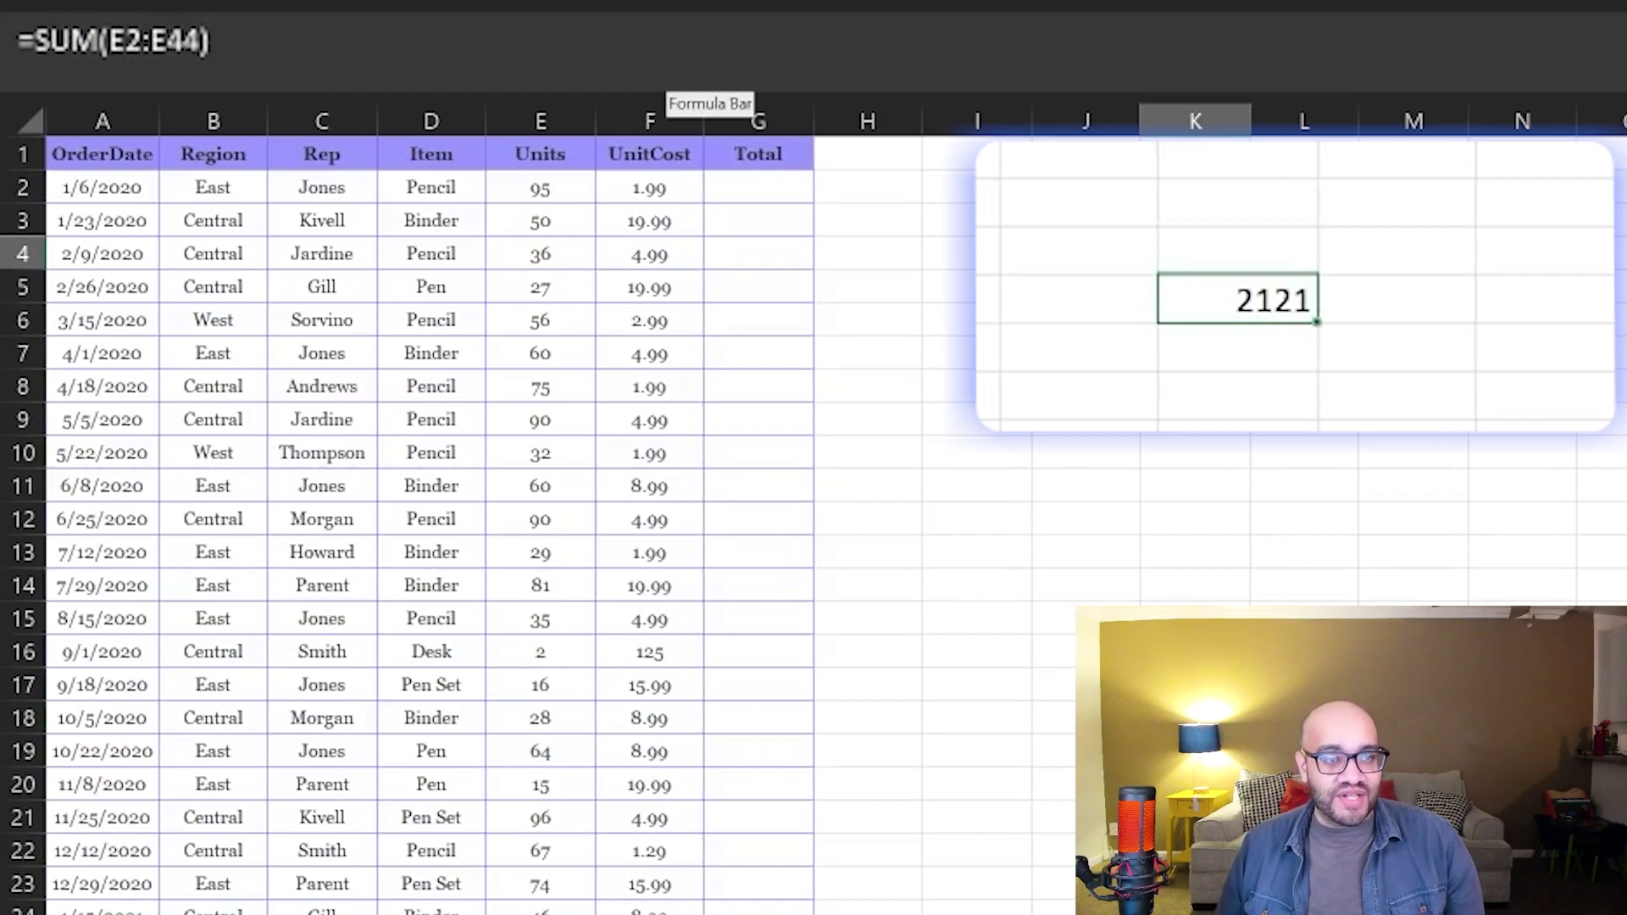
key("F2")
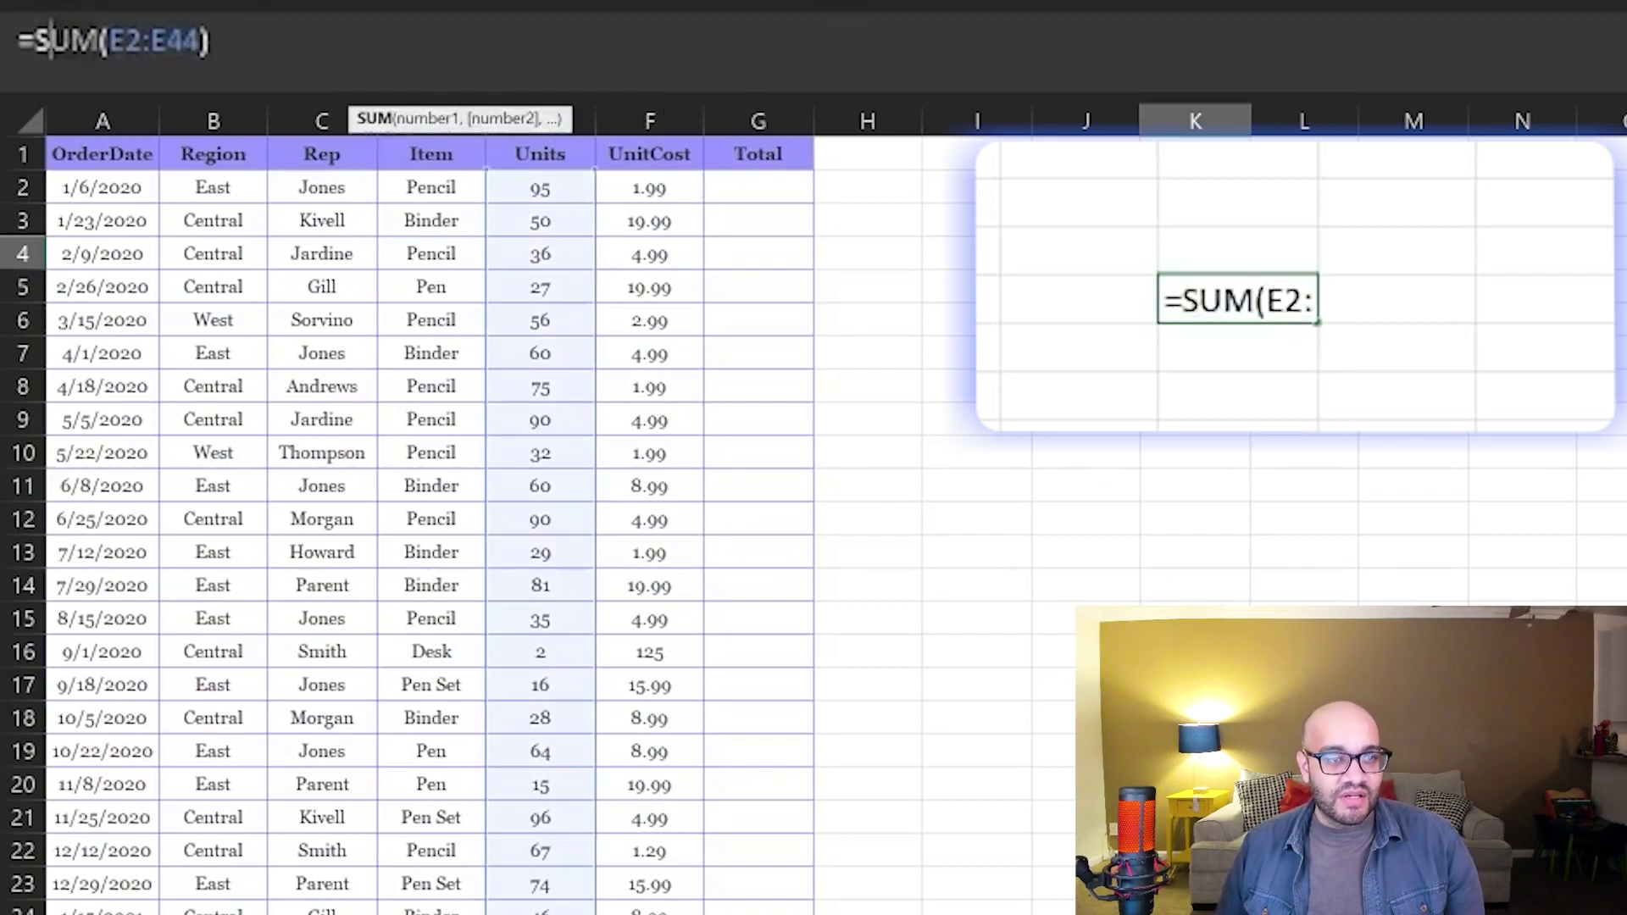
left_click(35, 40)
key("Delete")
key("Delete")
key("Delete")
type("COUNT")
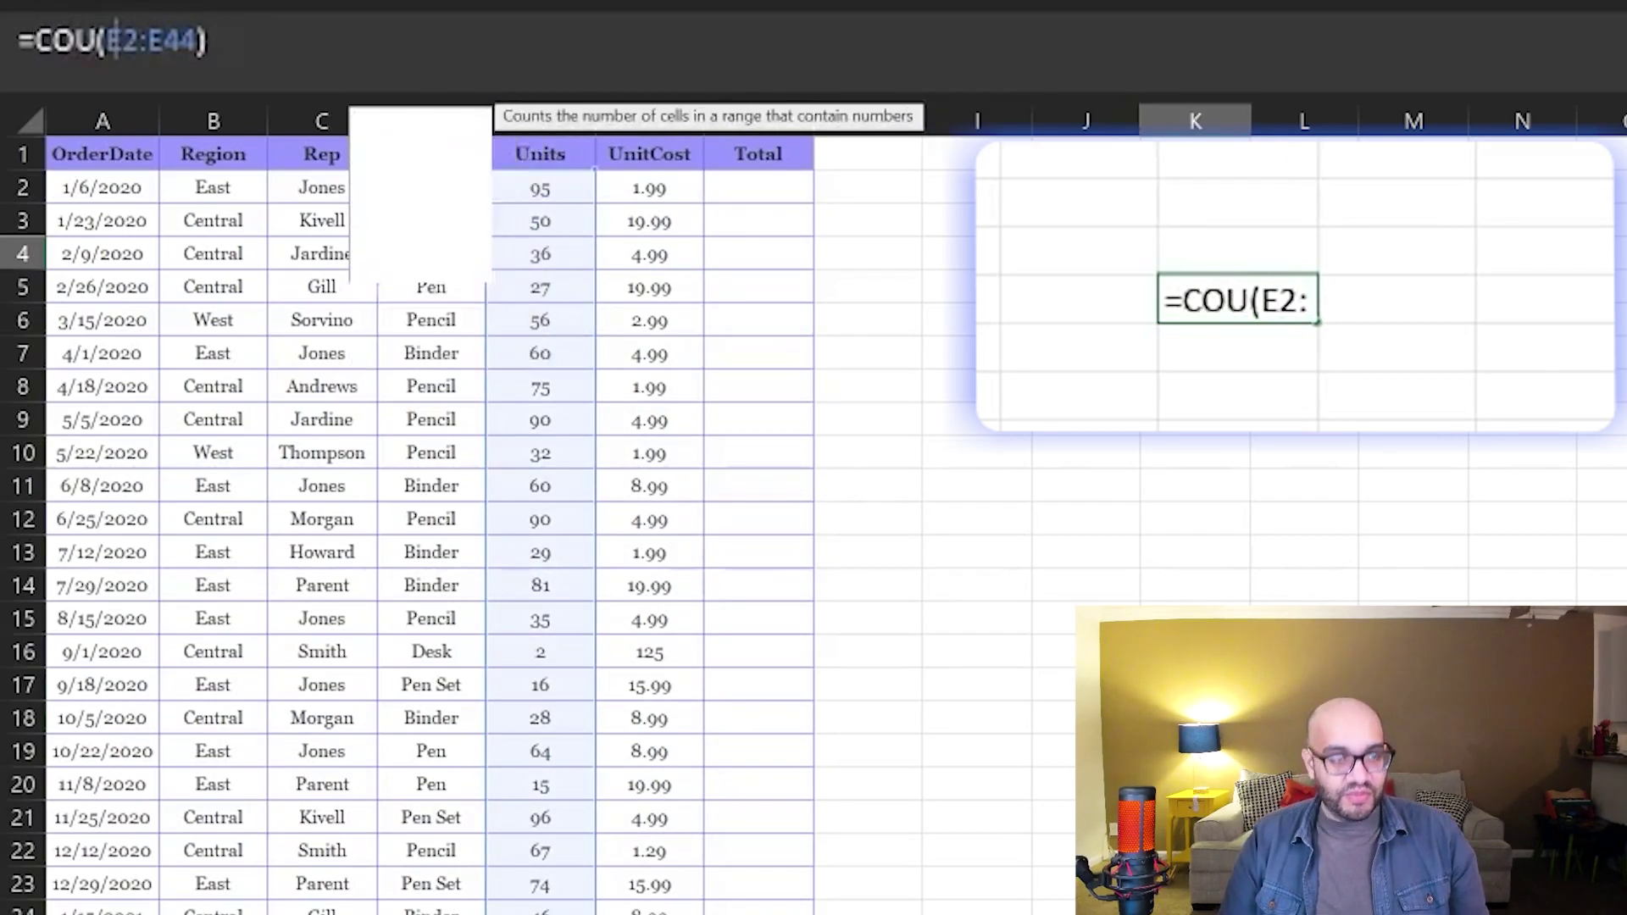
key("Return")
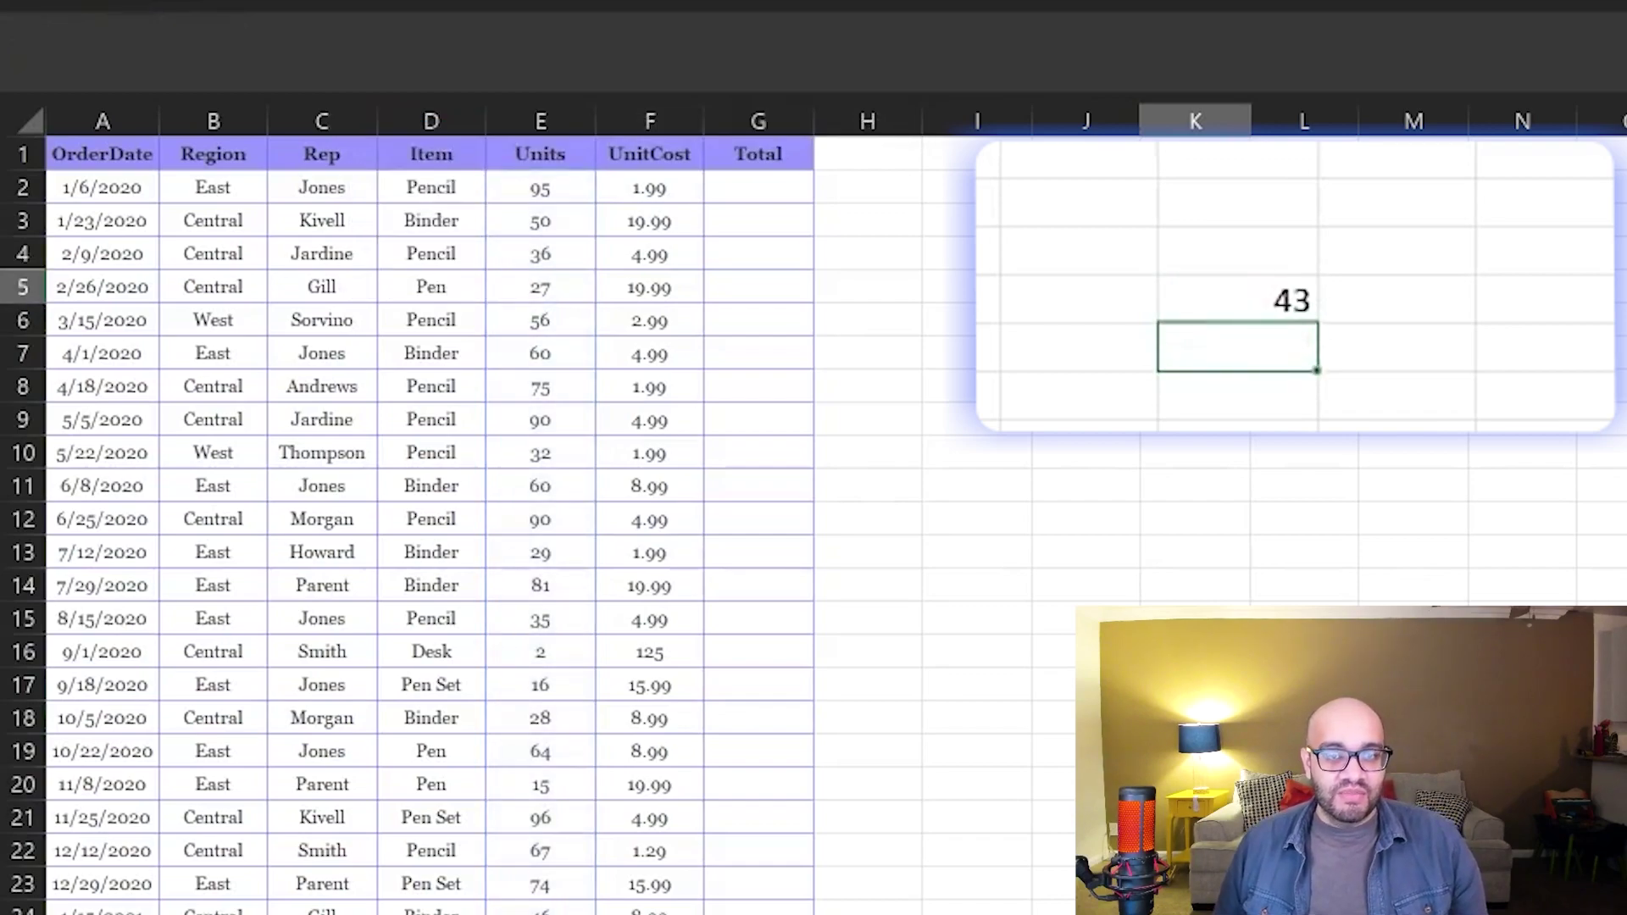
- Review the COUNT formula in K4 against the Units cells it covers, selecting E2 through E19
left_click(1263, 292)
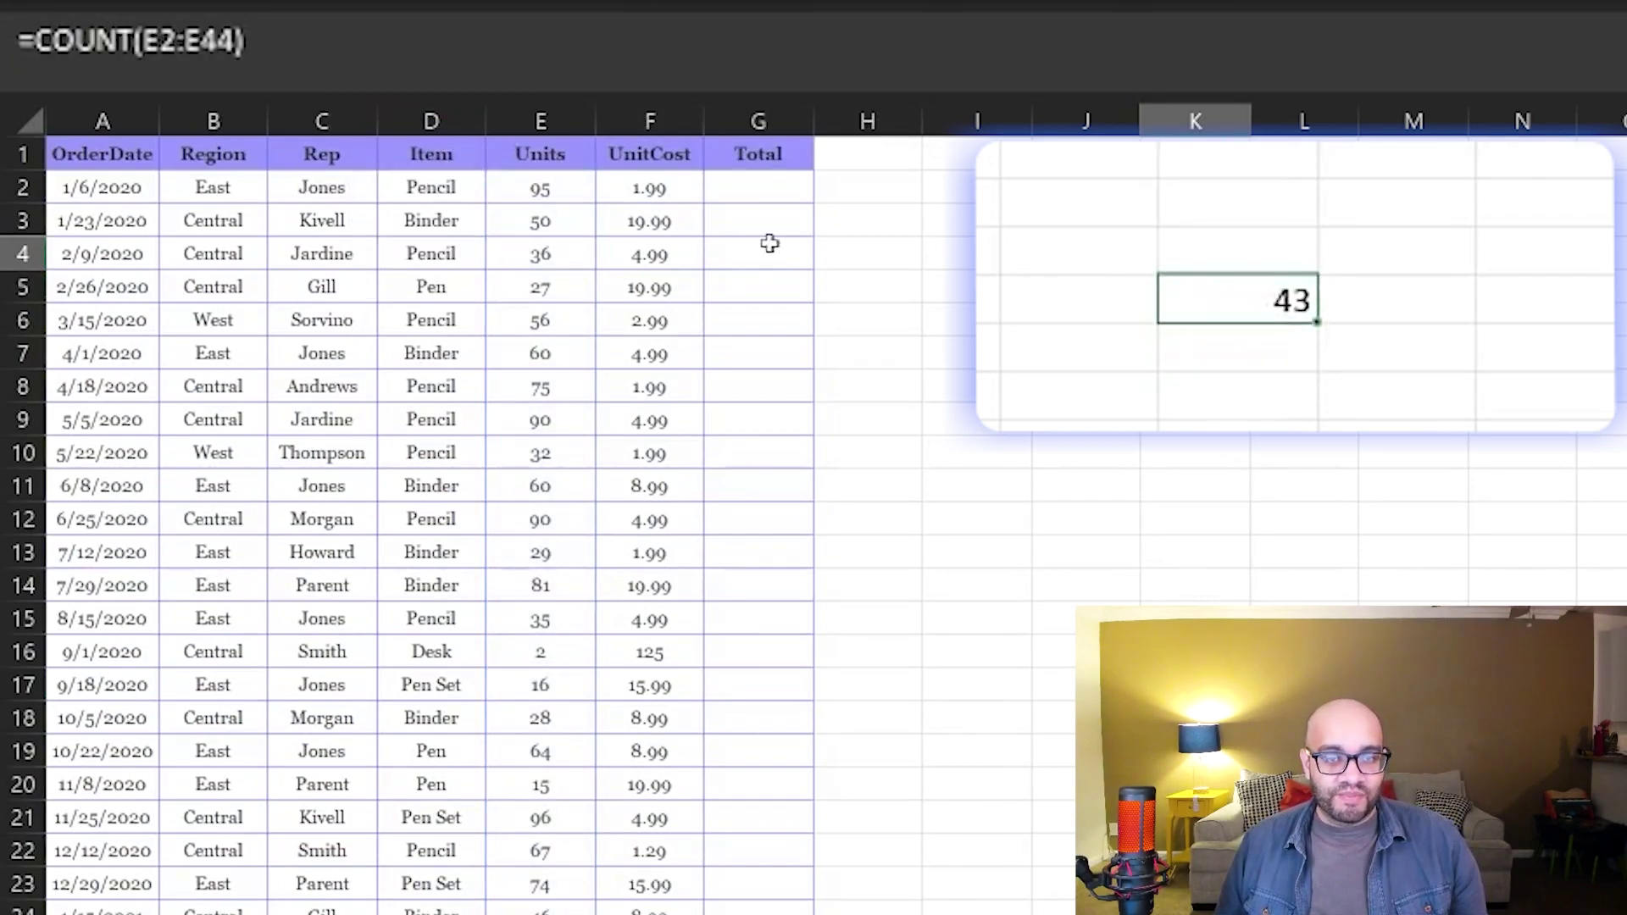
left_click(540, 187)
left_click(1271, 302)
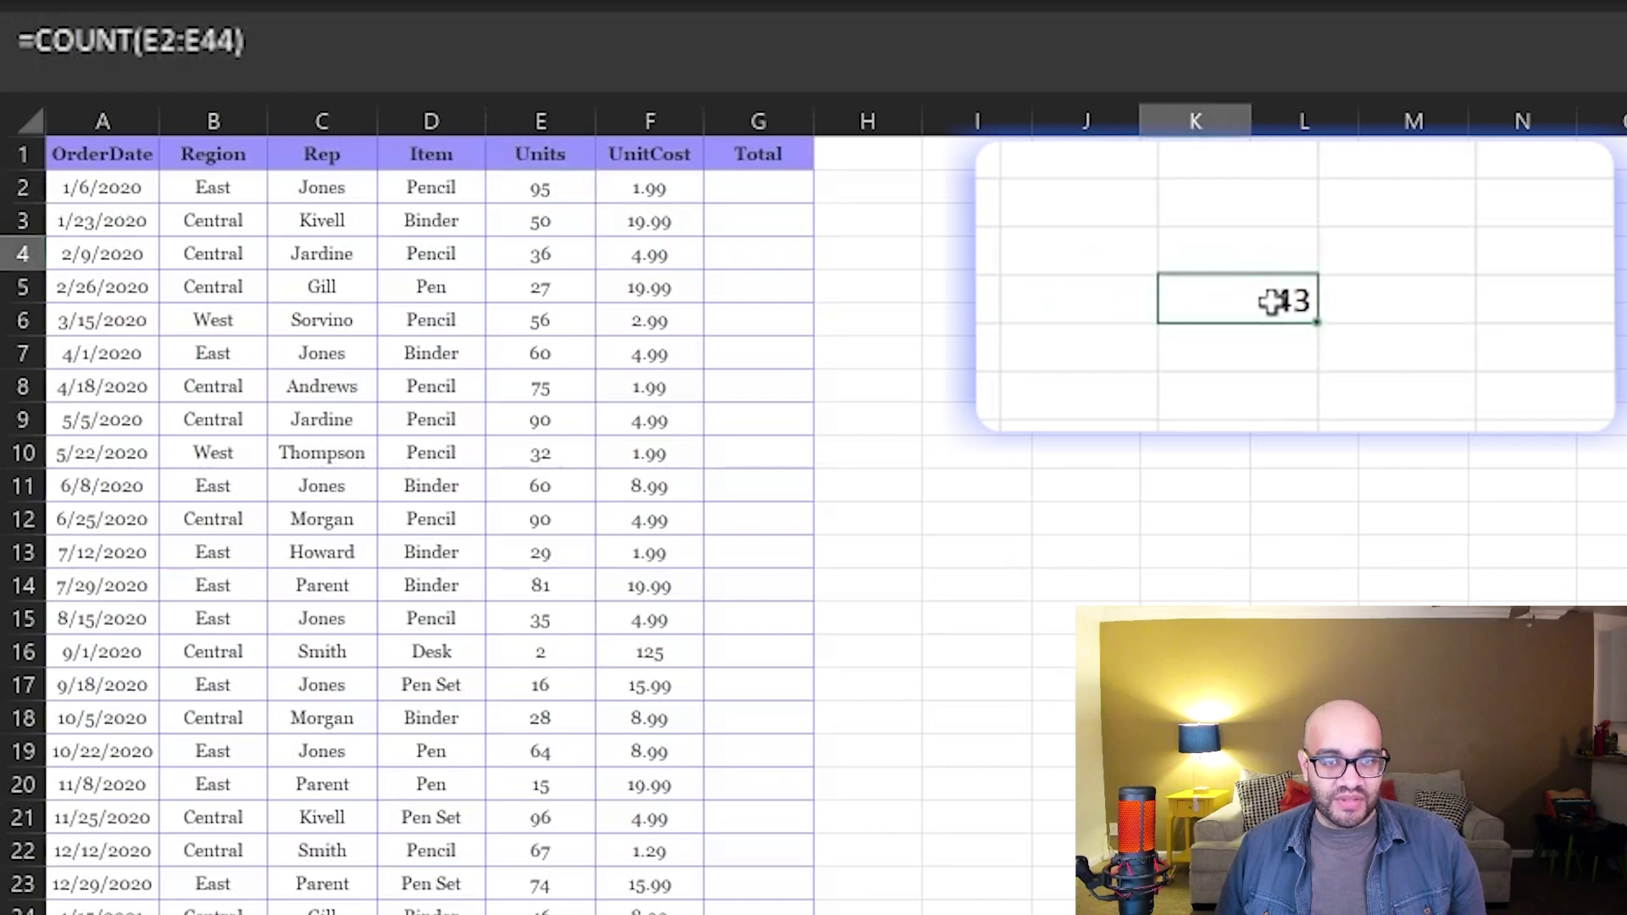
left_click(561, 184)
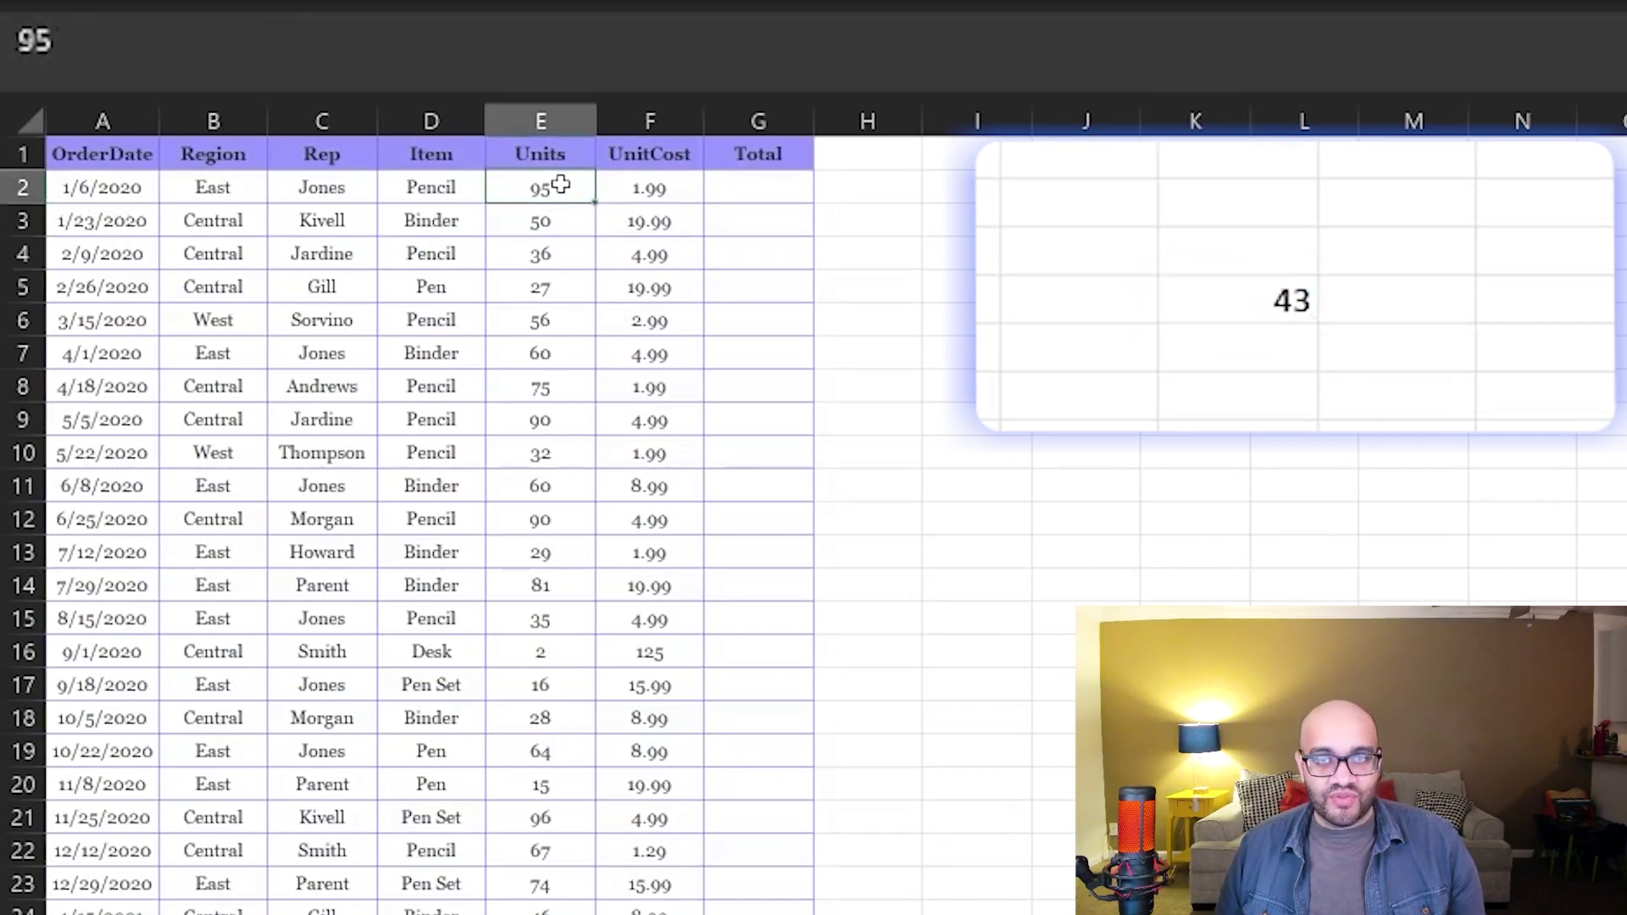
left_click_drag(561, 184, 535, 734)
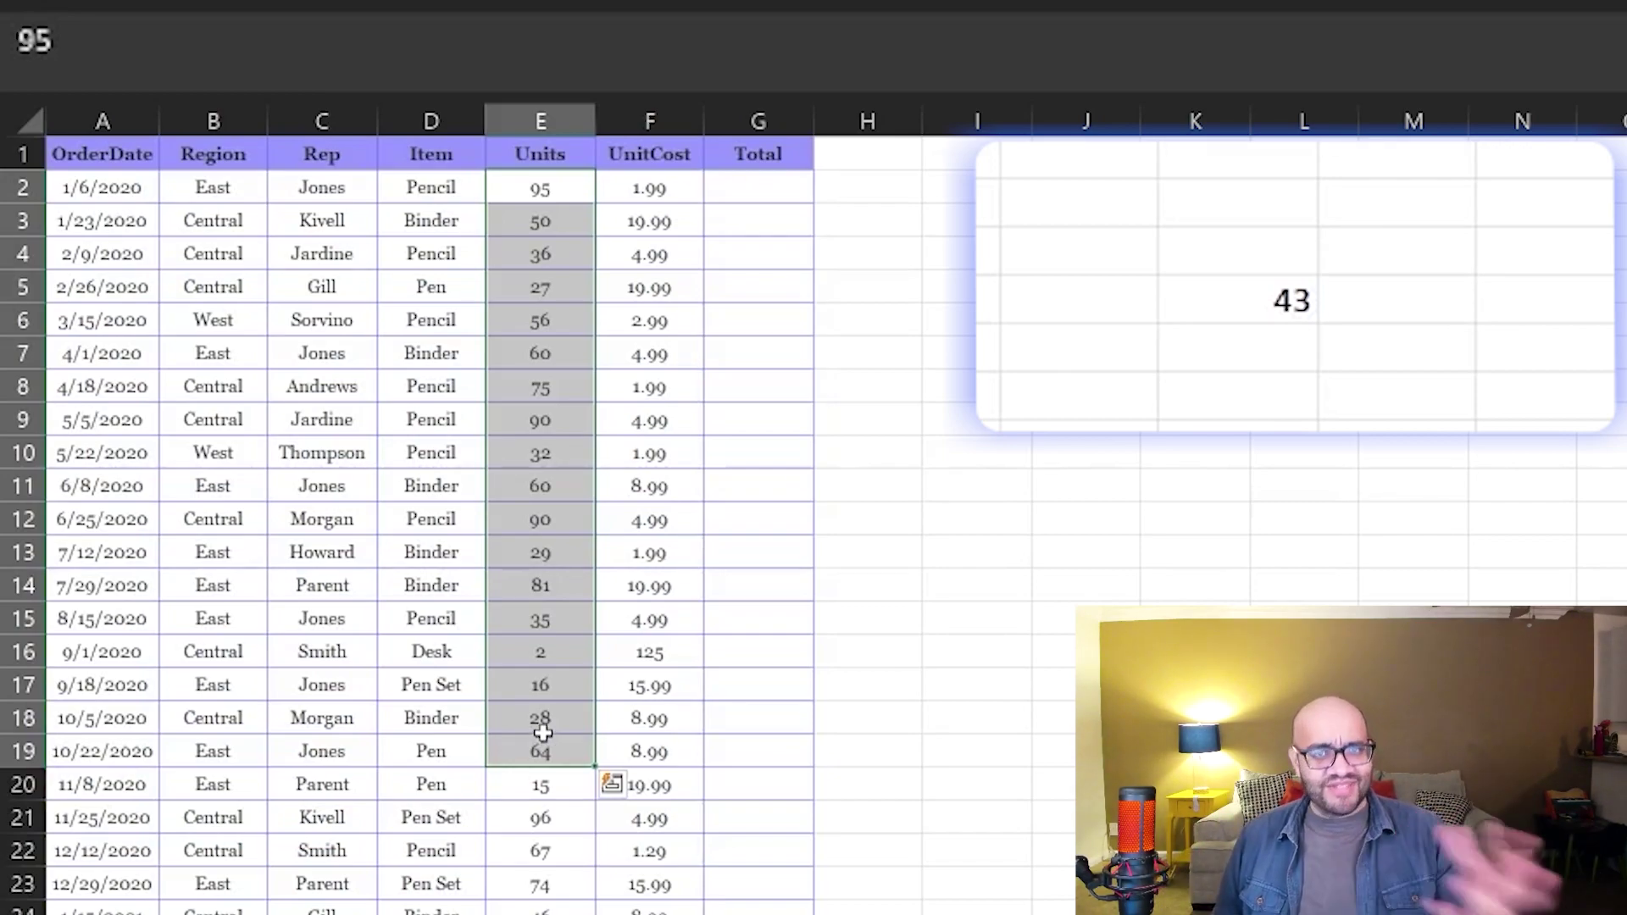
left_click(900, 380)
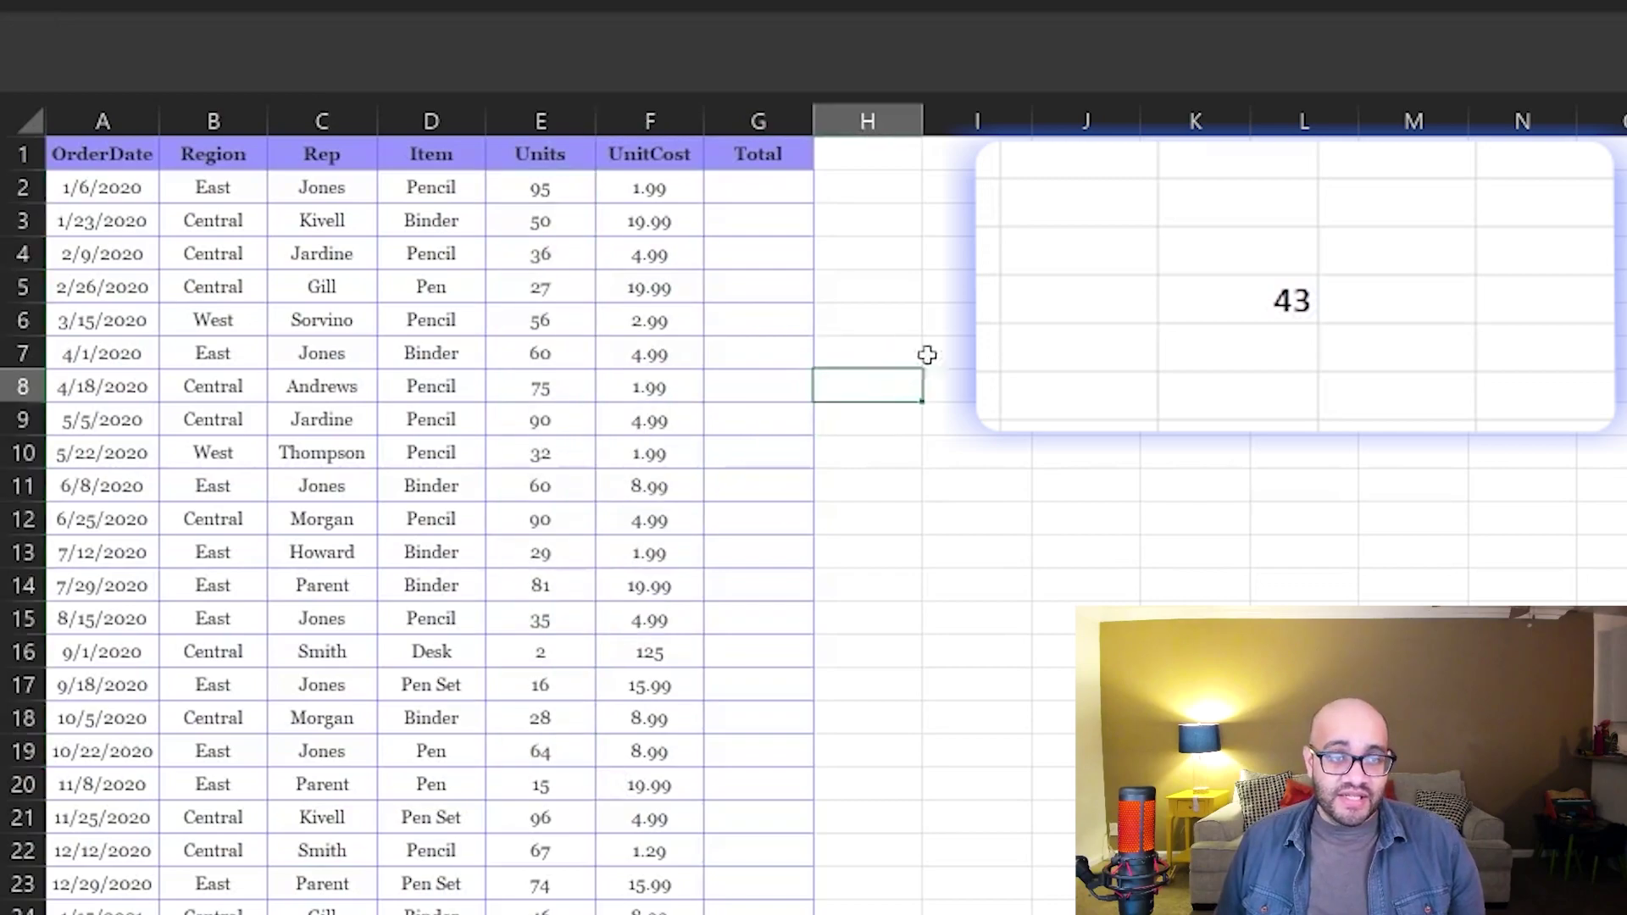
- Replace COUNT with AVERAGE in K4's formula, keeping the range E2:E44
left_click(1311, 317)
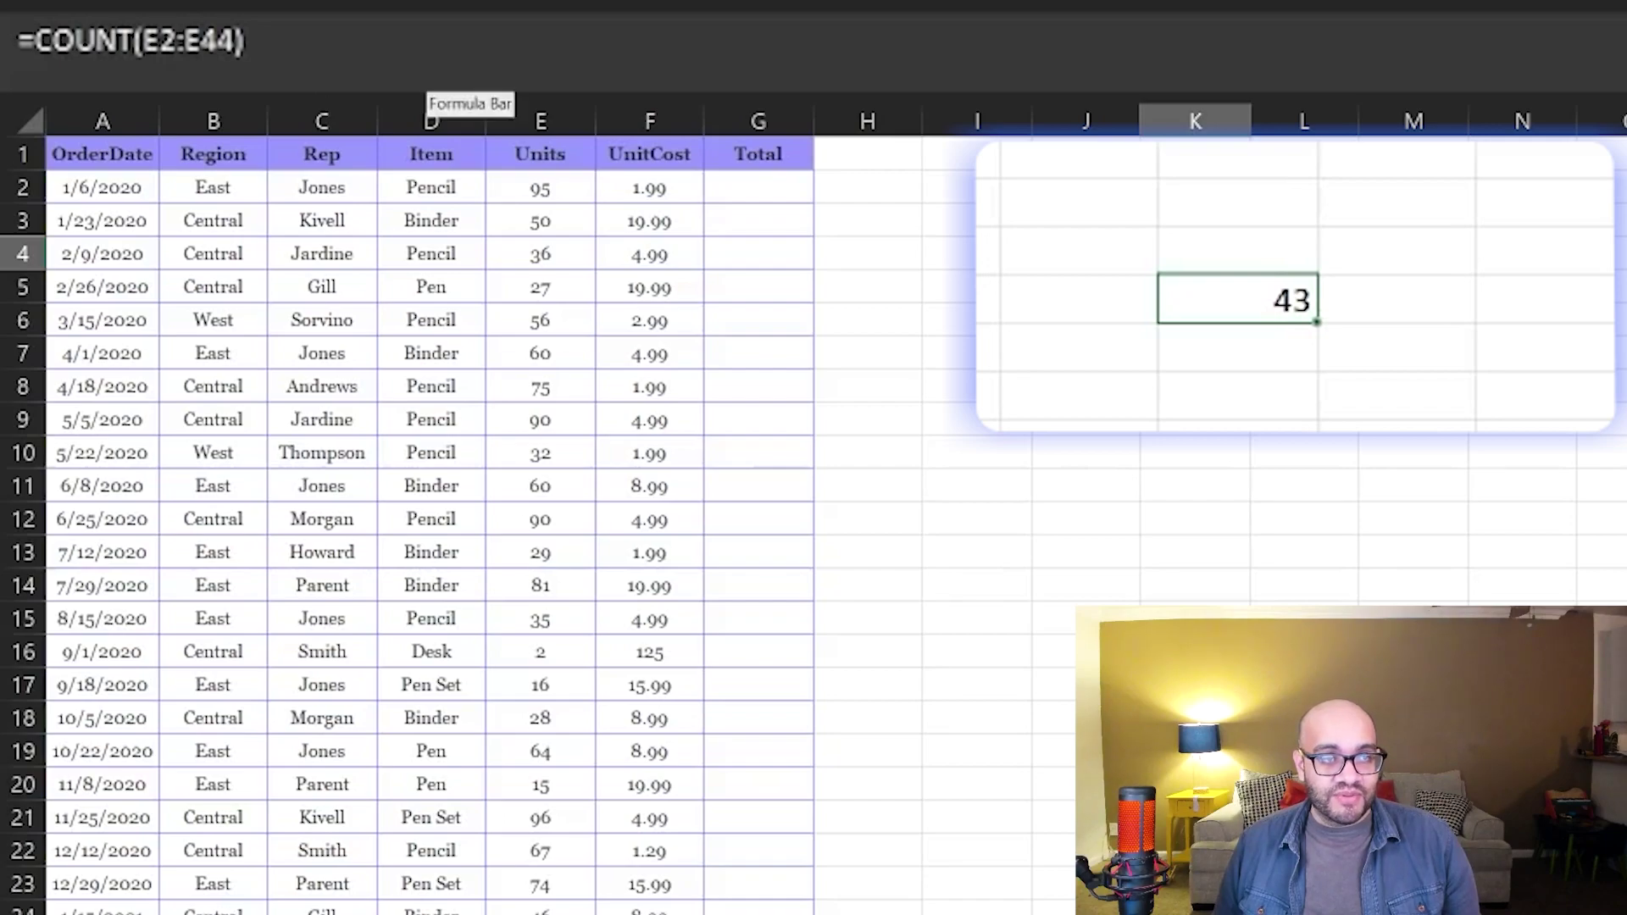
left_click(135, 40)
key("BackSpace")
key("BackSpace")
key("BackSpace")
key("BackSpace")
key("BackSpace")
type("AVE")
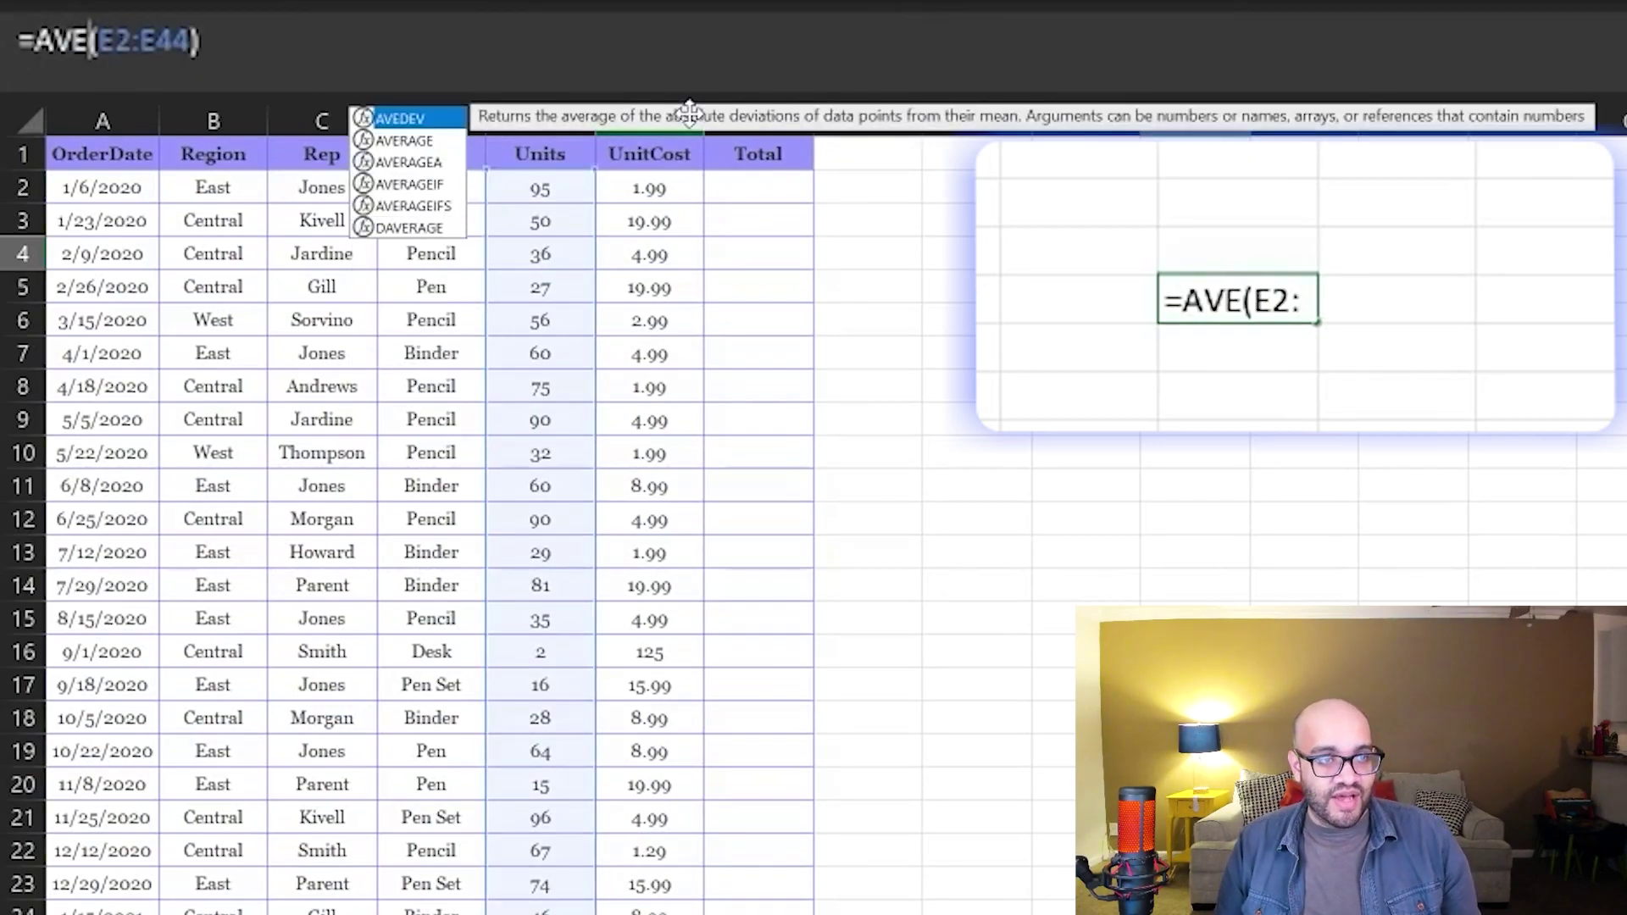
type("RAGE")
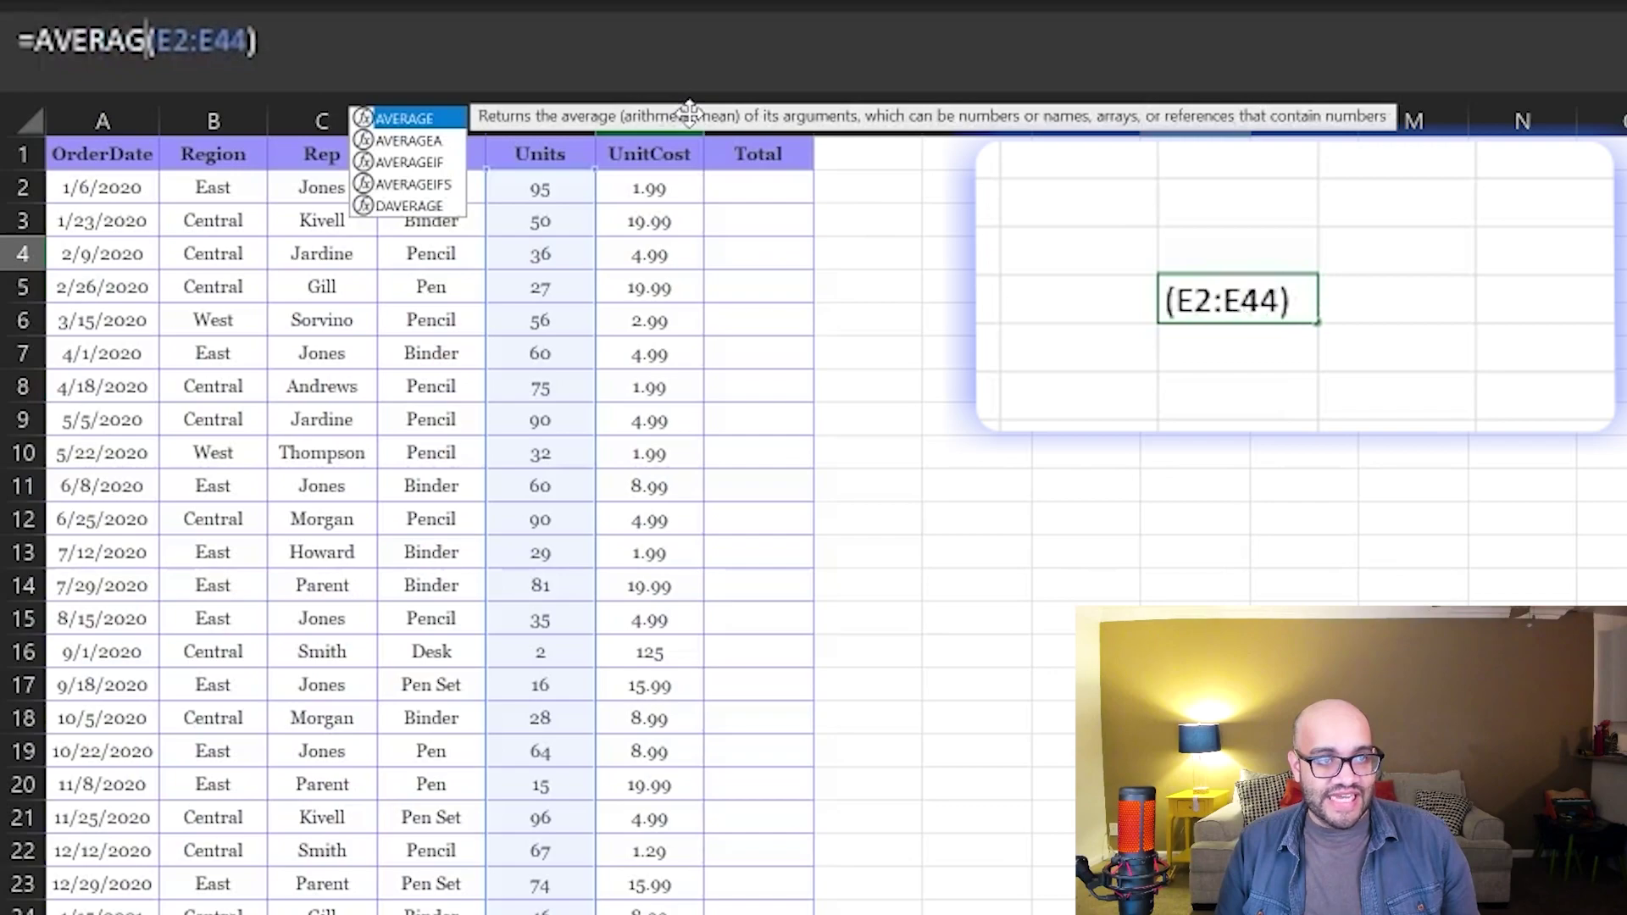
key("Return")
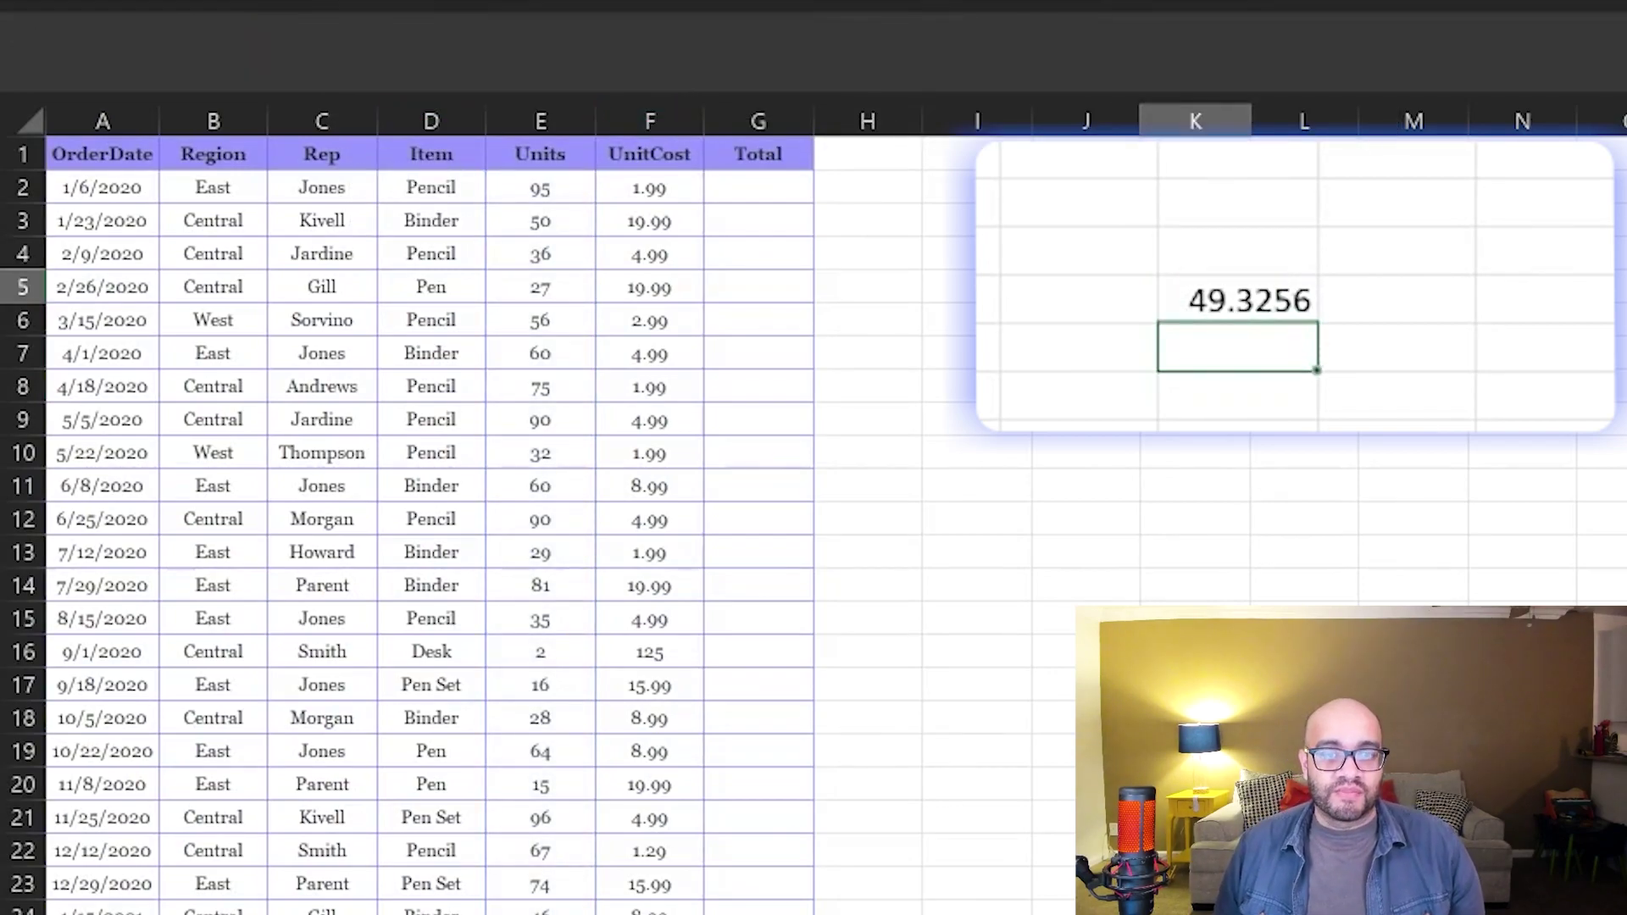
- Clear the formula from cell K4
left_click(1198, 303)
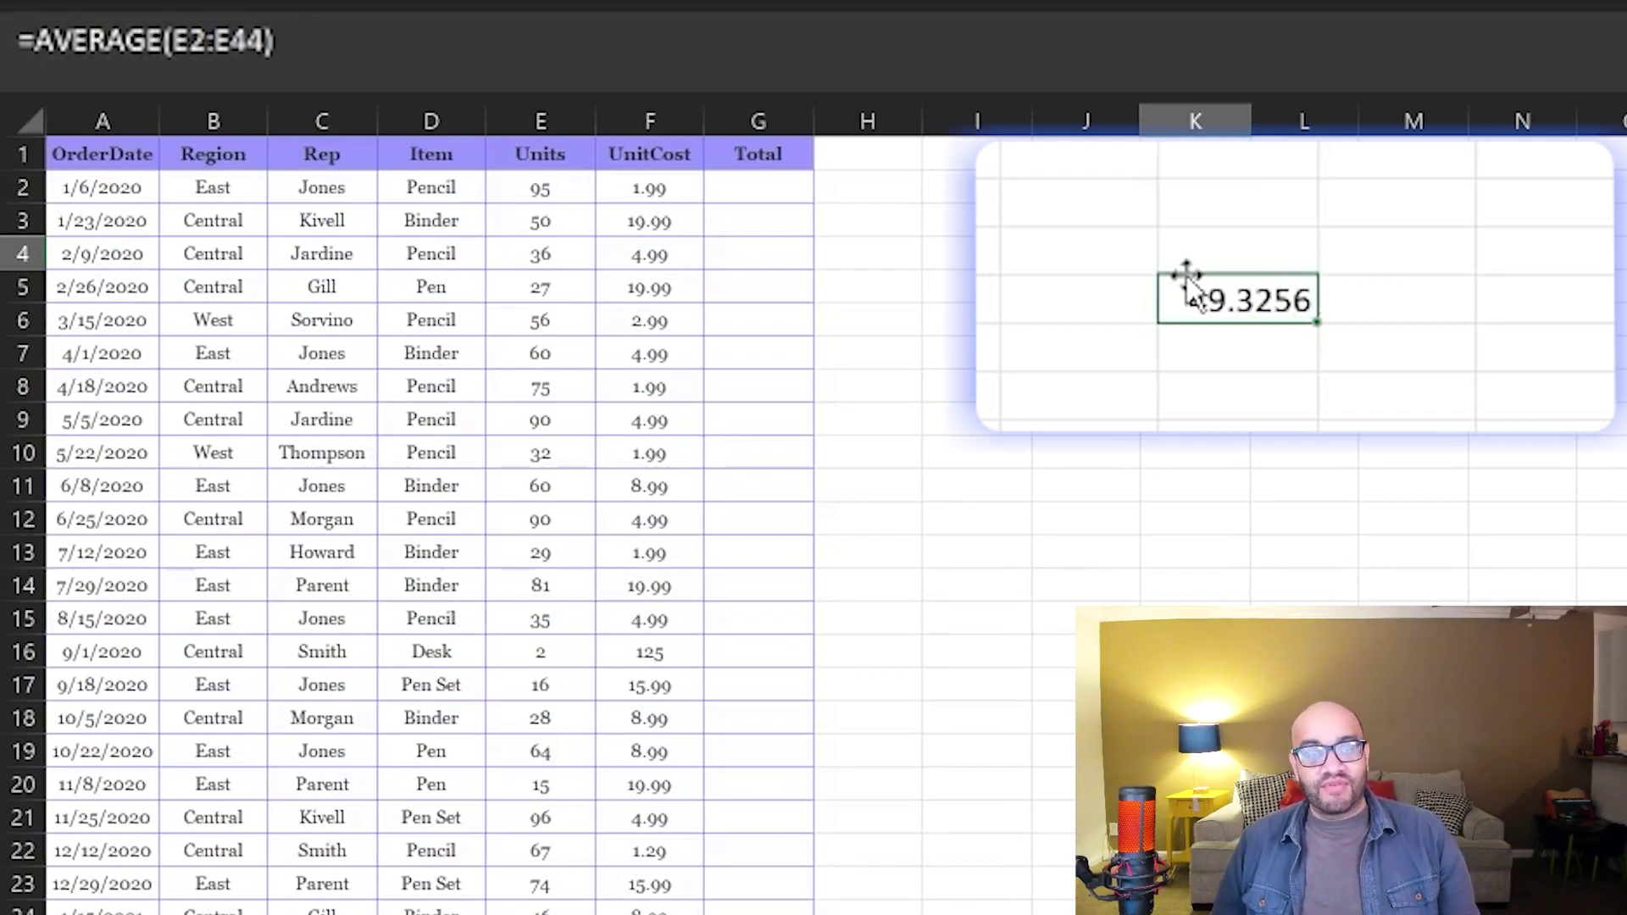
key("Delete")
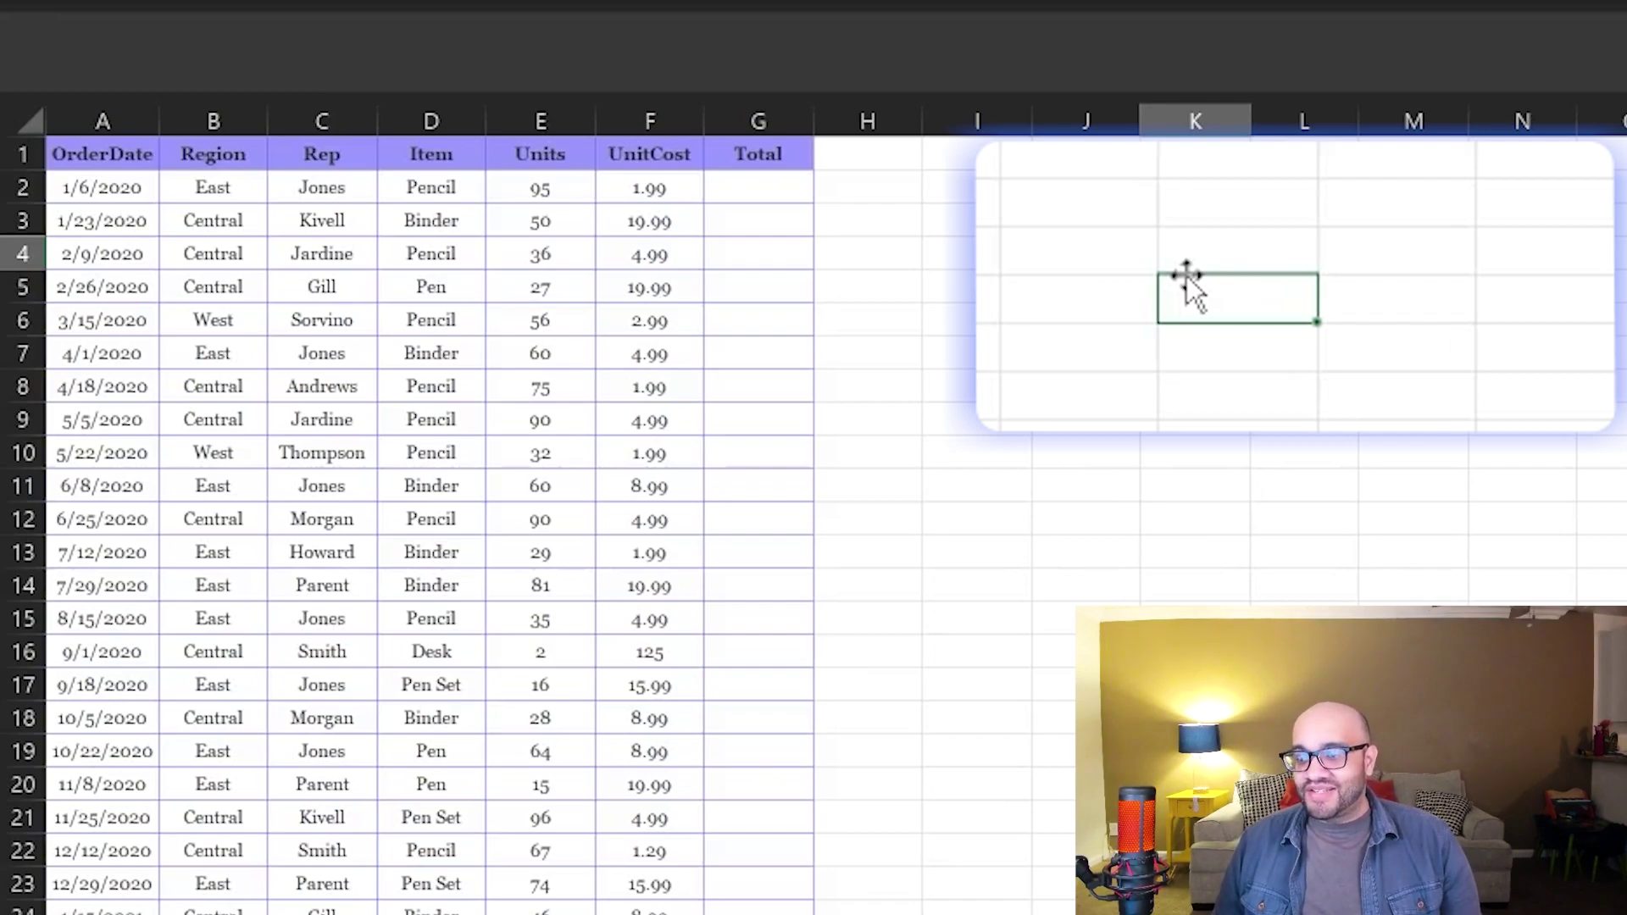
- Enter an IF formula in K3 that returns "TRUE" when E2 is greater than 90 and "FALSE" otherwise
left_click(1203, 256)
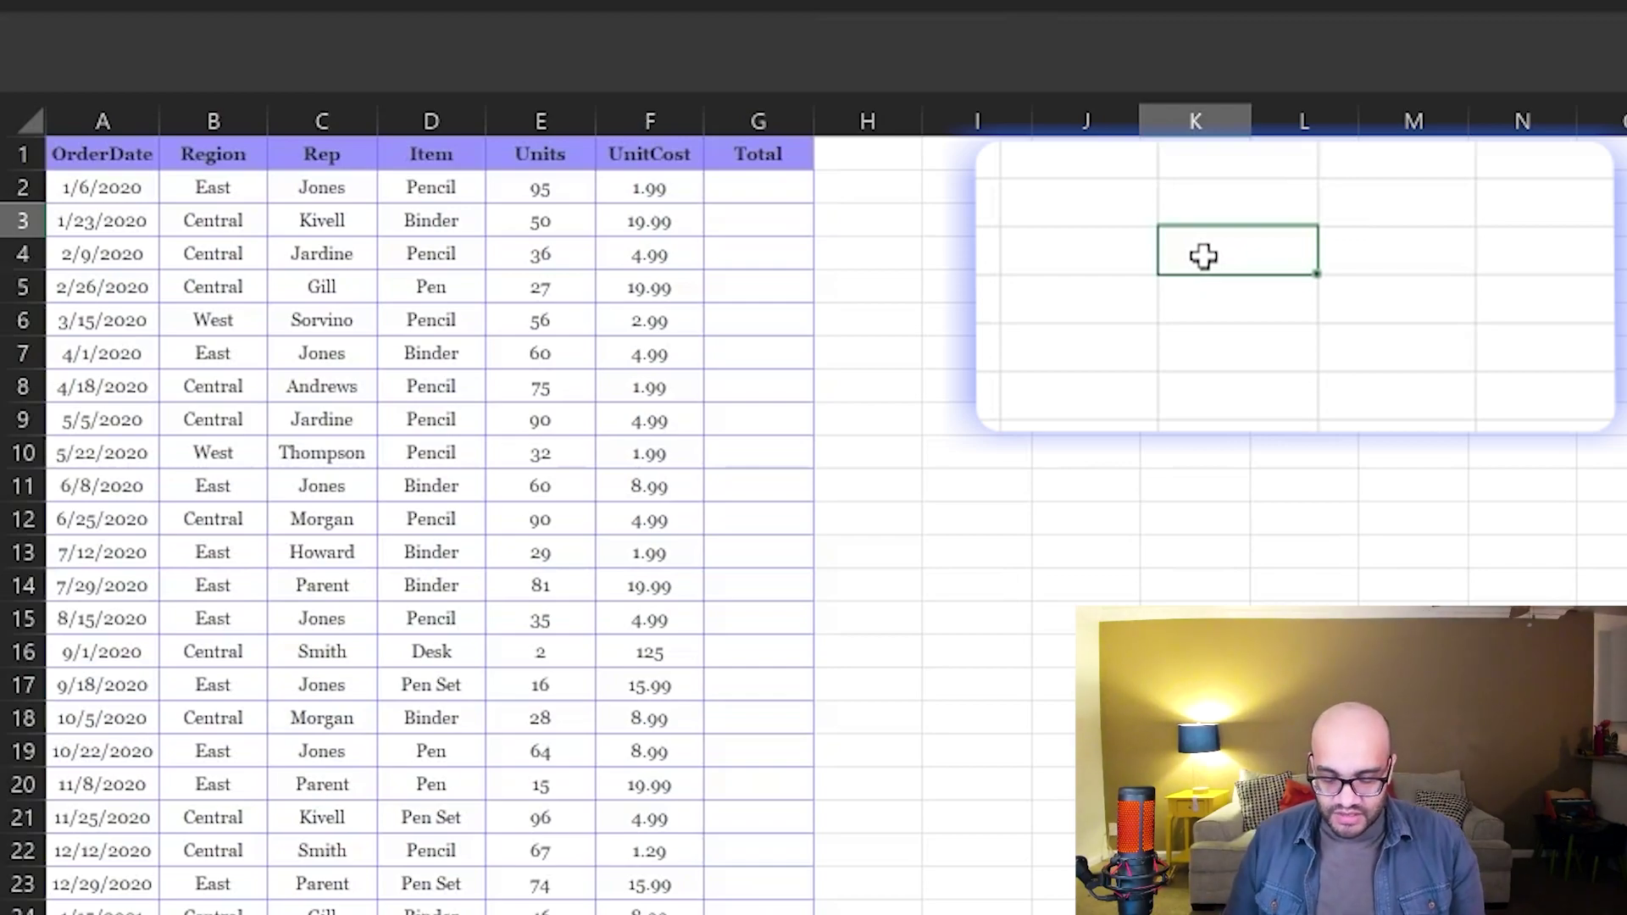
type("=IF(")
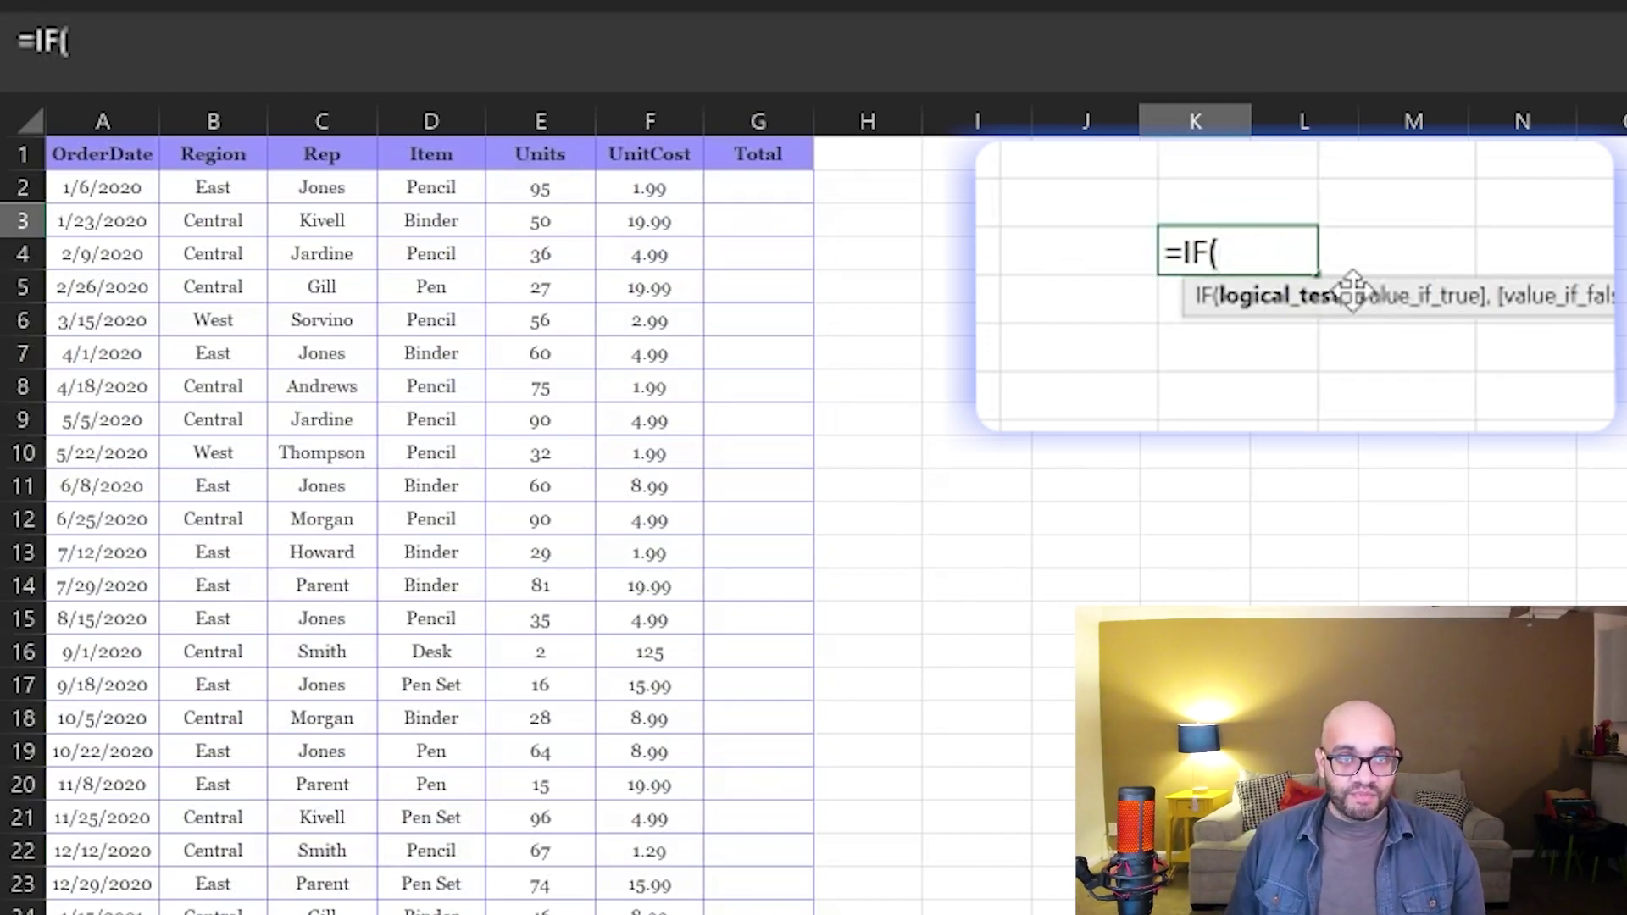
left_click(541, 189)
type(">90")
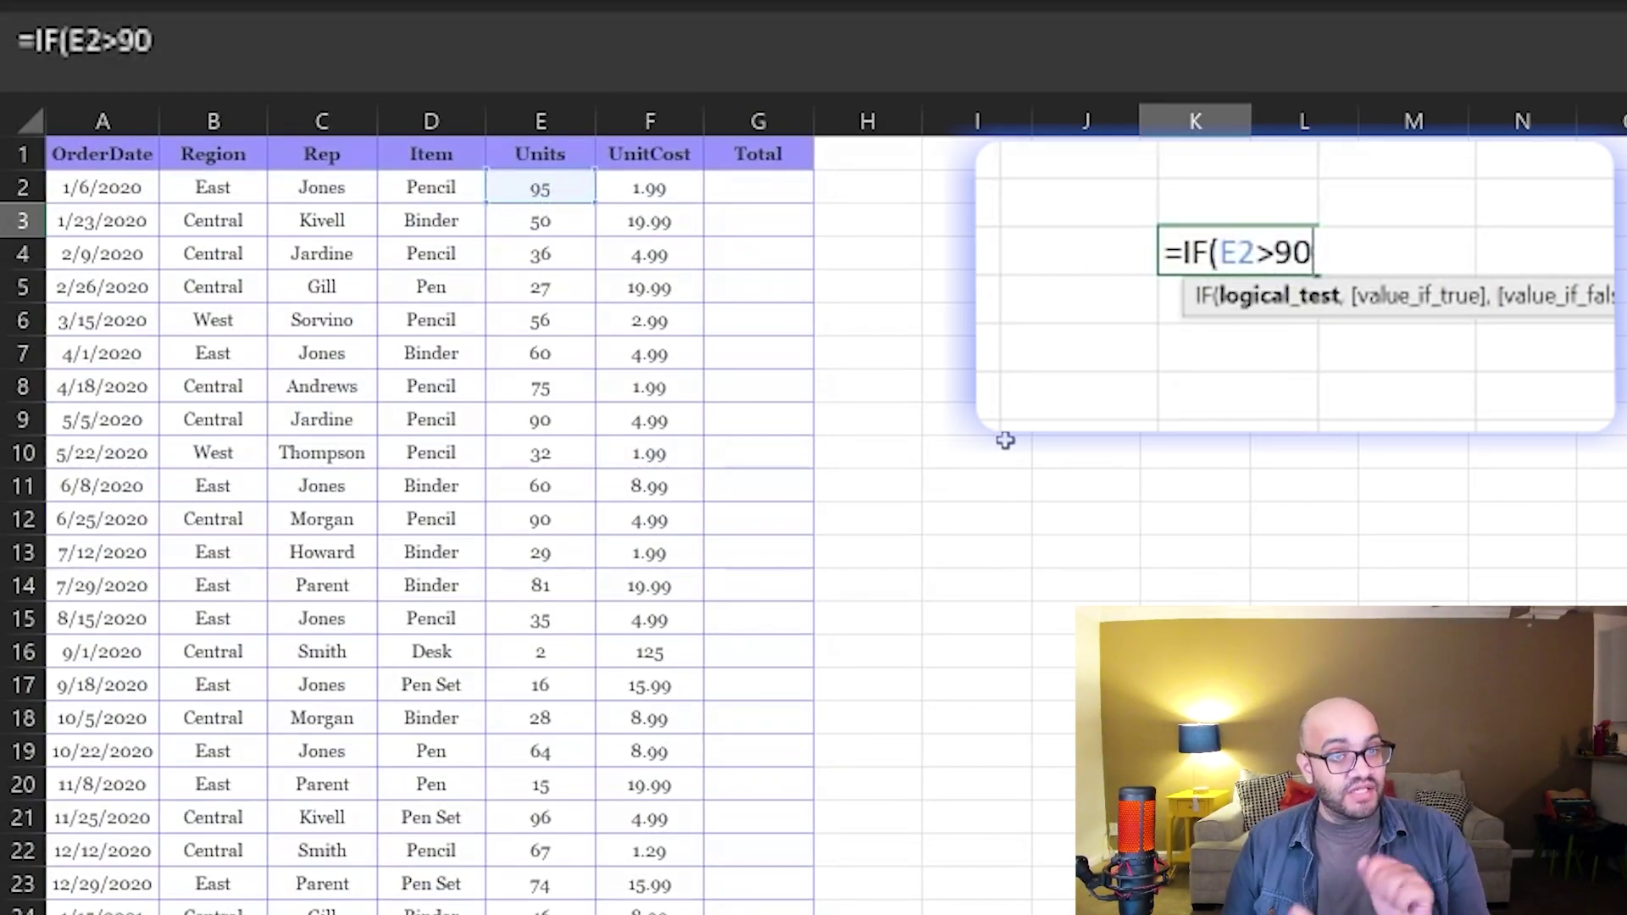
type(",")
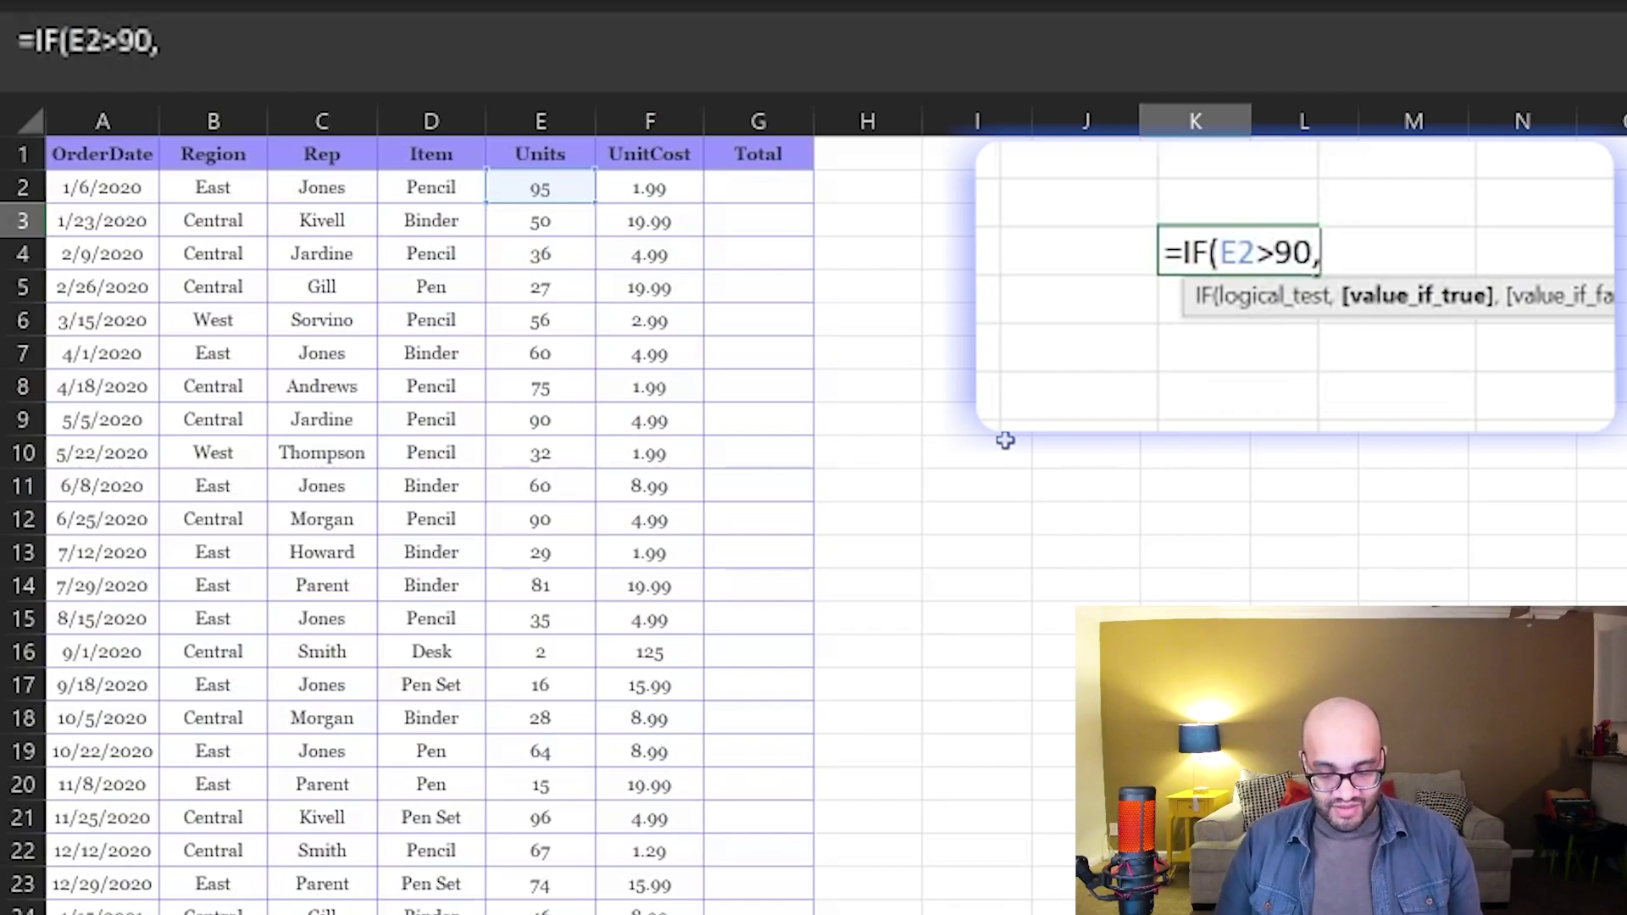
type("\"TRUE")
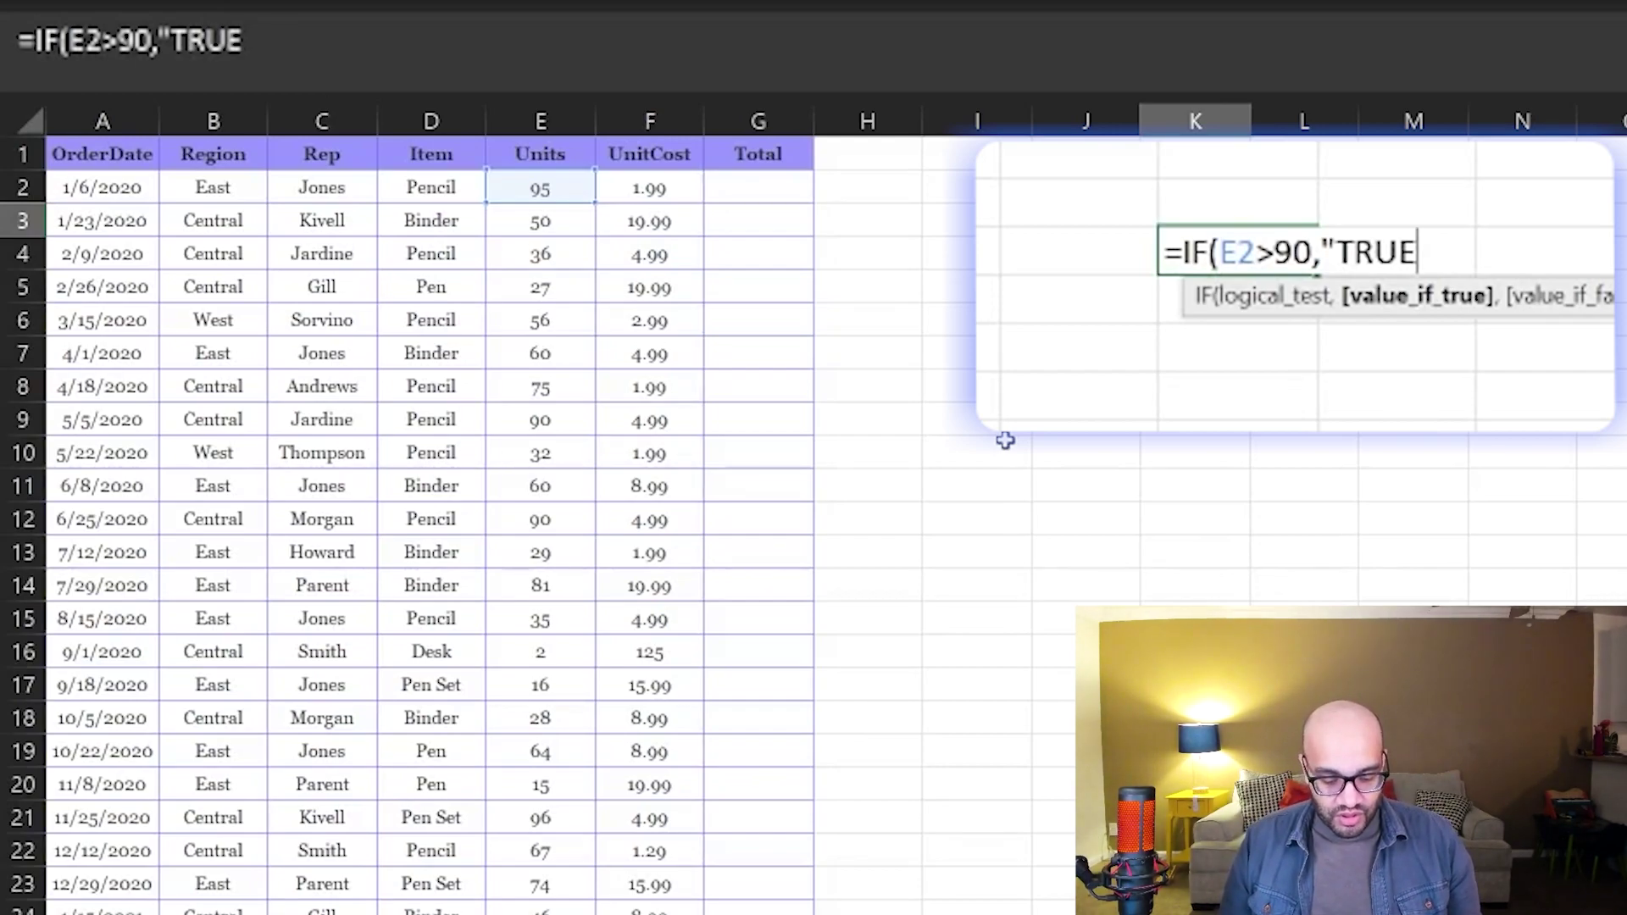
type("\",\"F")
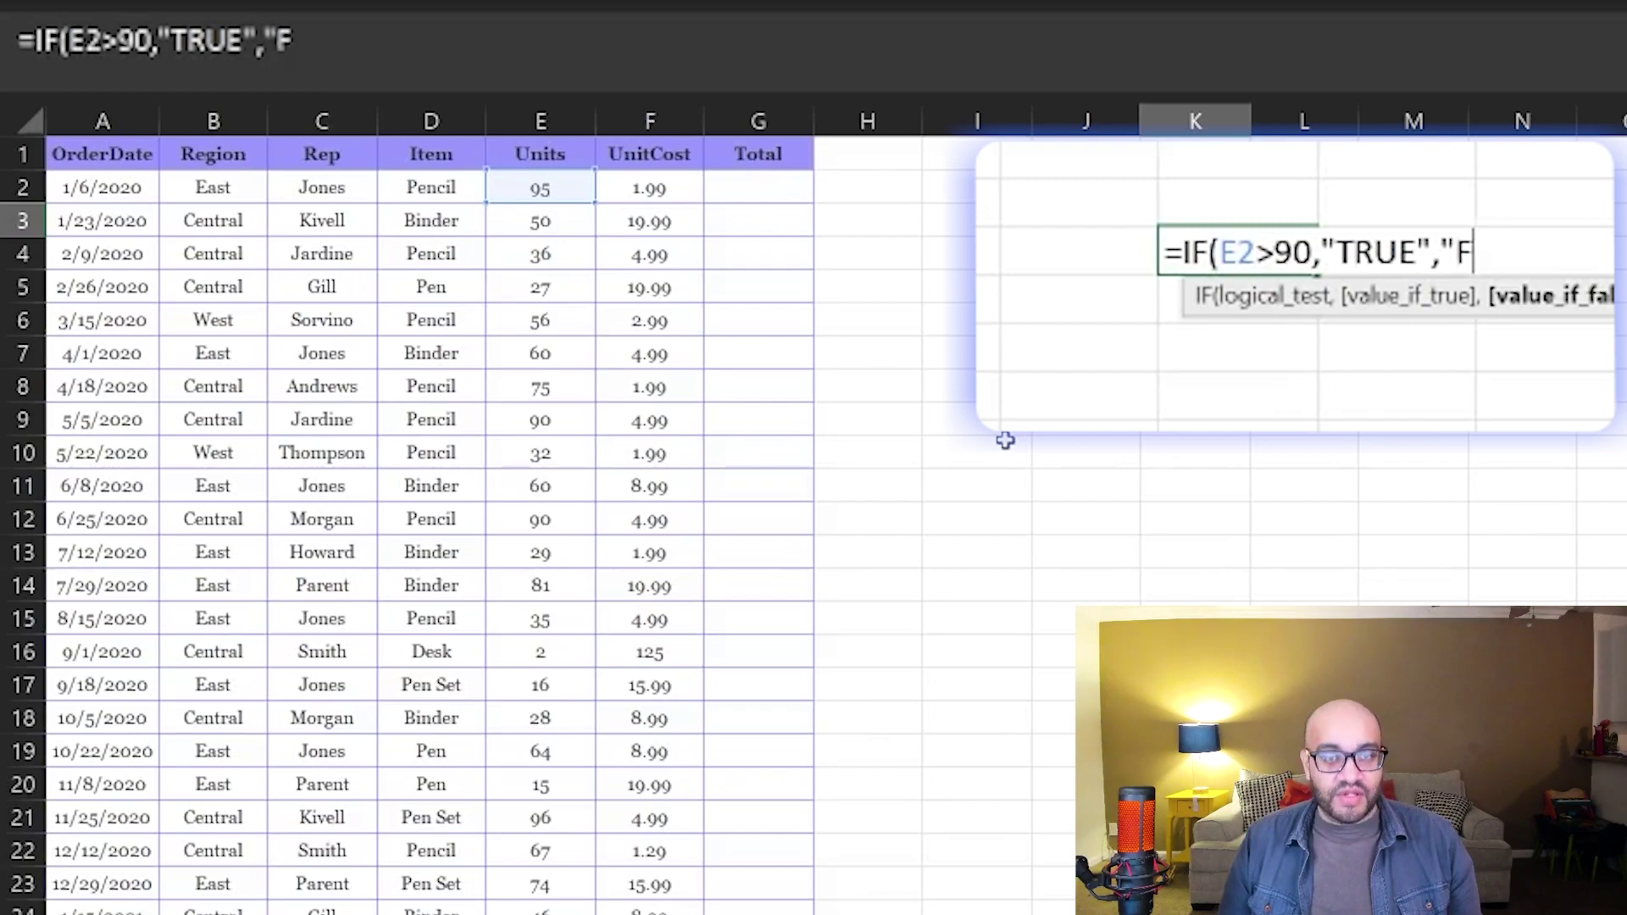
type("ALSE\")")
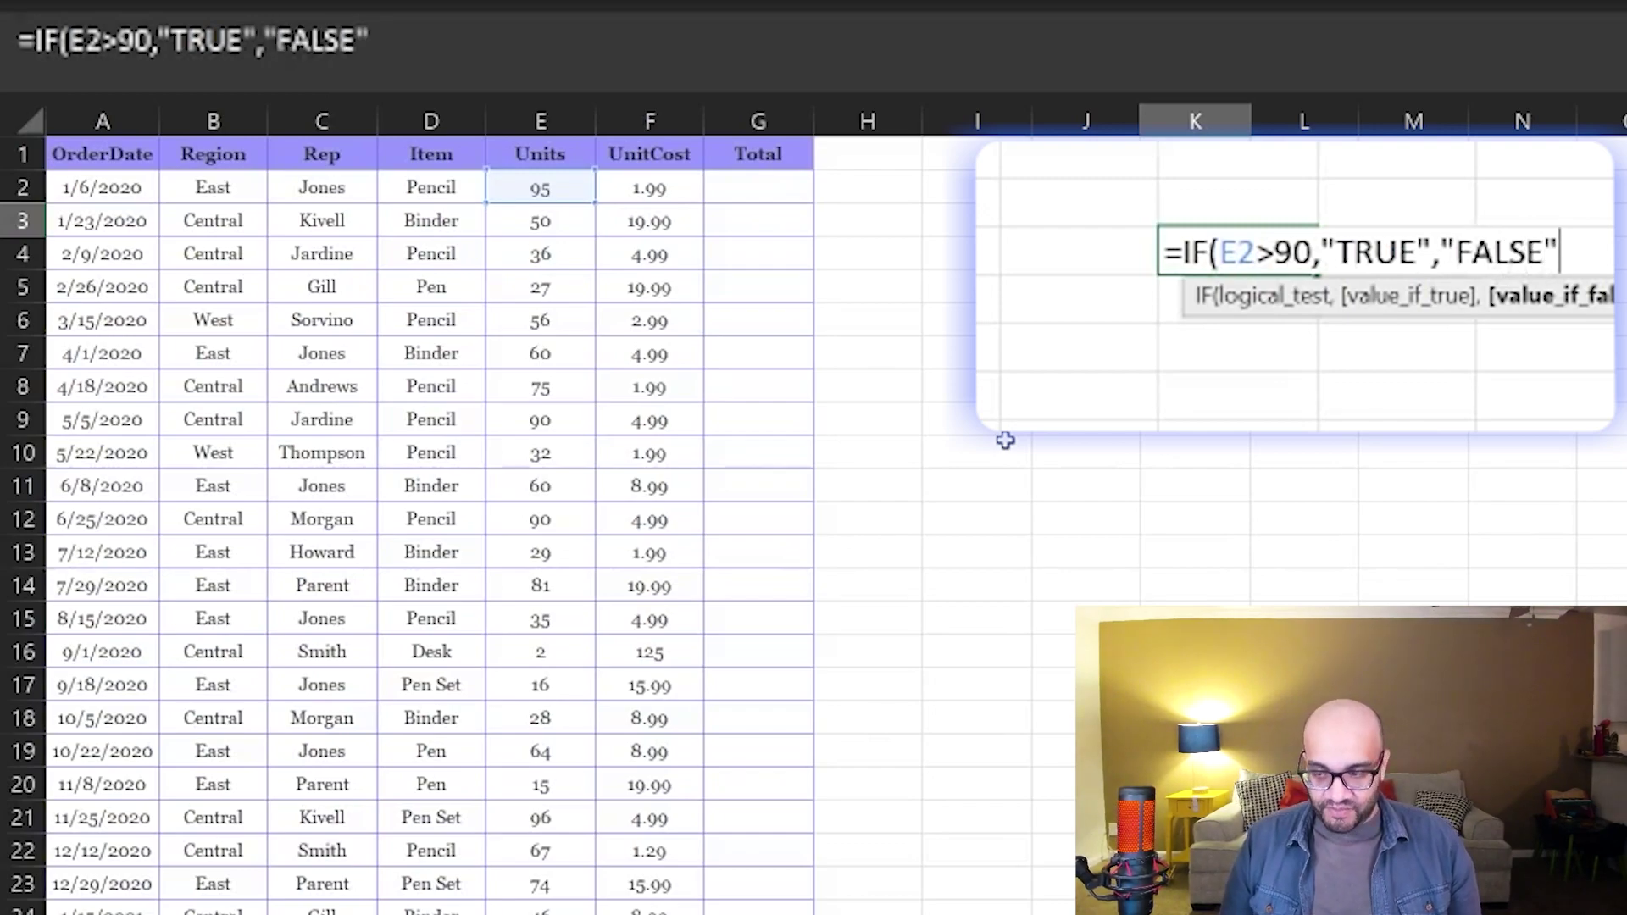
key("Return")
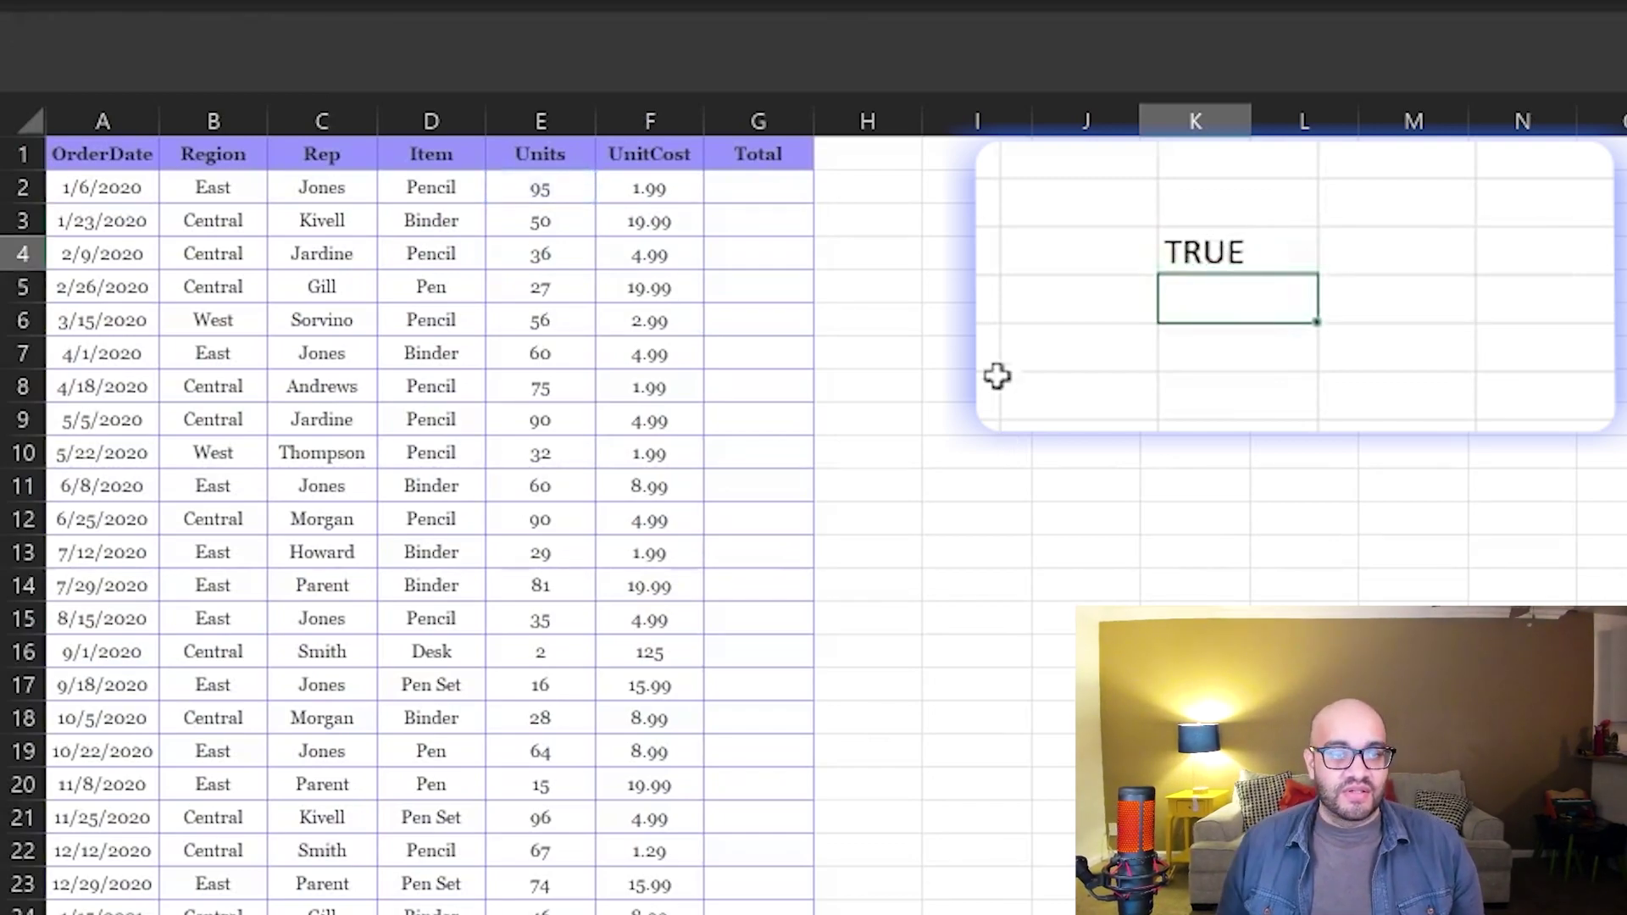
- Set the Units value in E2 to 85 to test the IF formula in K3
left_click(1235, 233)
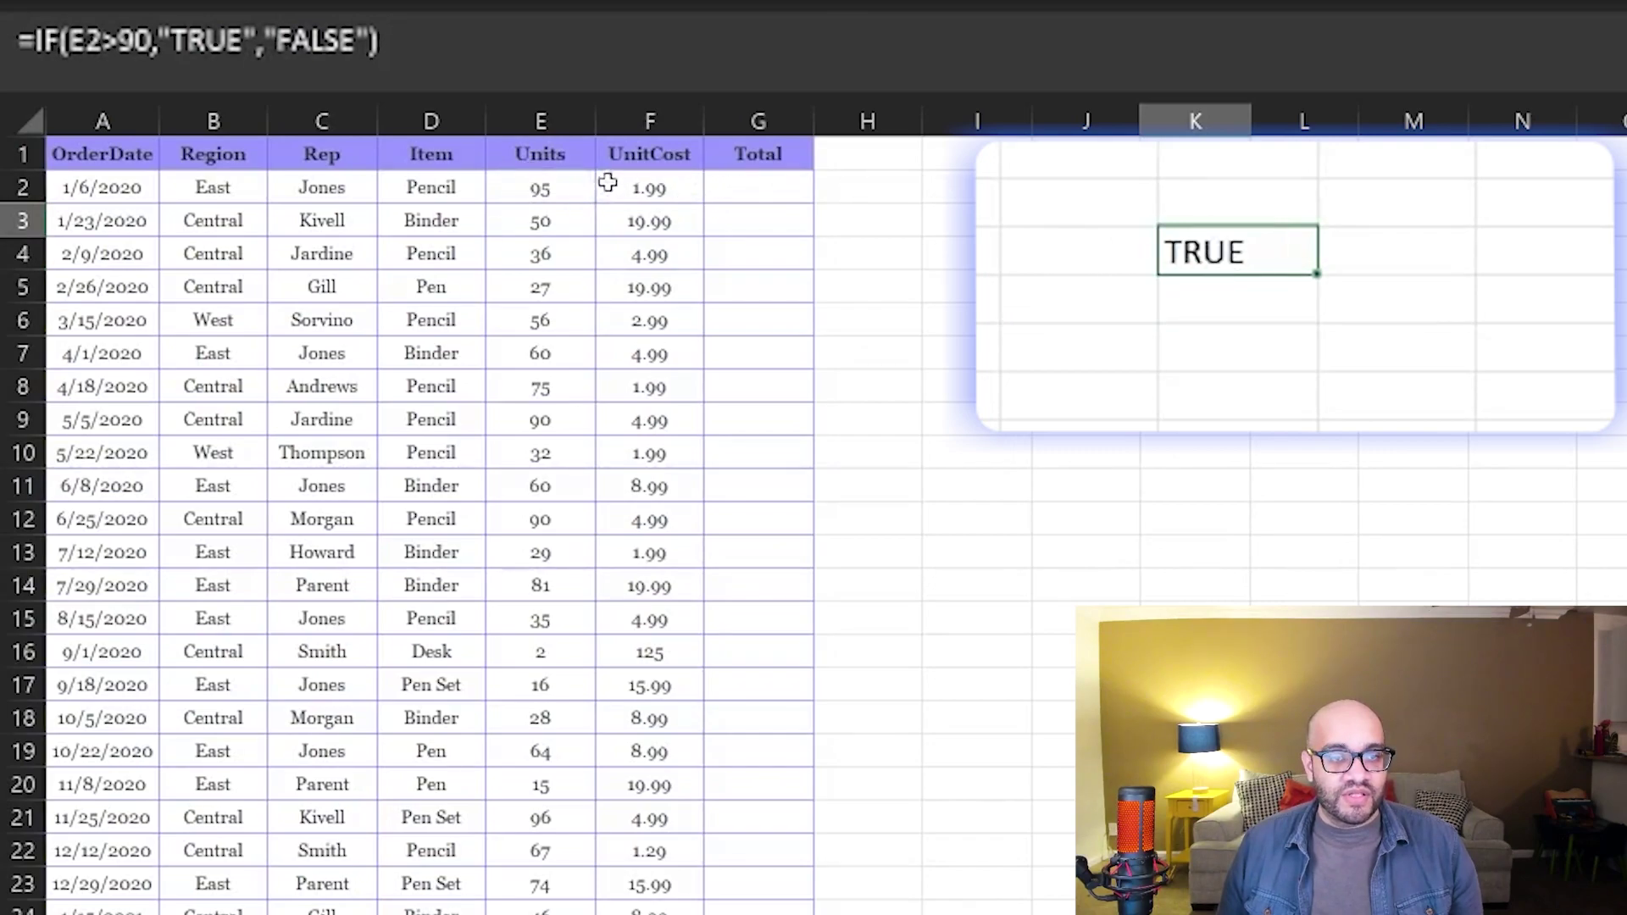
left_click(553, 193)
type("85")
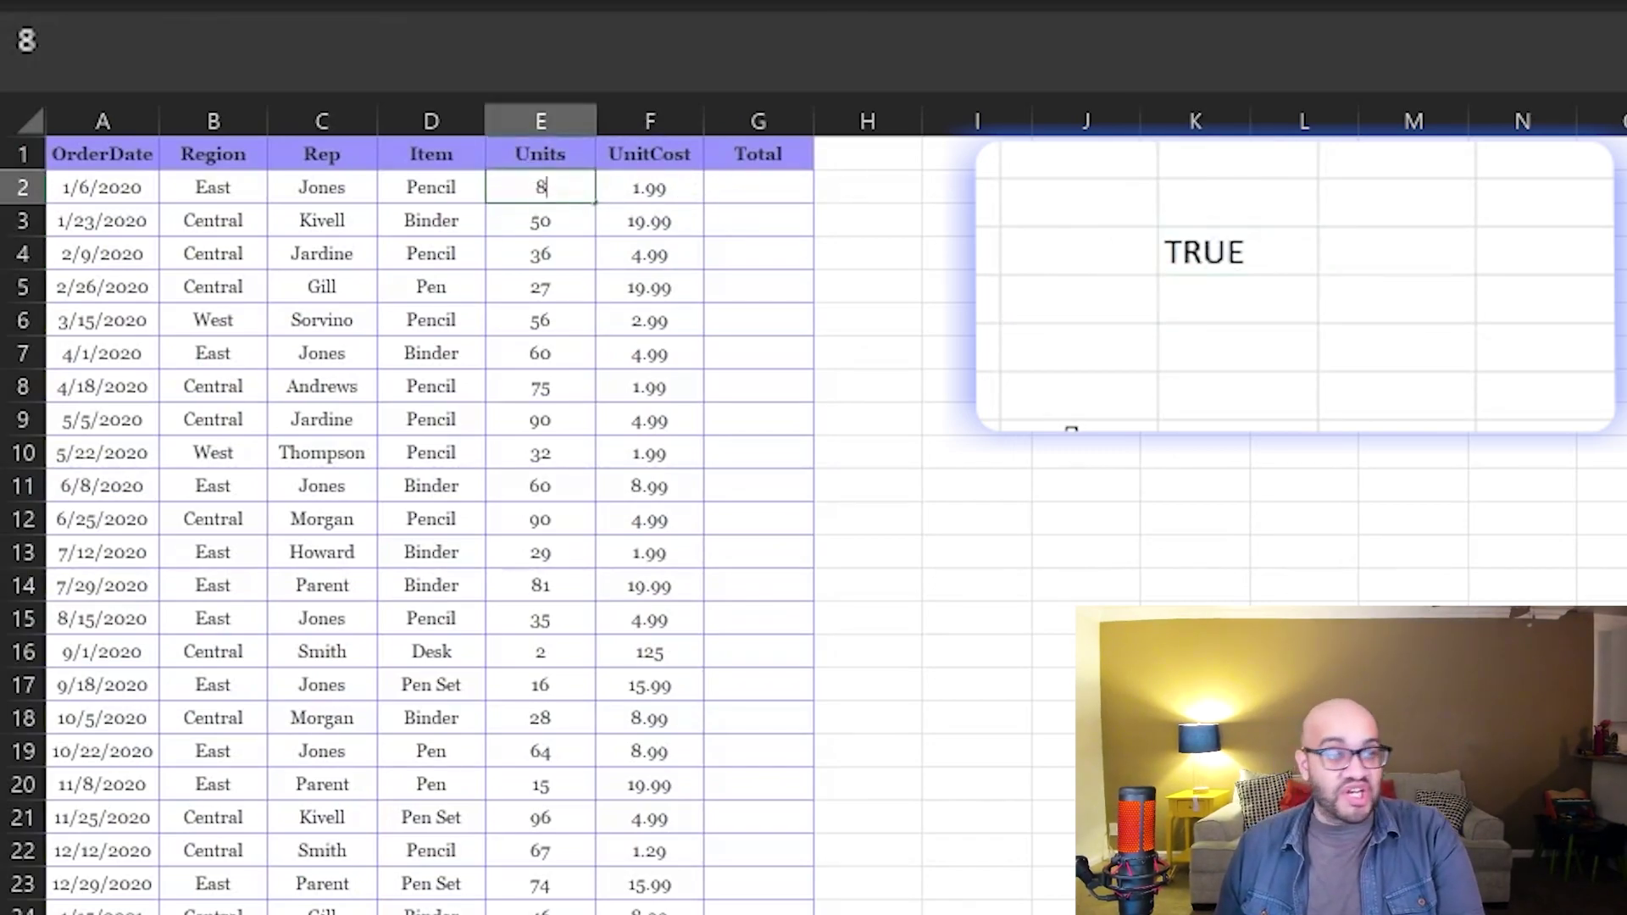
key("Return")
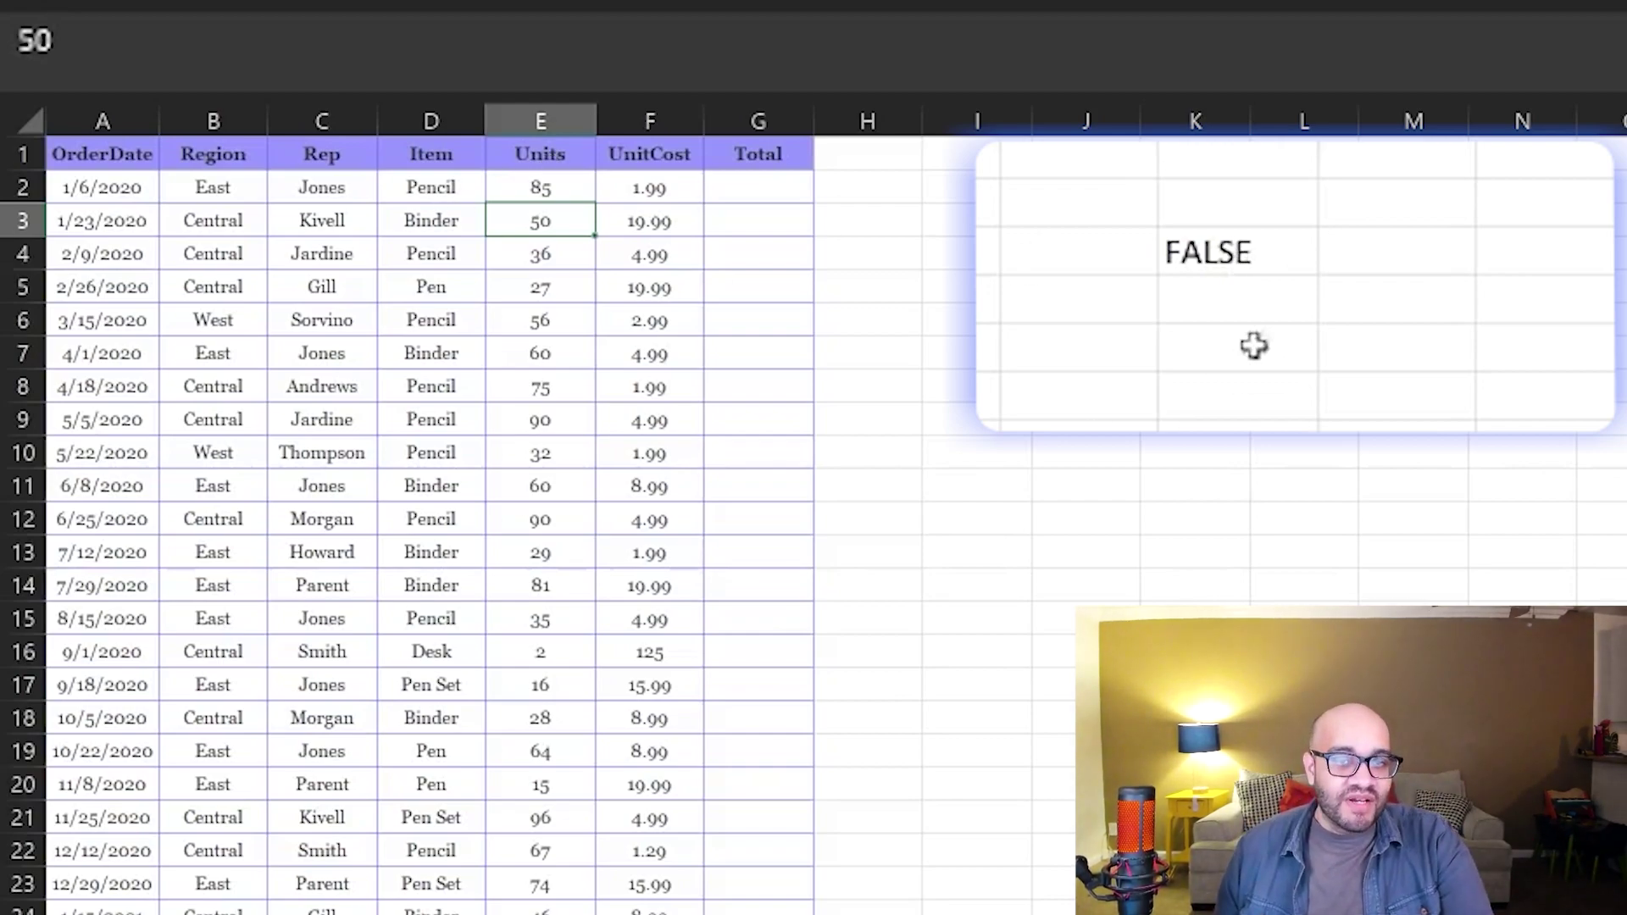
- Rewrite K3's IF formula to use a nested AND with E2>80 as its first condition
left_click(1237, 254)
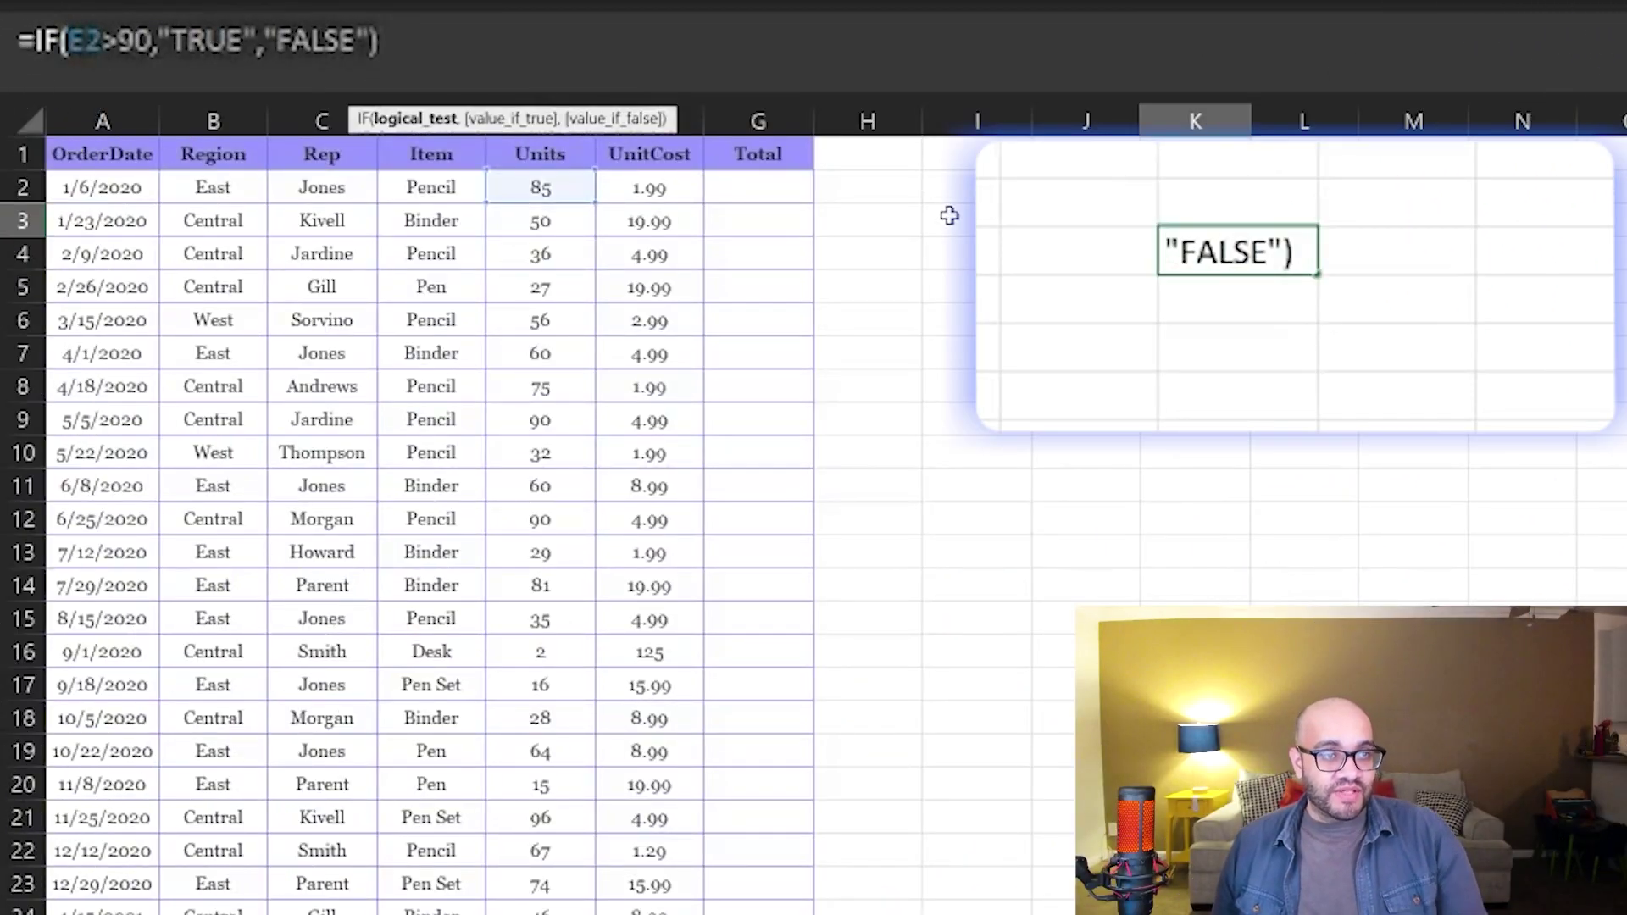
key("ctrl+Delete")
type("A")
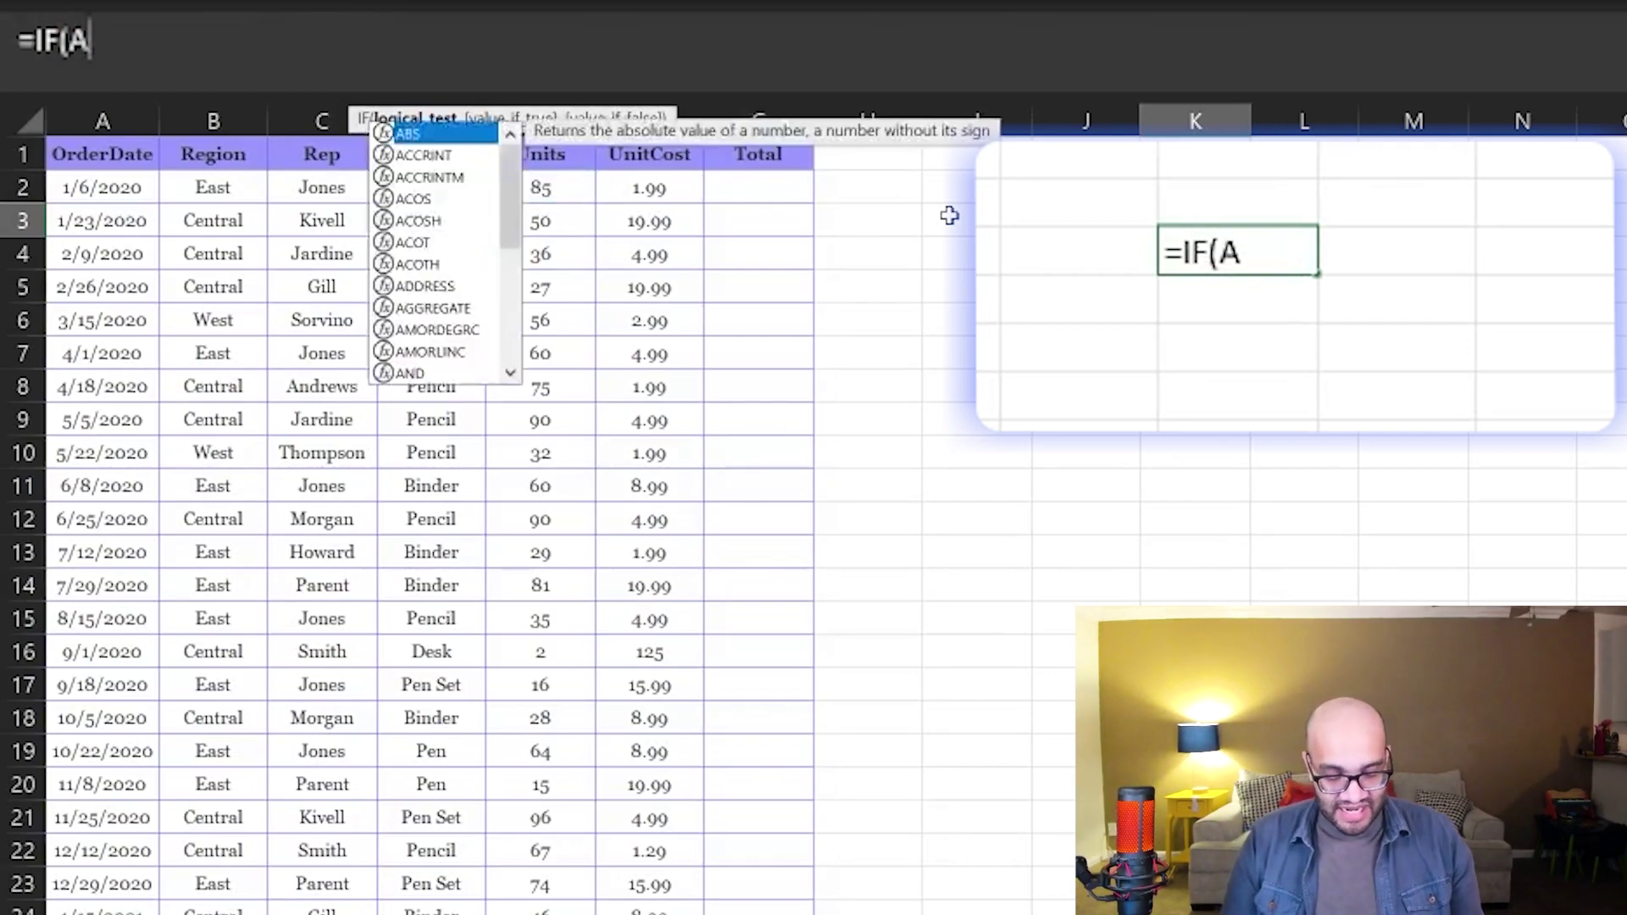
type("ND(")
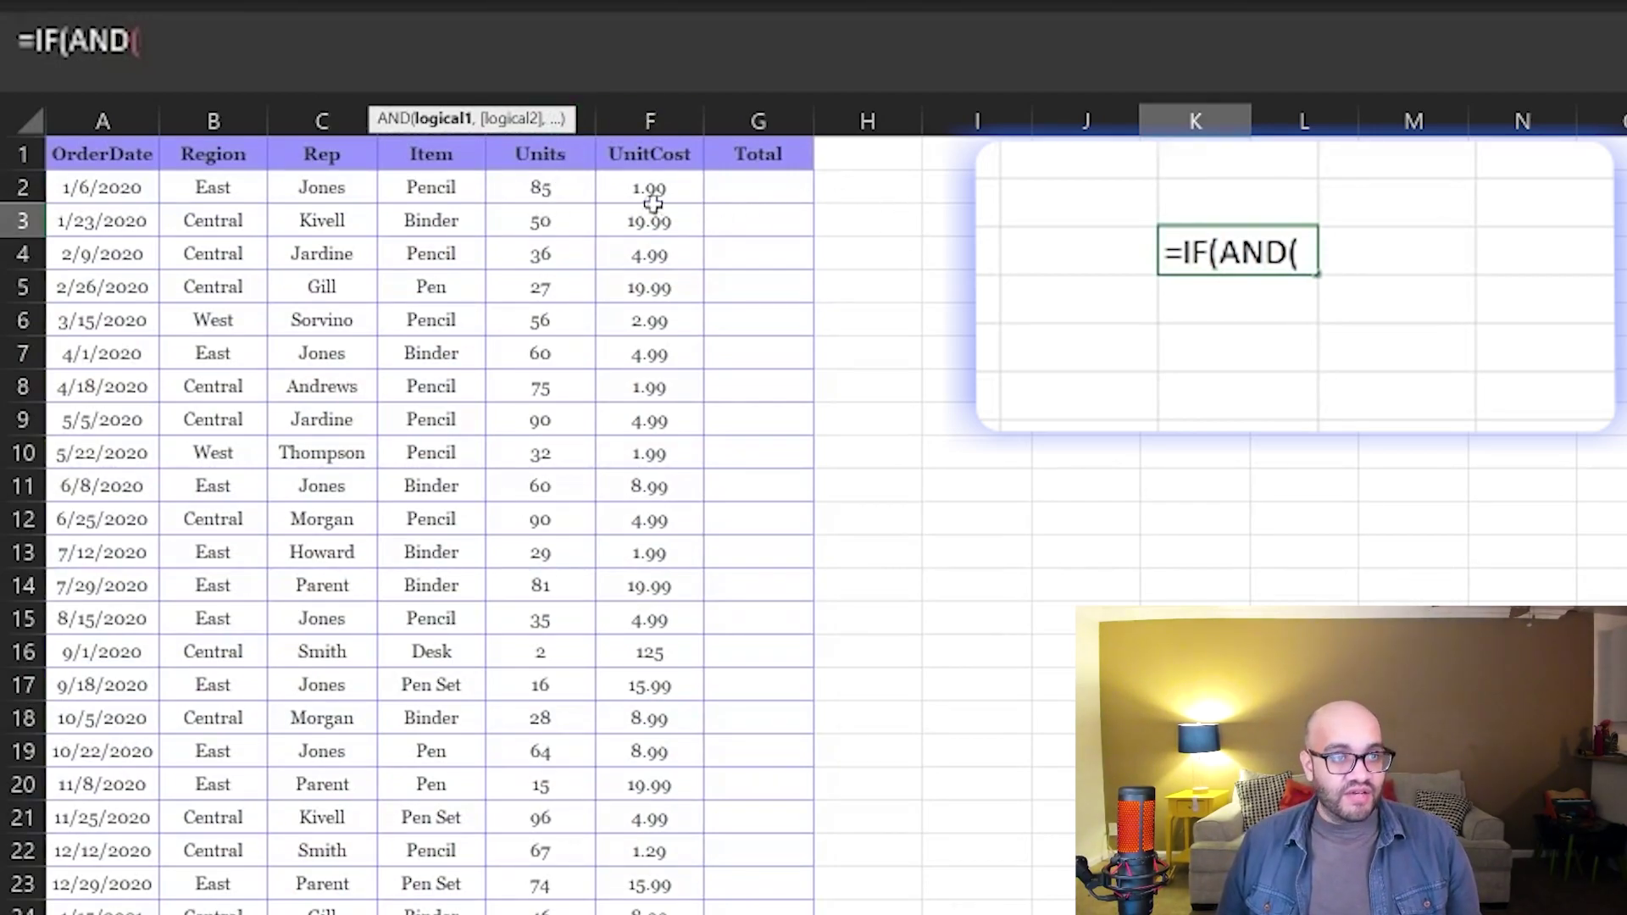
left_click(541, 191)
type(">")
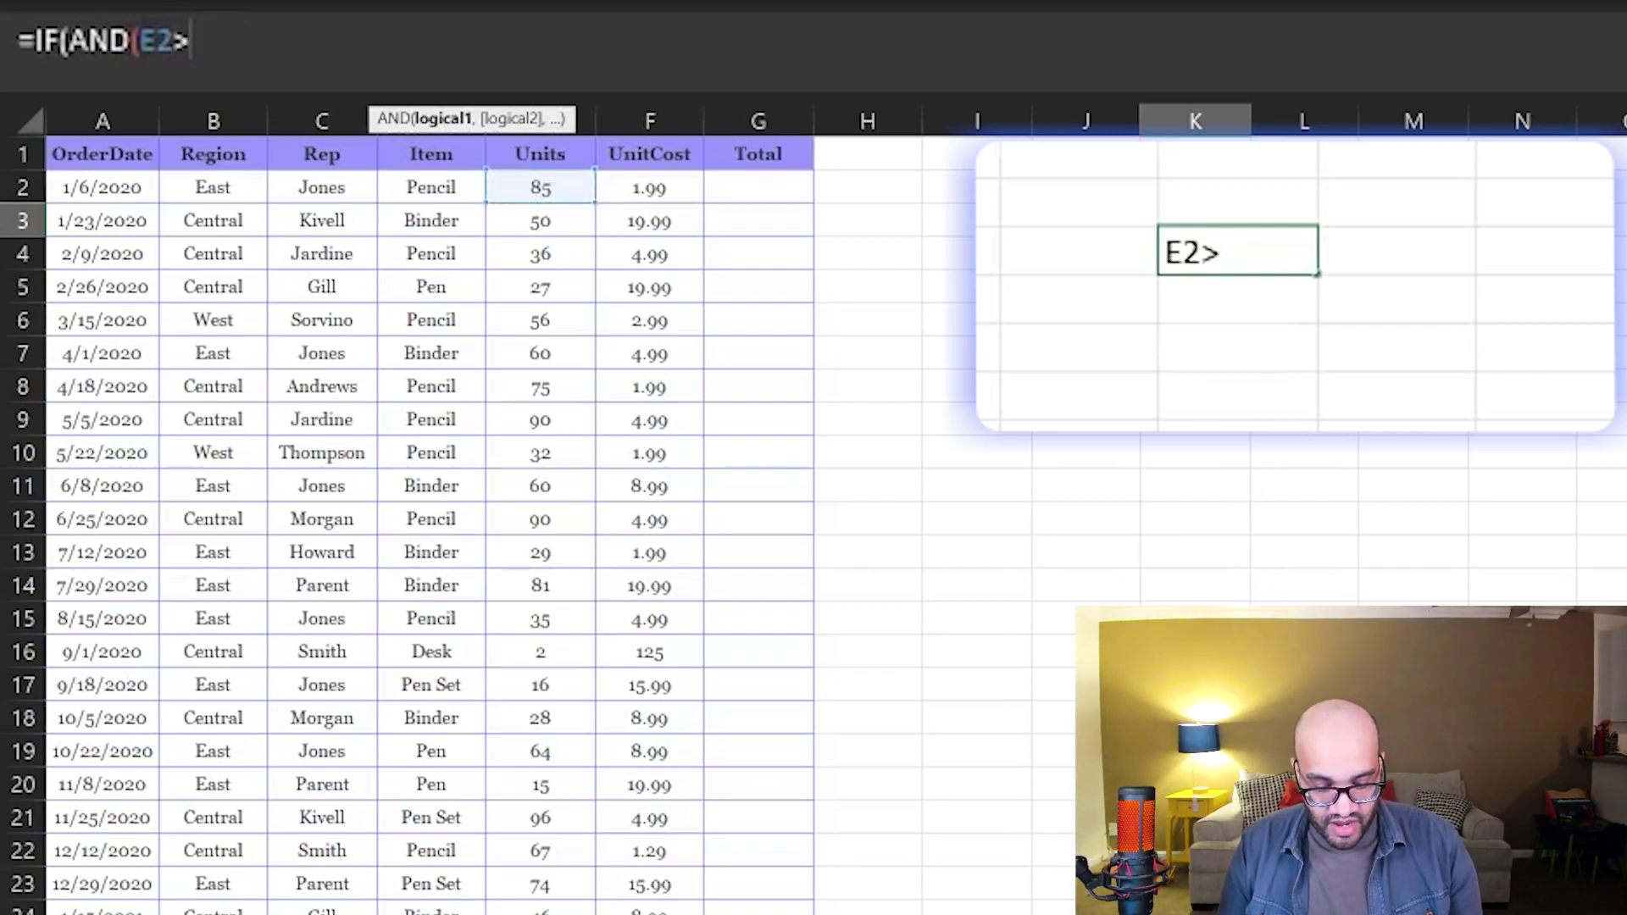
type("80,")
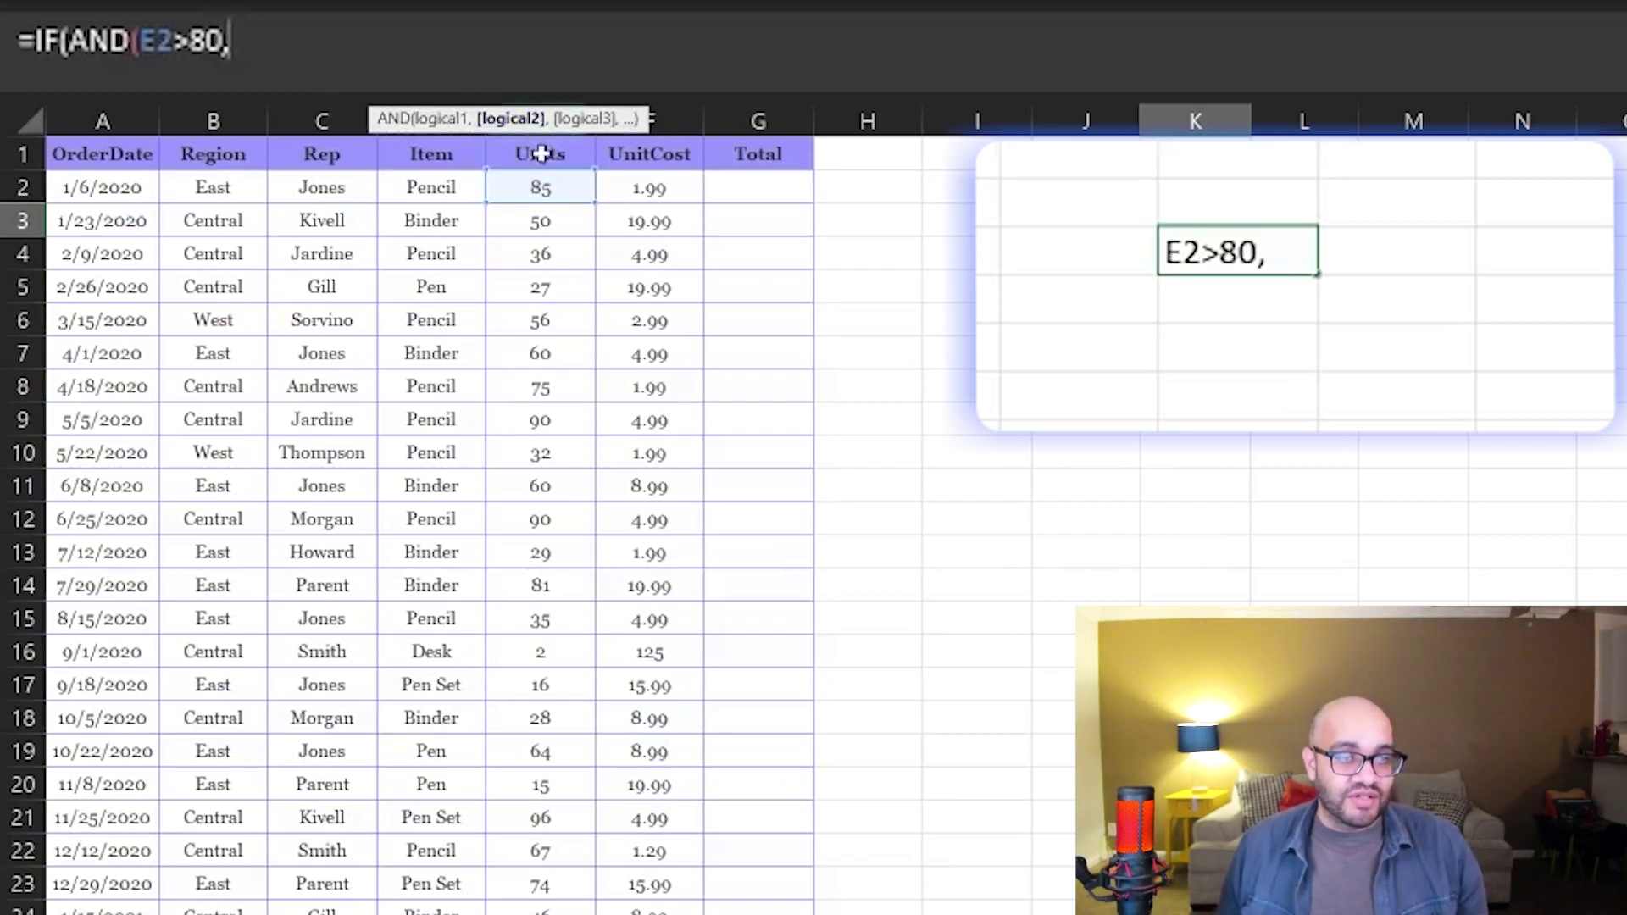
- Add E3>40 as the second condition of the nested AND in K3's IF formula and close the AND
left_click(553, 223)
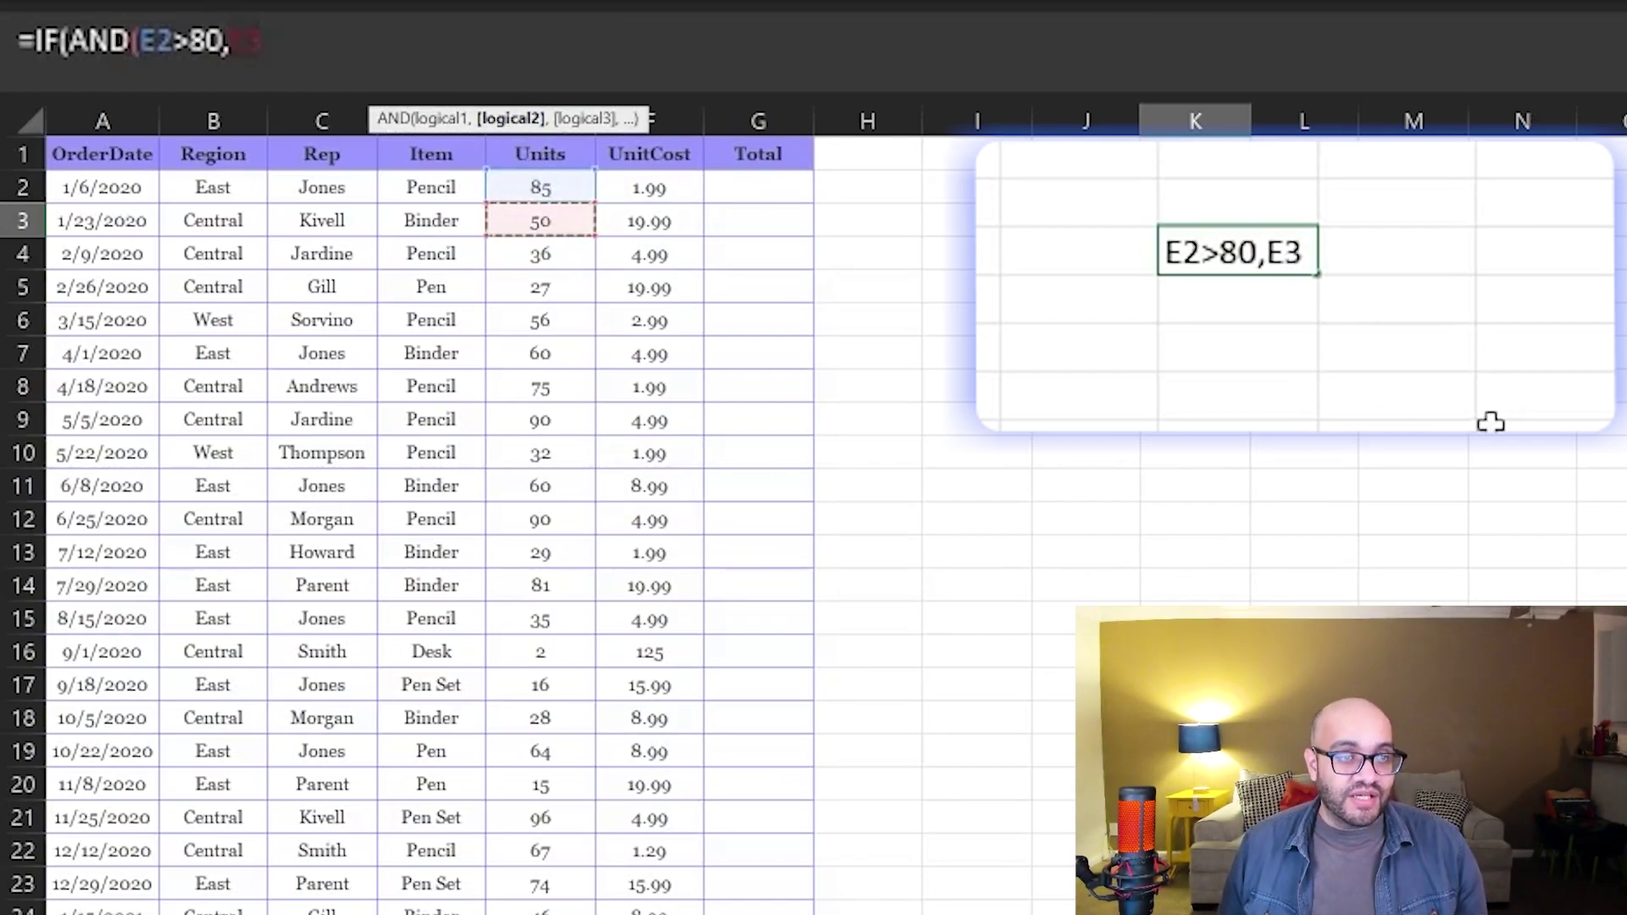
type(">60")
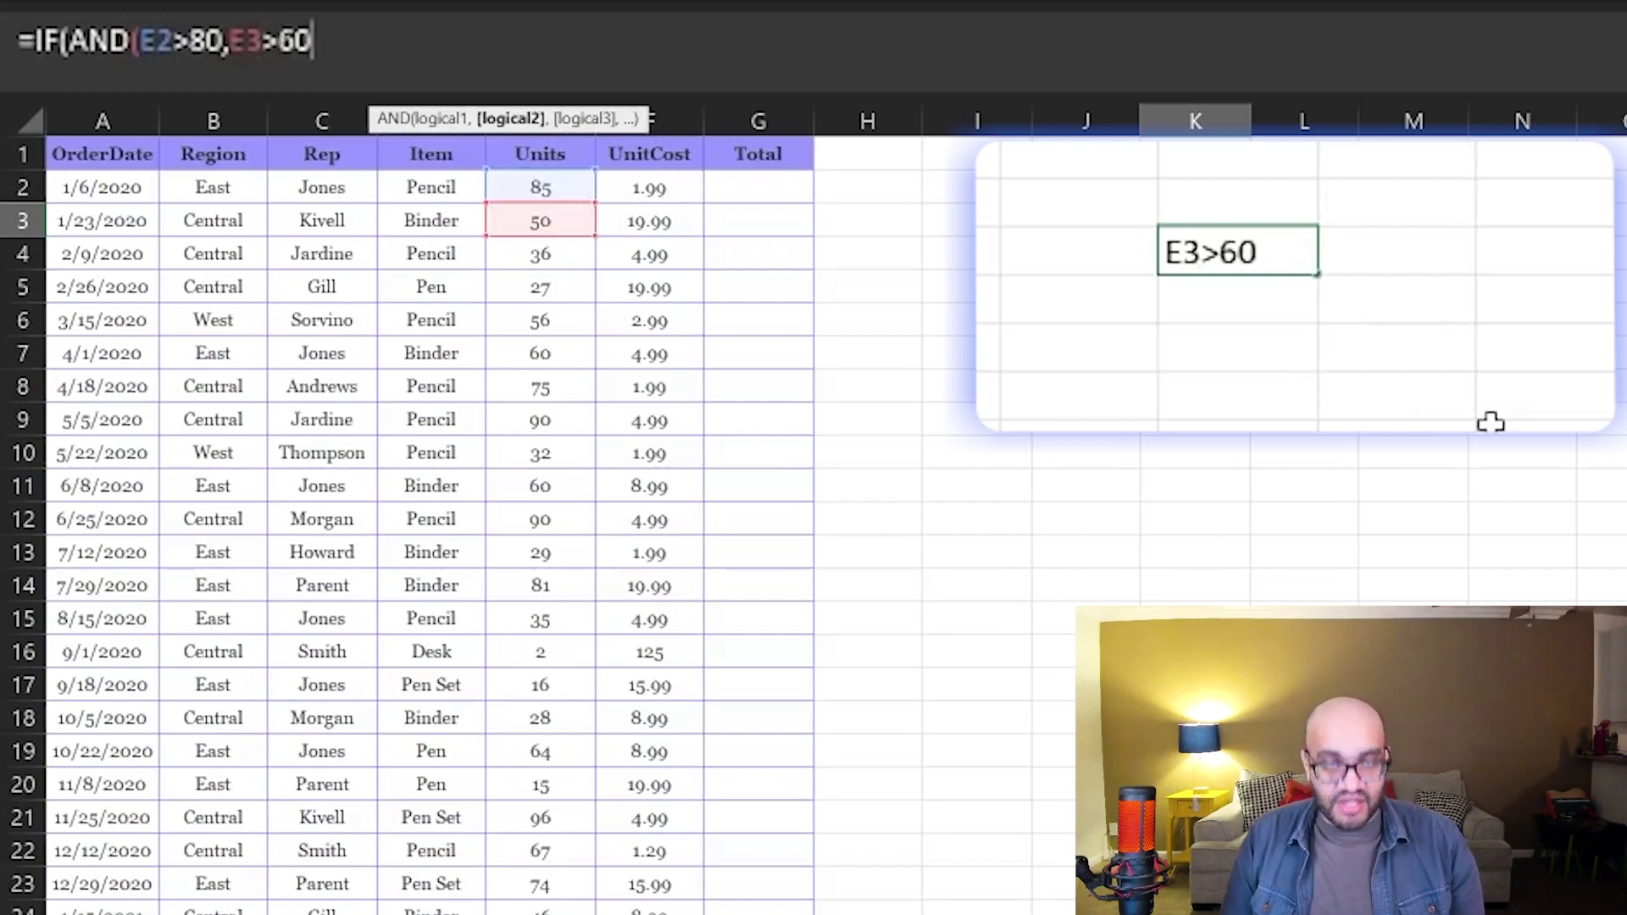
key("BackSpace")
key("BackSpace")
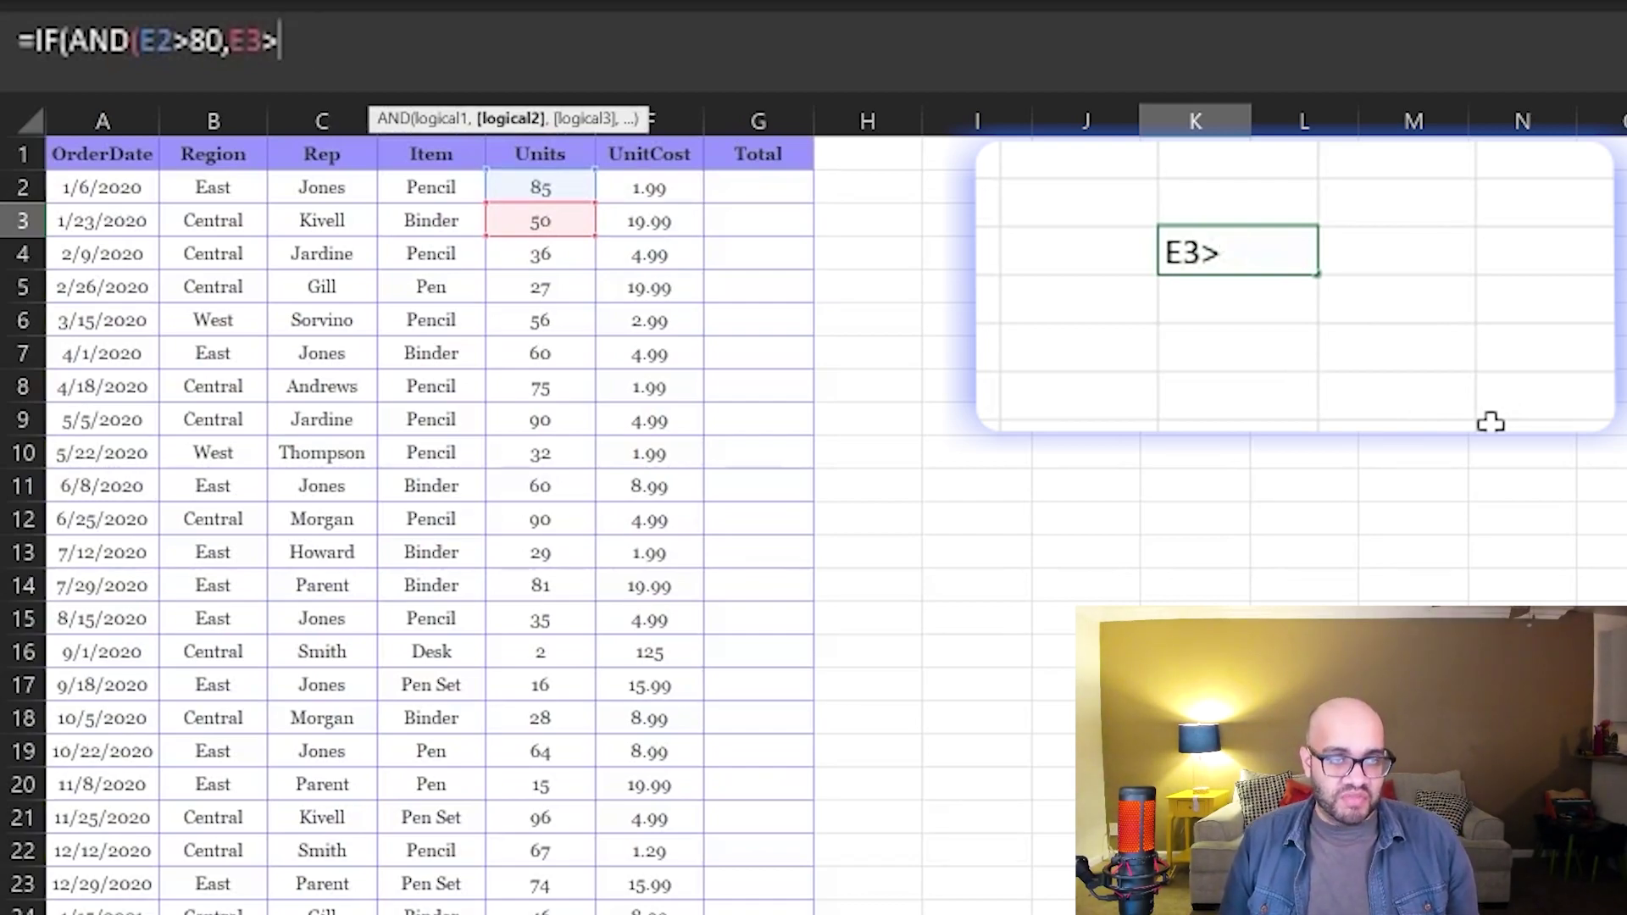
type("40")
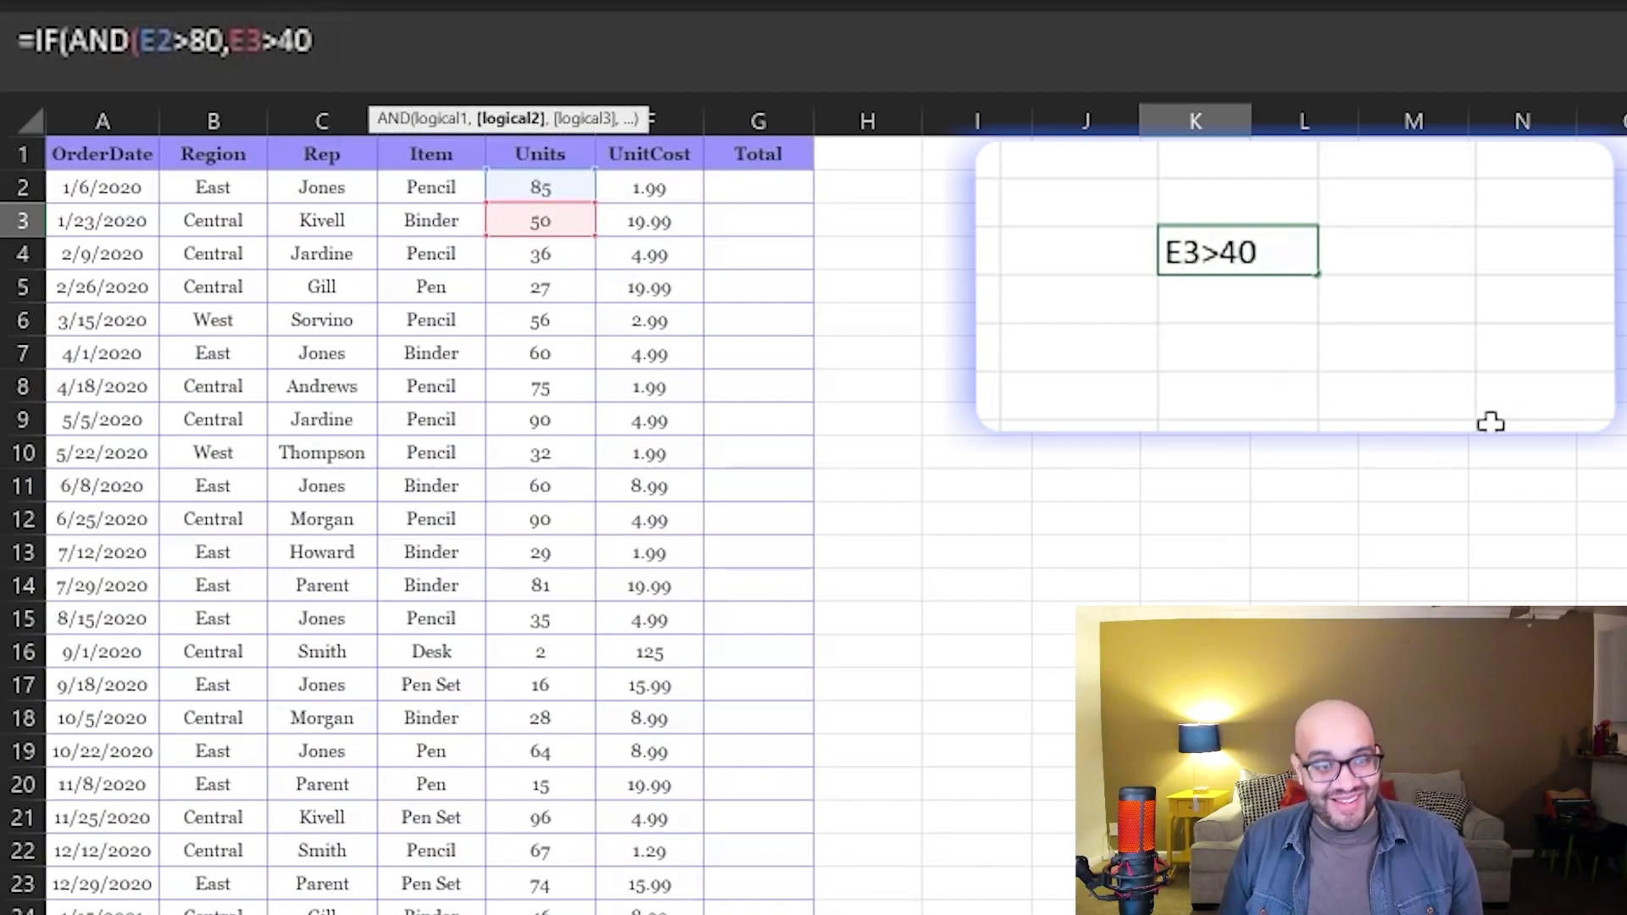
type(")")
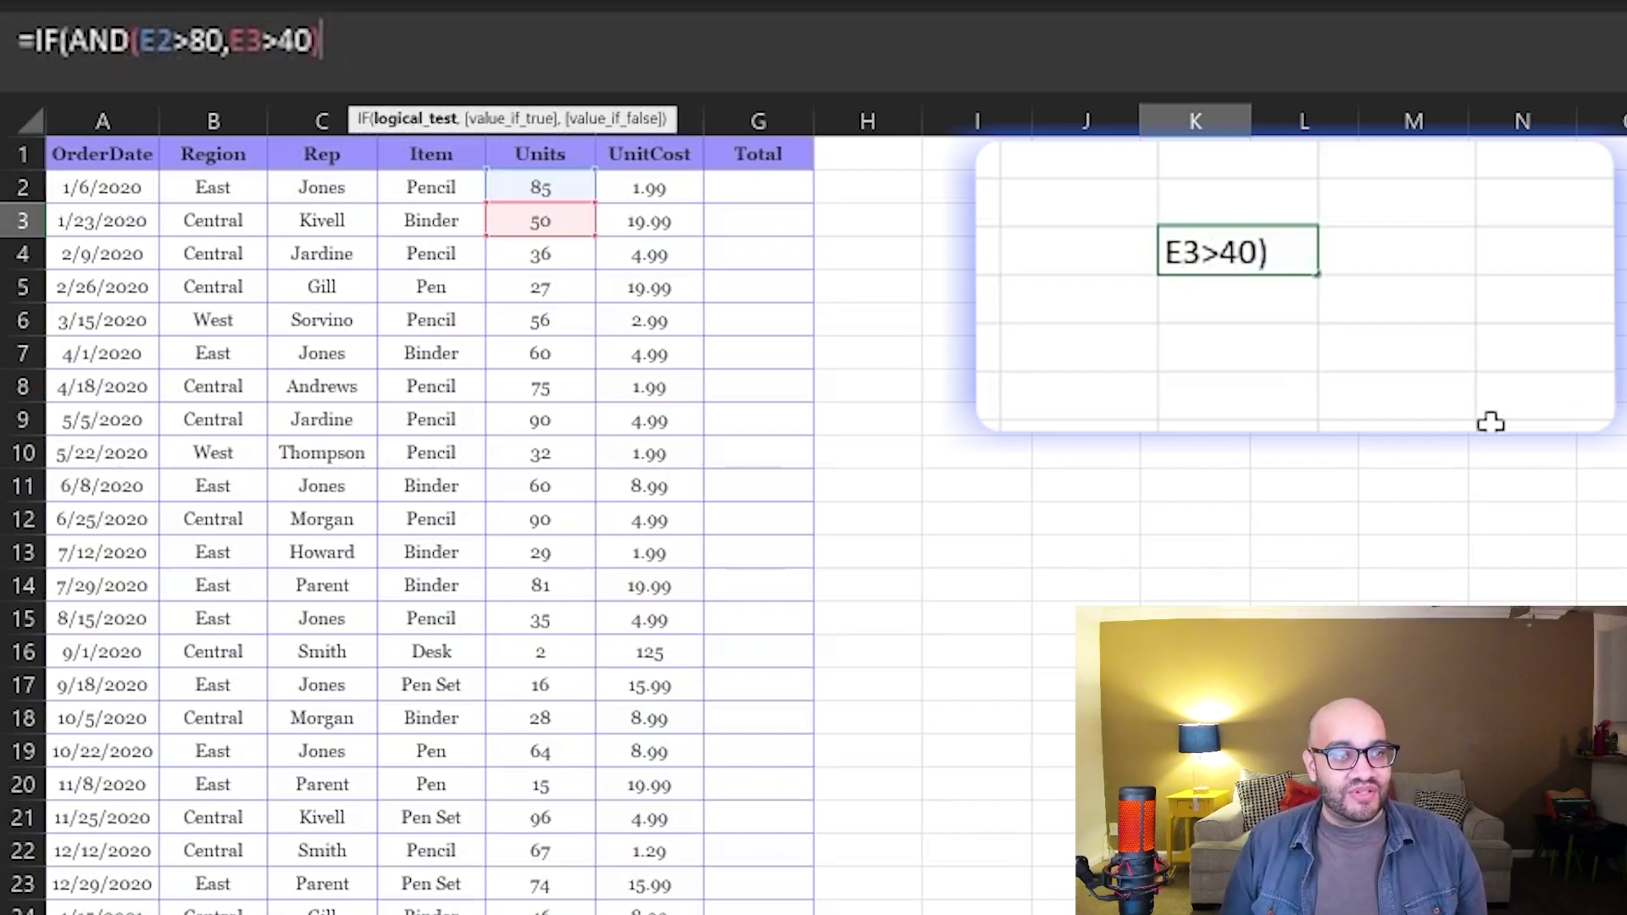
type(",")
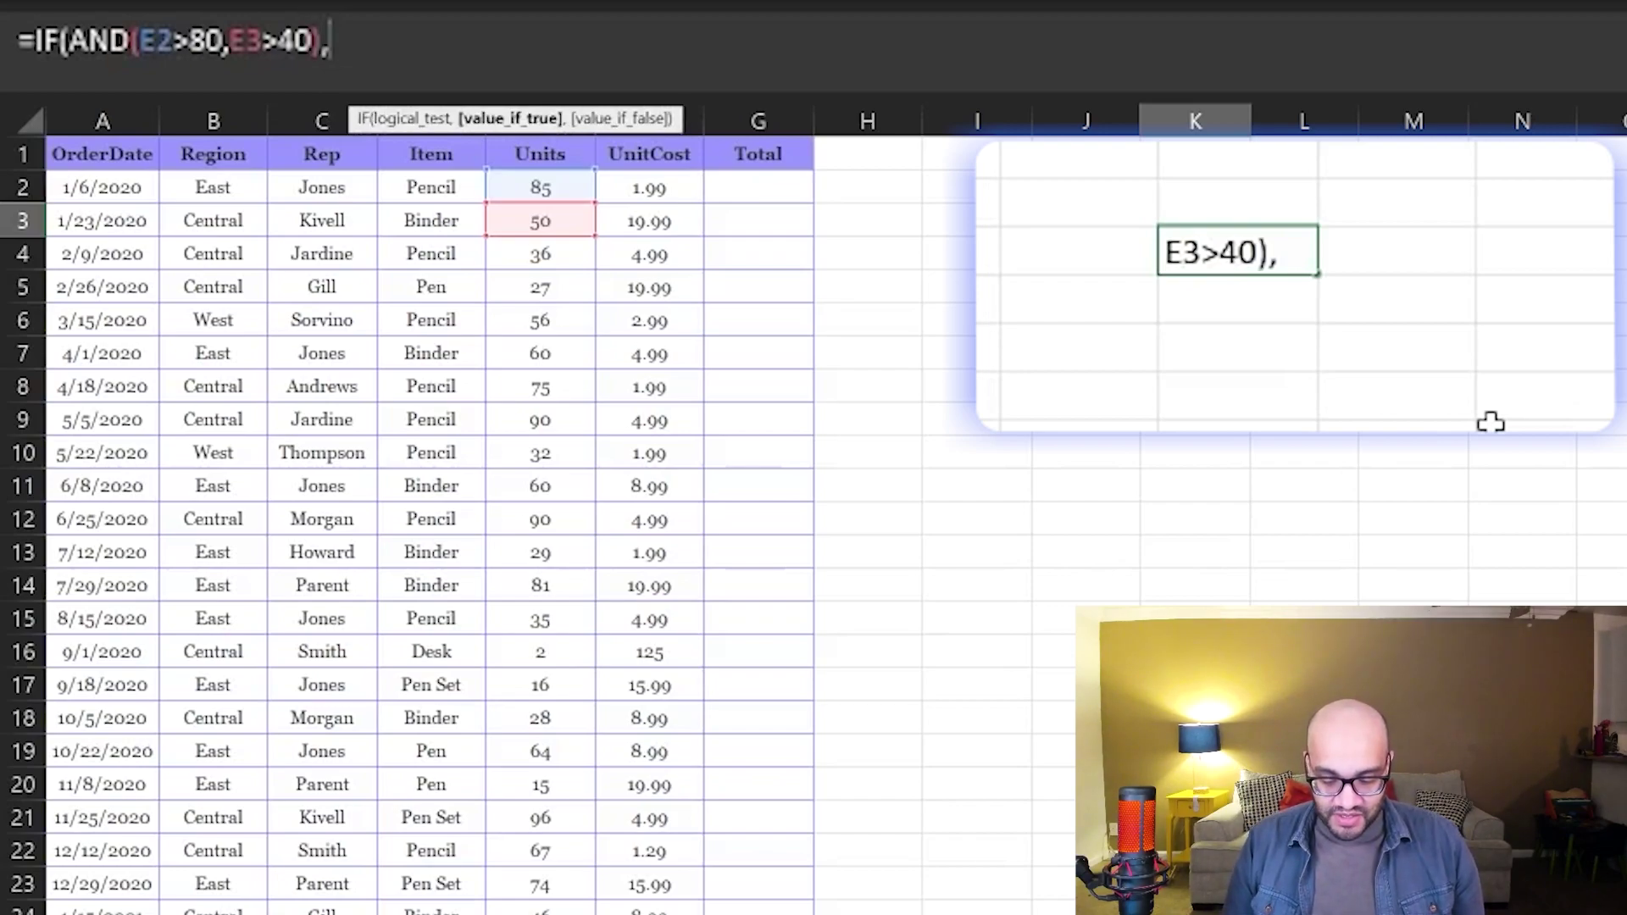
- Complete K3's IF formula so it returns "TRUE" when both conditions are met and "FALSE" otherwise
type("\"TR")
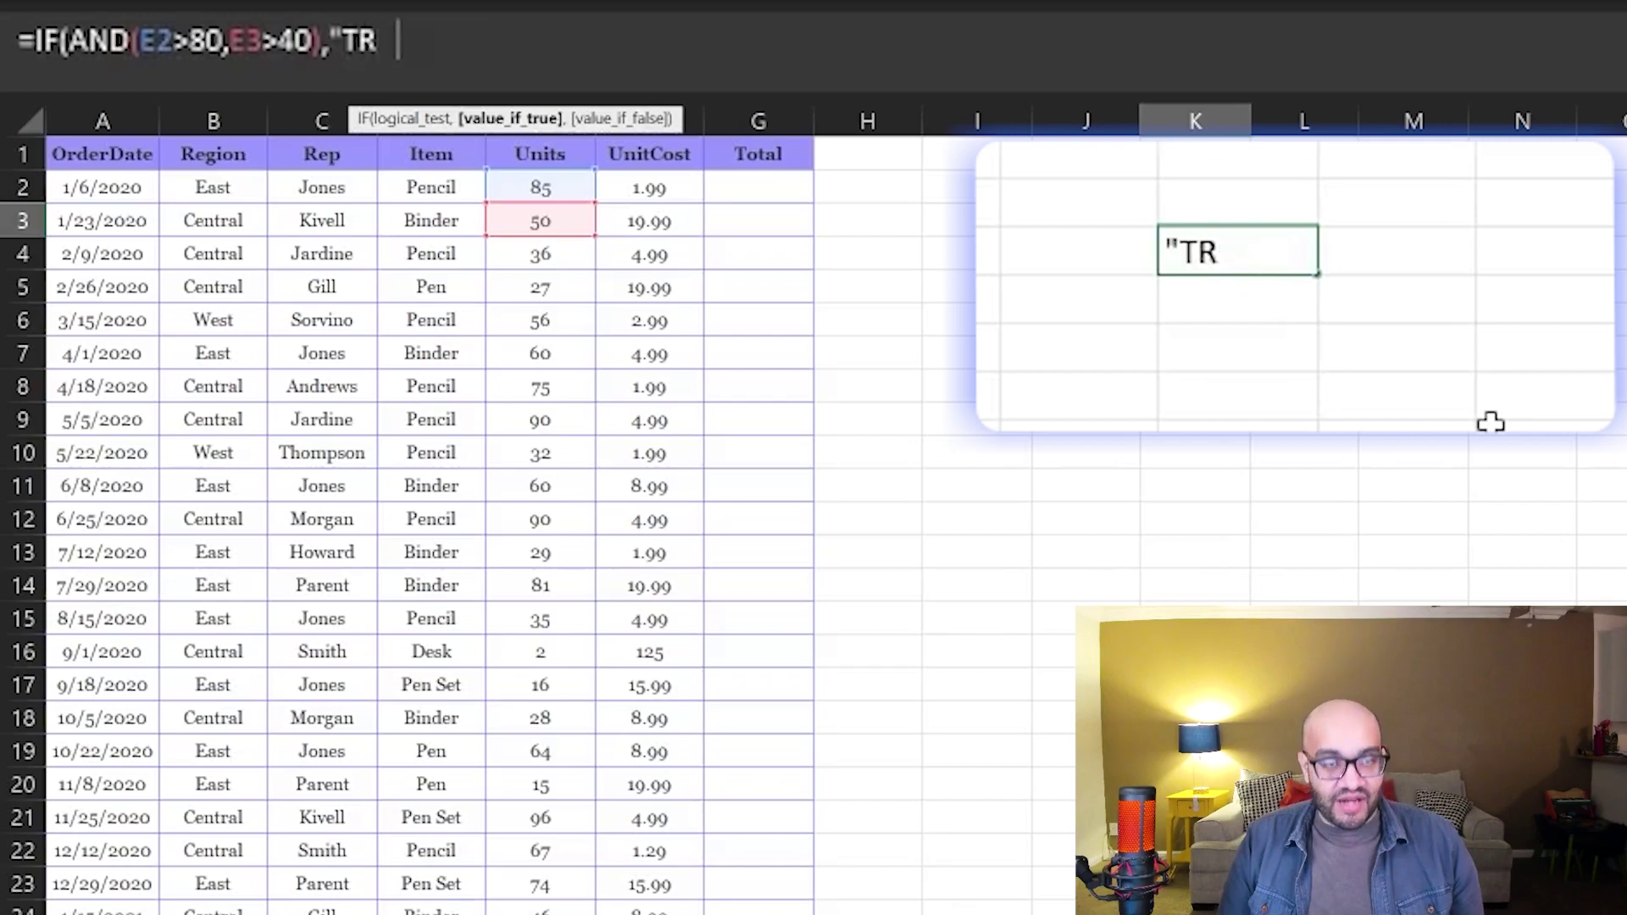
type("UE\",")
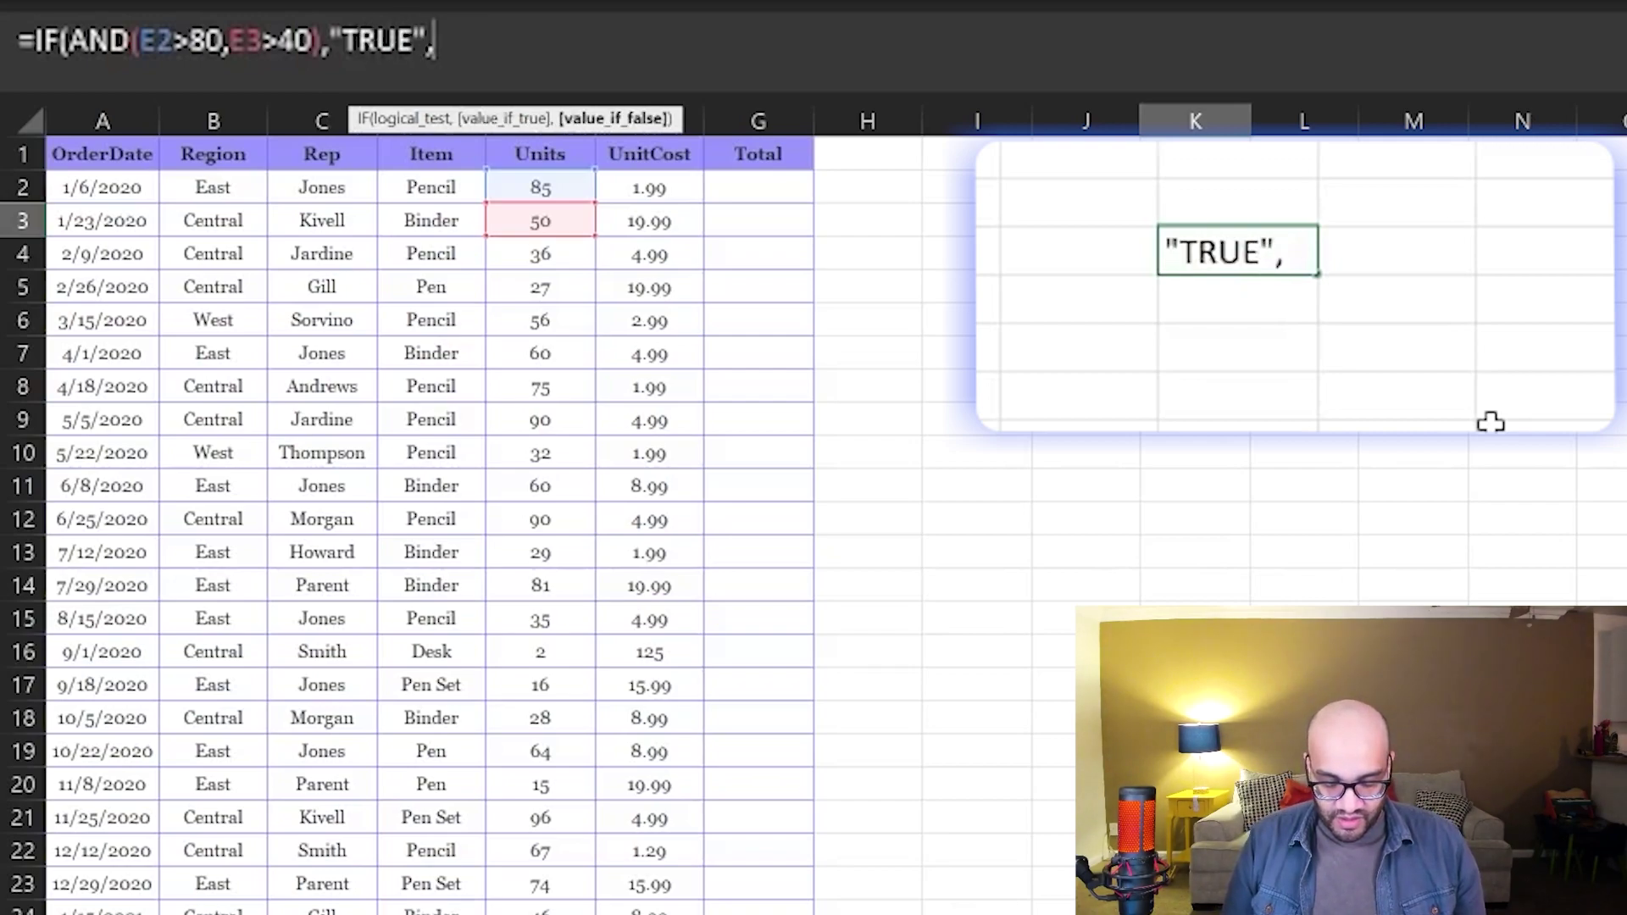
type("\"TRU")
key("BackSpace")
key("BackSpace")
key("BackSpace")
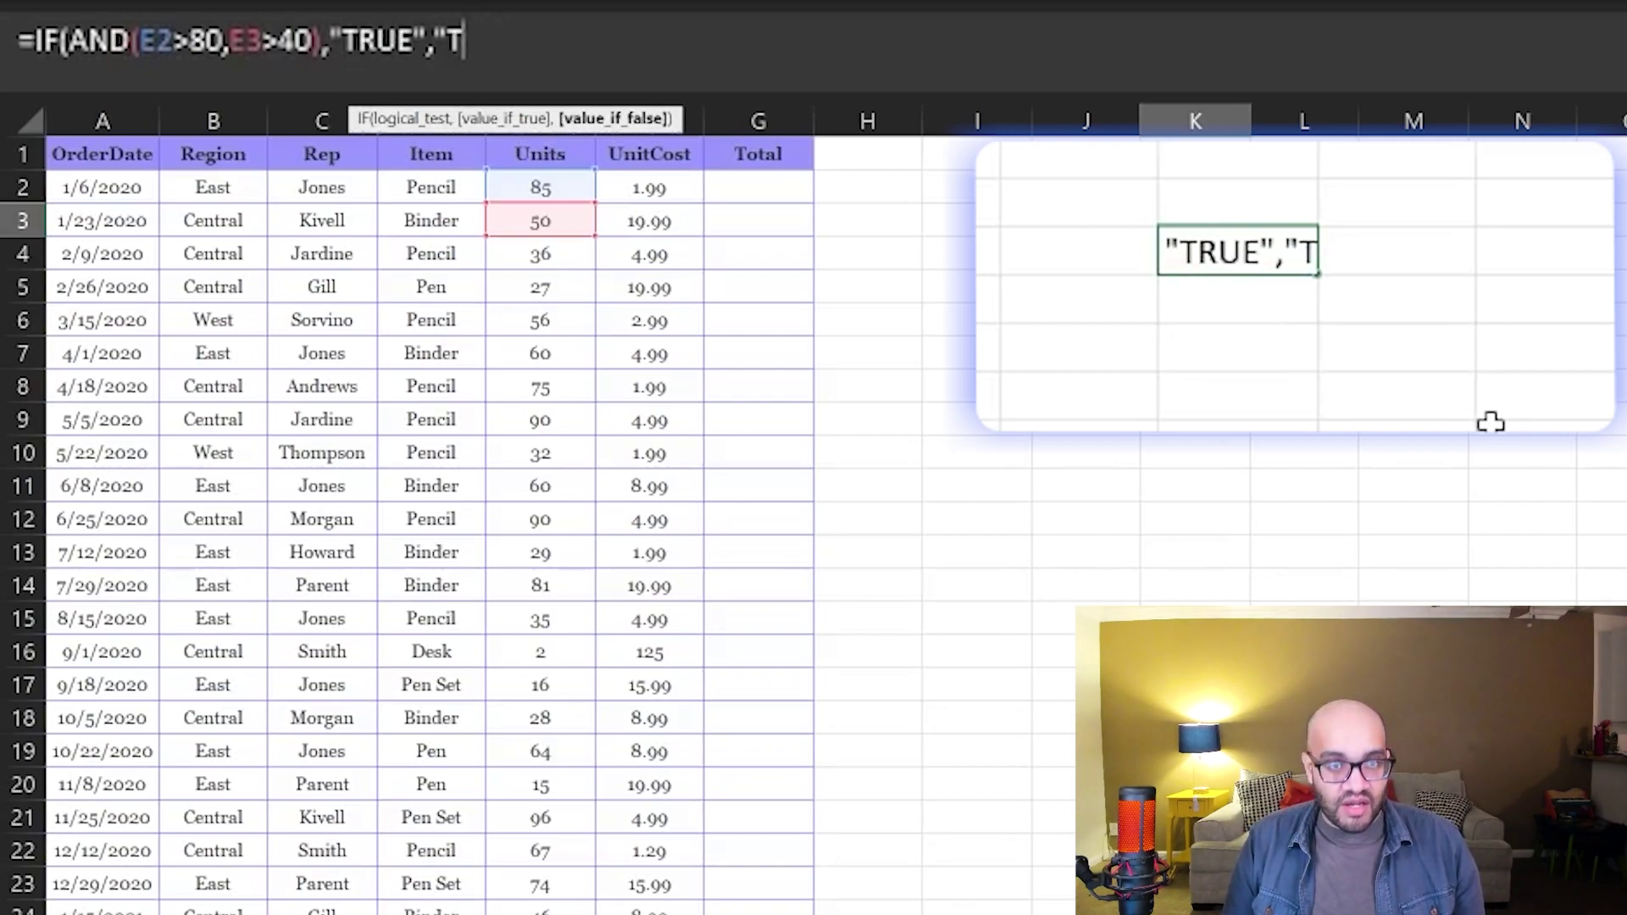
type("FALSEW")
key("BackSpace")
type("\")")
key("ctrl+Return")
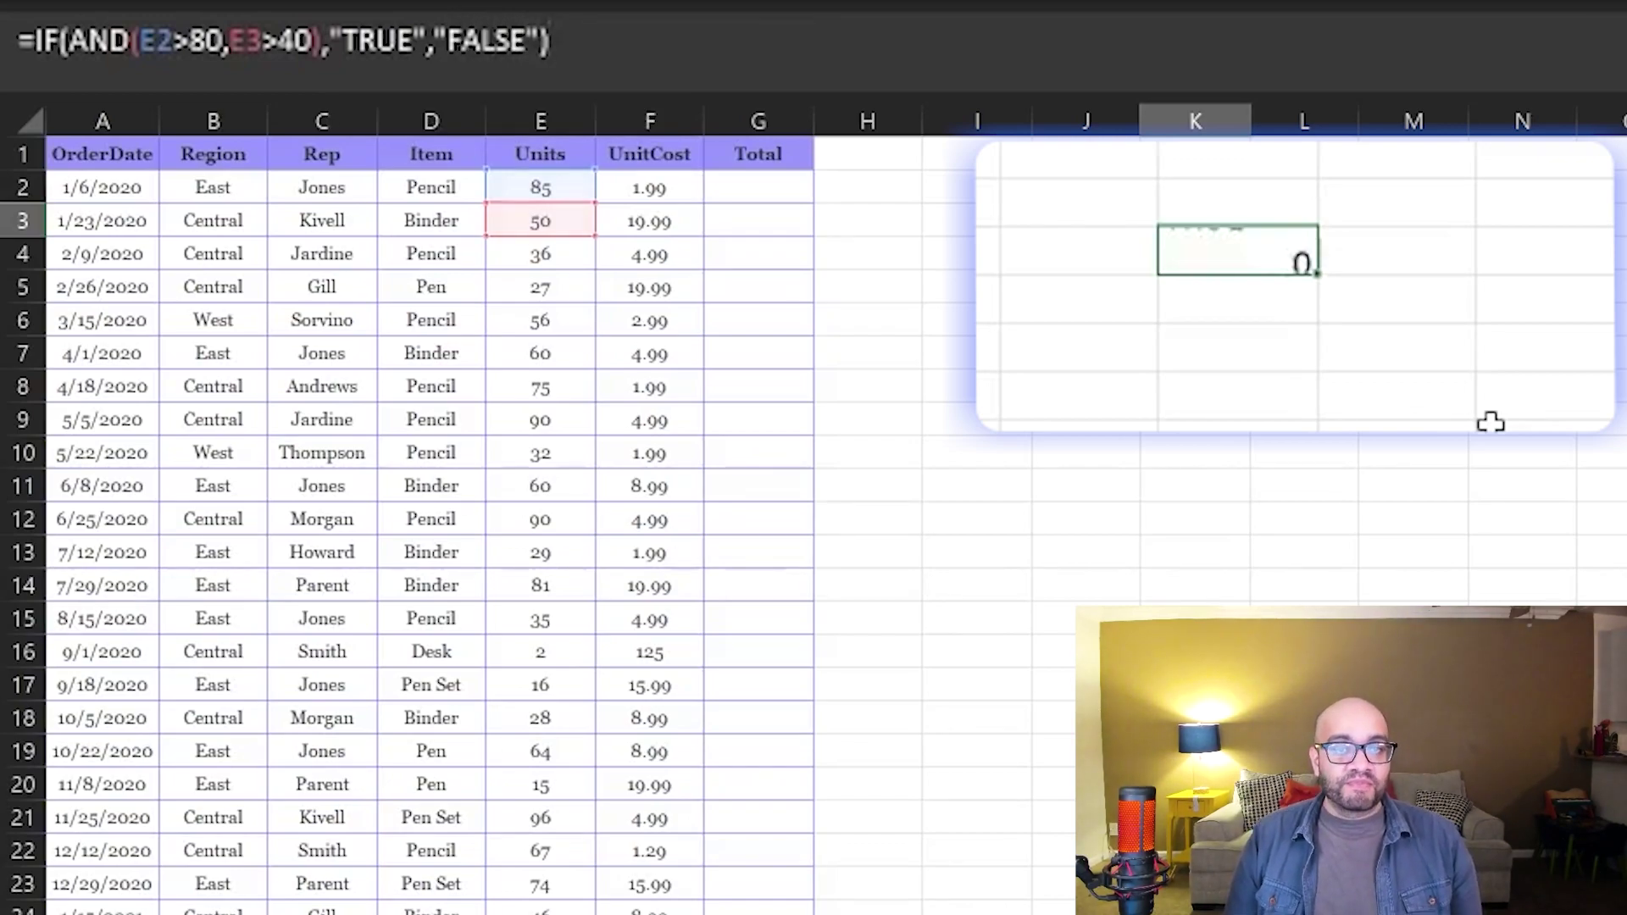
key("Return")
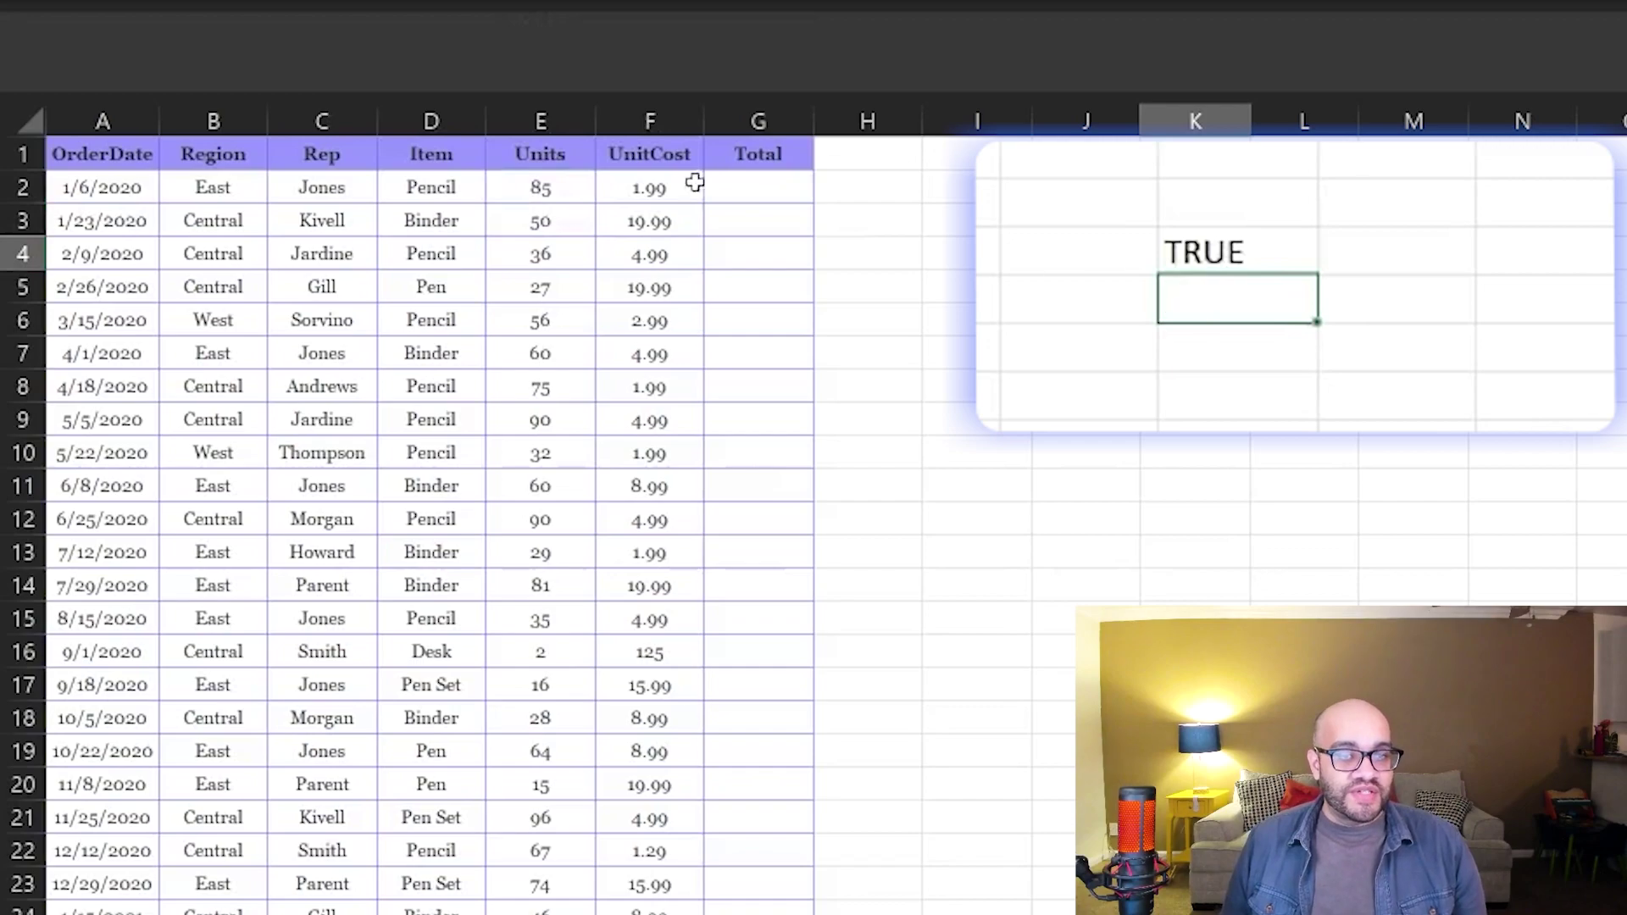
- Set the Units value in E3 to 30 to test the nested AND formula in K3
left_click(543, 192)
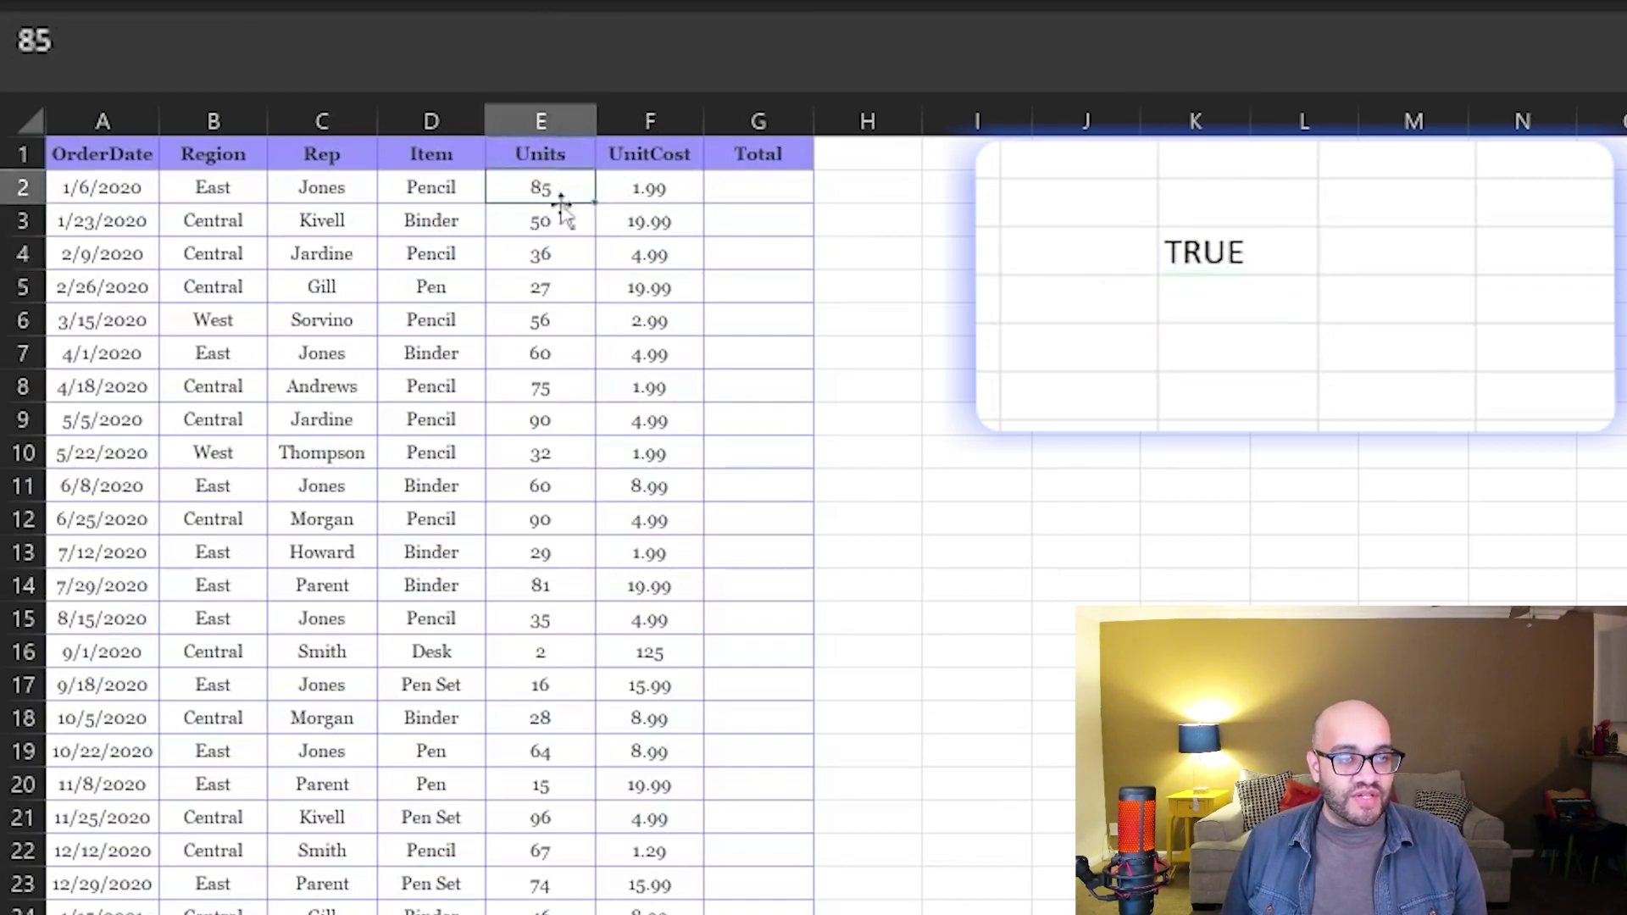
left_click(999, 262)
left_click(1232, 251)
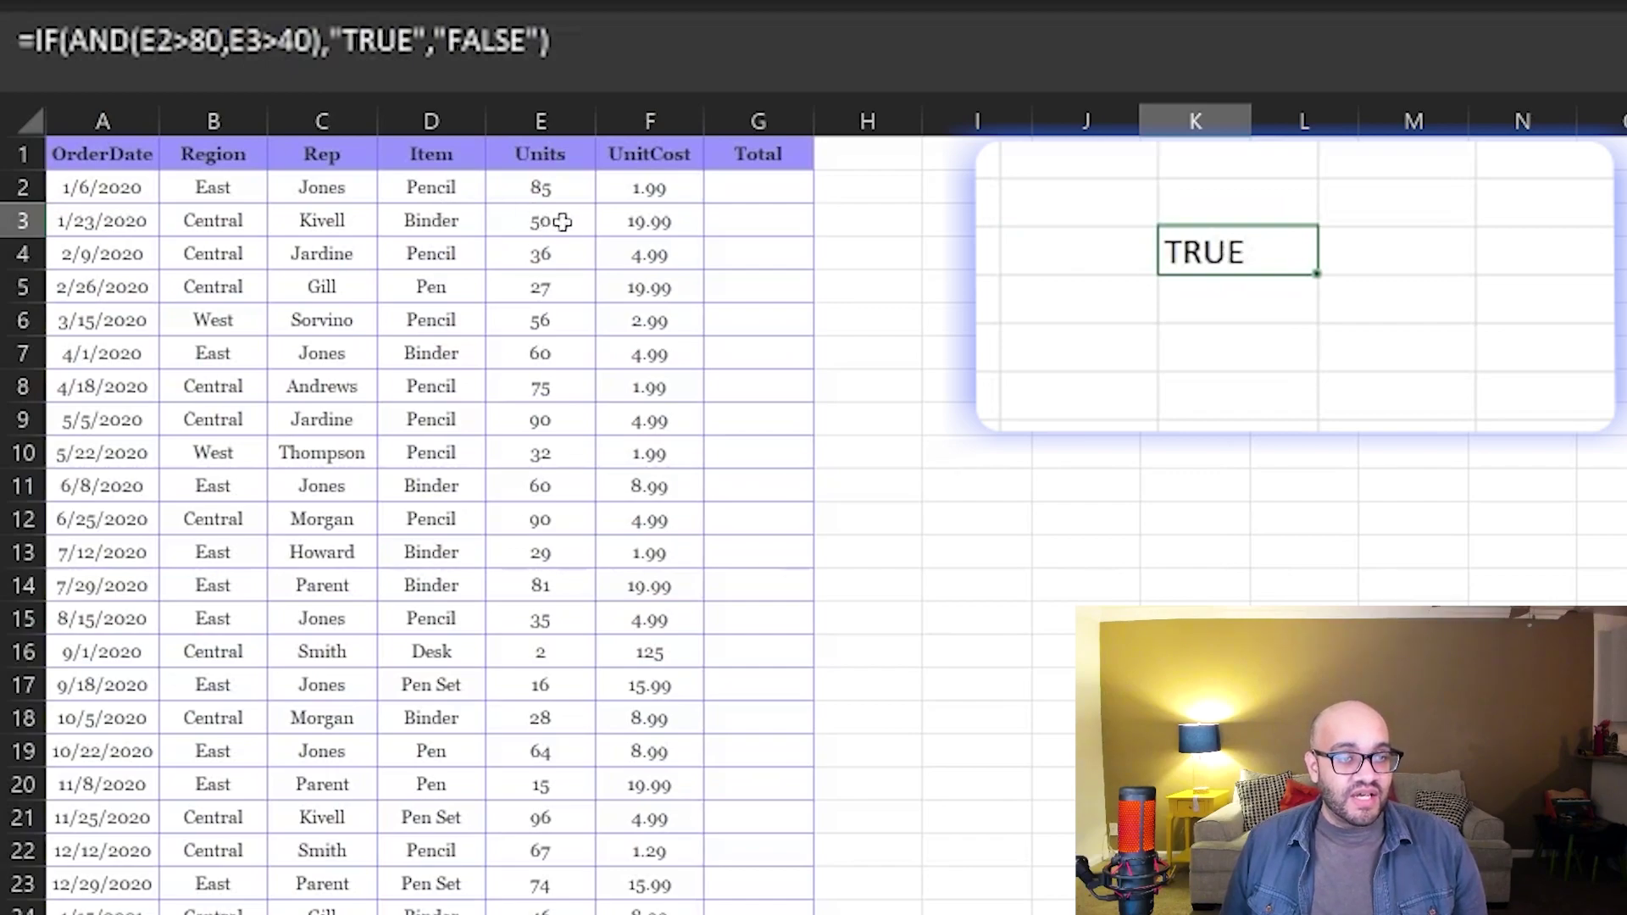
left_click(1423, 353)
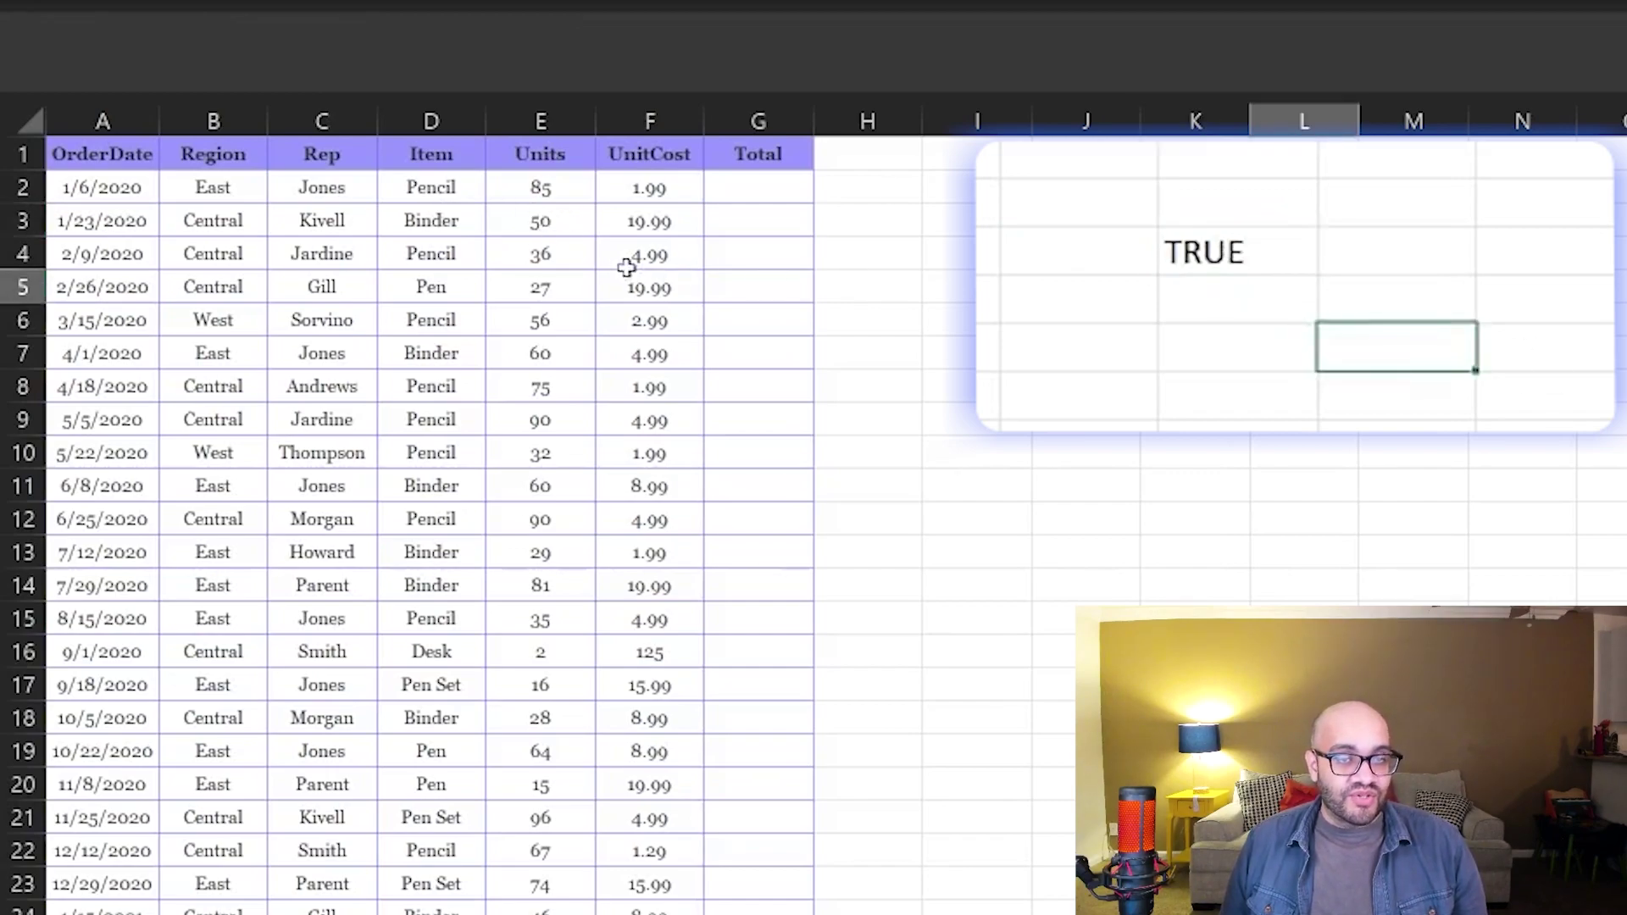
left_click(533, 223)
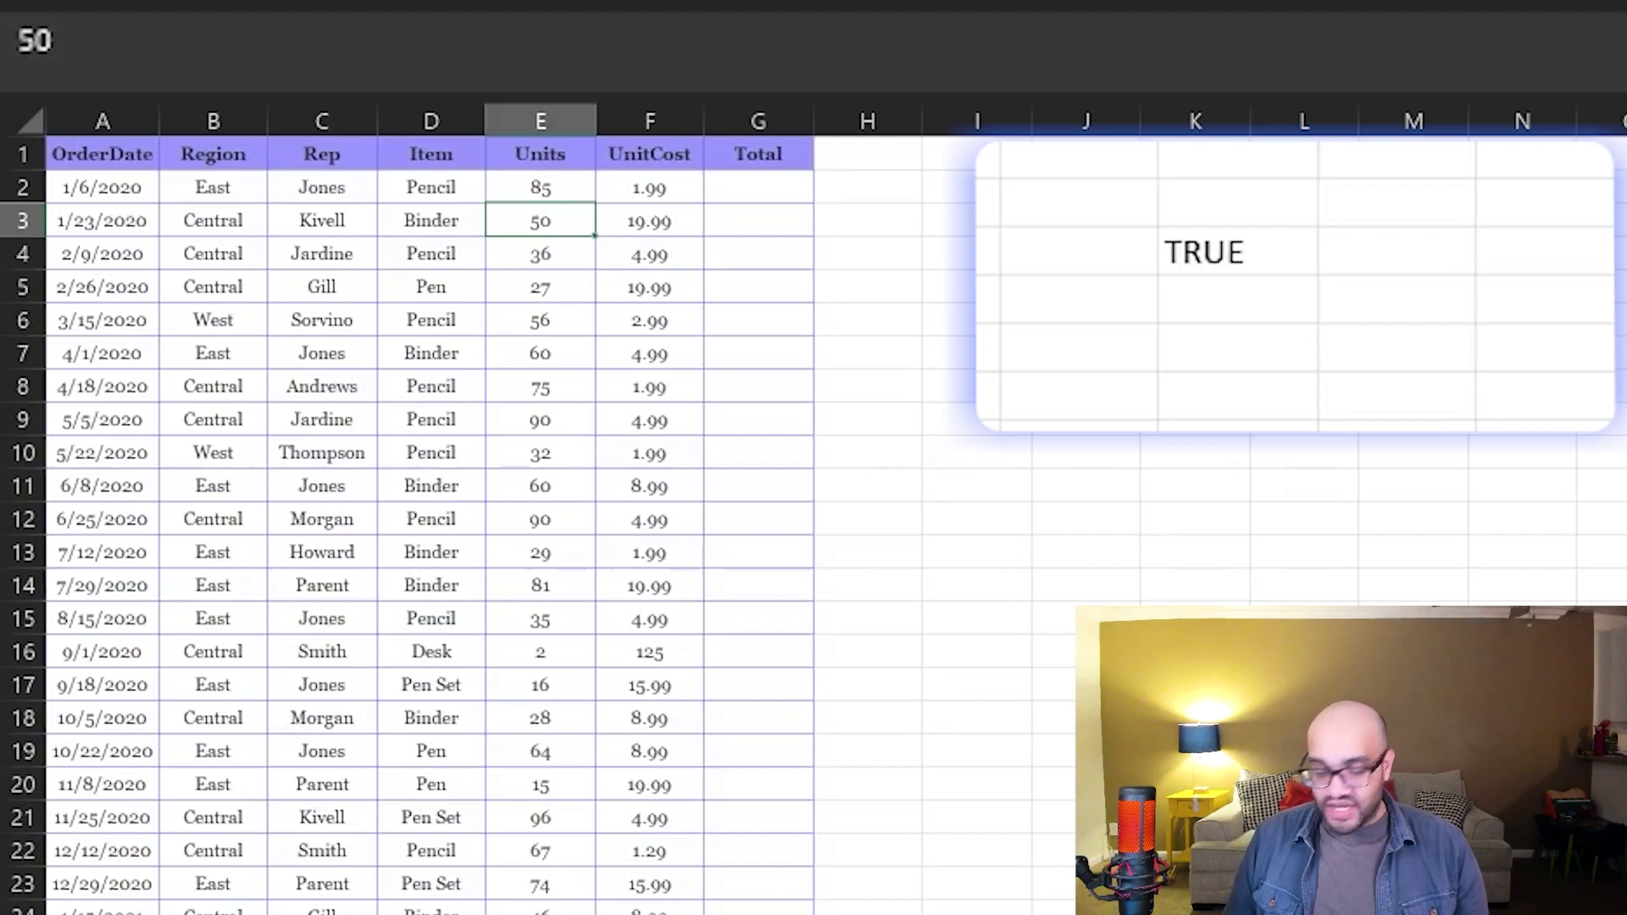
type("30")
key("Return")
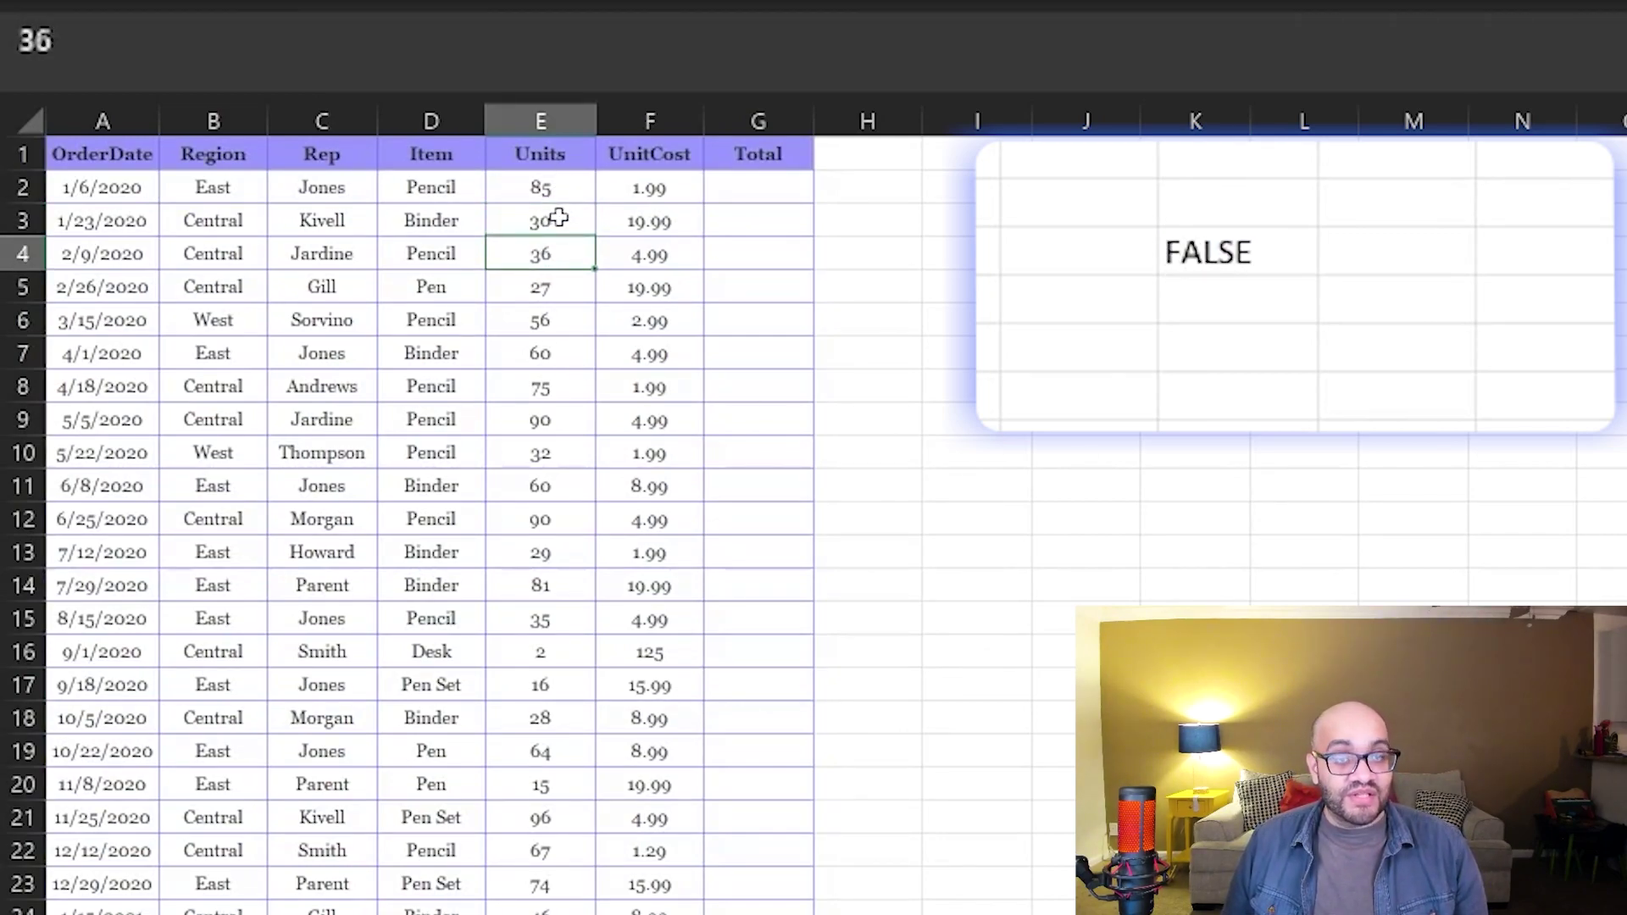
- Replace AND with OR in K3's IF formula, keeping the conditions E2>80 and E3>40
left_click(1242, 250)
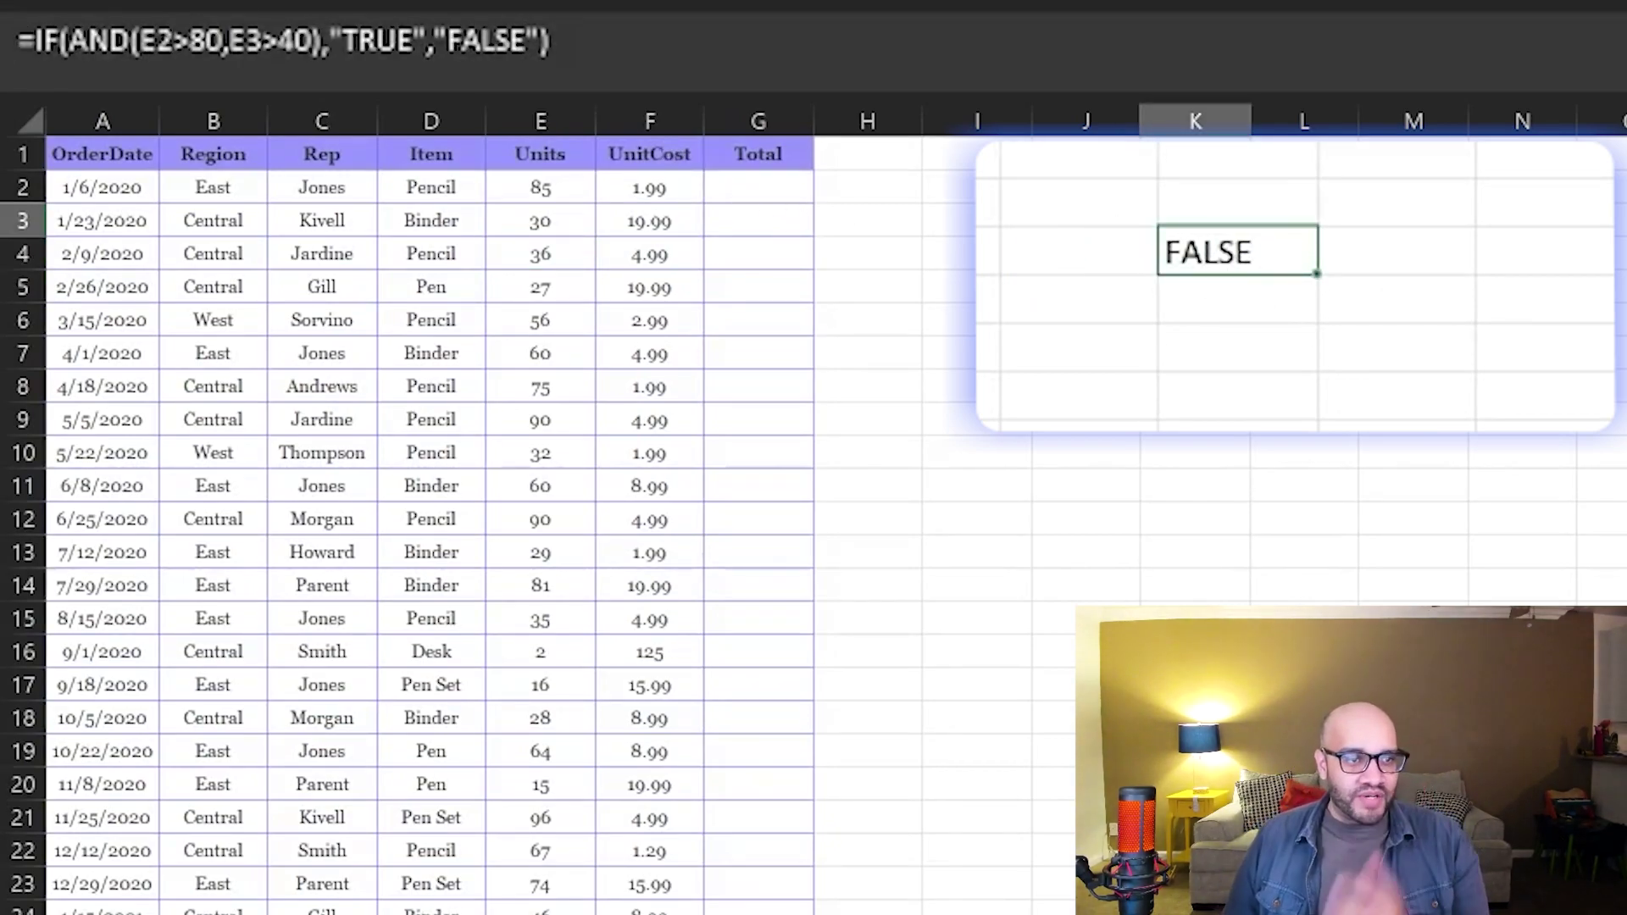
left_click(70, 40)
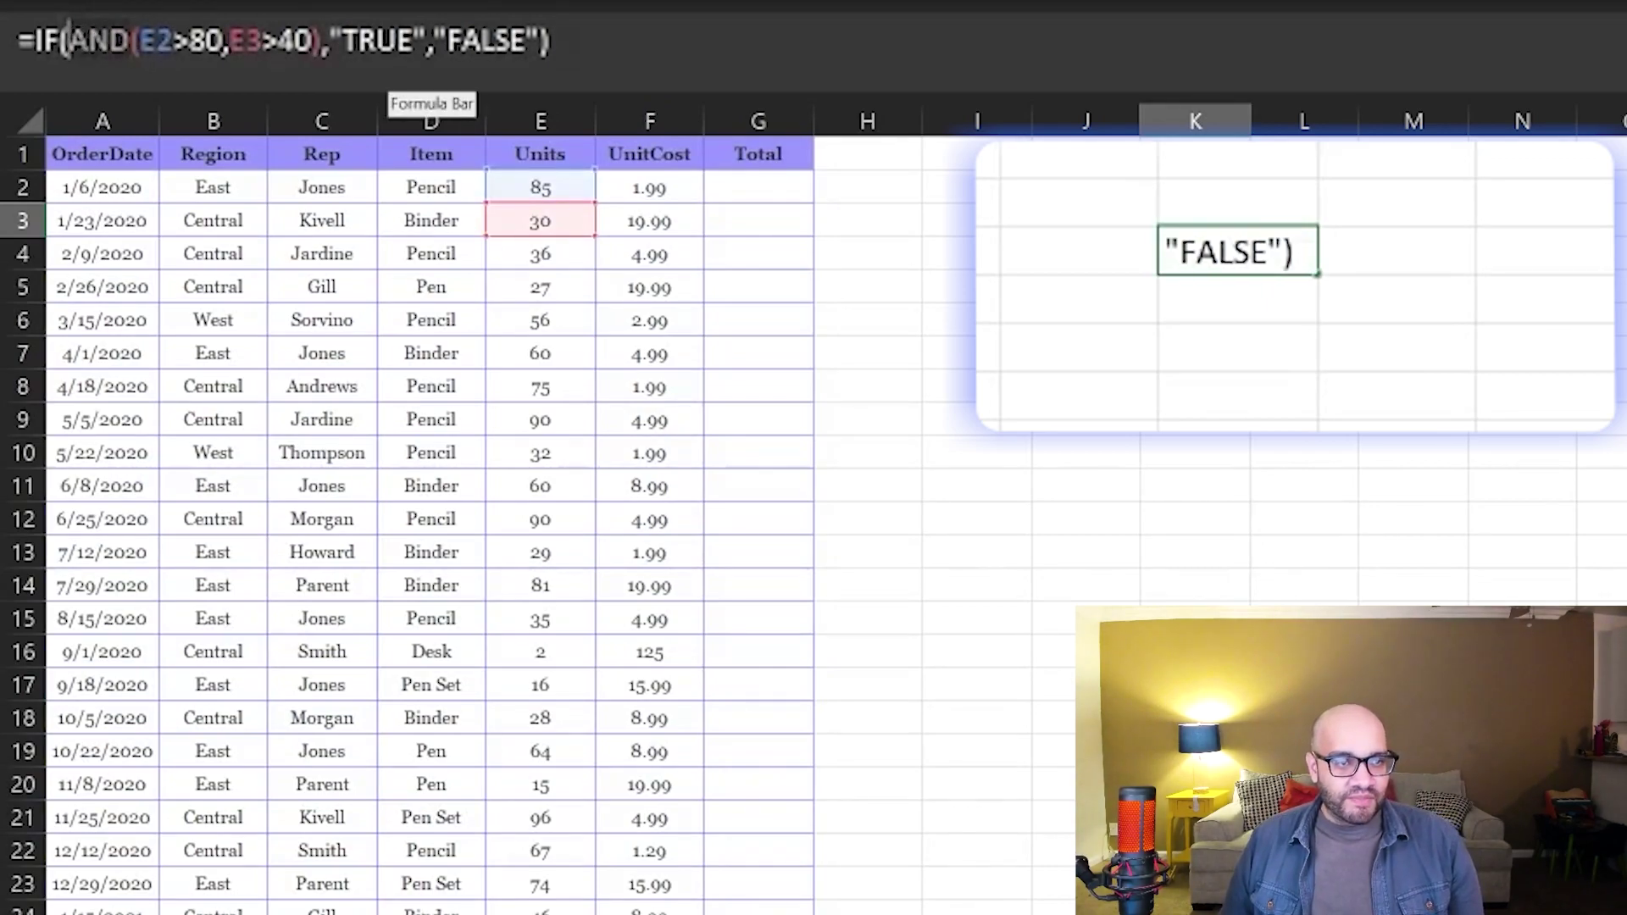
double_click(99, 41)
type("OR")
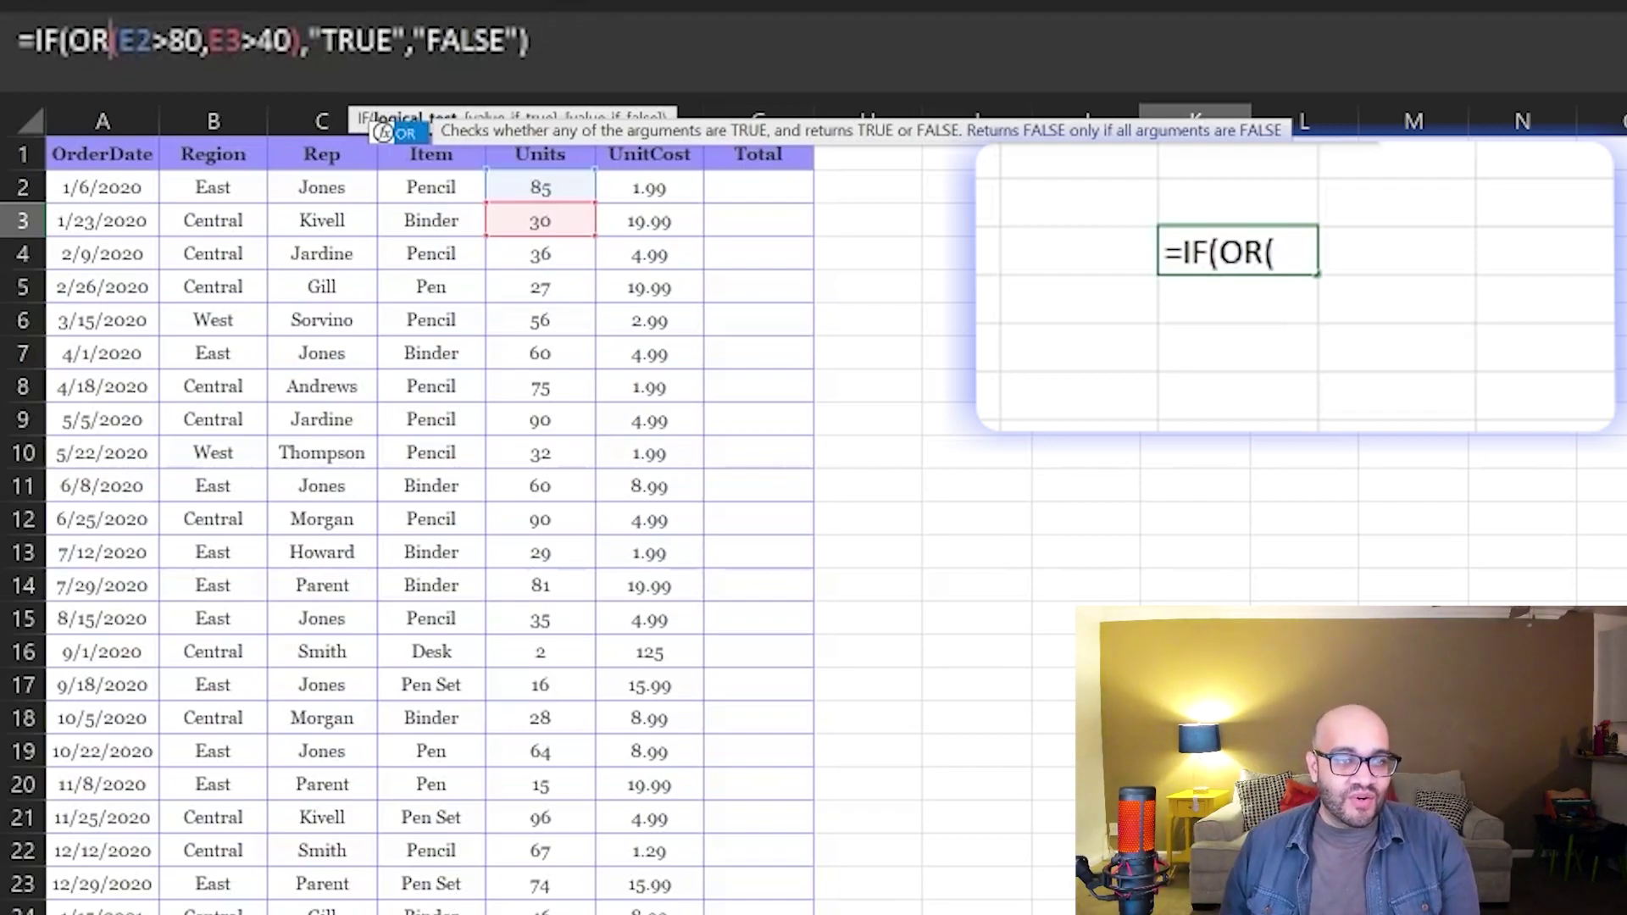
key("Return")
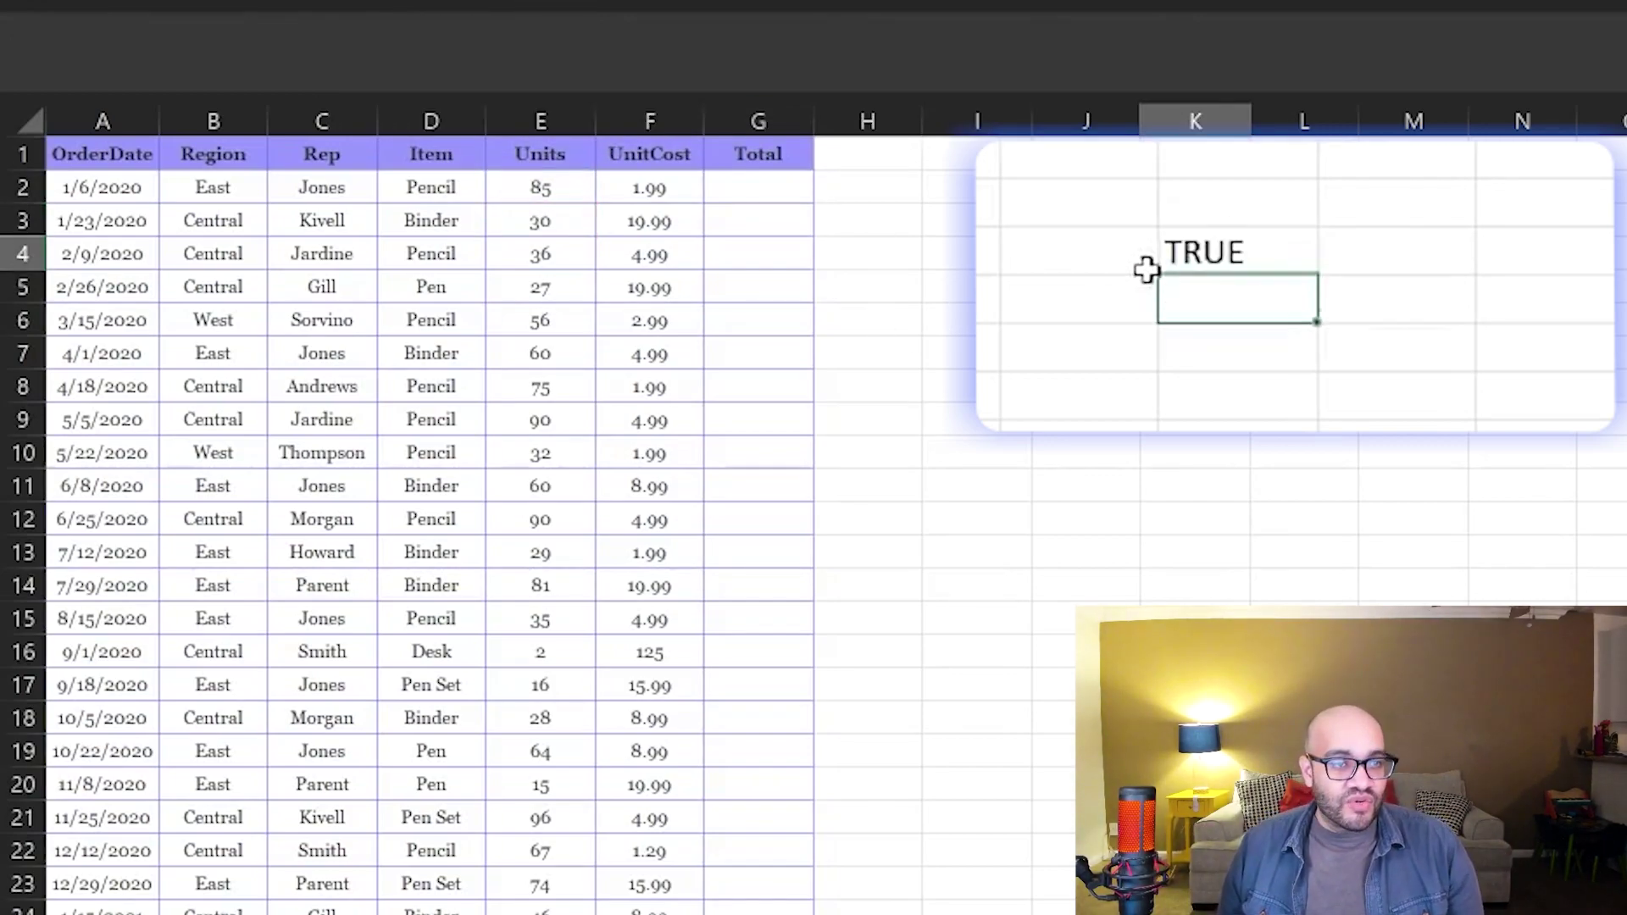
- Review K3's OR formula against the Units values in E2 and E3
left_click(1180, 254)
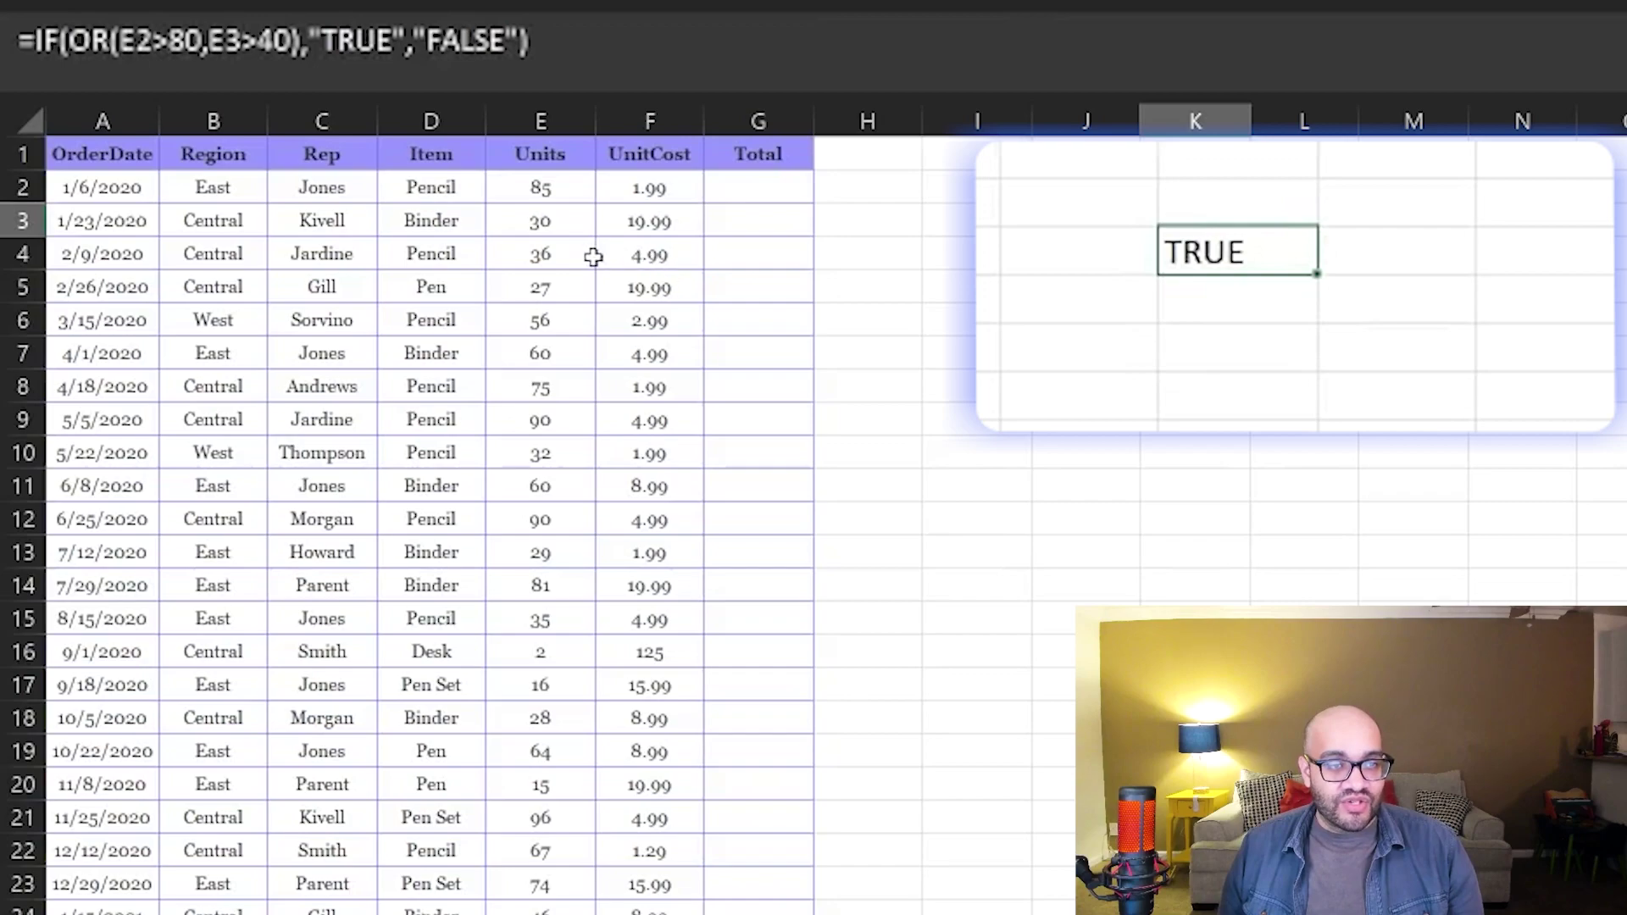
left_click(556, 226)
left_click(1203, 254)
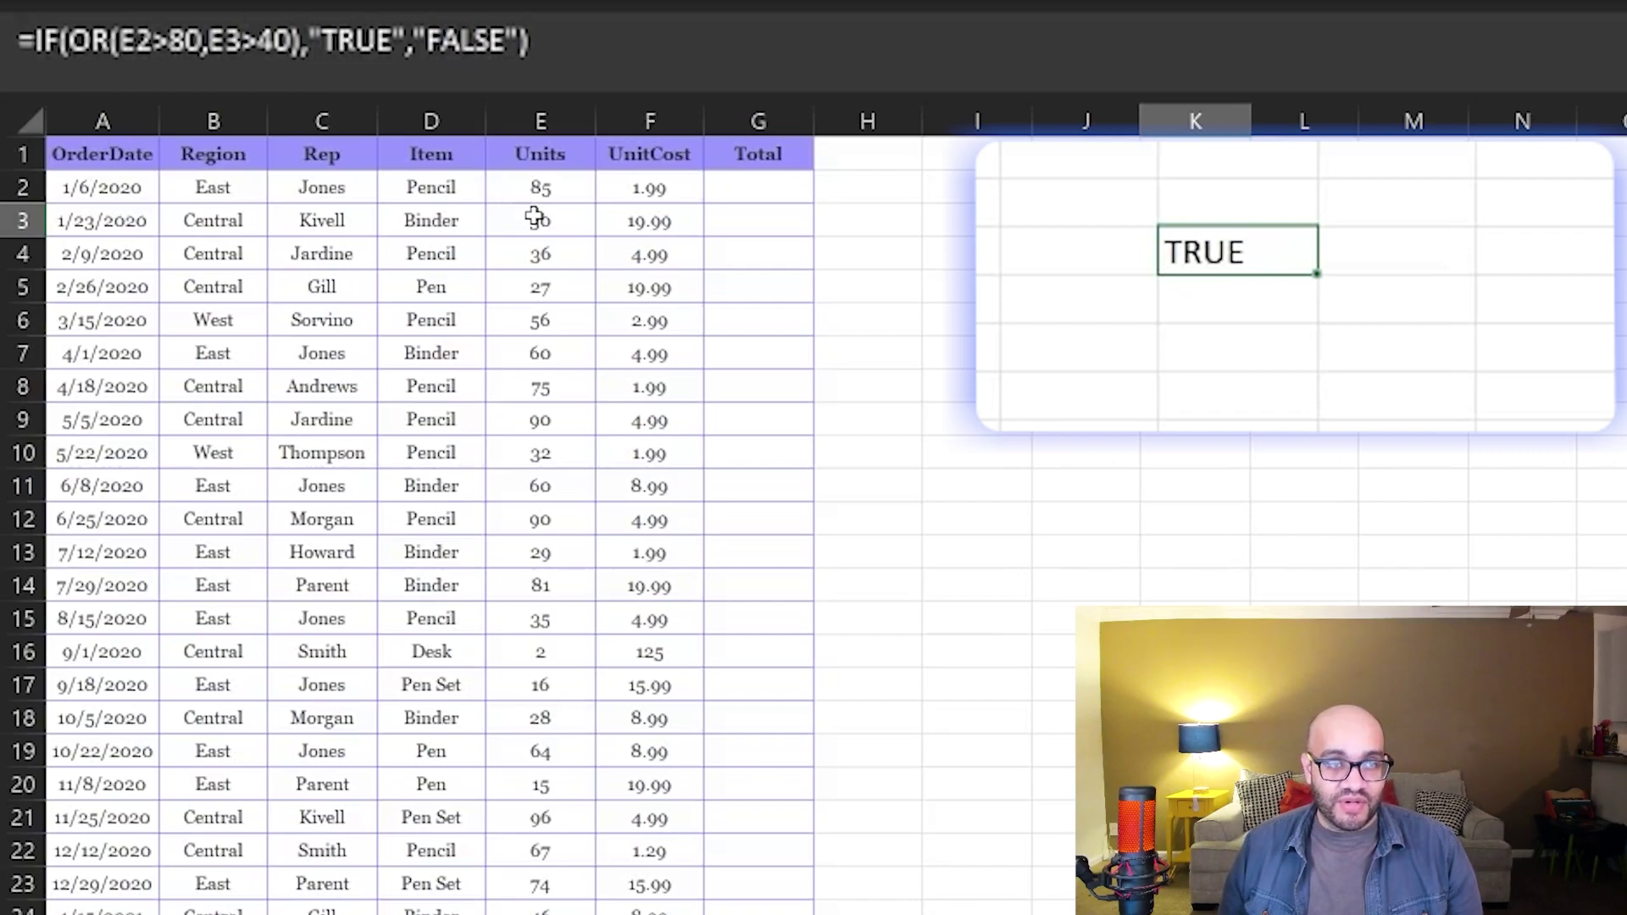
left_click(201, 40)
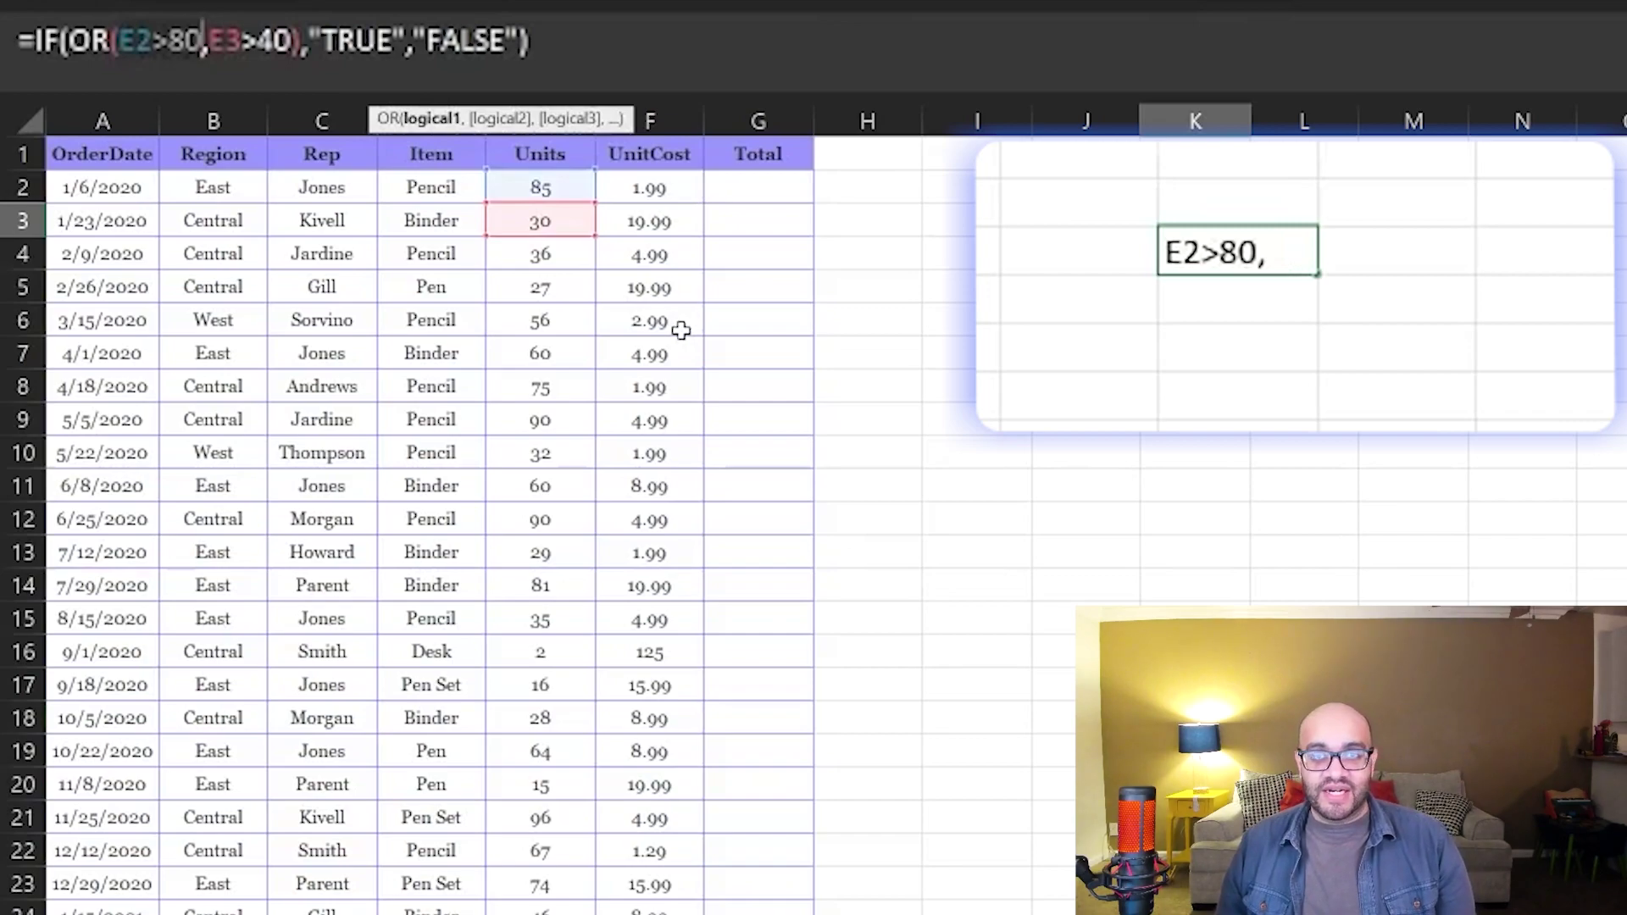
key("Return")
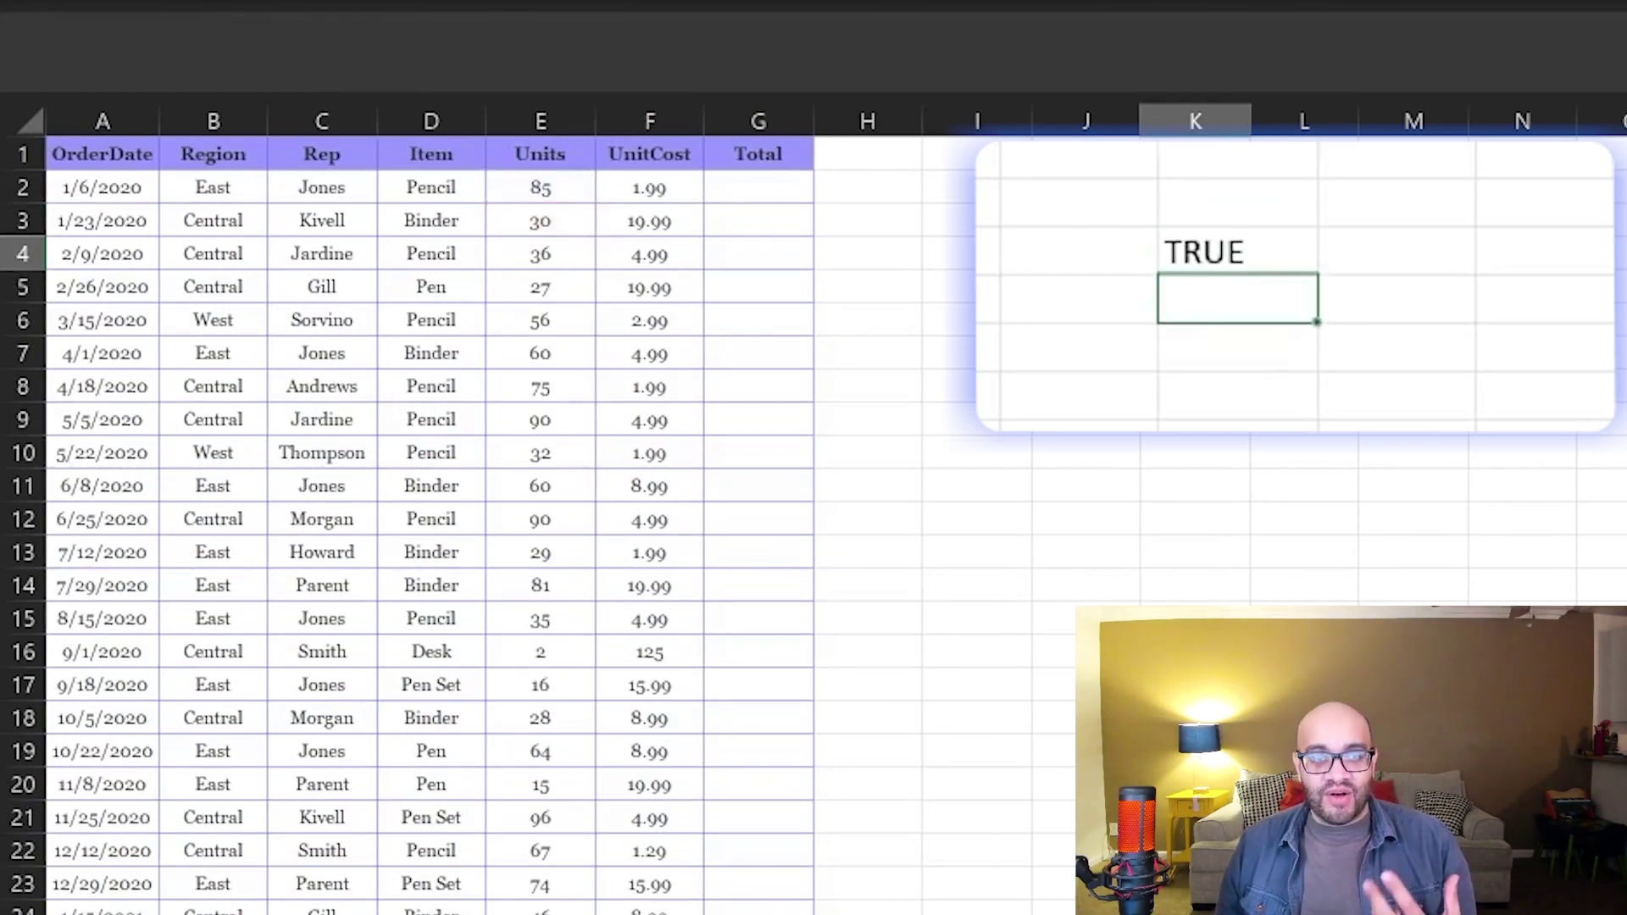
- Clear the IF formula from cell K3
left_click(1240, 247)
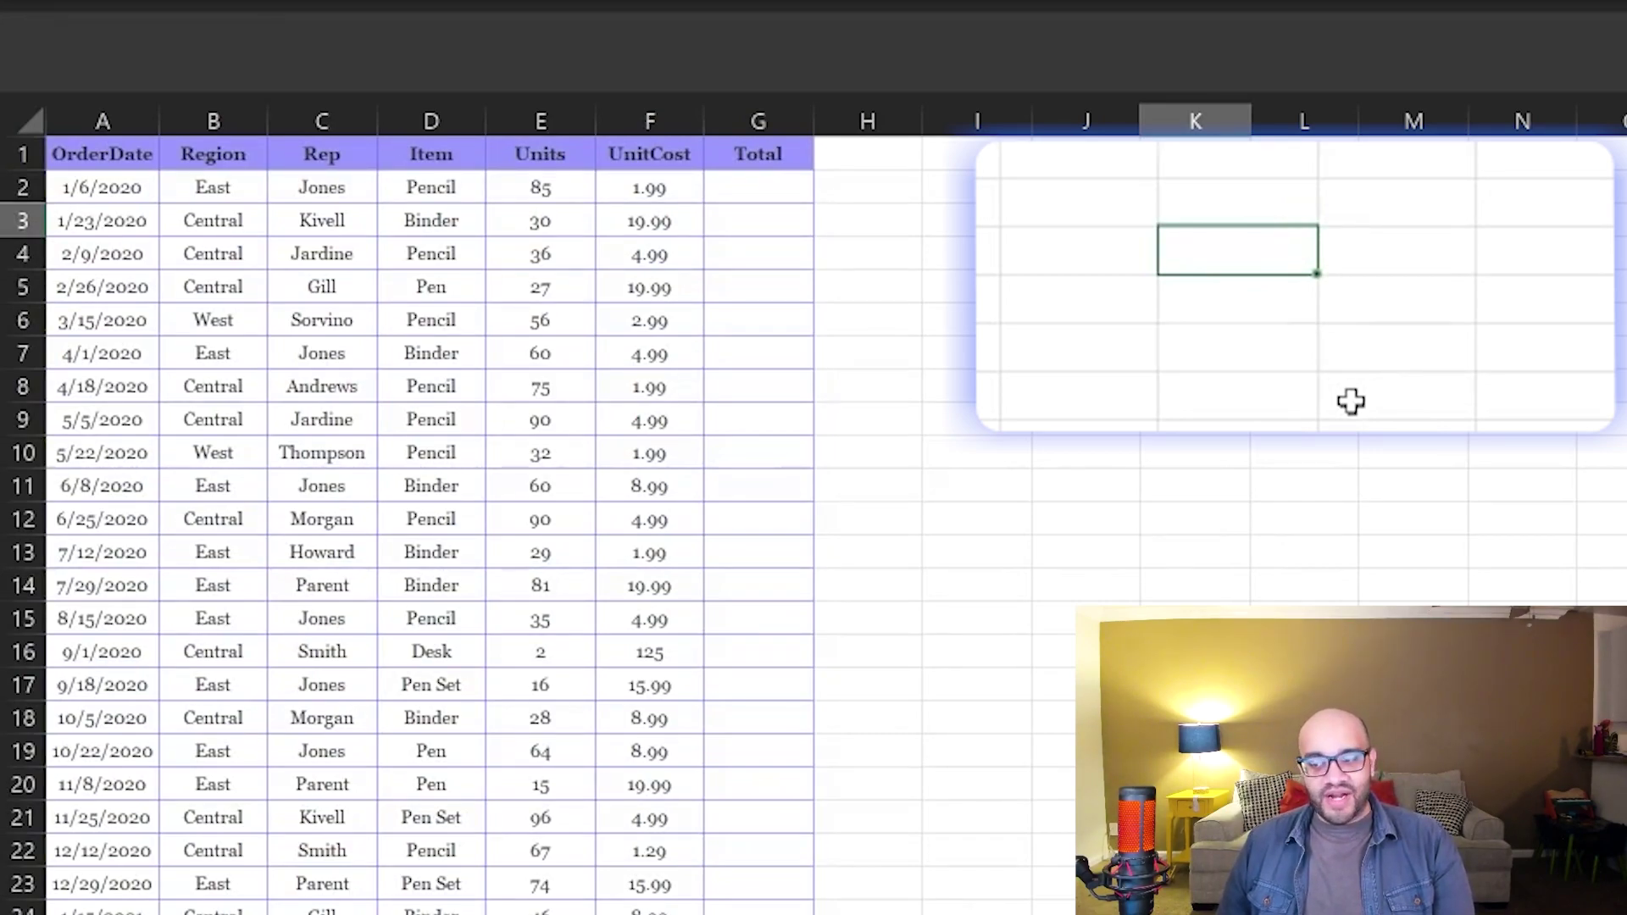
left_click(887, 184)
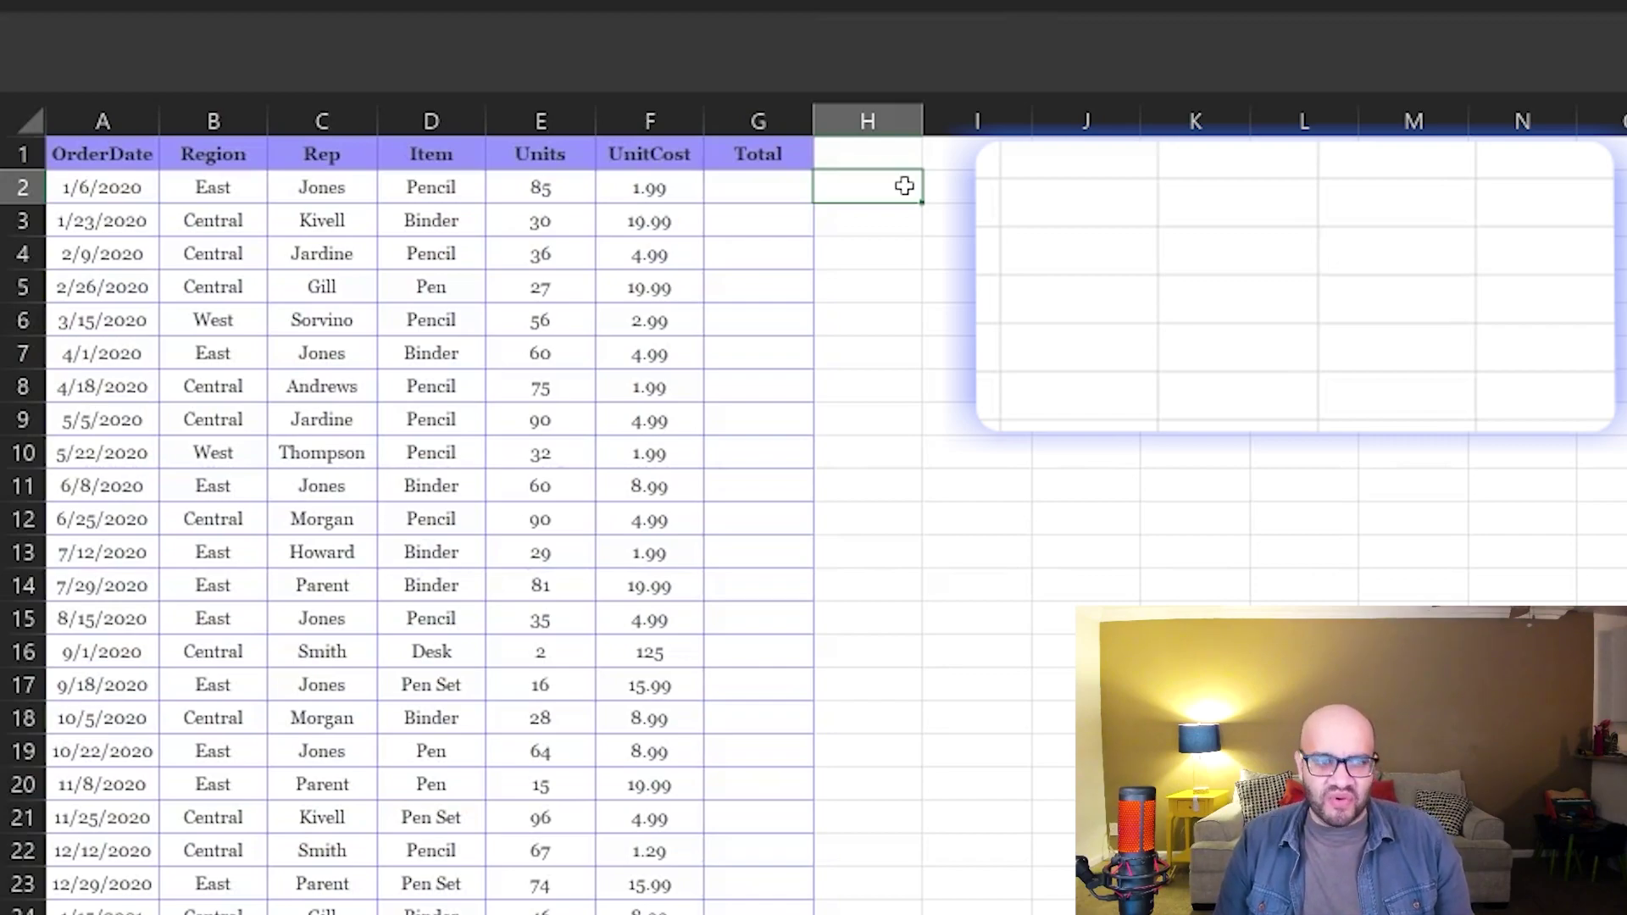
key("Up")
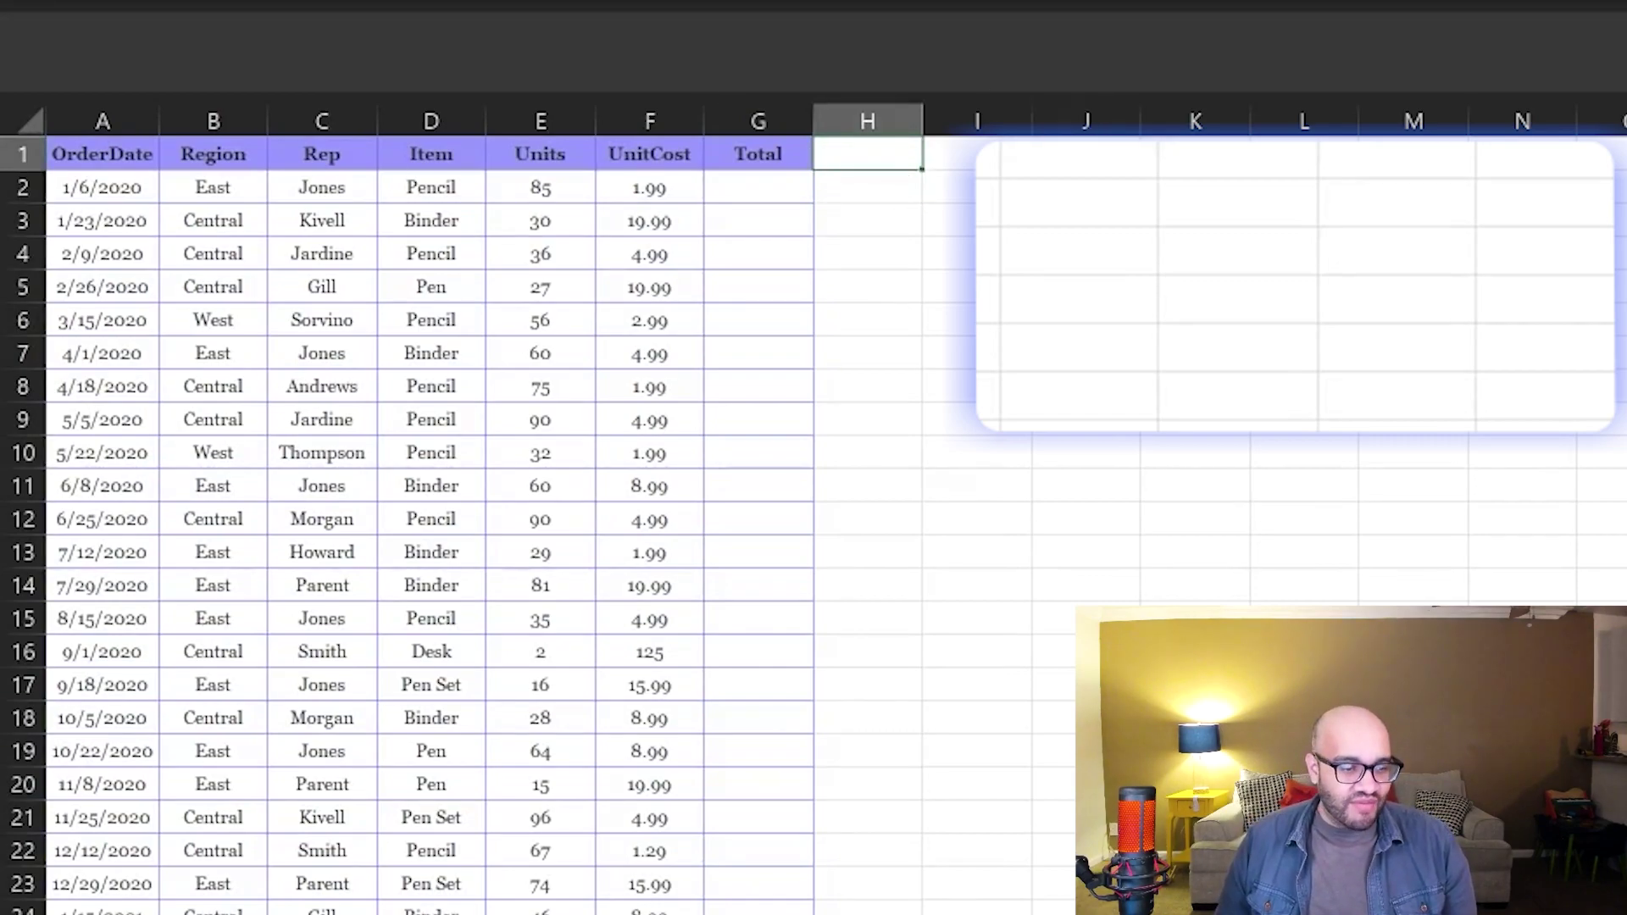
- Copy the Region column into the empty next sheet, starting at cell A1
key("ctrl+Page_Down")
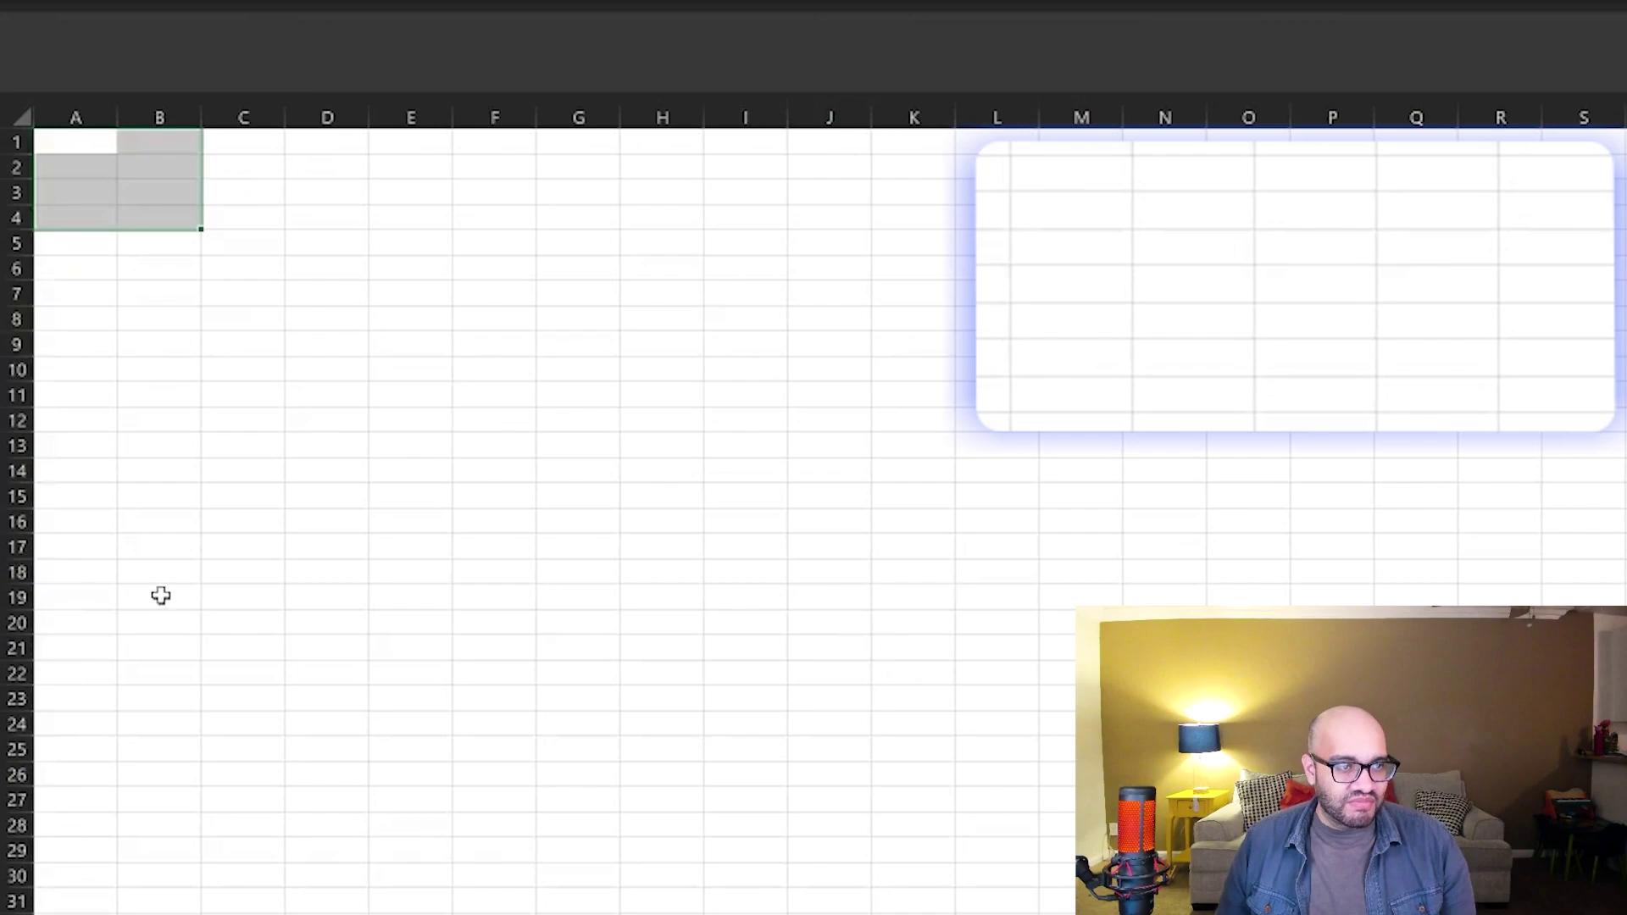
key("ctrl+Page_Up")
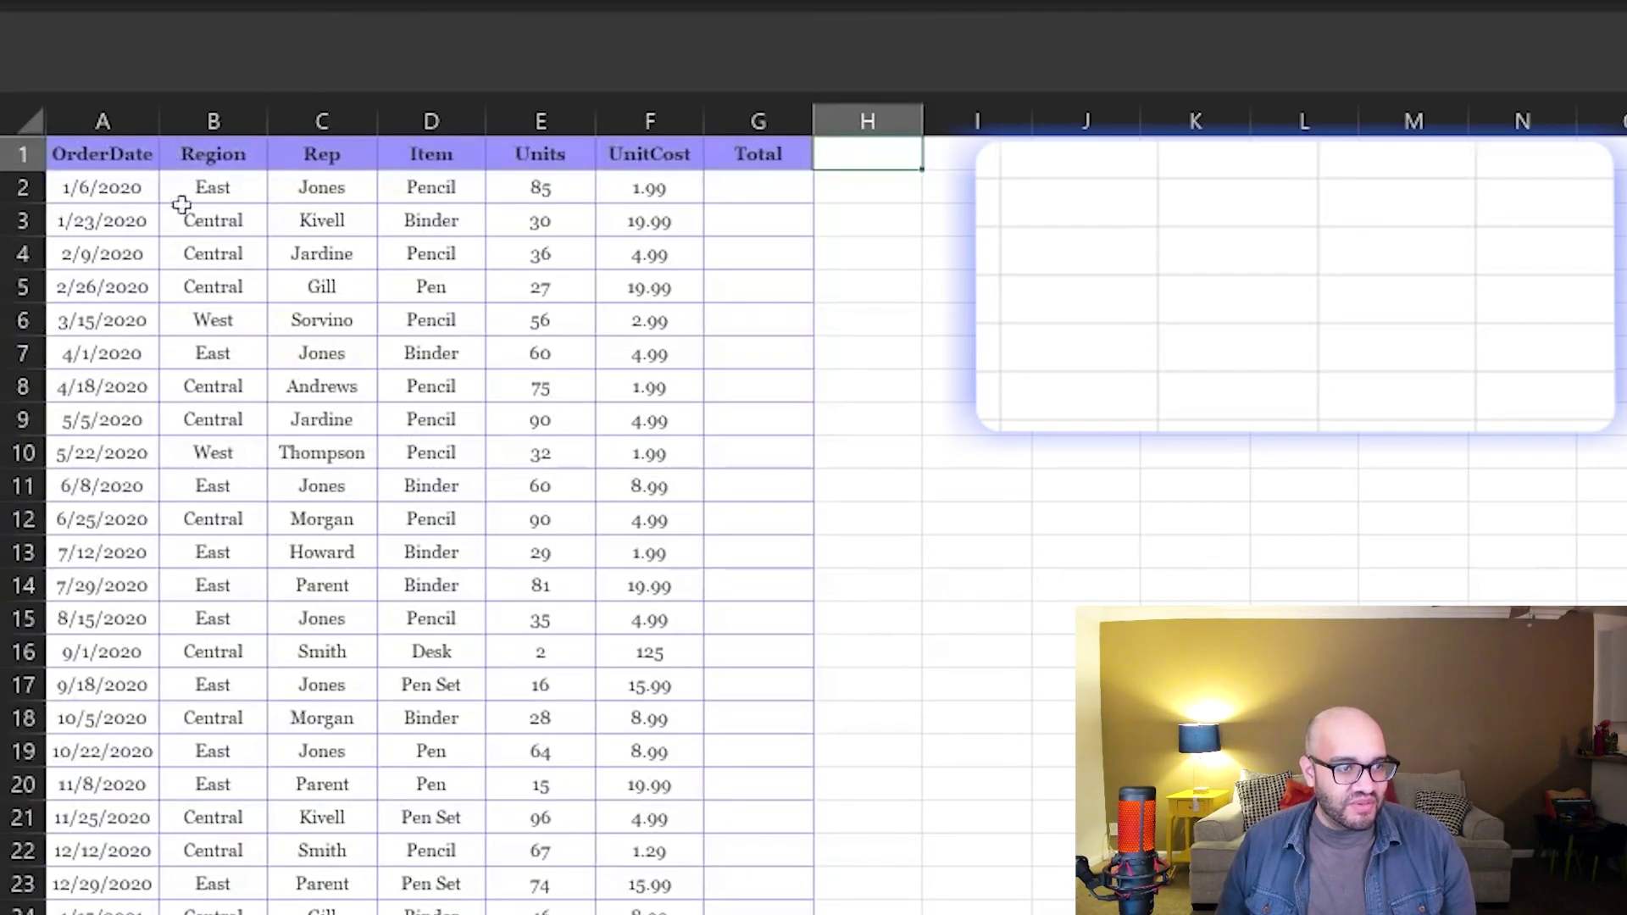
left_click(216, 122)
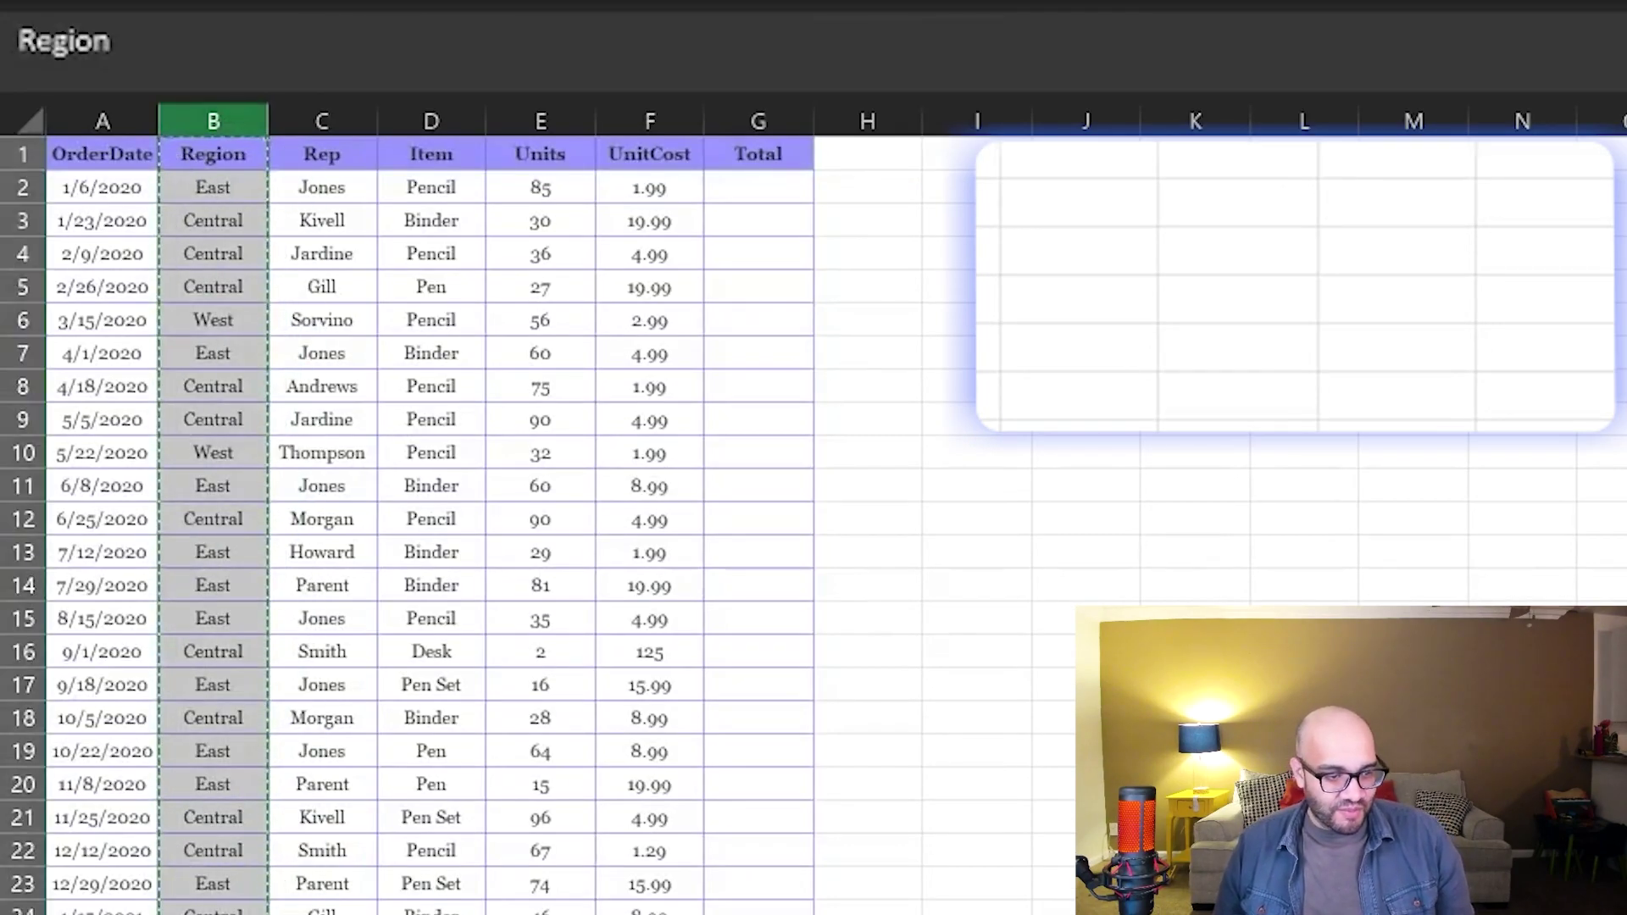
key("ctrl+Page_Down")
left_click(95, 134)
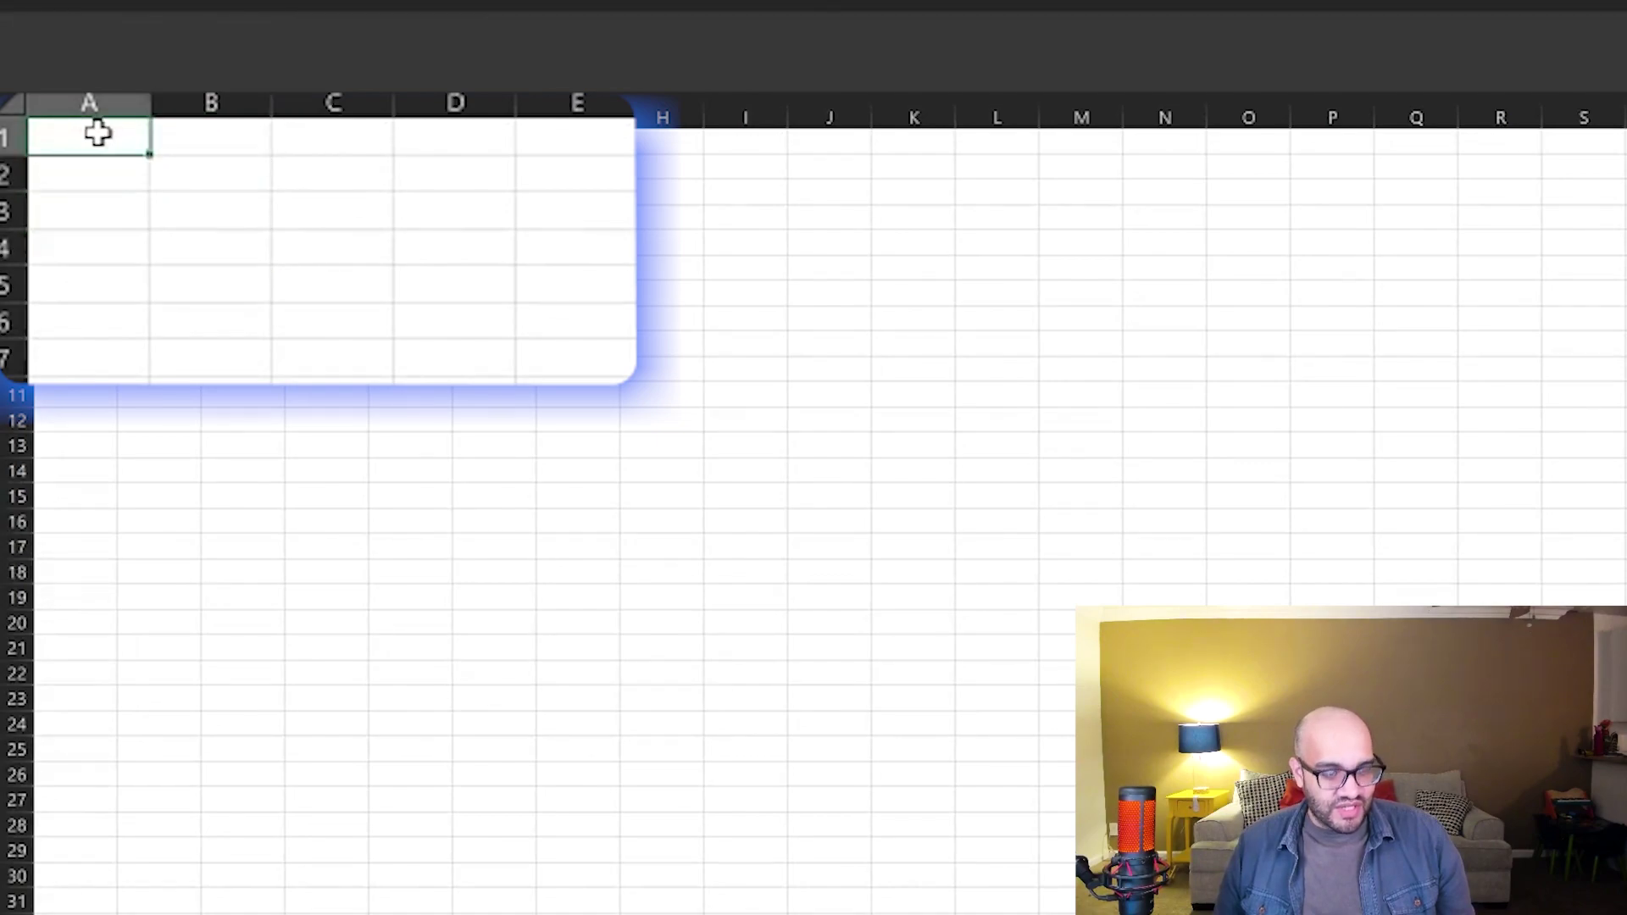
key("ctrl+v")
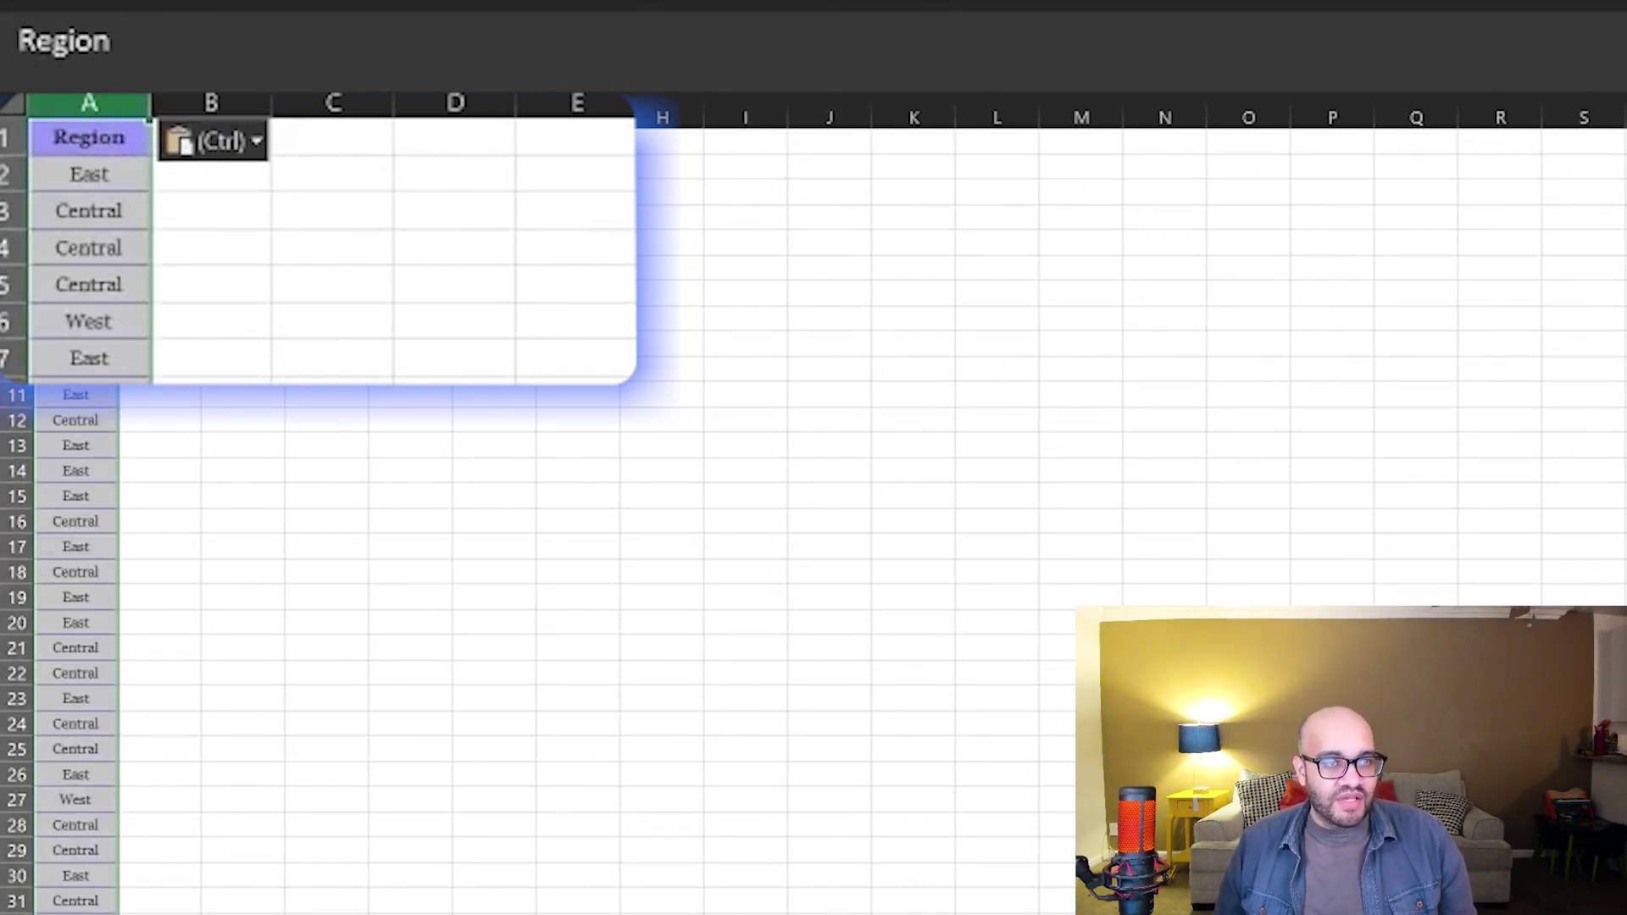
- Remove the duplicate values from the pasted Region column, treating its first row as a header
key("alt+a")
key("m")
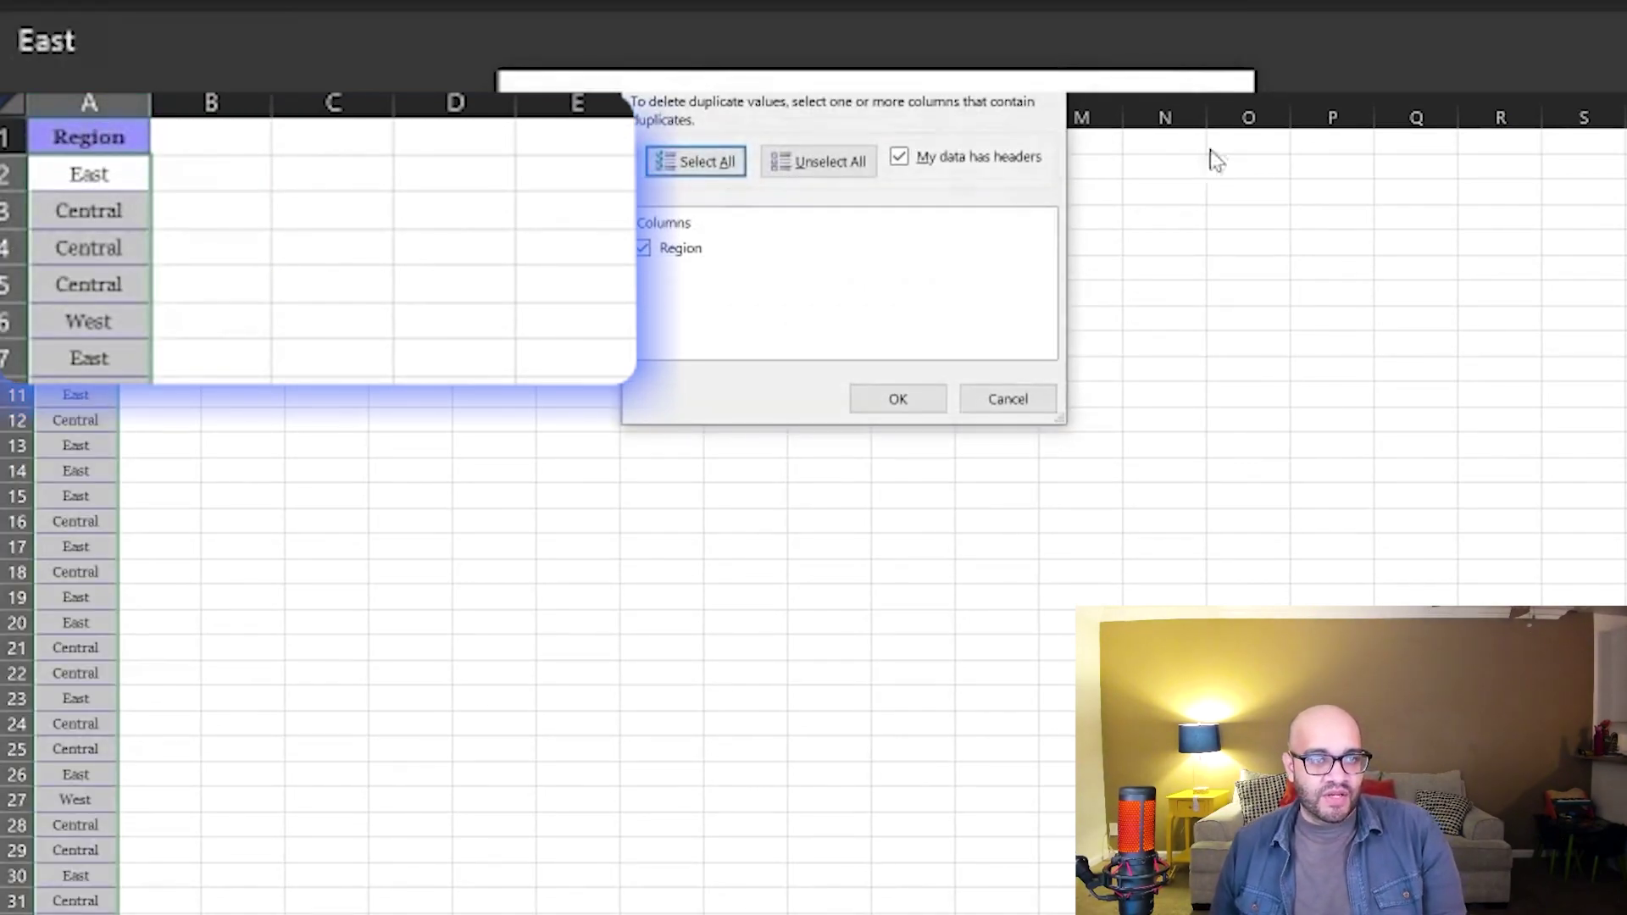
left_click(897, 393)
key("ctrl+Home")
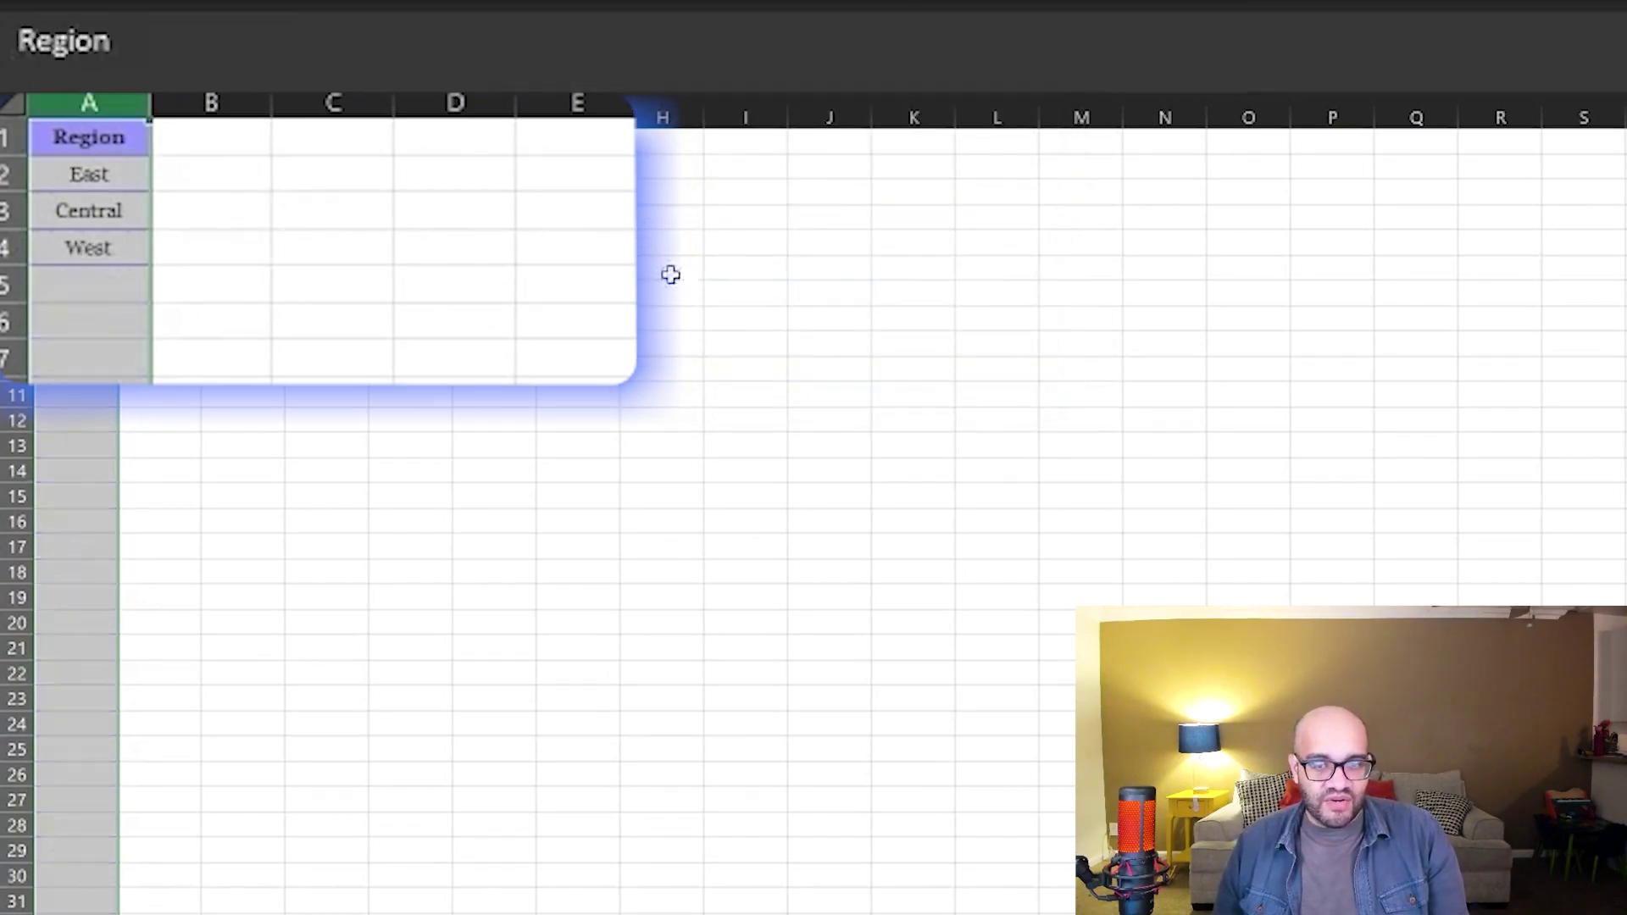
- Enter the codes 101 for East, 202 for Central and 303 for West in cells B2 to B4
left_click(255, 173)
type("101")
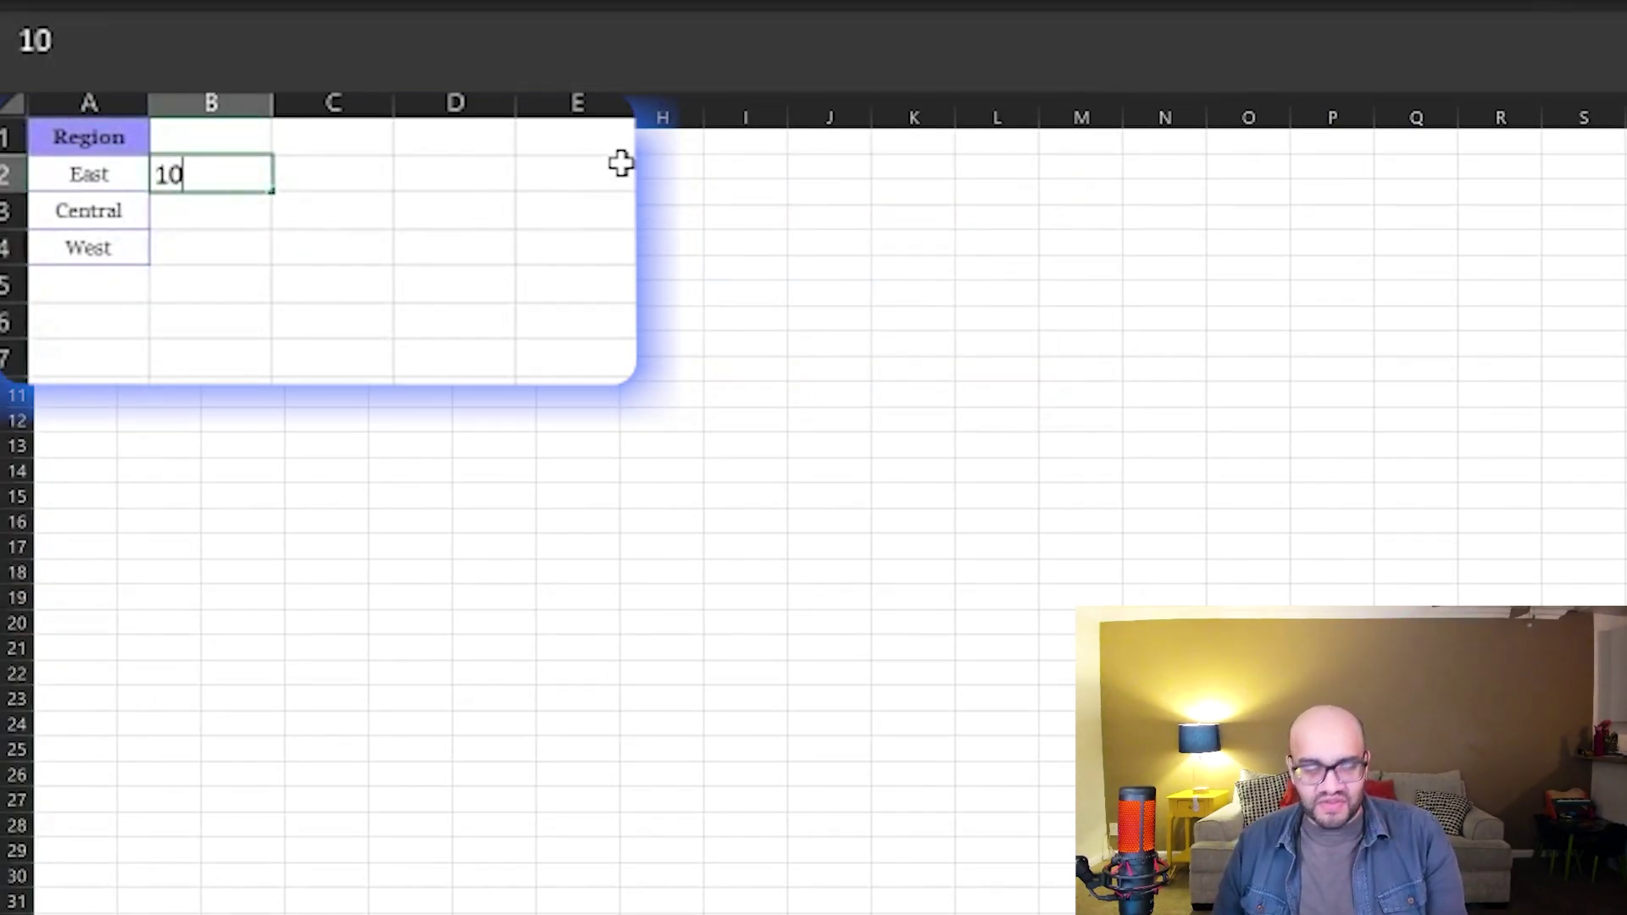
key("Return")
type("202")
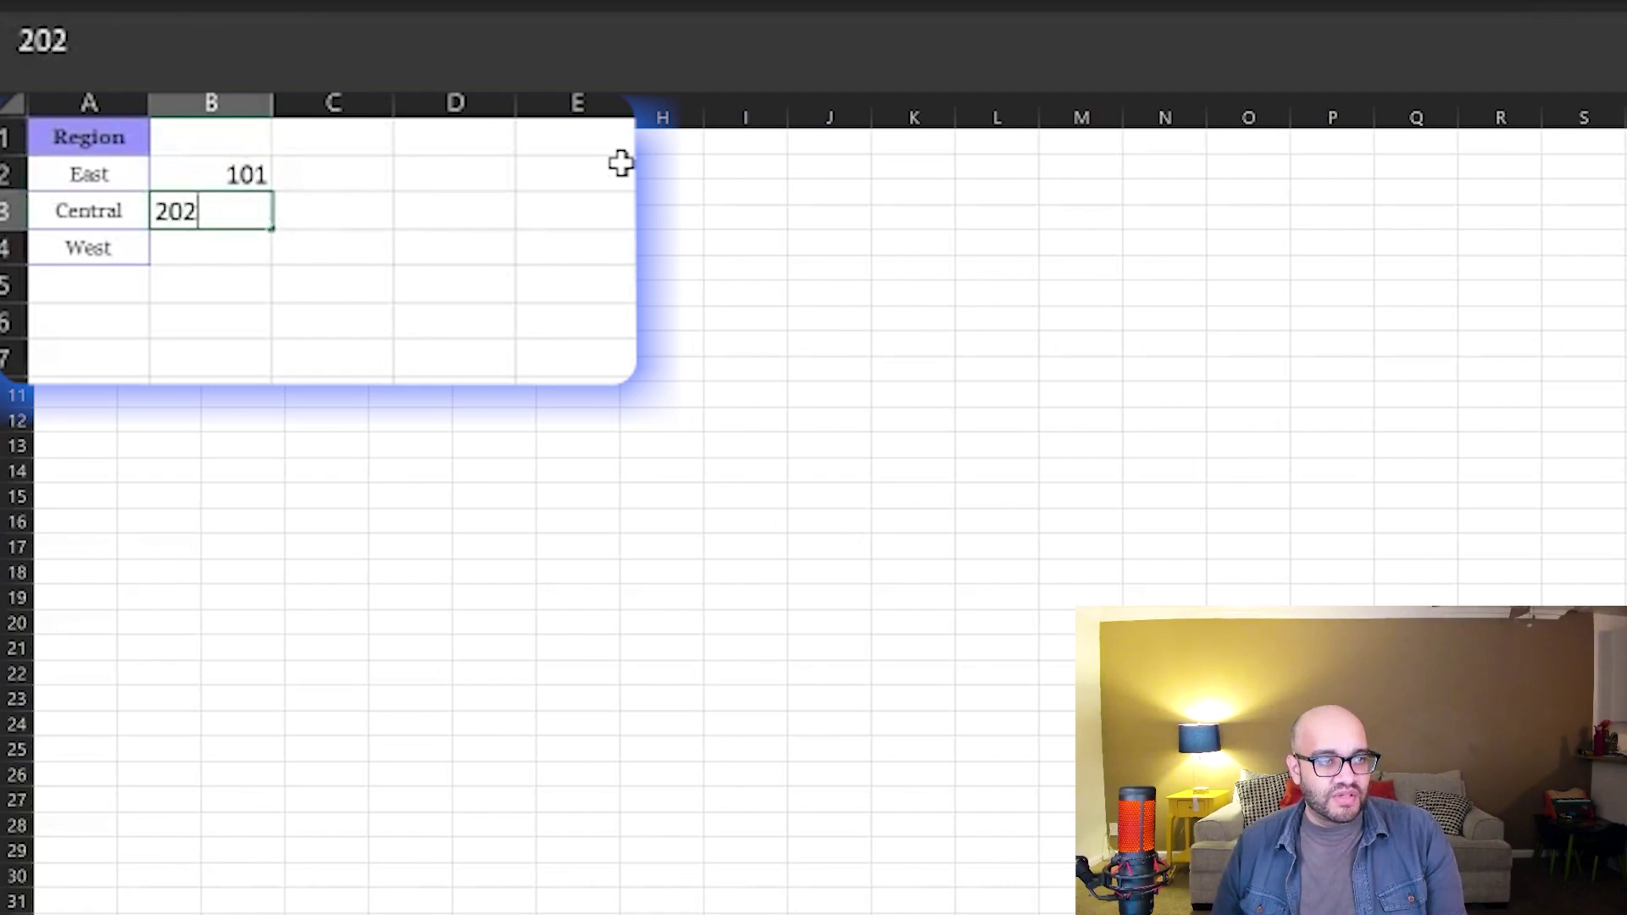
key("Return")
type("303")
- Add the header "Region Code" in cell B1 above the codes
key("Up")
key("Up")
key("Up")
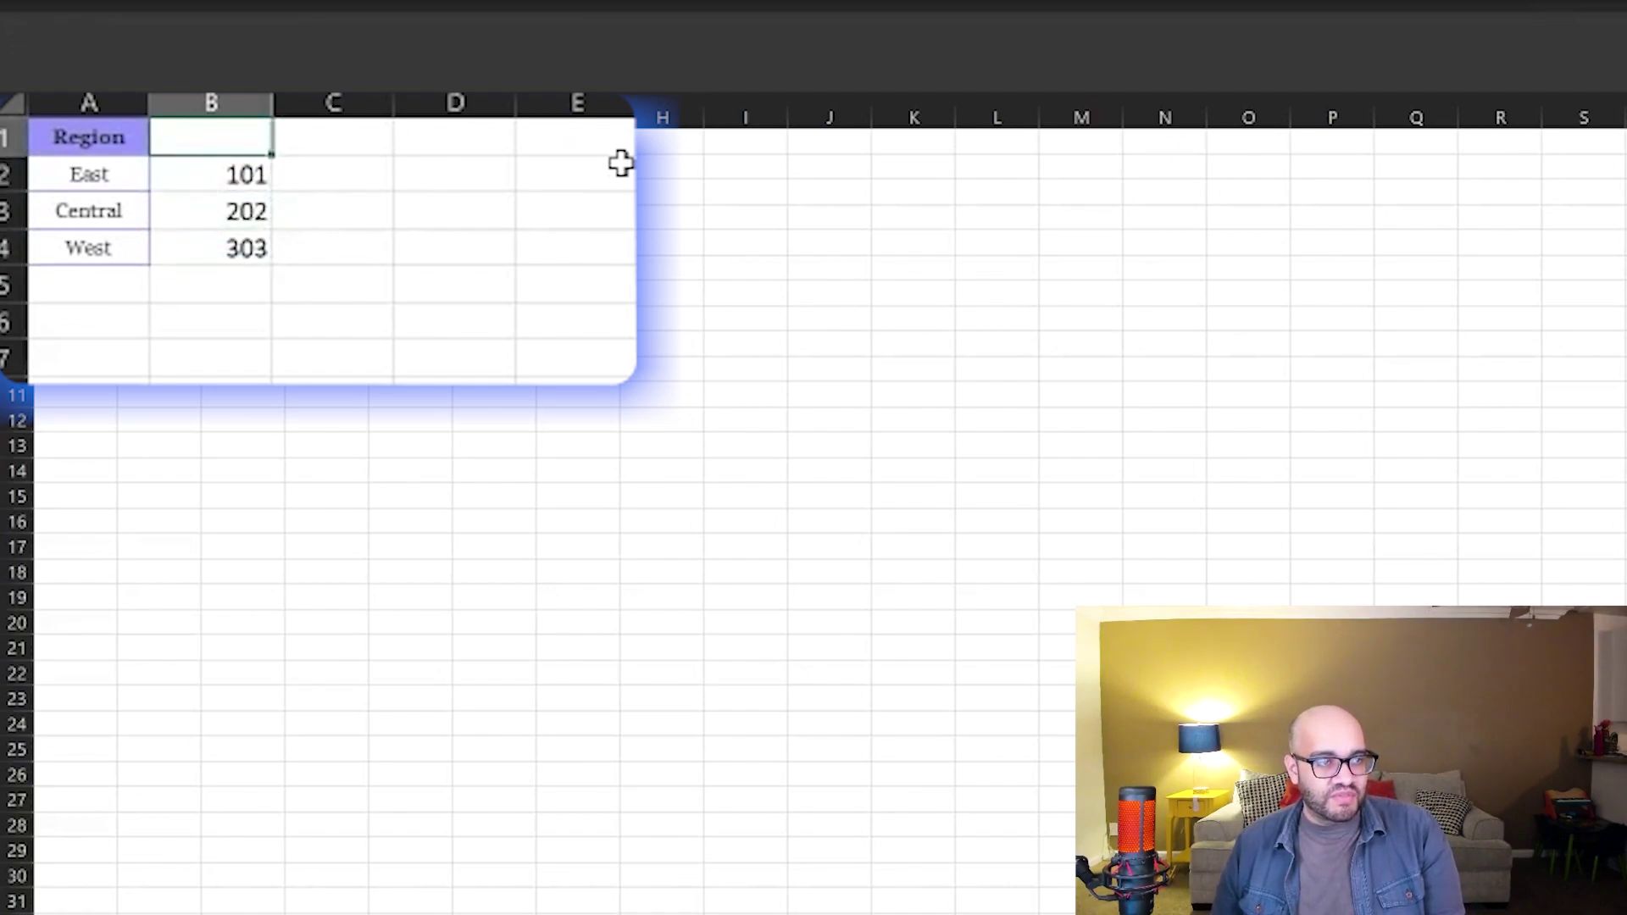
type("Region Code")
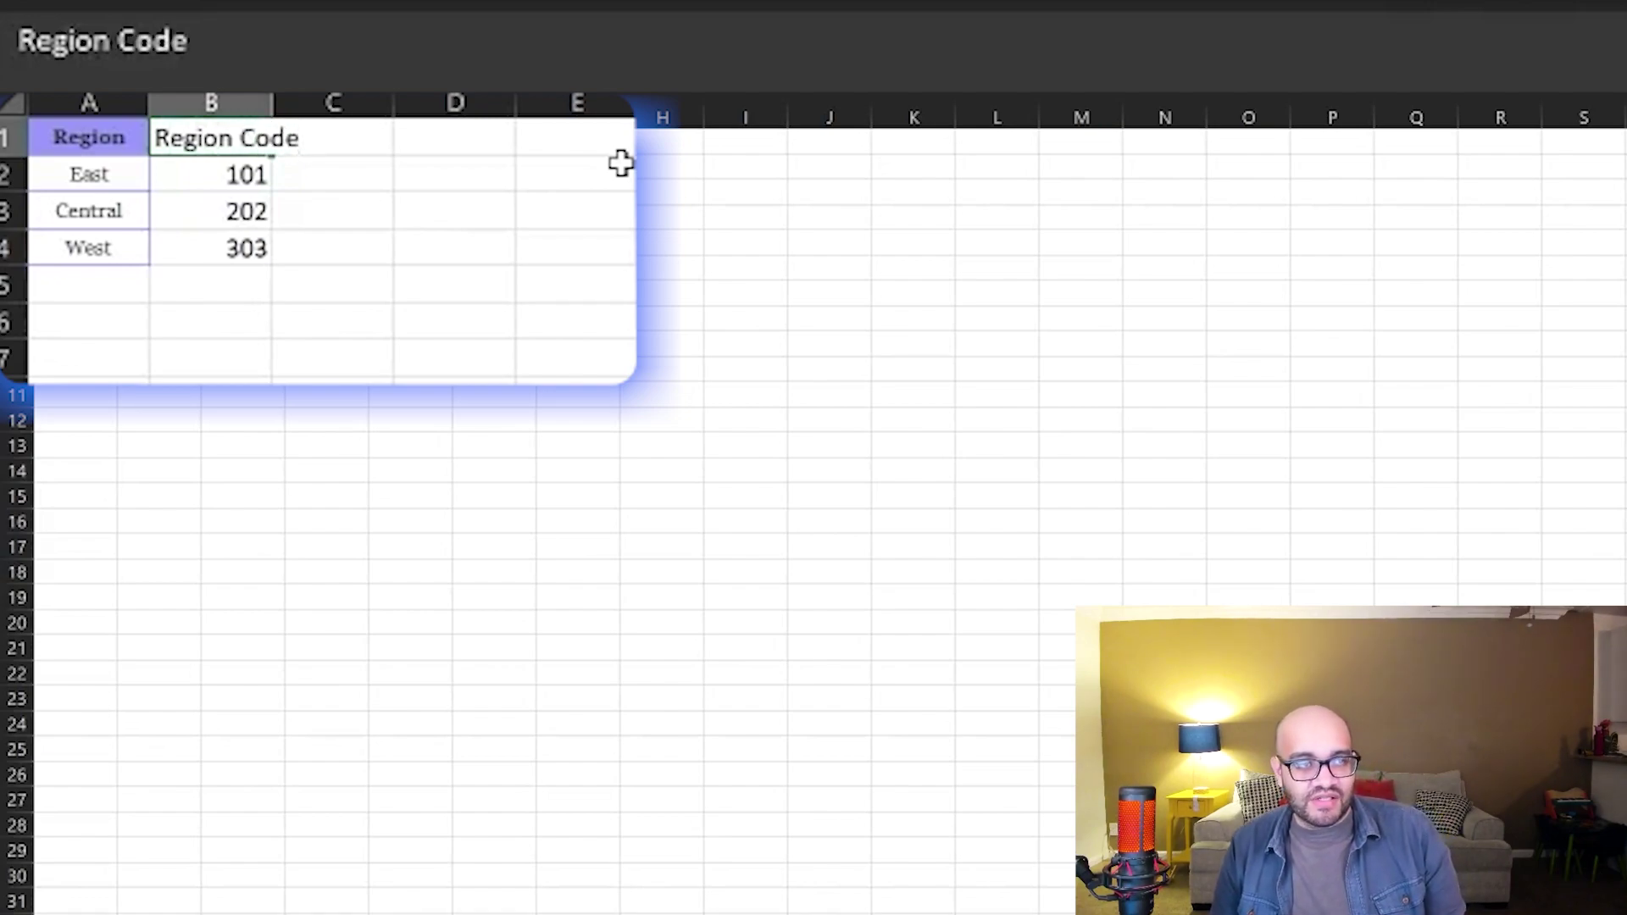
key("Return")
- Format the header cells A1:B1 with a light green fill and green text
left_click_drag(98, 134, 229, 243)
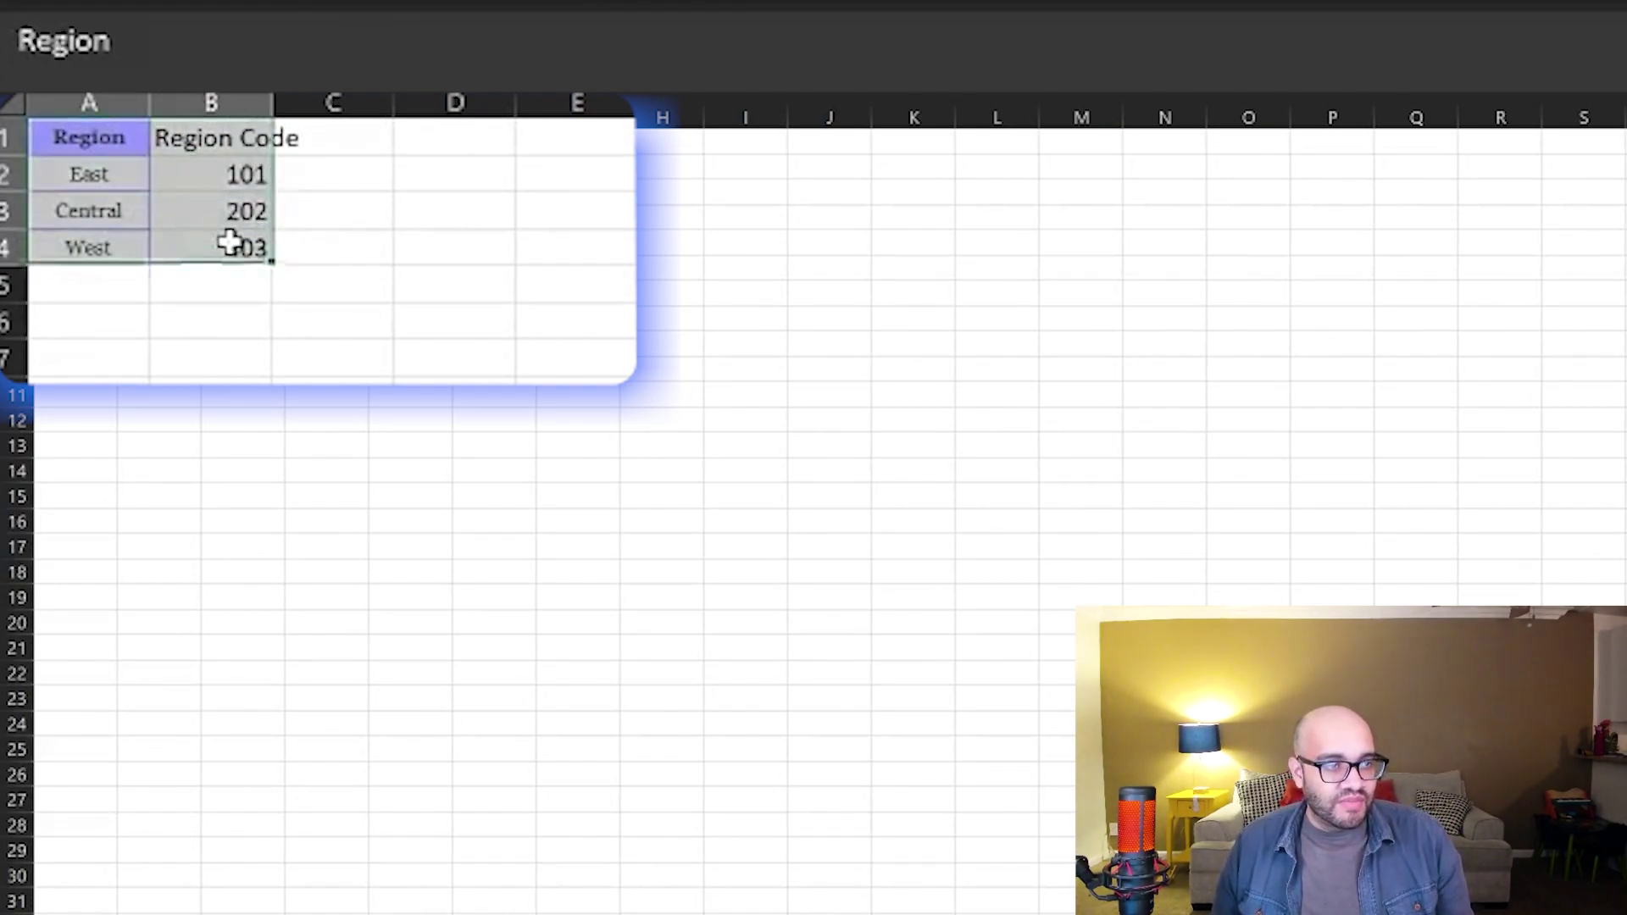
left_click(396, 3)
left_click(200, 102)
left_click_drag(108, 135, 208, 136)
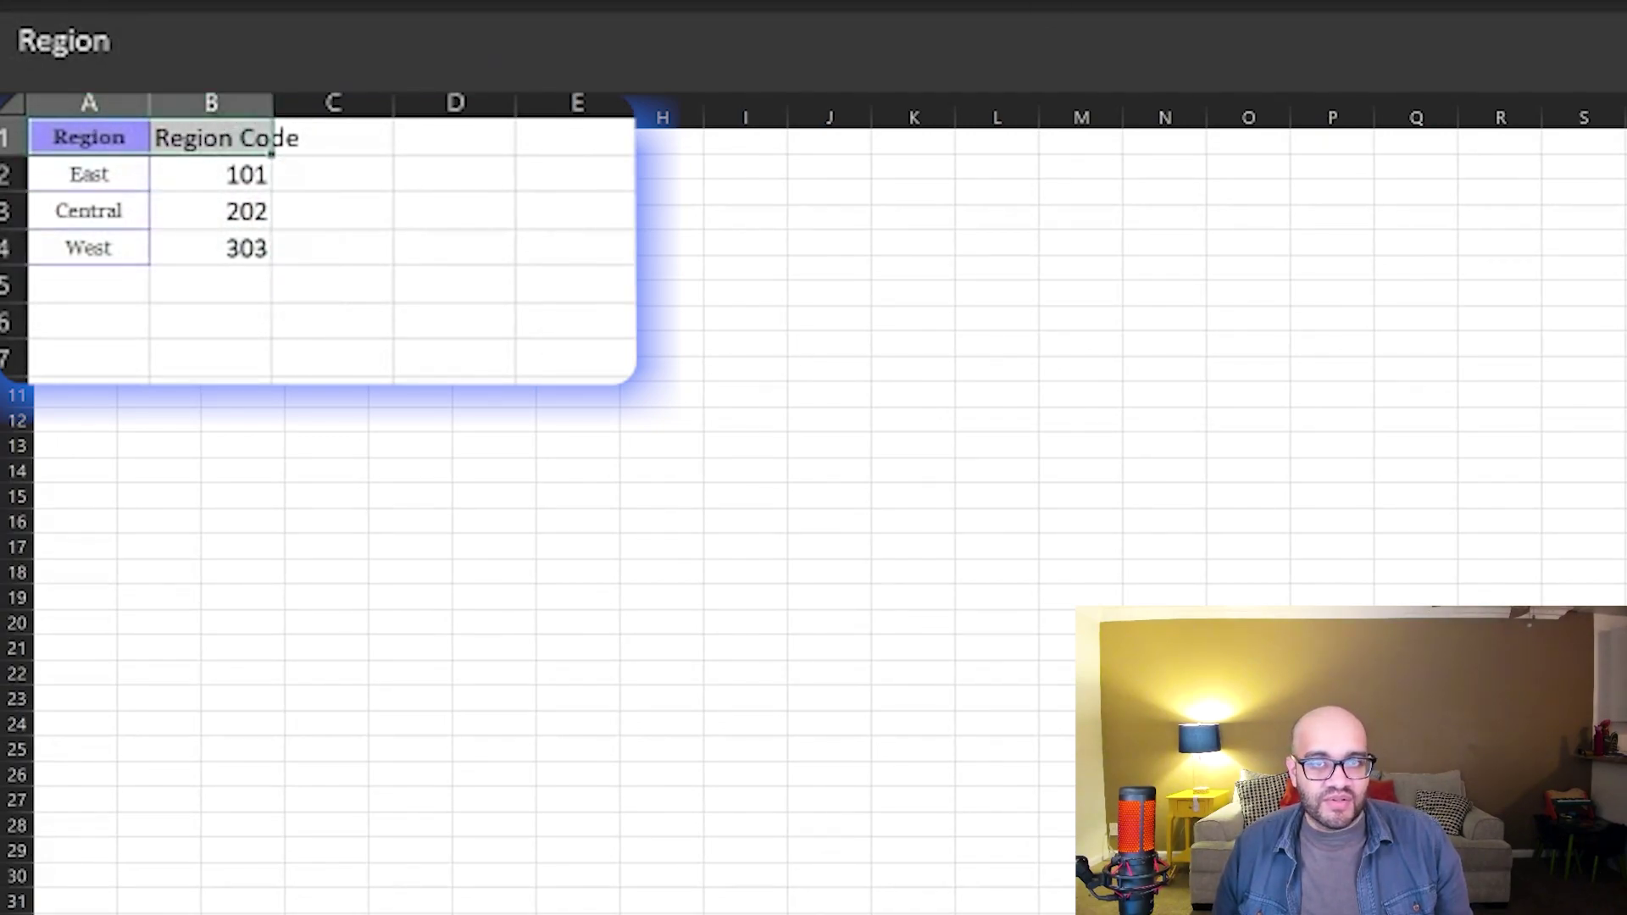
left_click(402, 243)
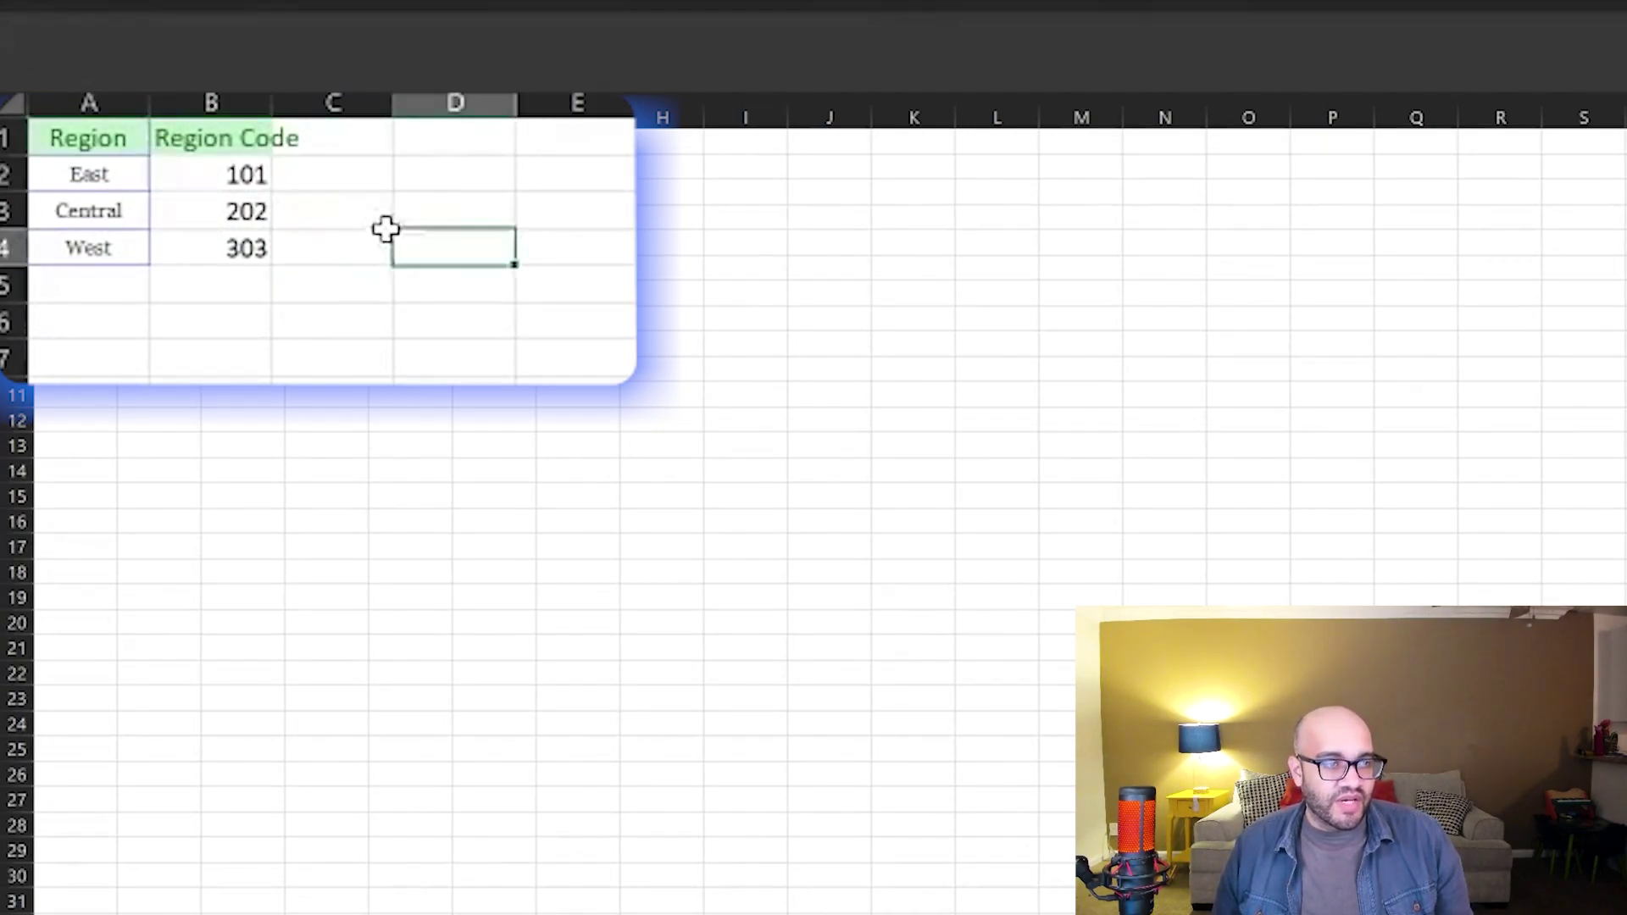
- Review each region in A2:A4 together with its code in column B
left_click(89, 167)
left_click(200, 171)
left_click(100, 208)
left_click(204, 206)
left_click(97, 246)
left_click(200, 246)
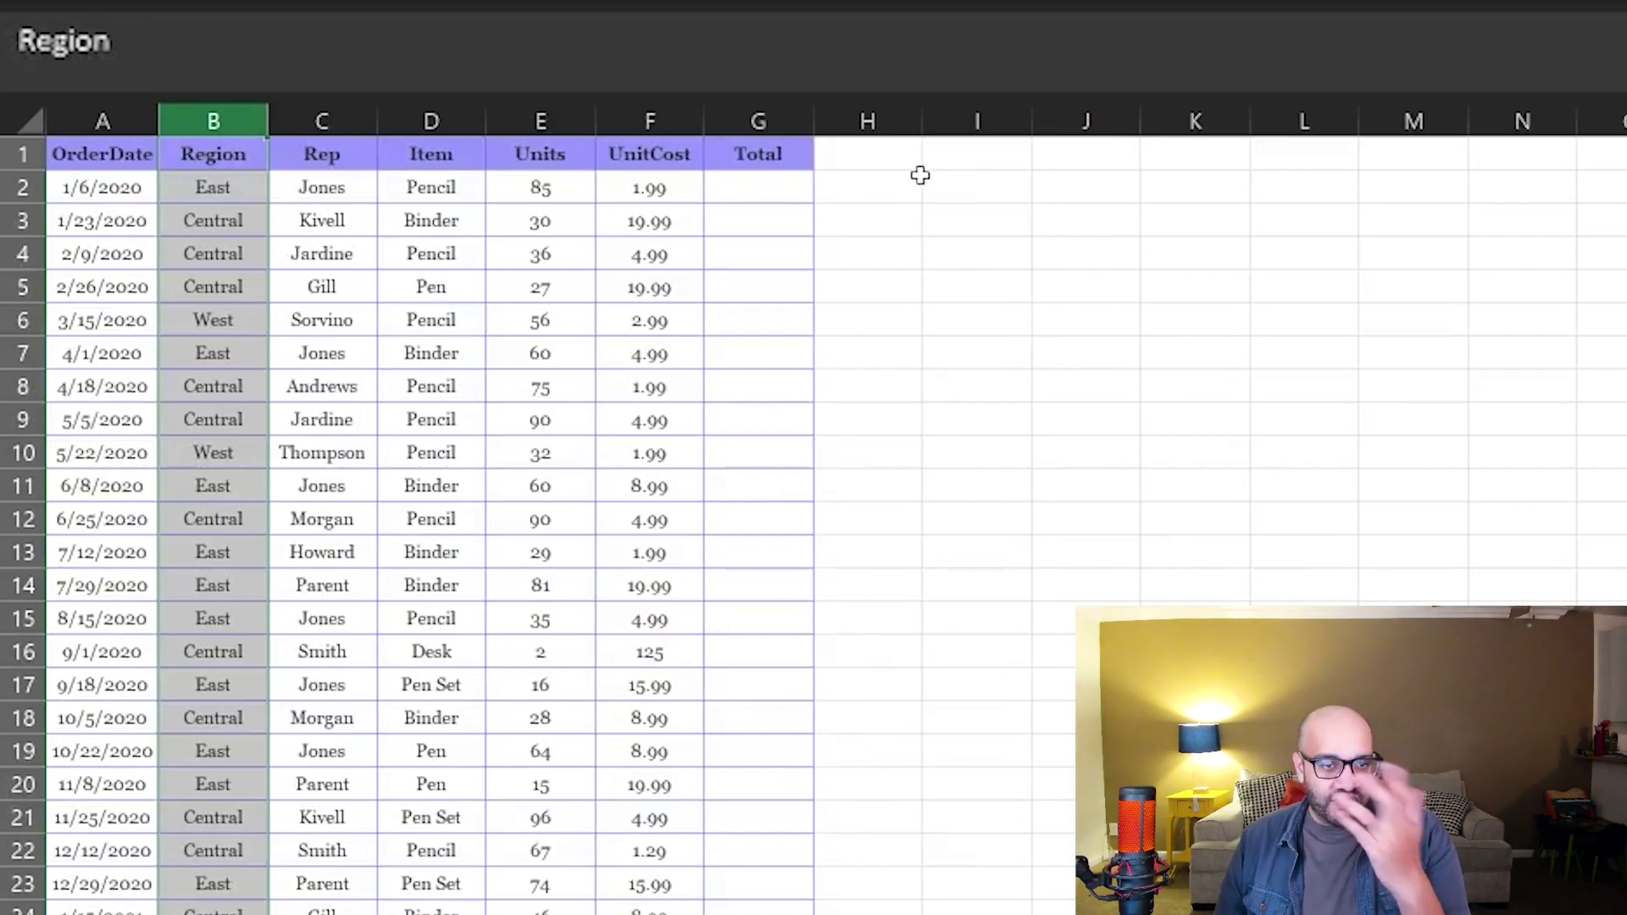
- Add a "Region Code" header in H1 of the orders sheet, styled and wrapped like a table header, and fit the column width
left_click(919, 182)
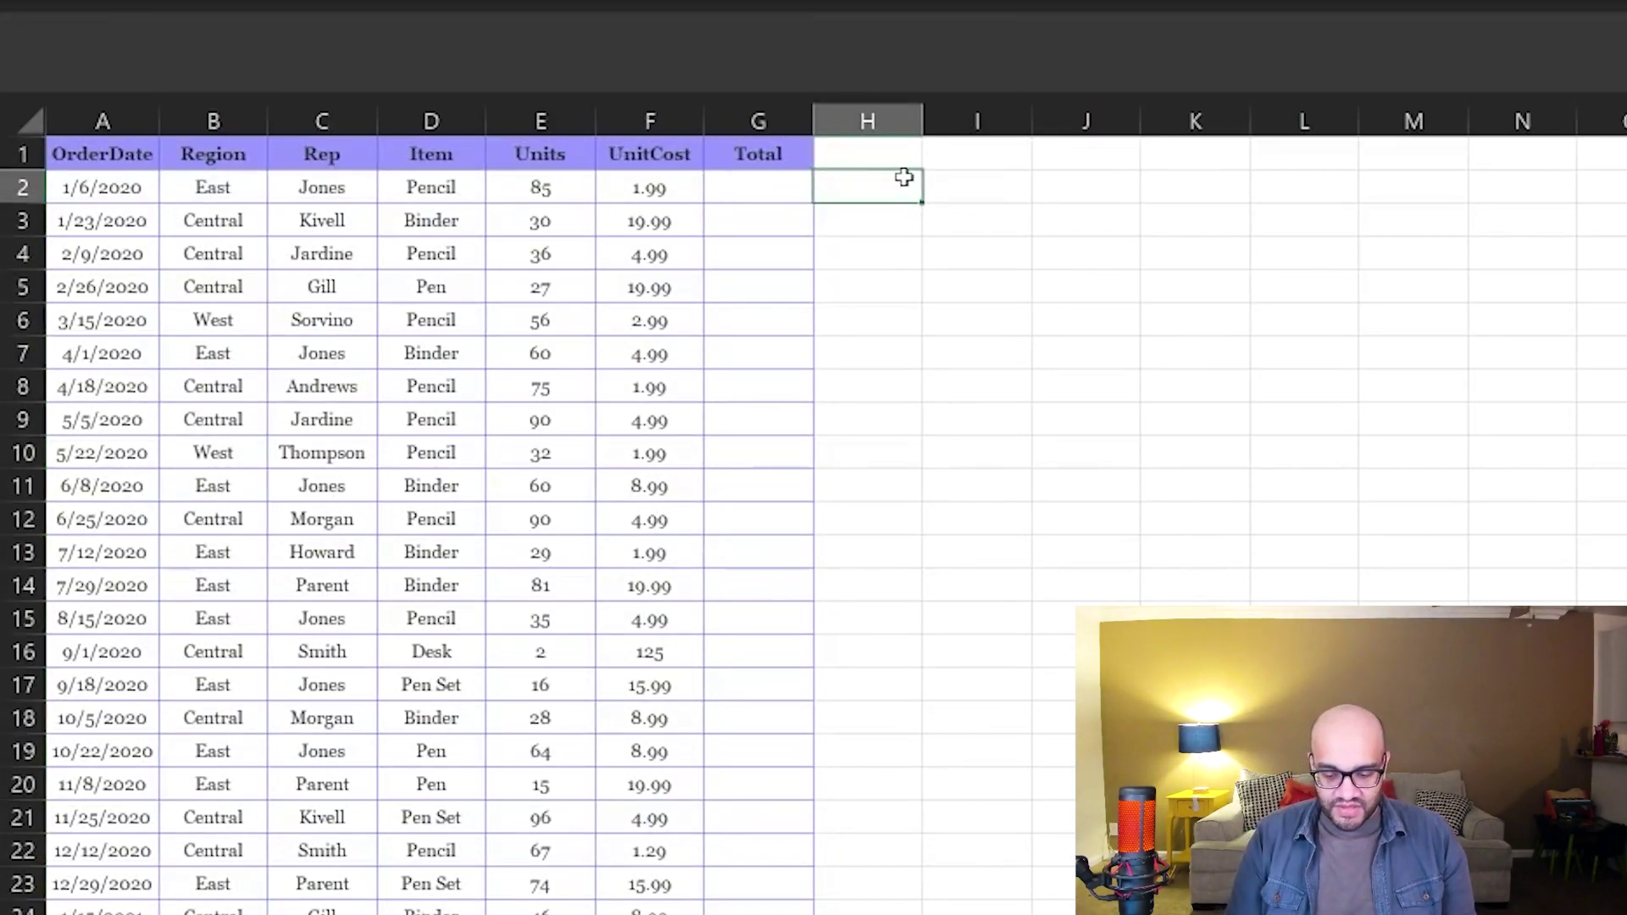
key("Up")
type("Region Cod")
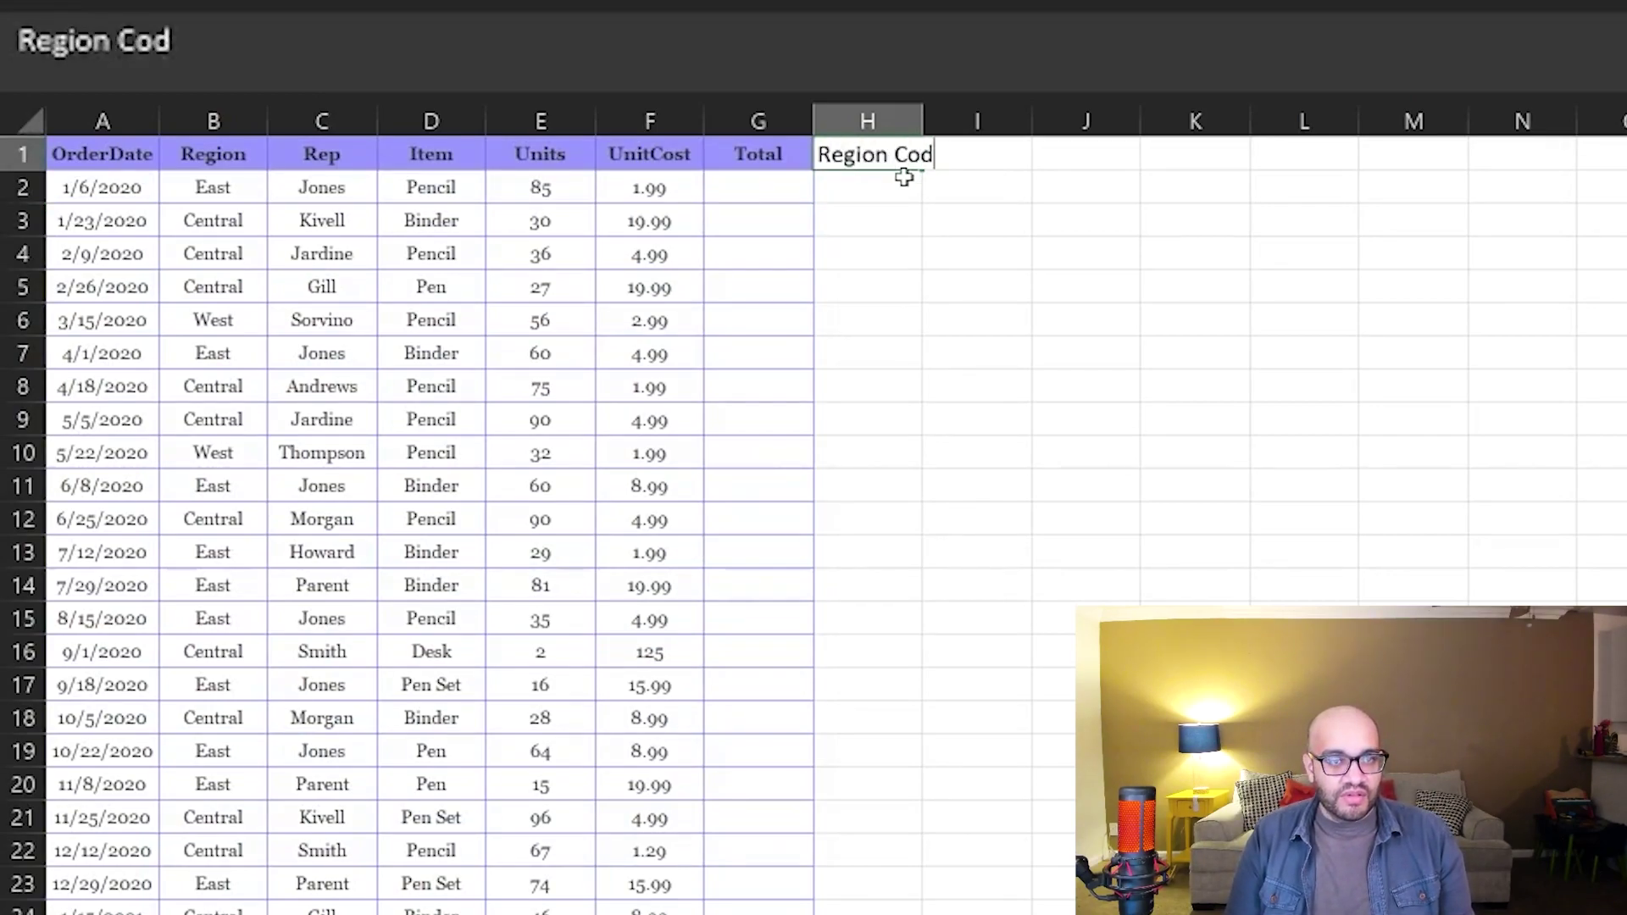
type("e")
key("Return")
double_click(924, 121)
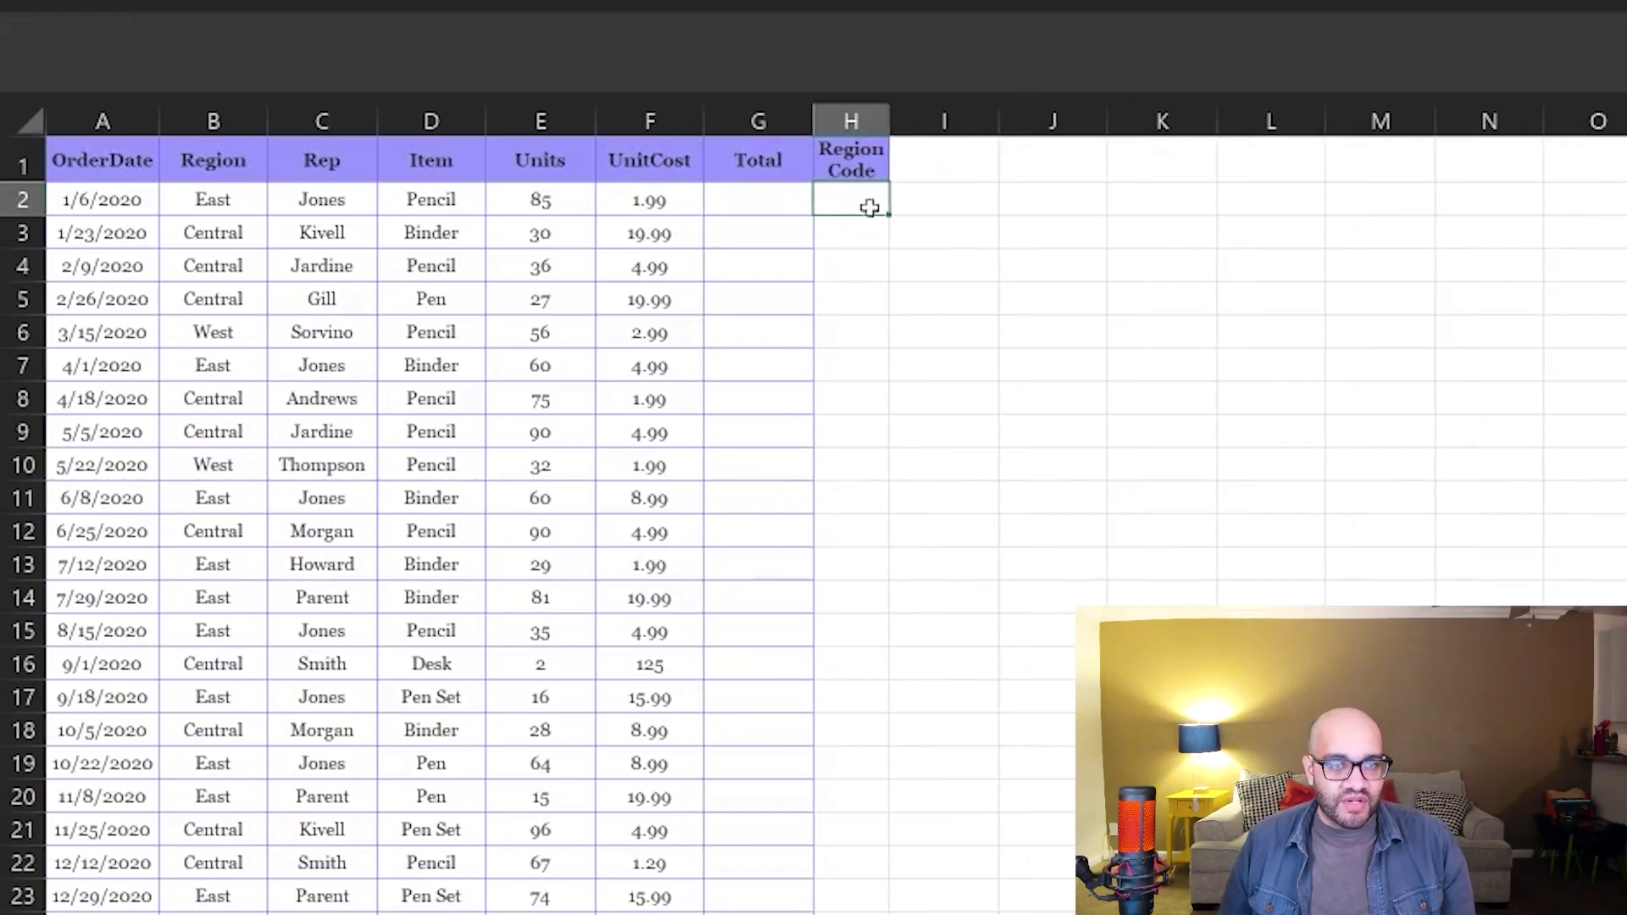
- Enter =VLOOKUP(B2,Sheet2!A:B,2,FALSE) in H2 to look up the order's region code on the second sheet
left_click_drag(193, 204, 192, 507)
left_click(850, 190)
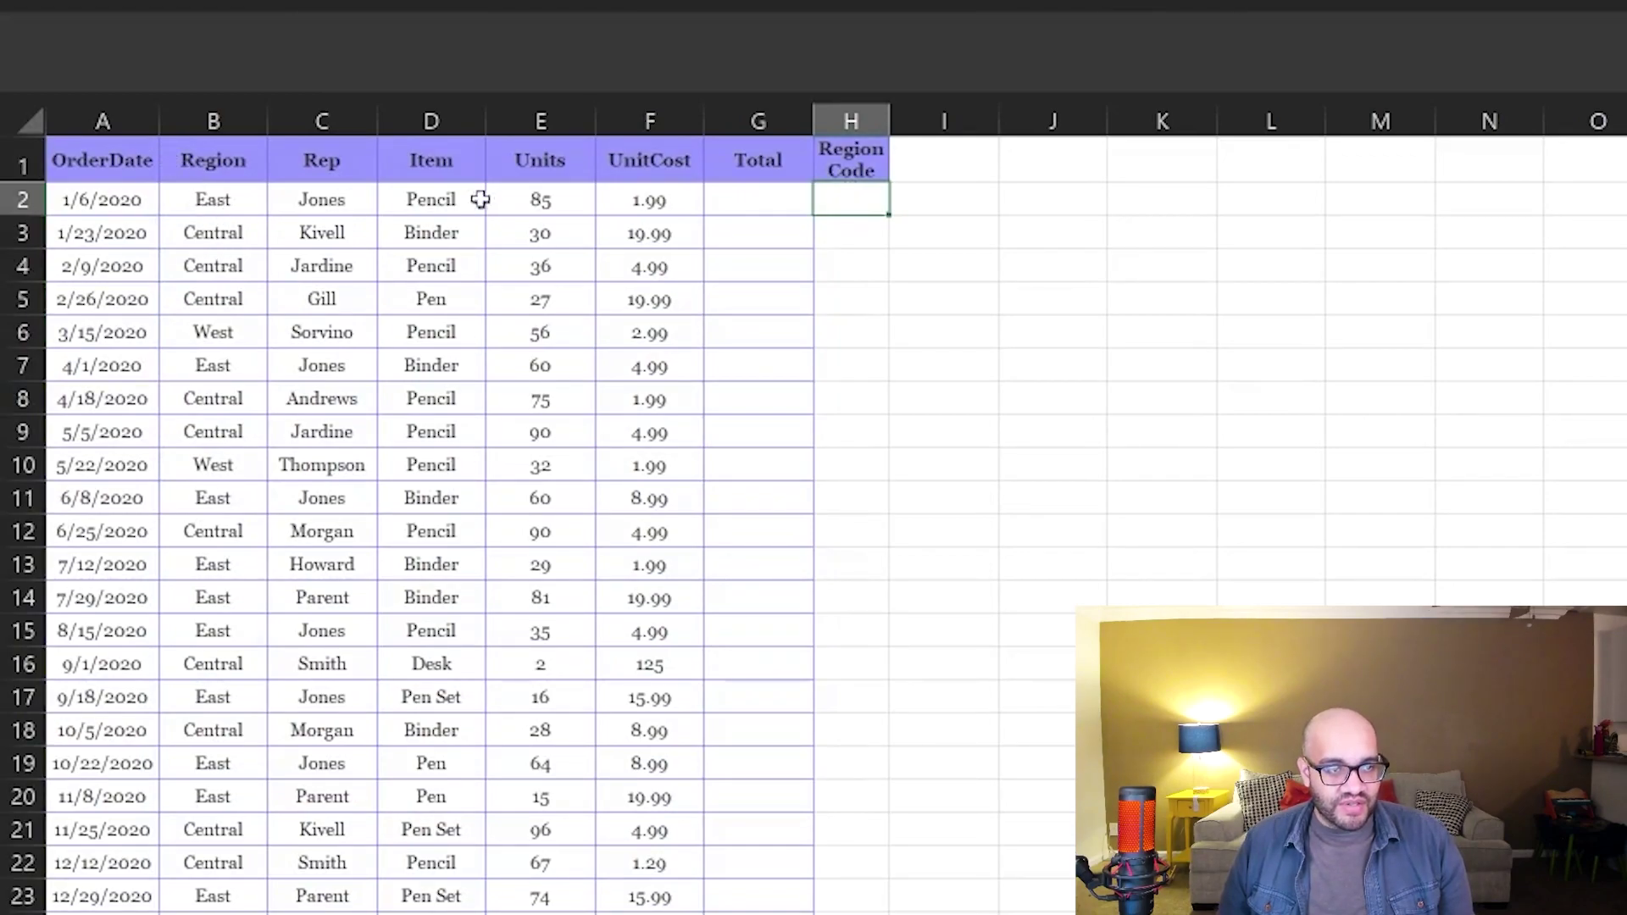
type("=vlookup(")
key("BackSpace")
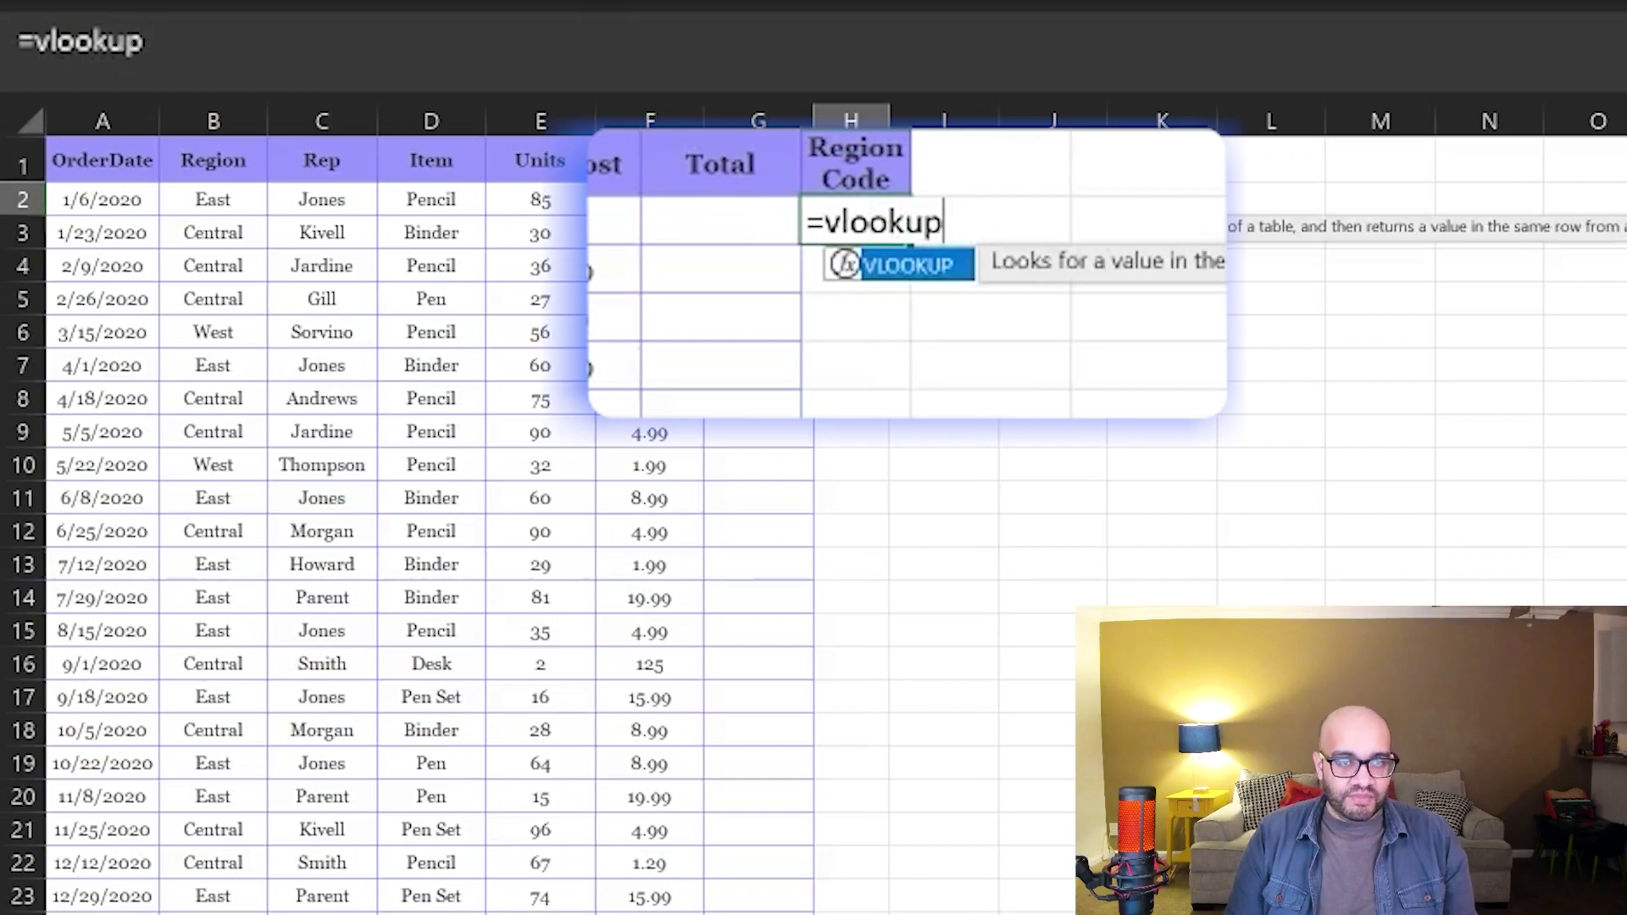
type("(")
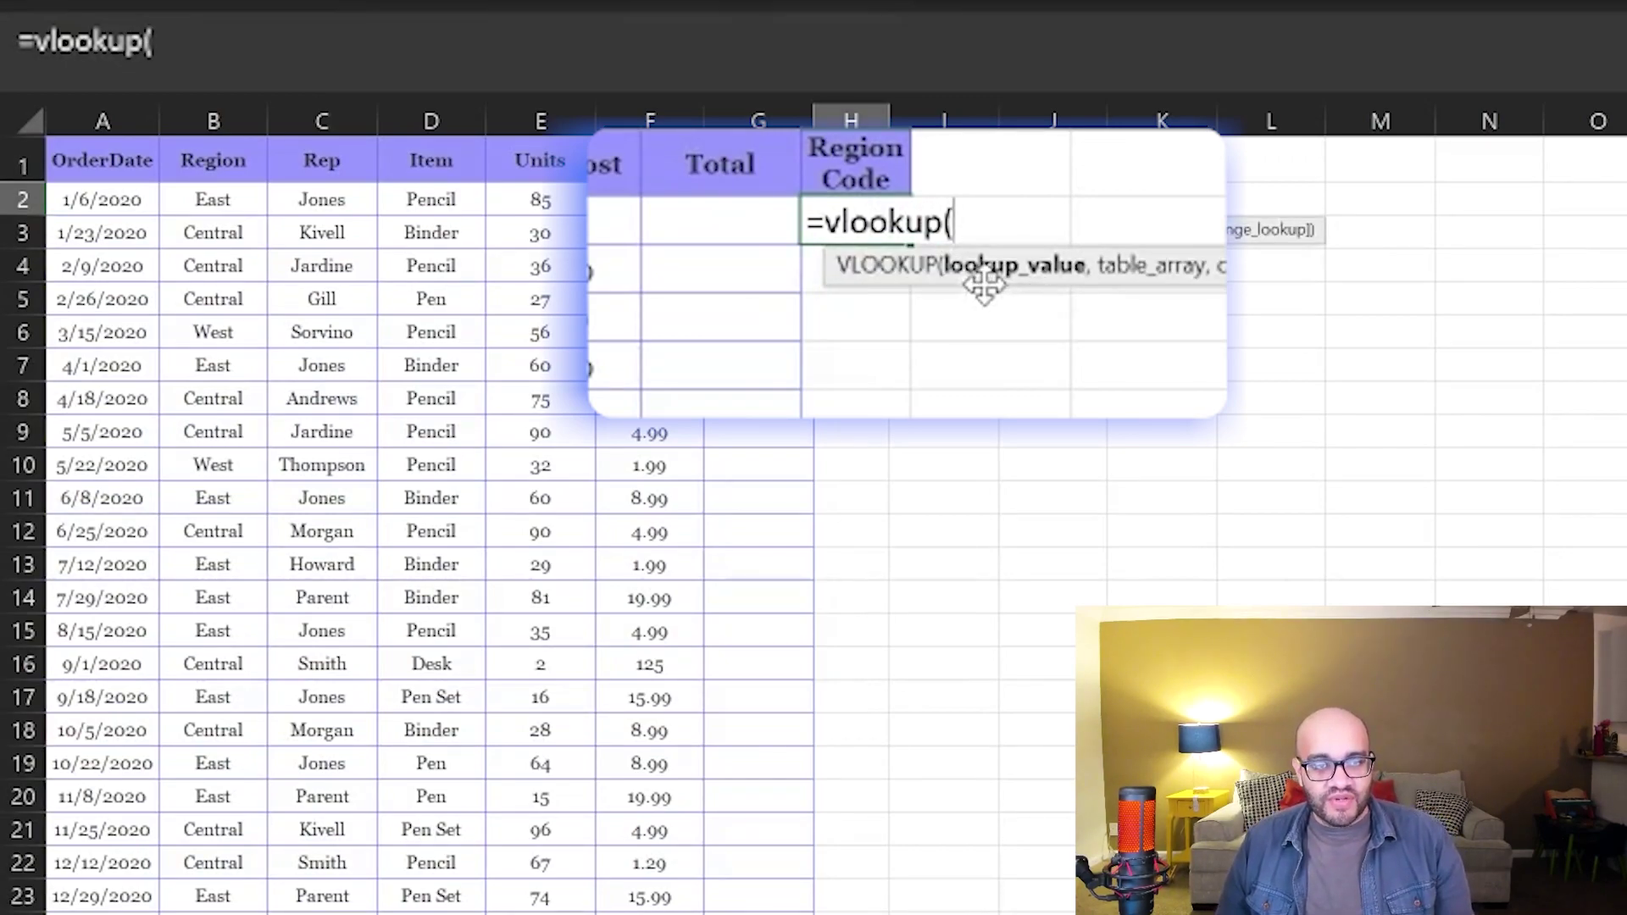
left_click(211, 201)
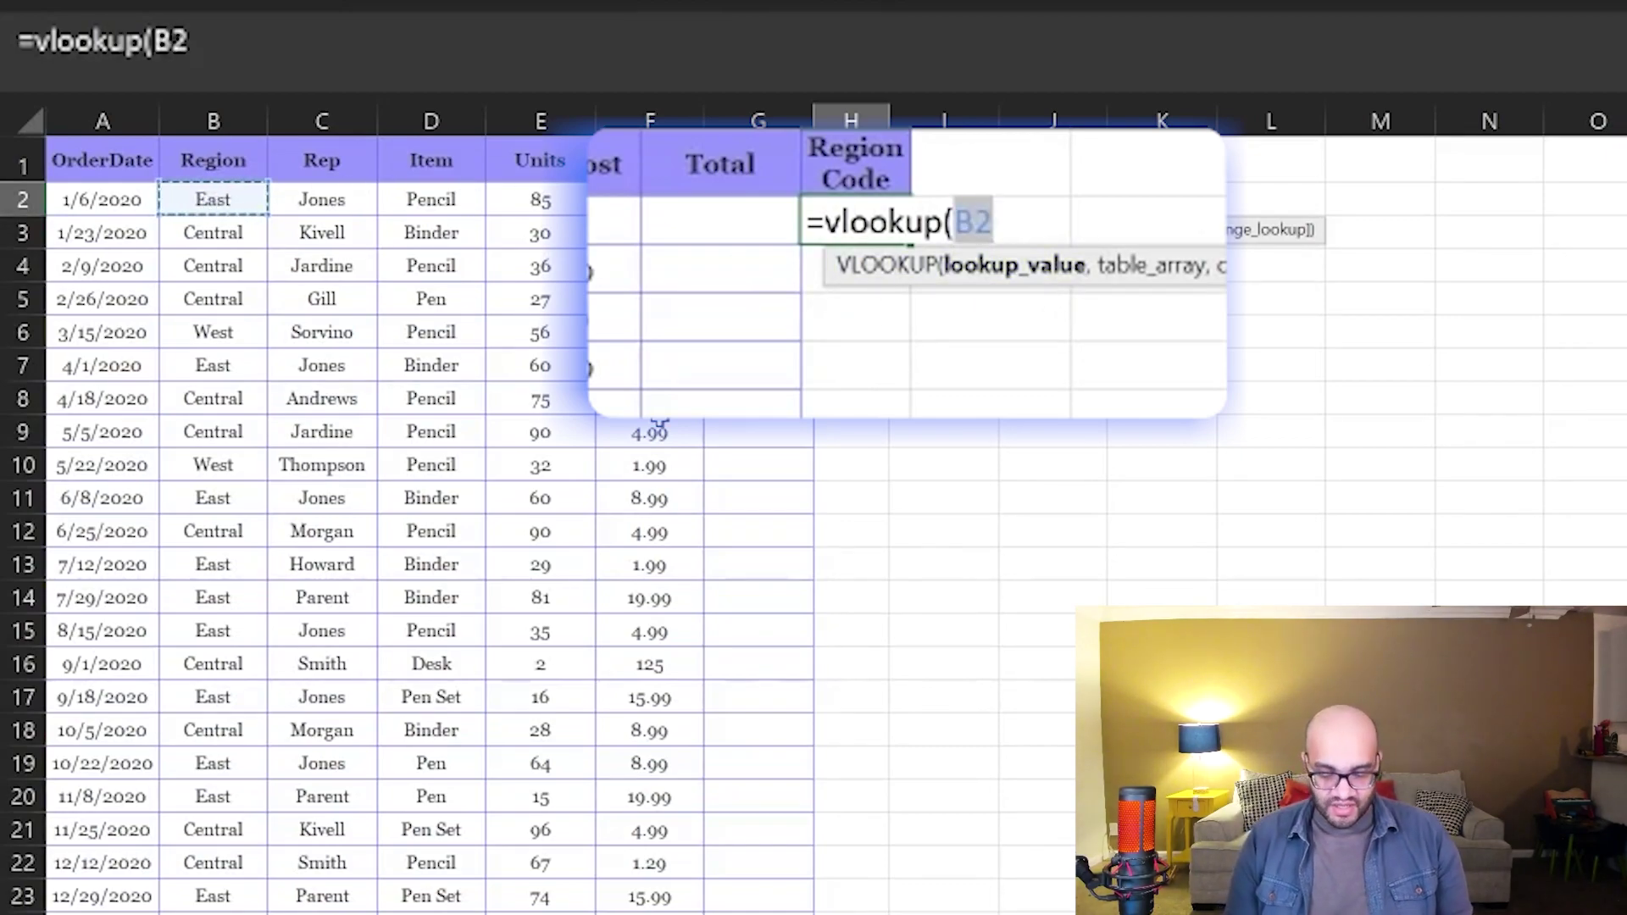
type(",")
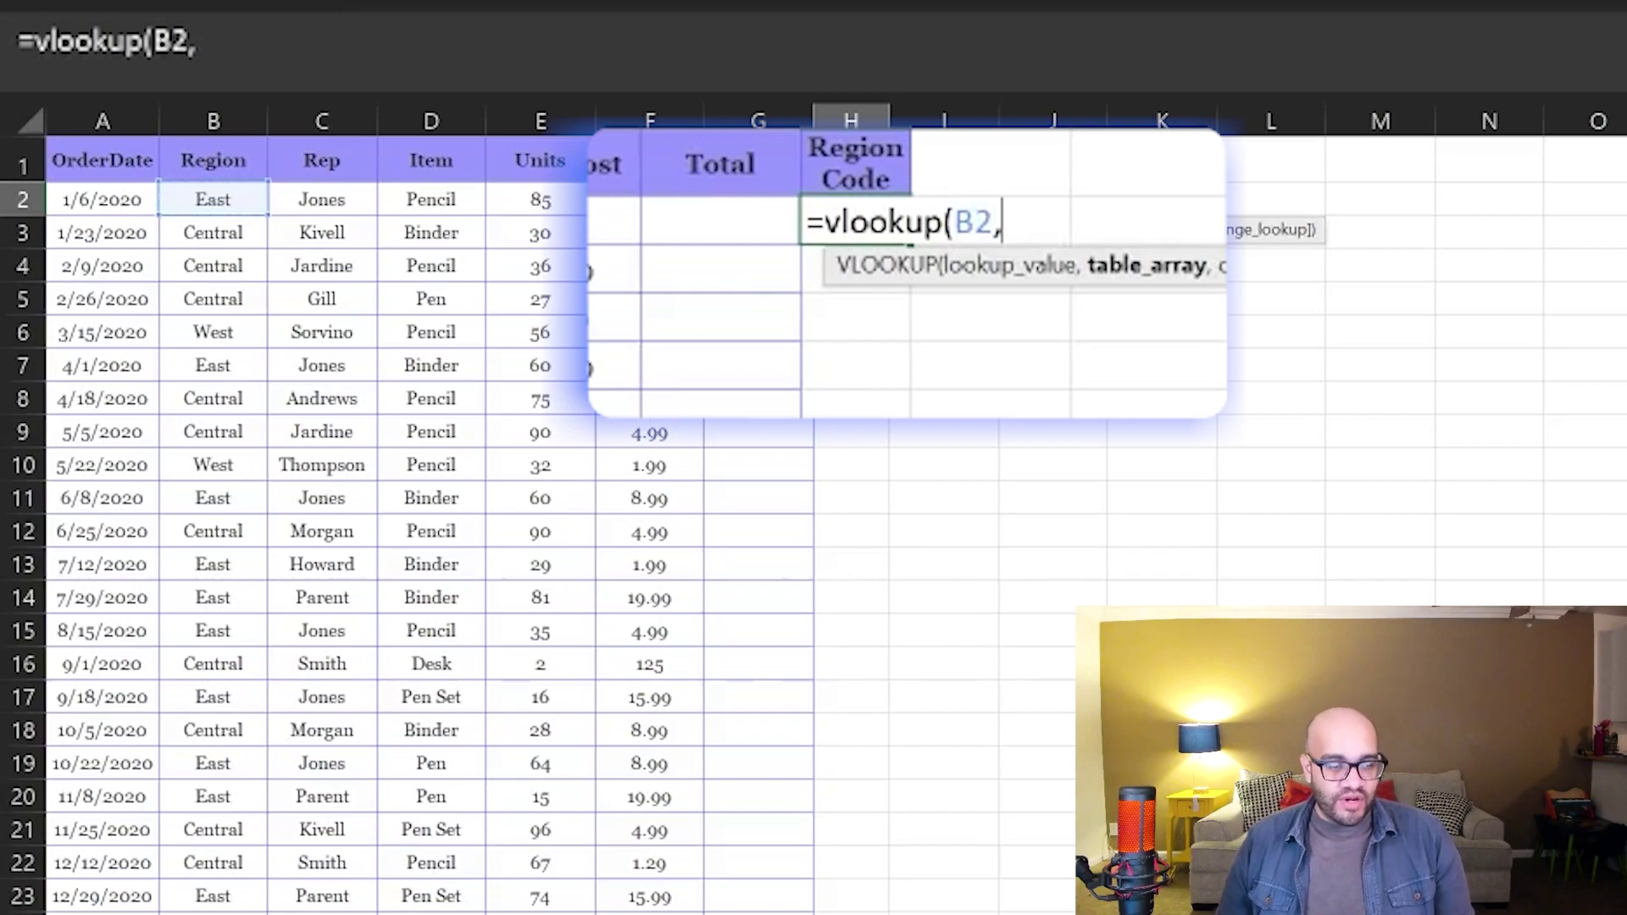
key("ctrl+Page_Down")
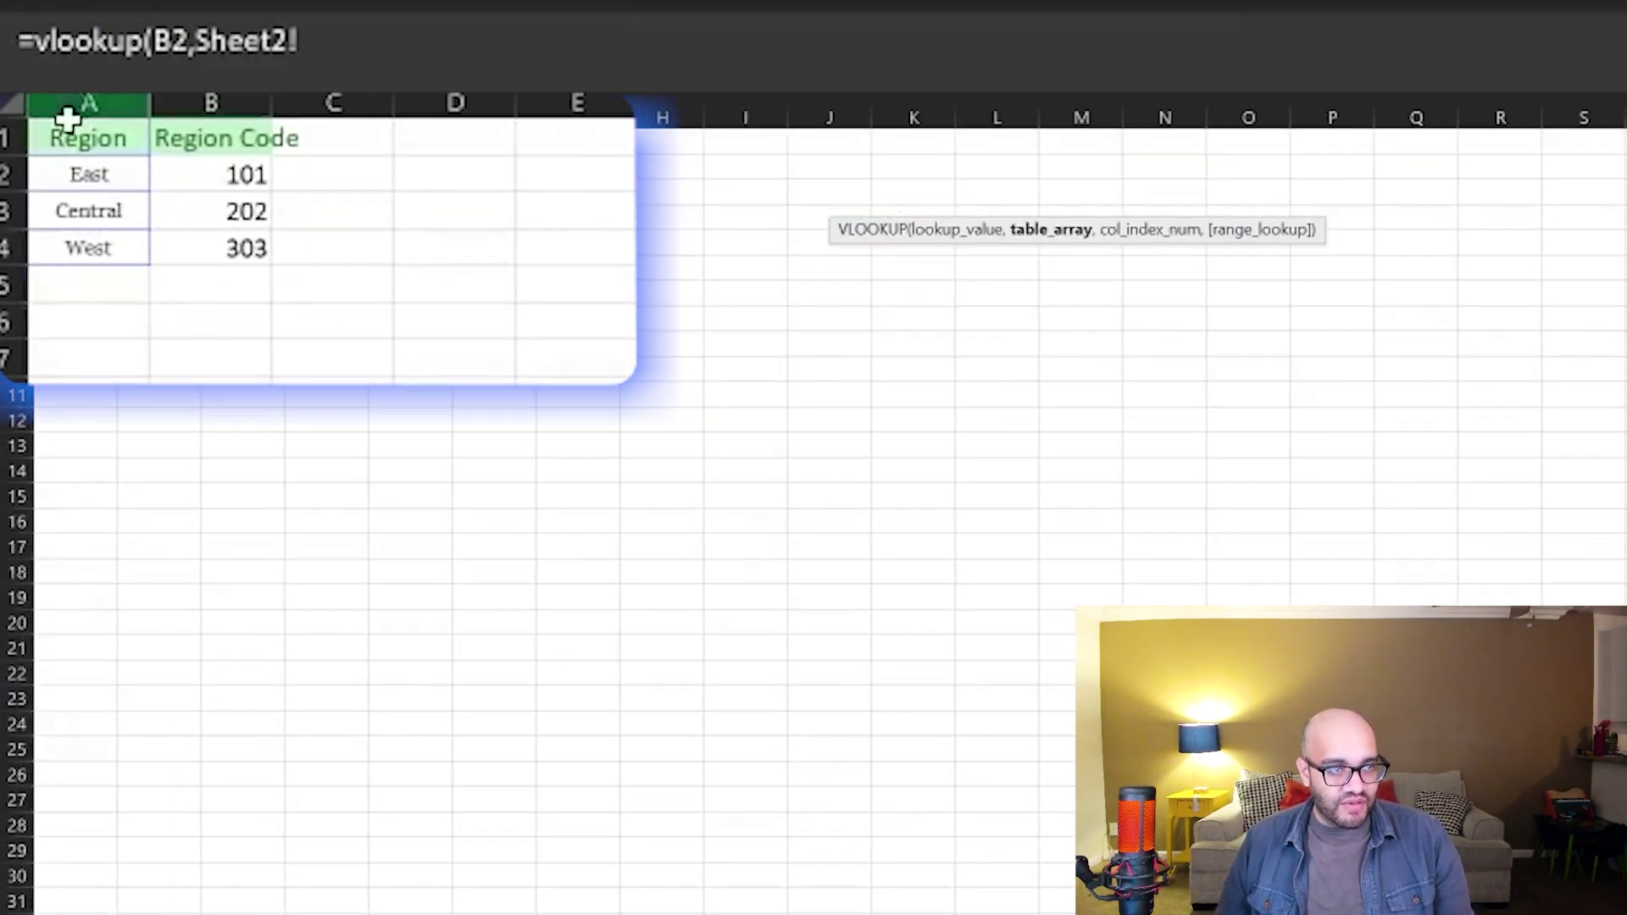
left_click_drag(89, 102, 183, 685)
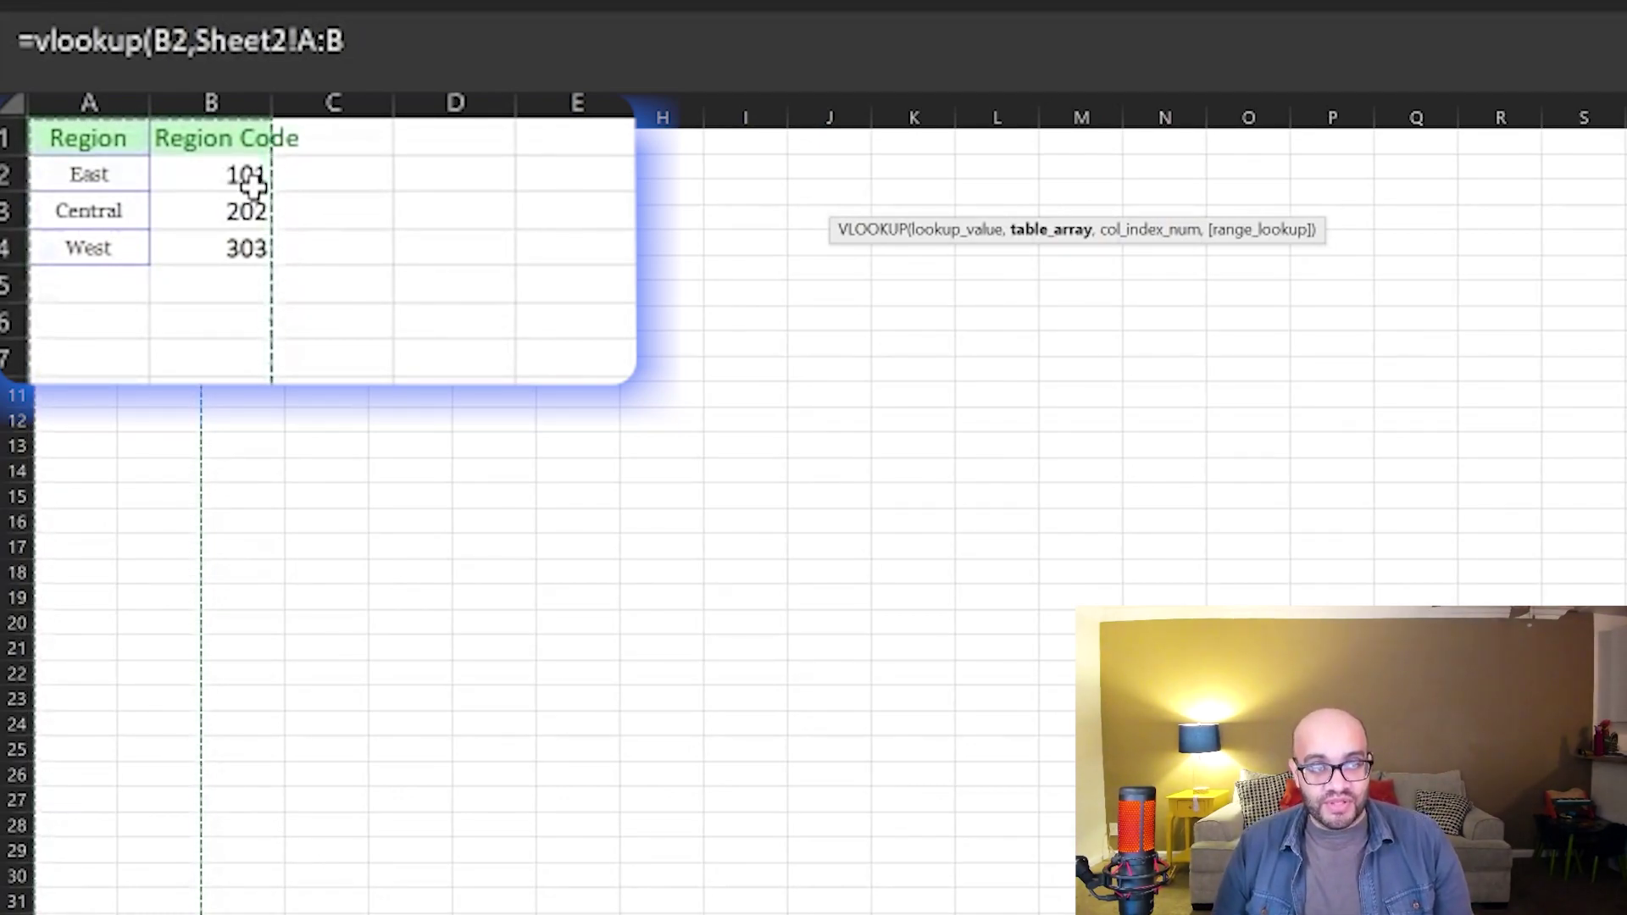
type(",2")
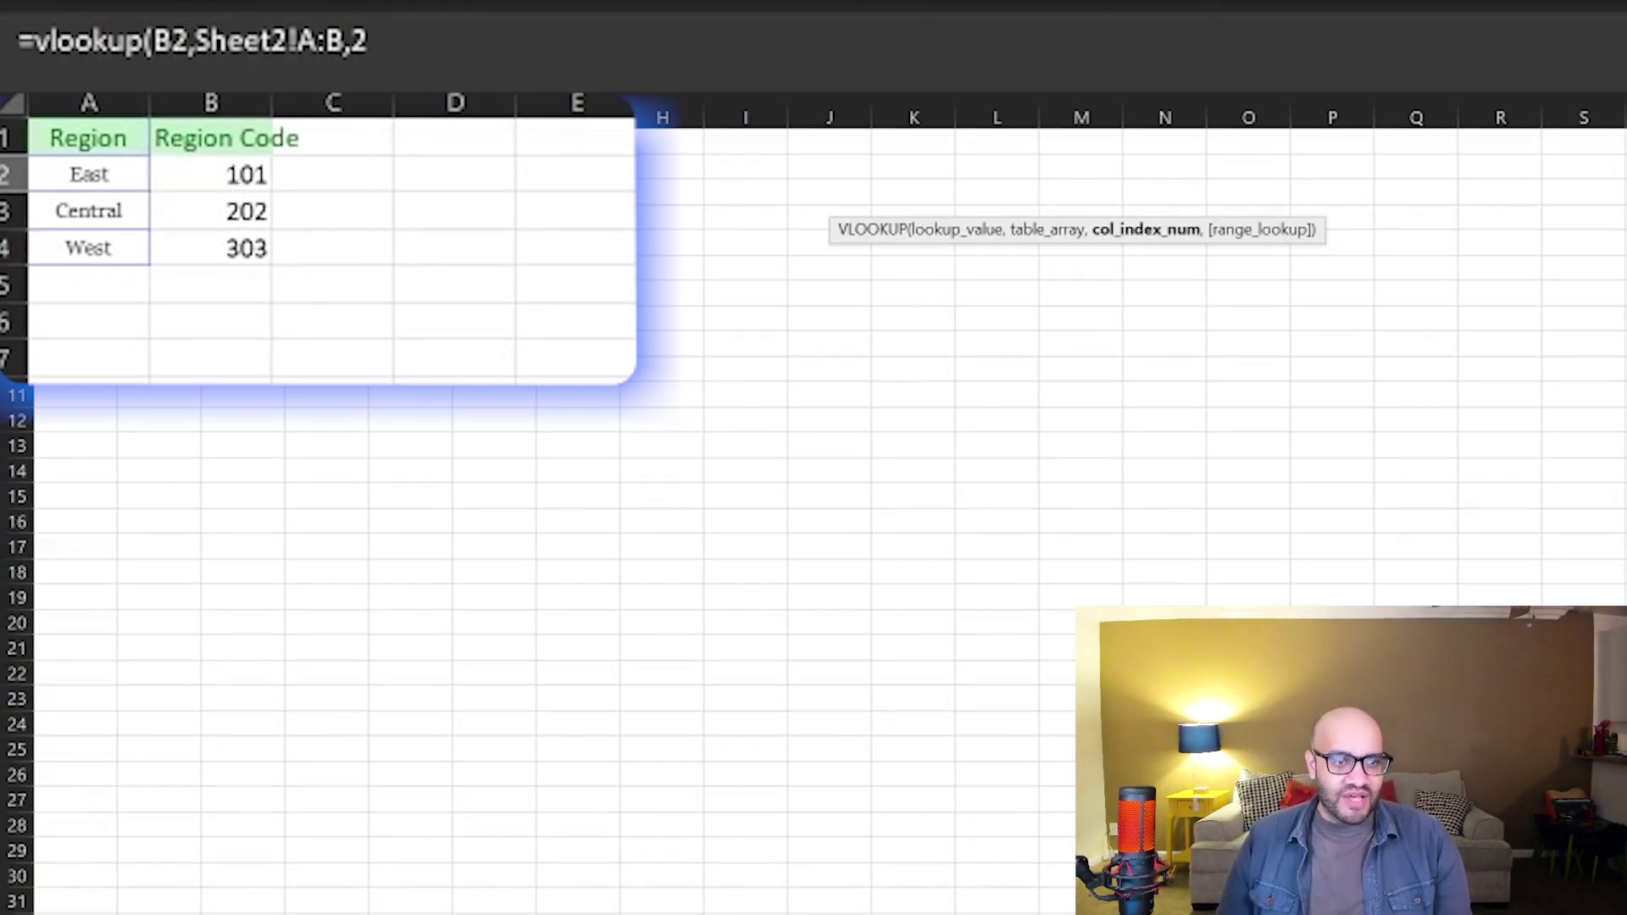
type(",false")
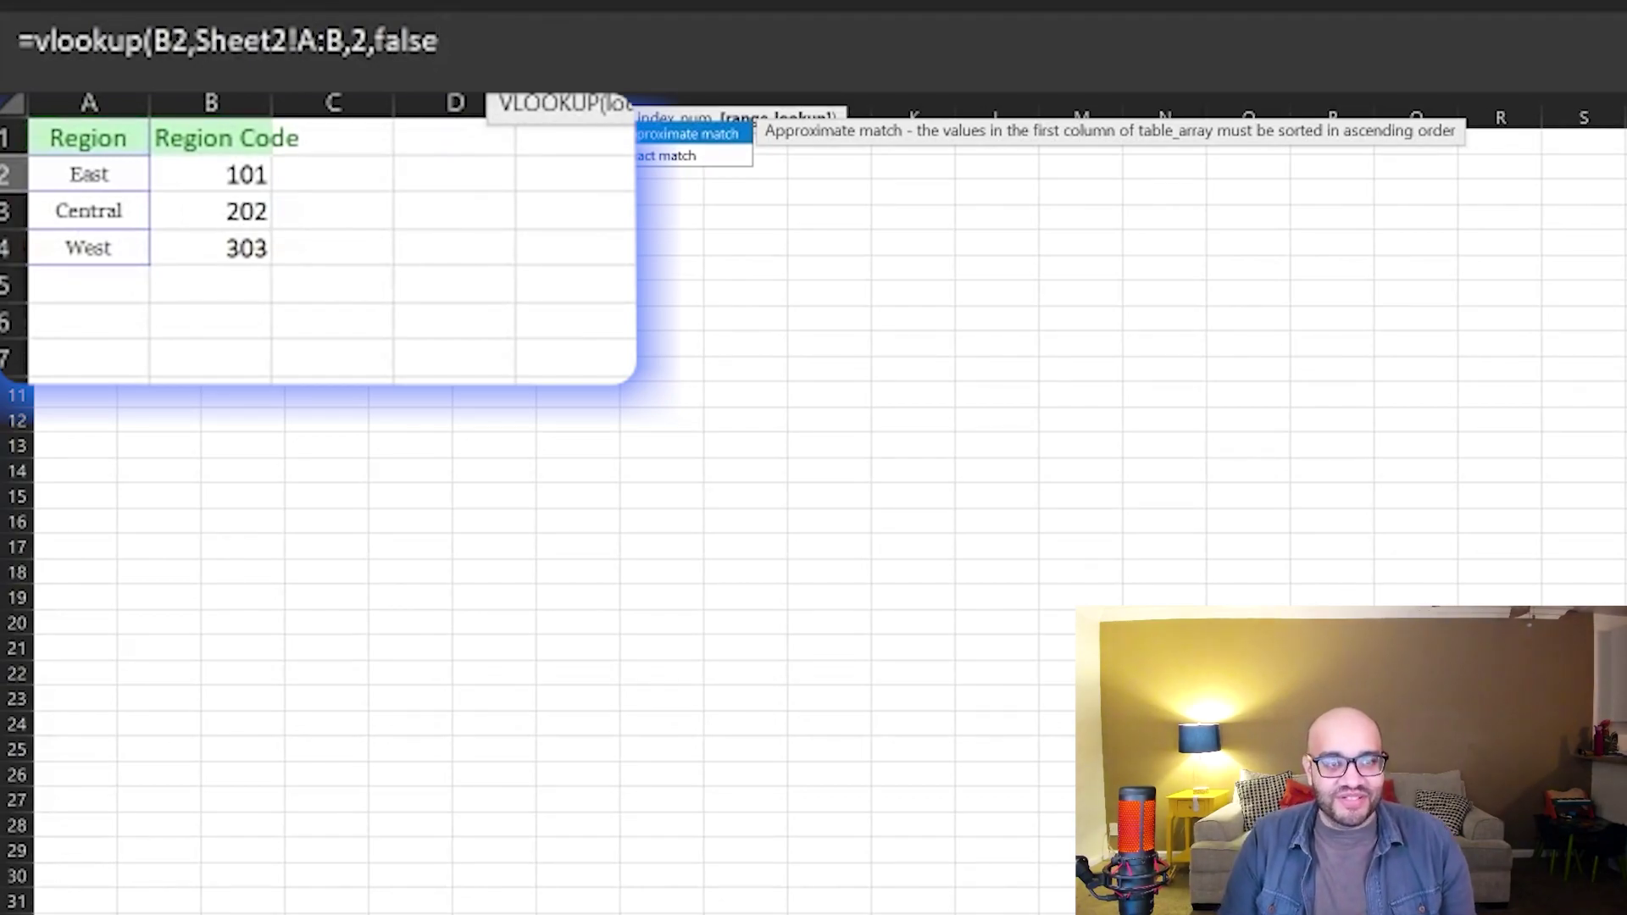
type(")")
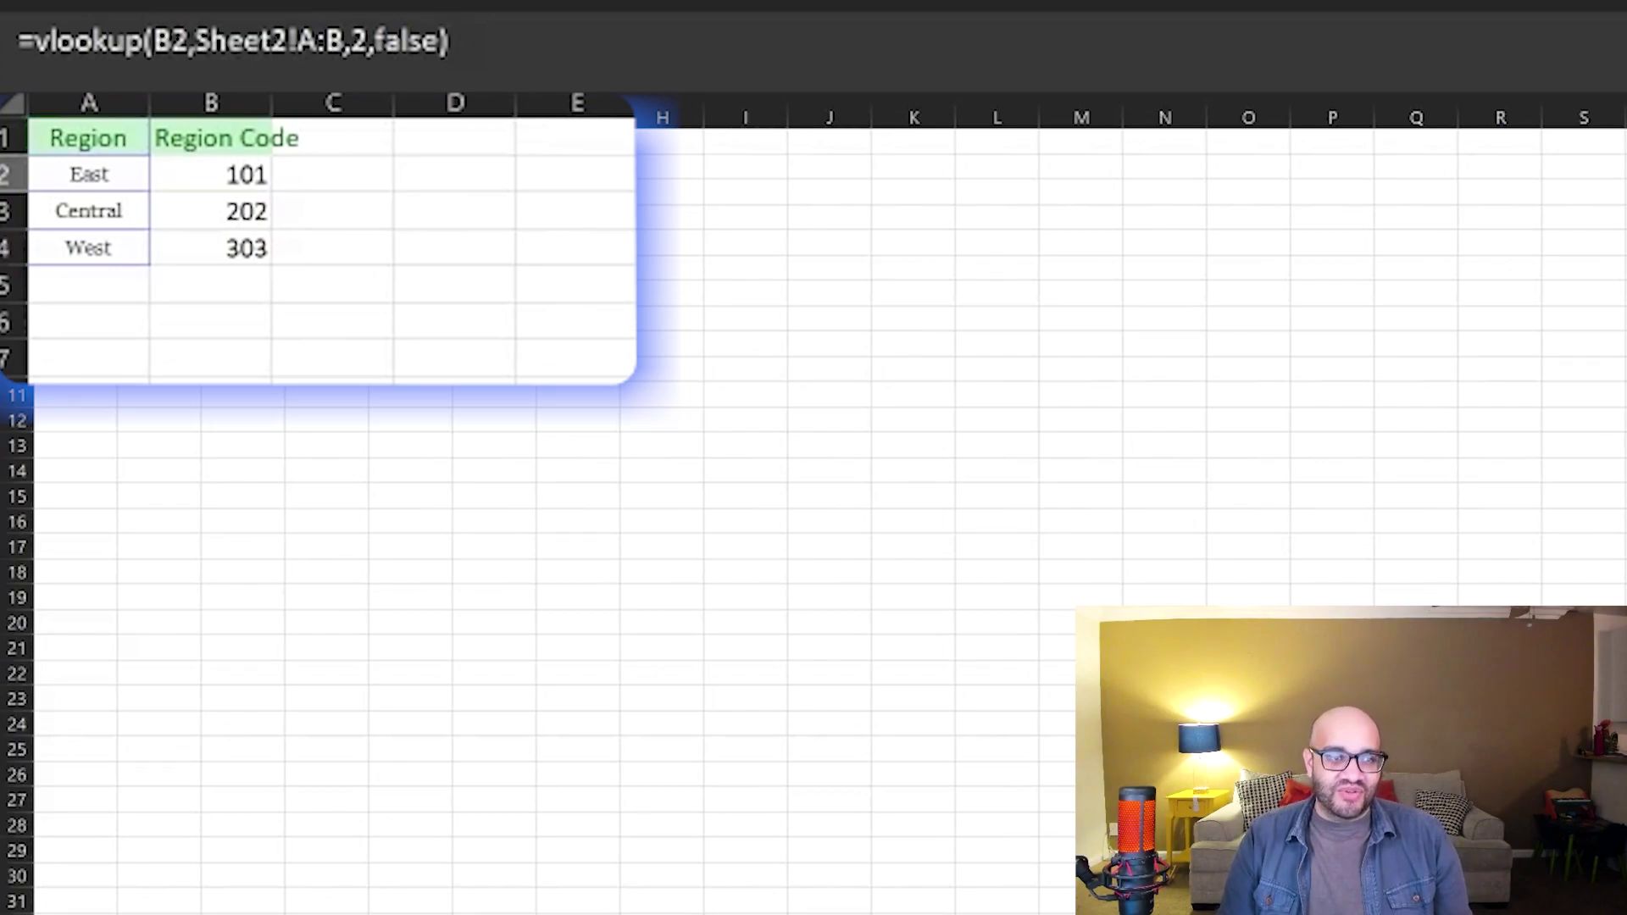
key("Return")
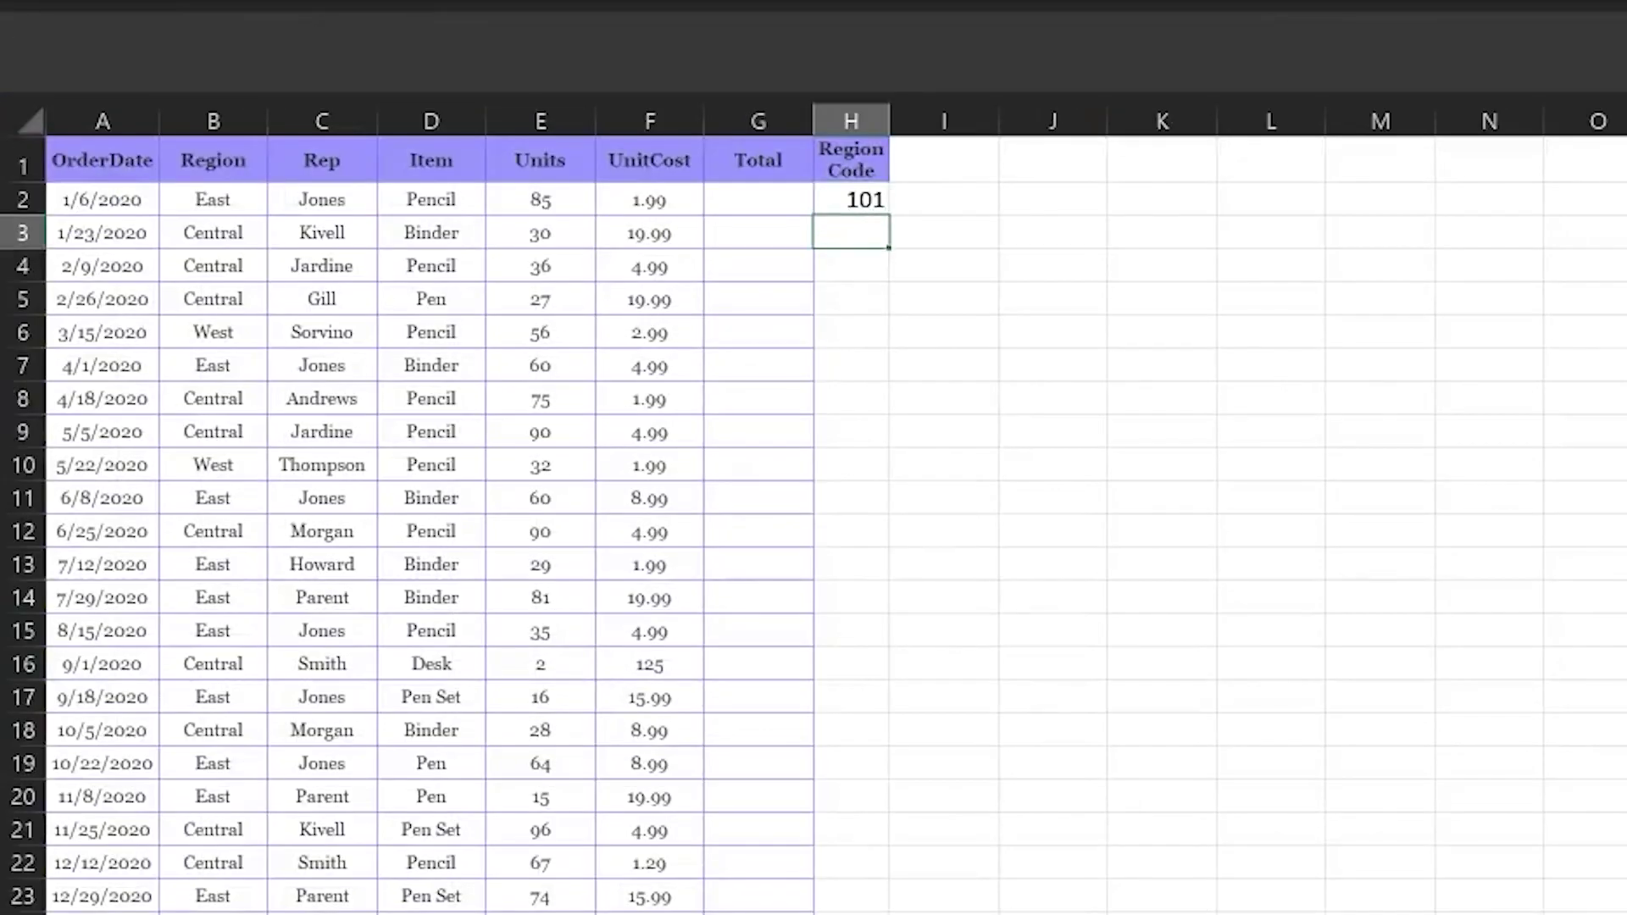
- Fill H2's VLOOKUP formula down the Region Code column for all orders and check the filled rows
left_click(840, 204)
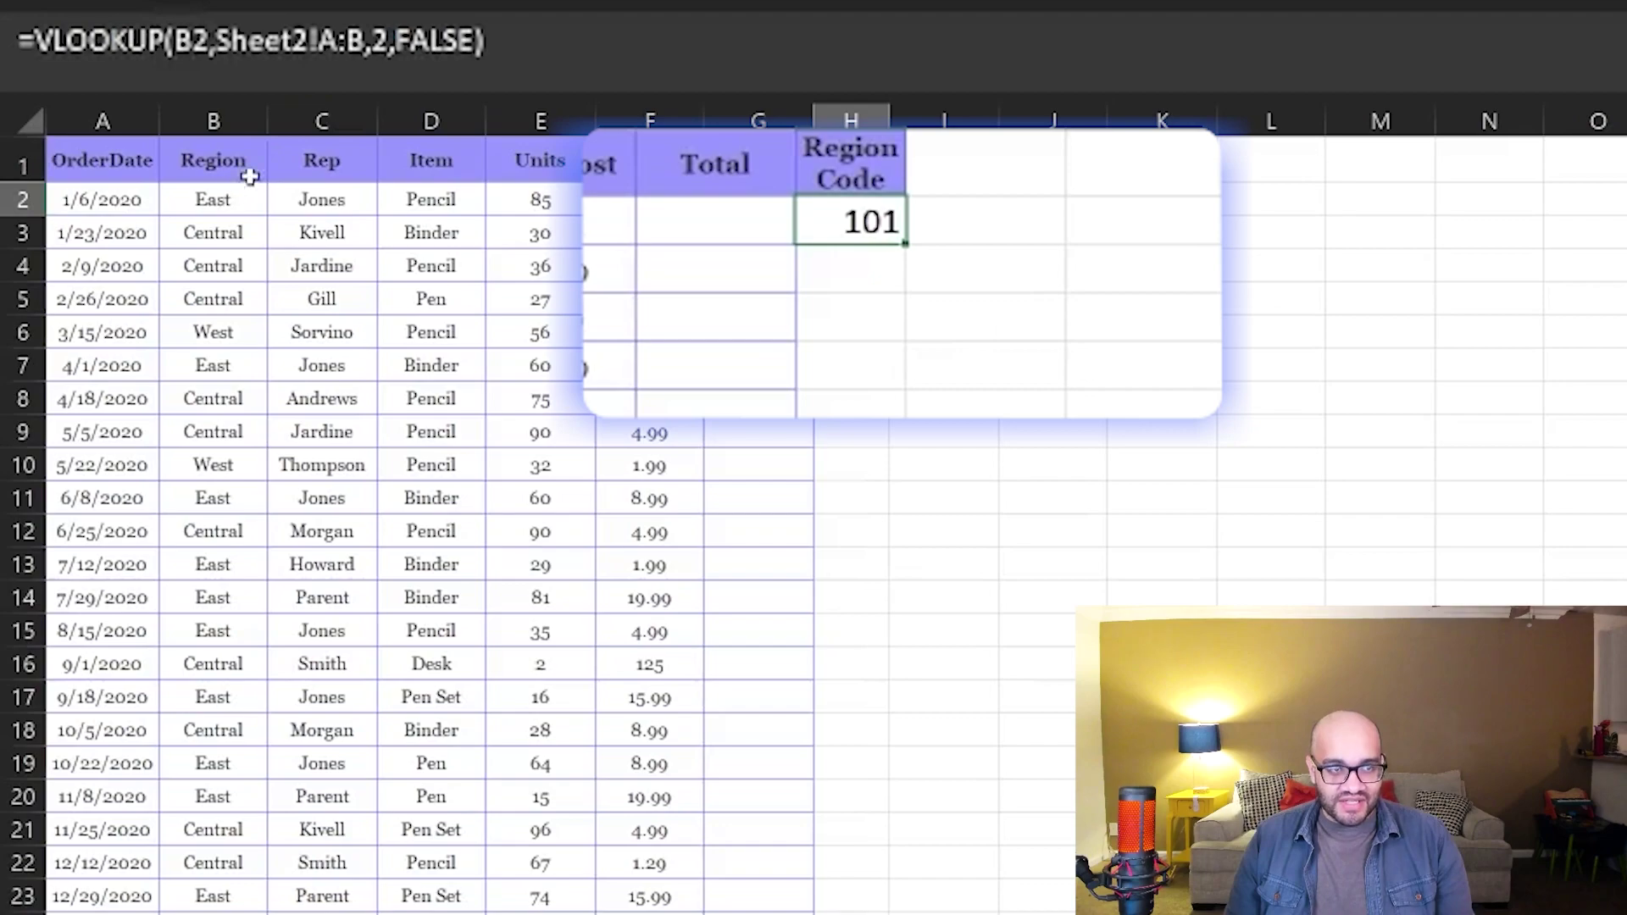
double_click(903, 240)
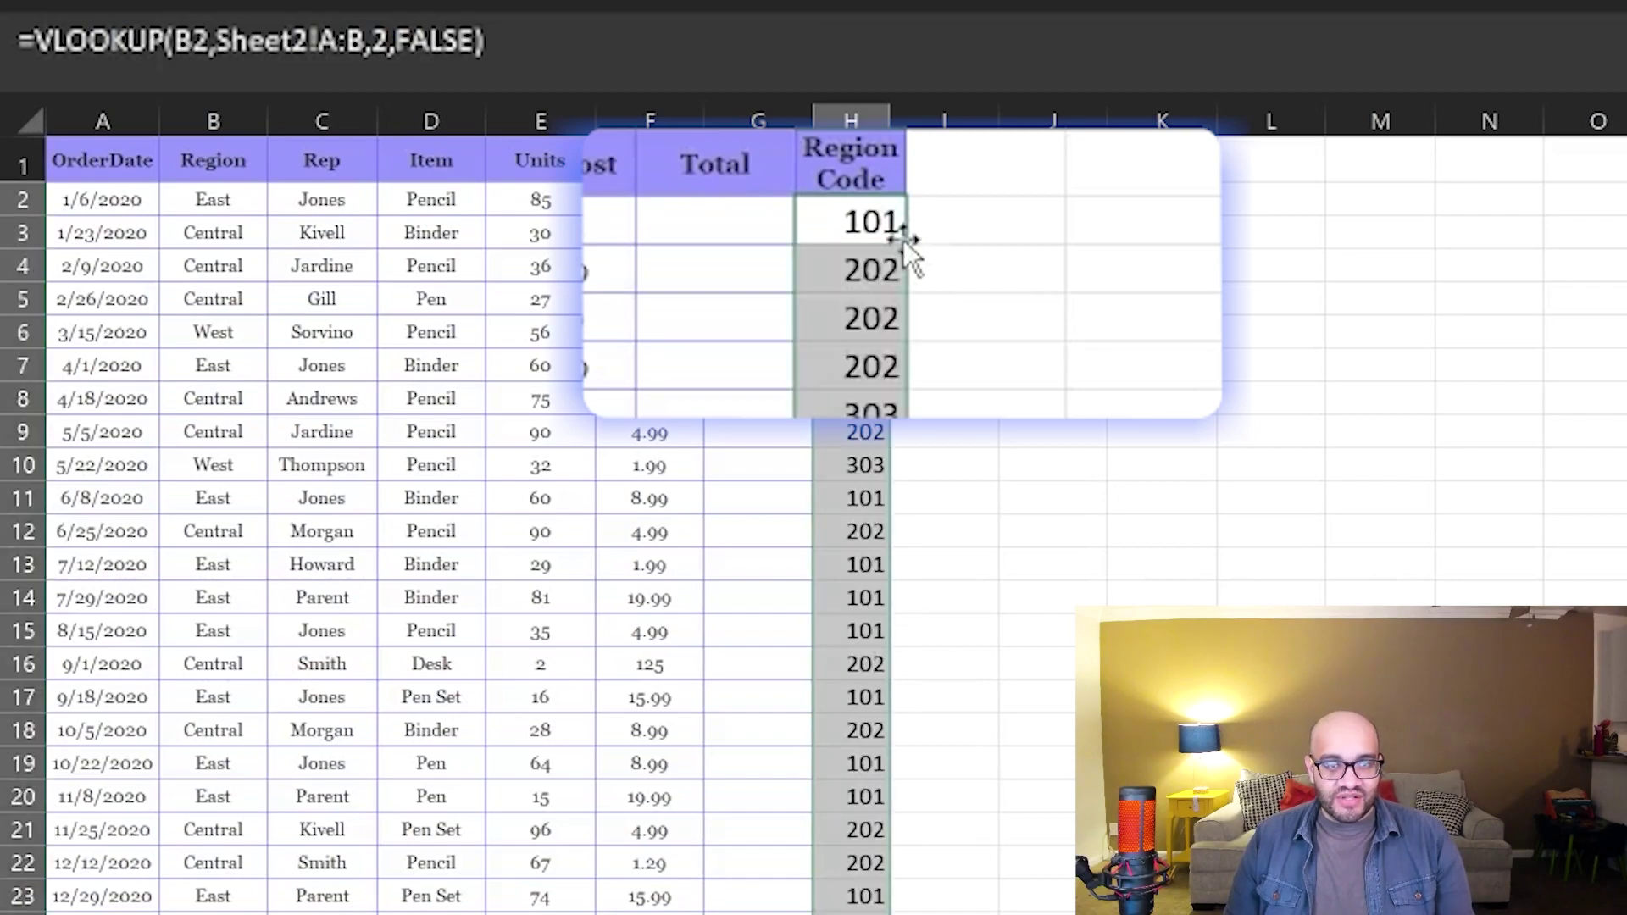
scroll(847, 296, "down", 6)
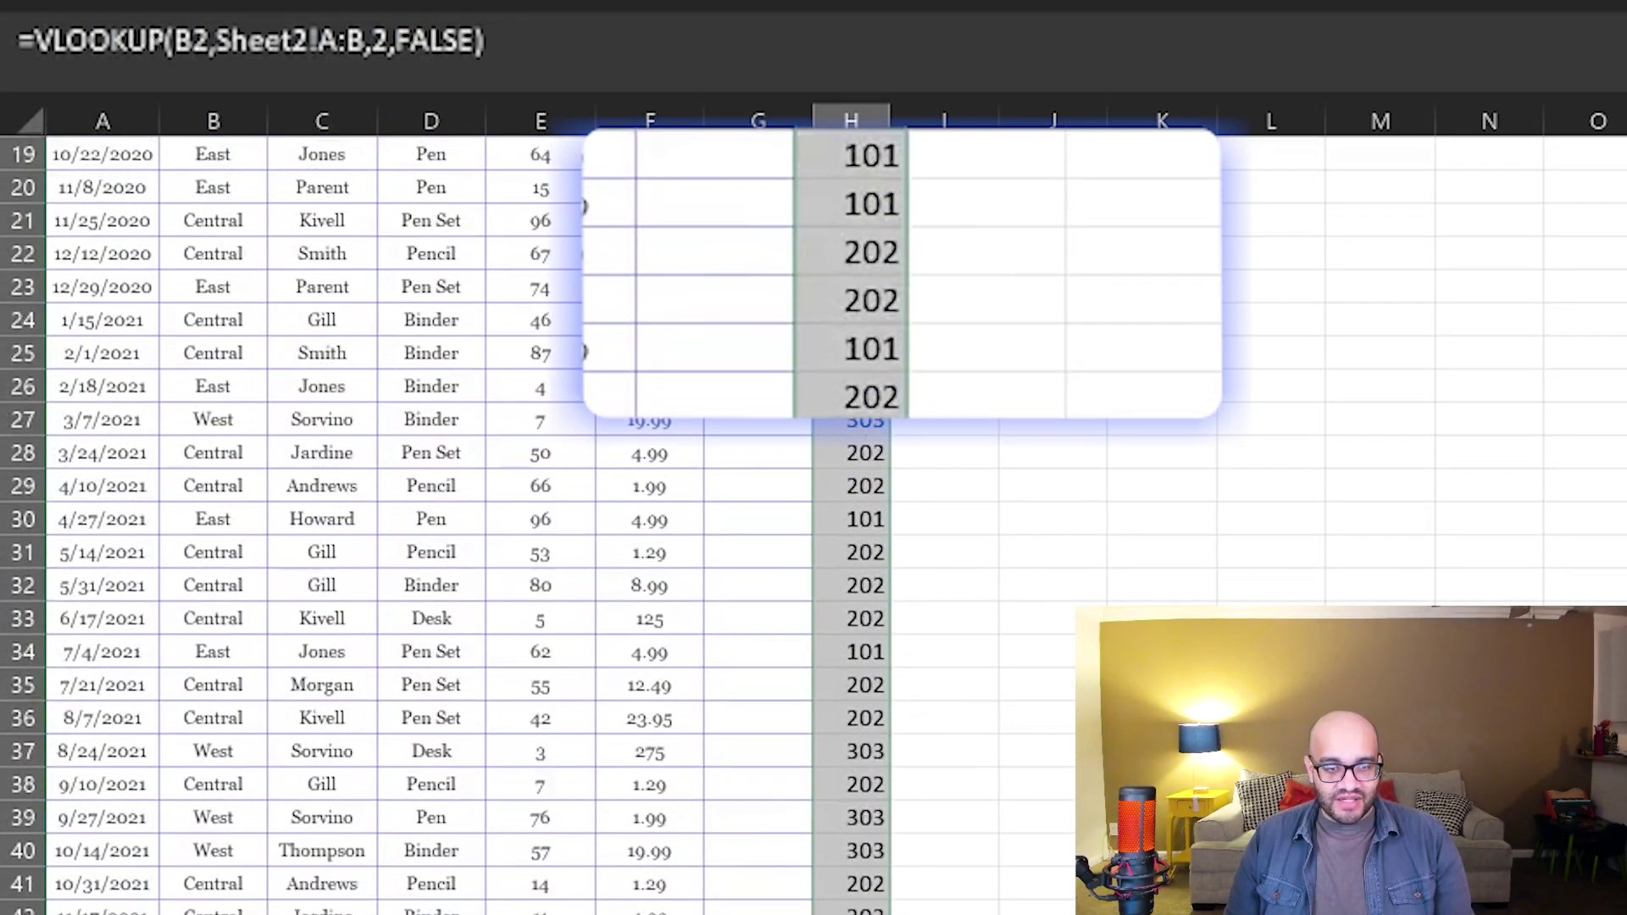
scroll(961, 828, "up", 6)
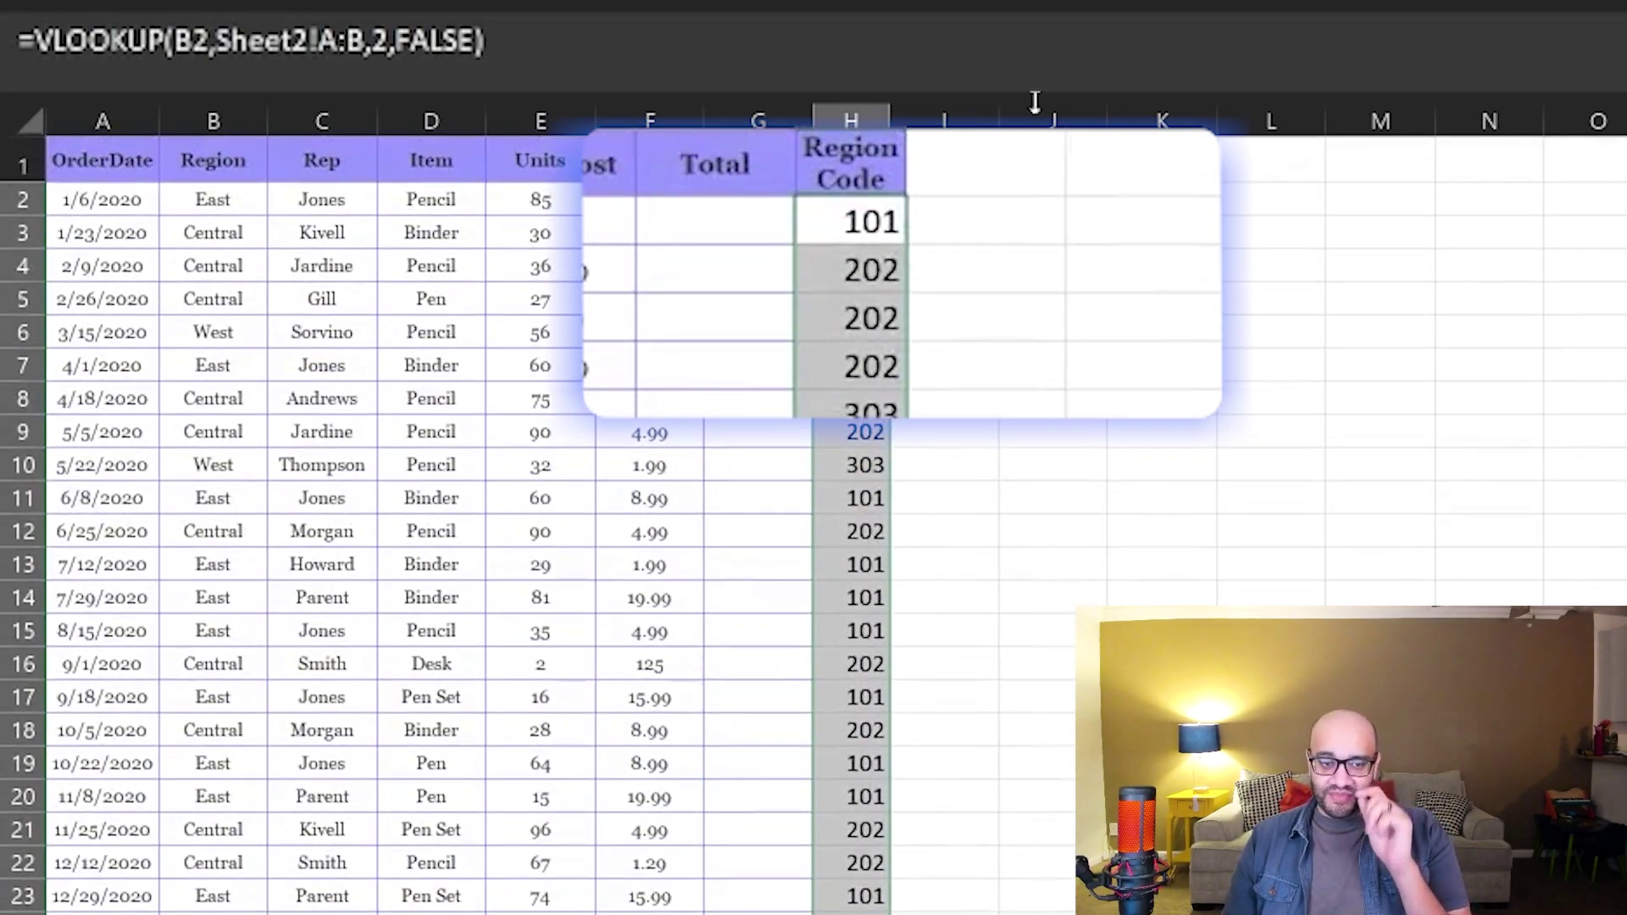
left_click(968, 192)
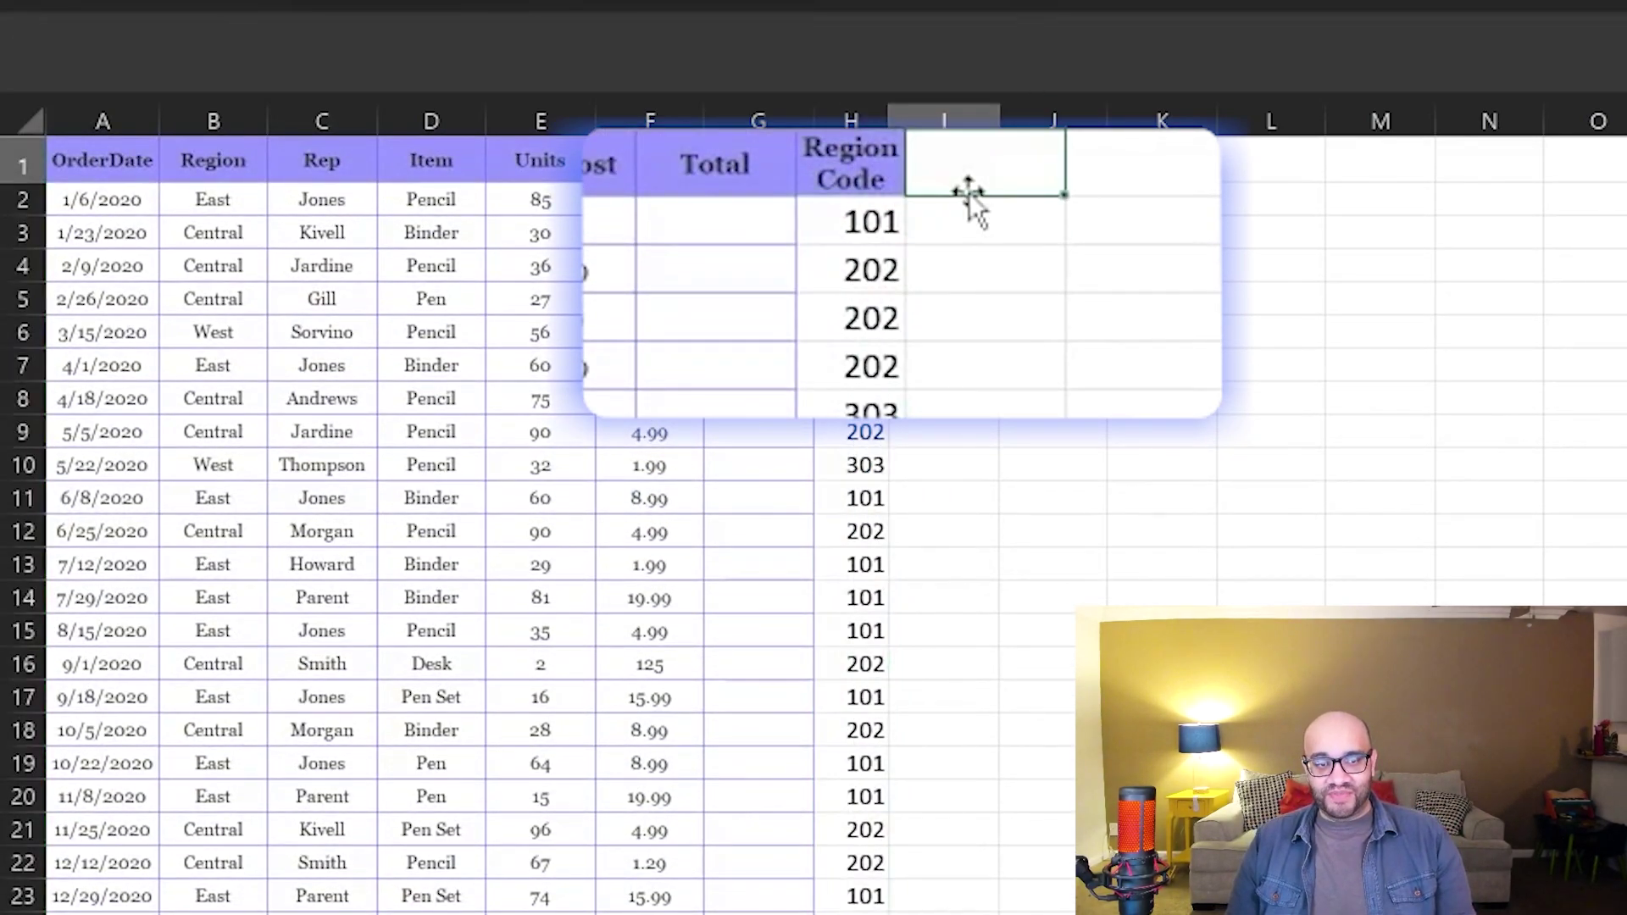
- Enter the words "The", "Fox", "Ran" and "Forever" in separate cells from K2 to N2
left_click(928, 203)
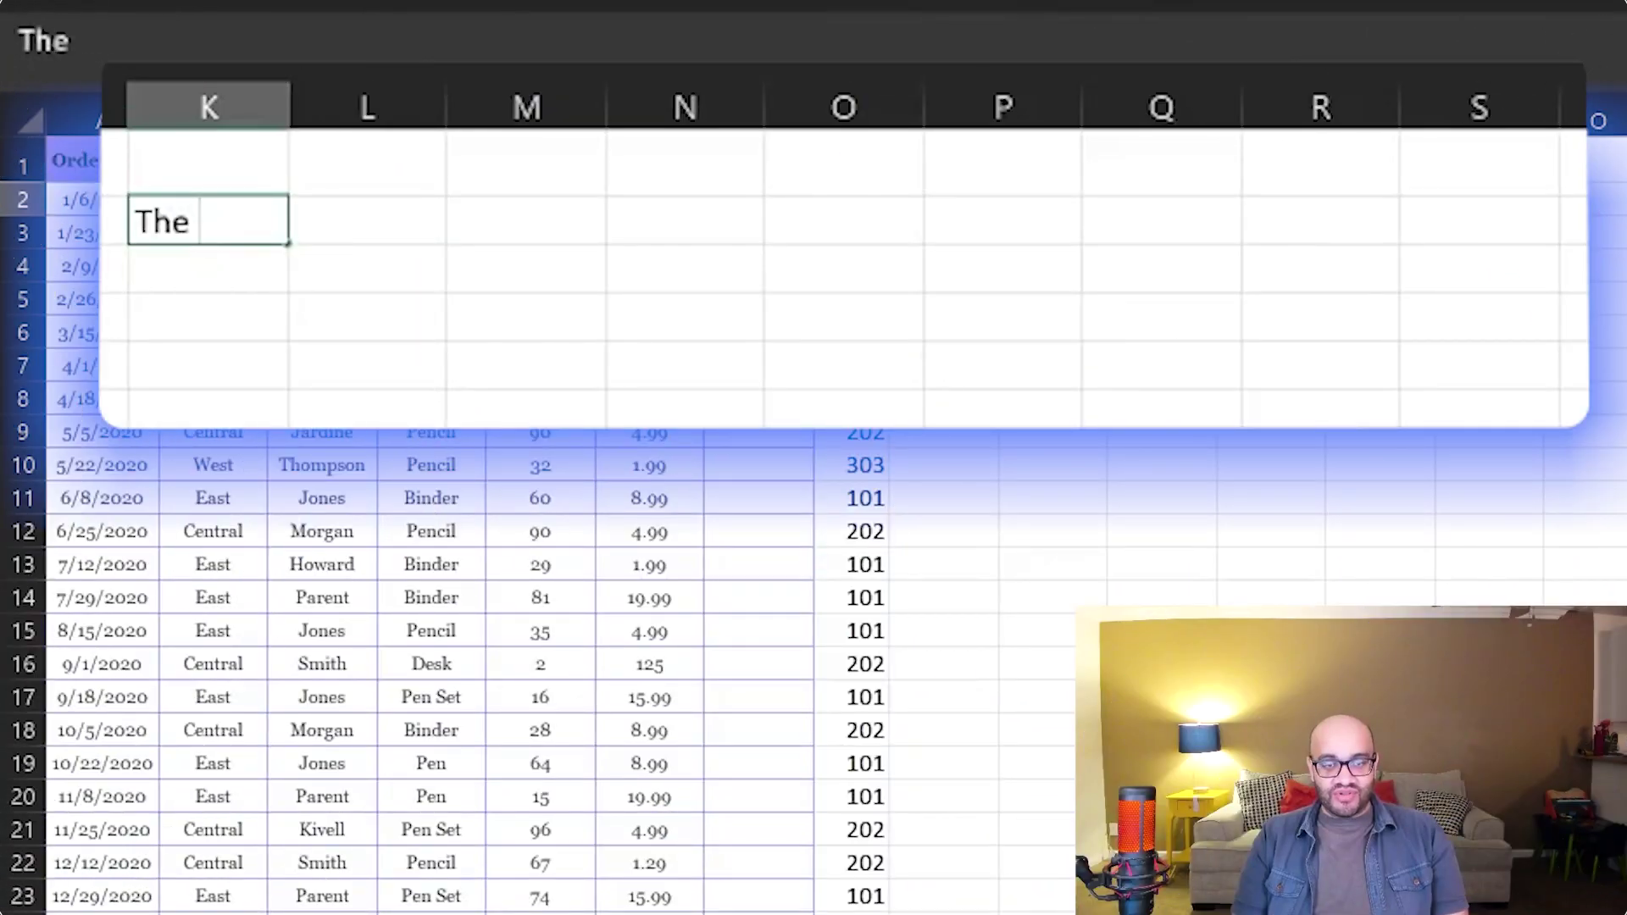
key("Tab")
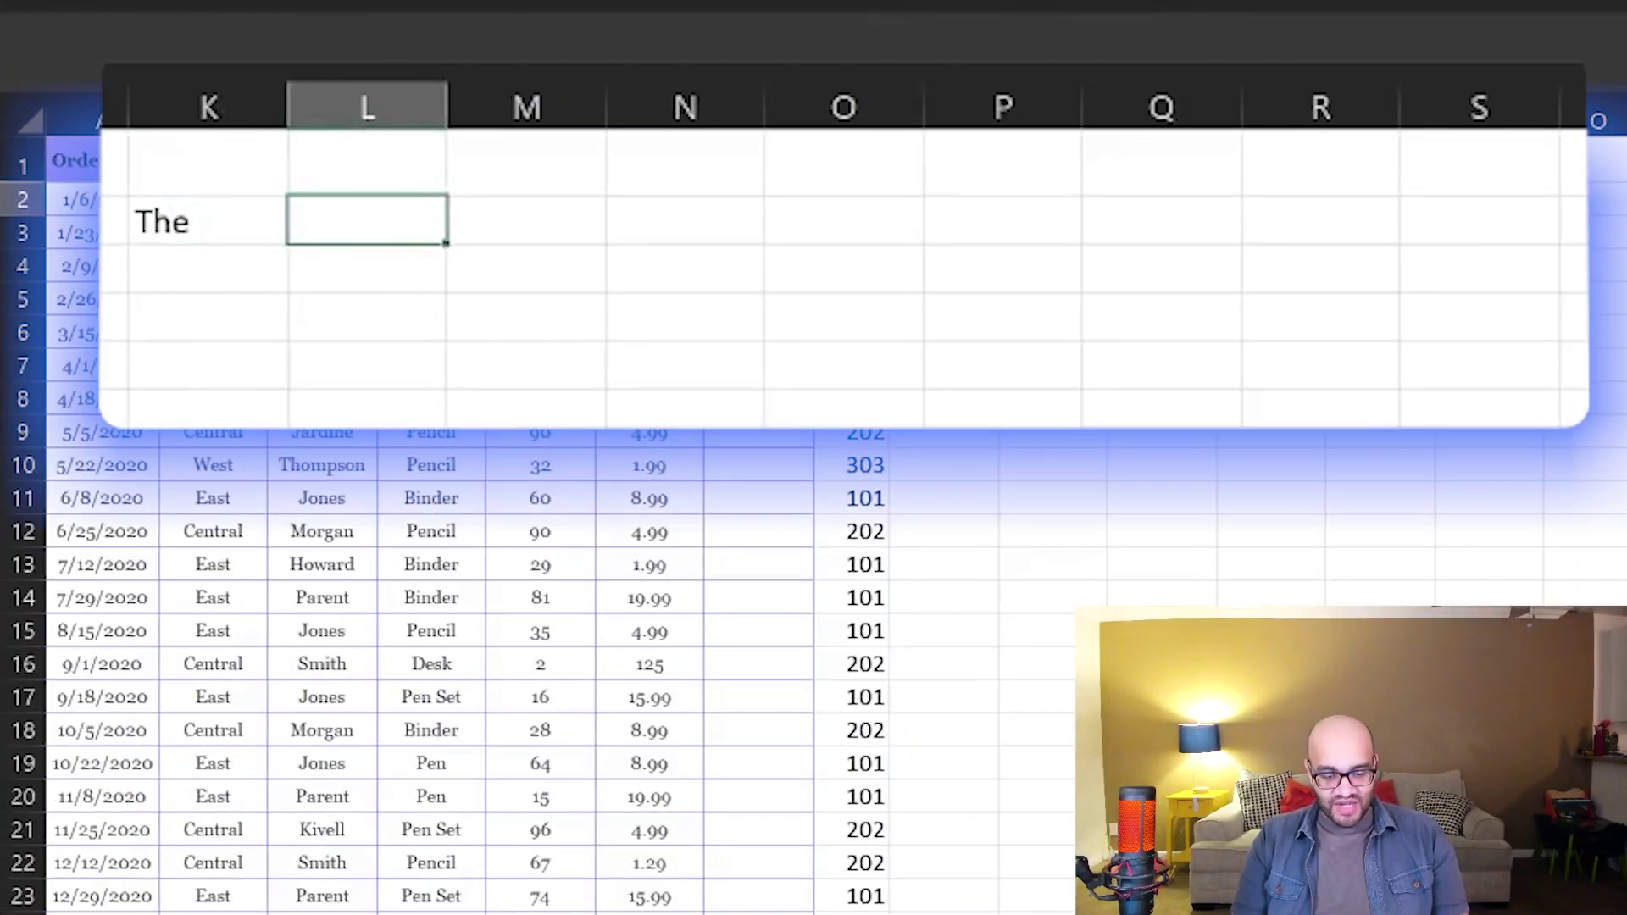
type("Fox")
key("Tab")
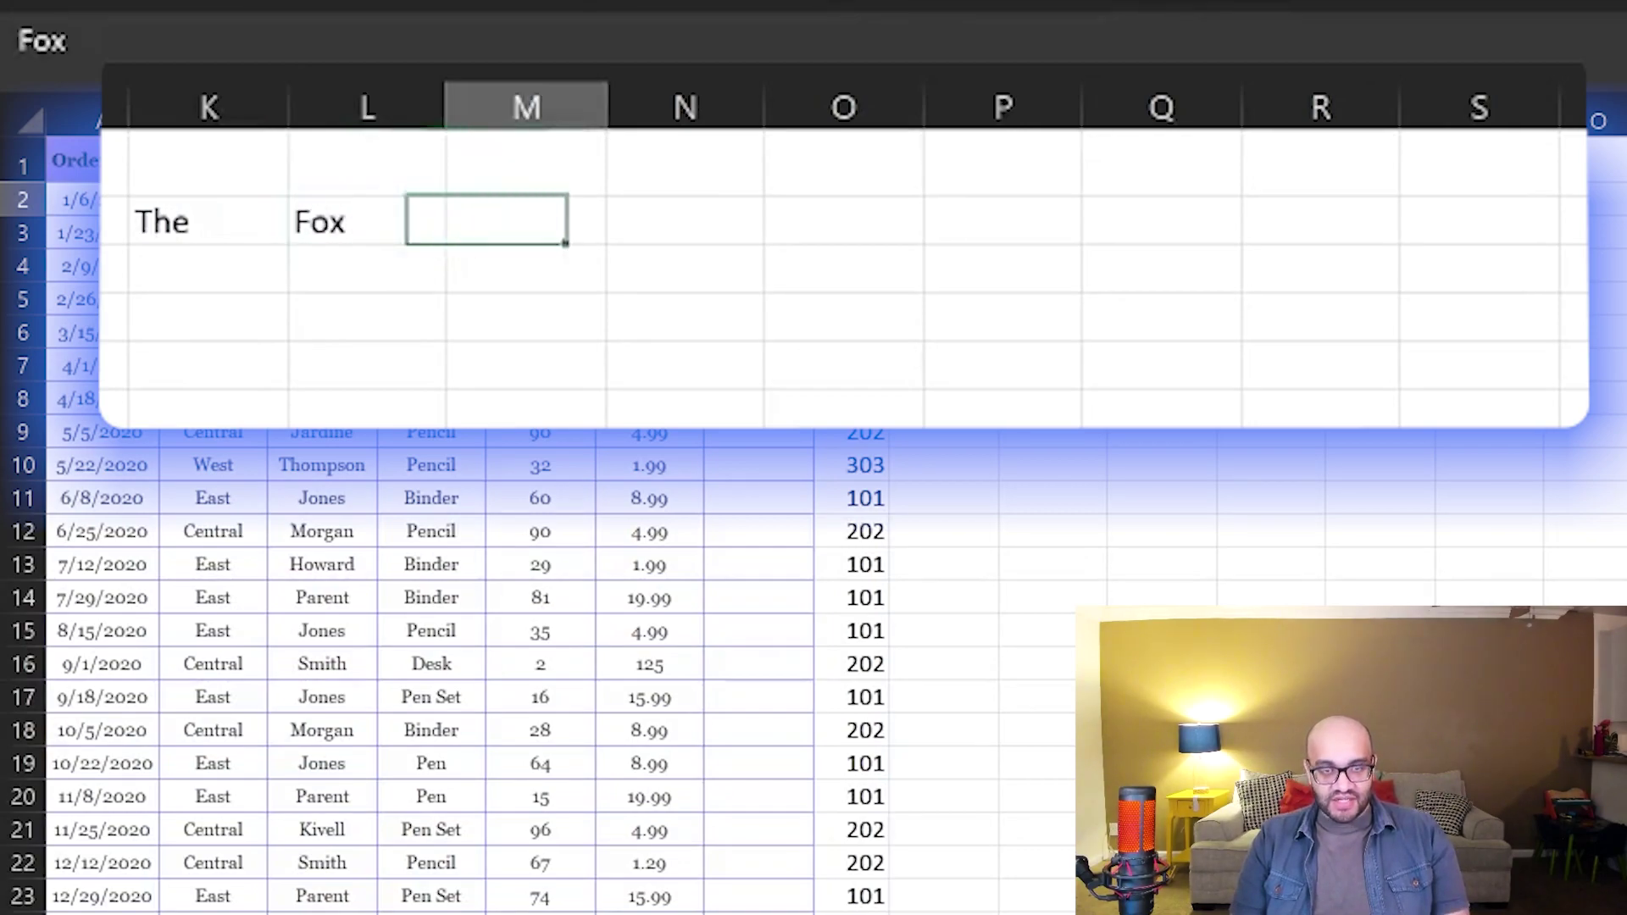
type("Ran")
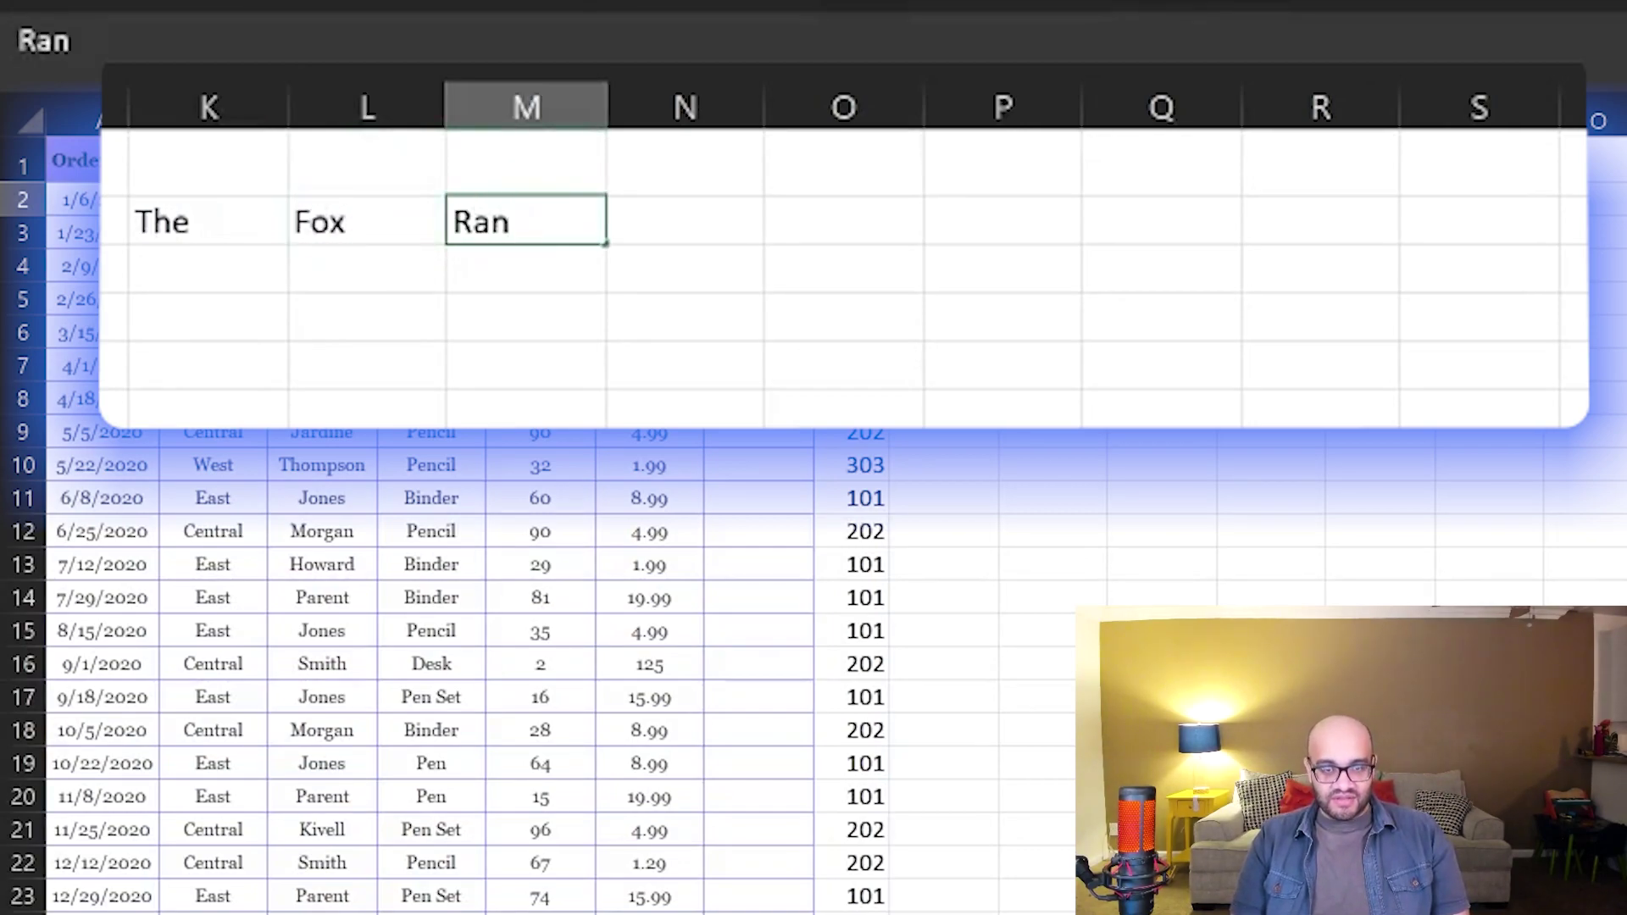
key("Tab")
type("Fore v")
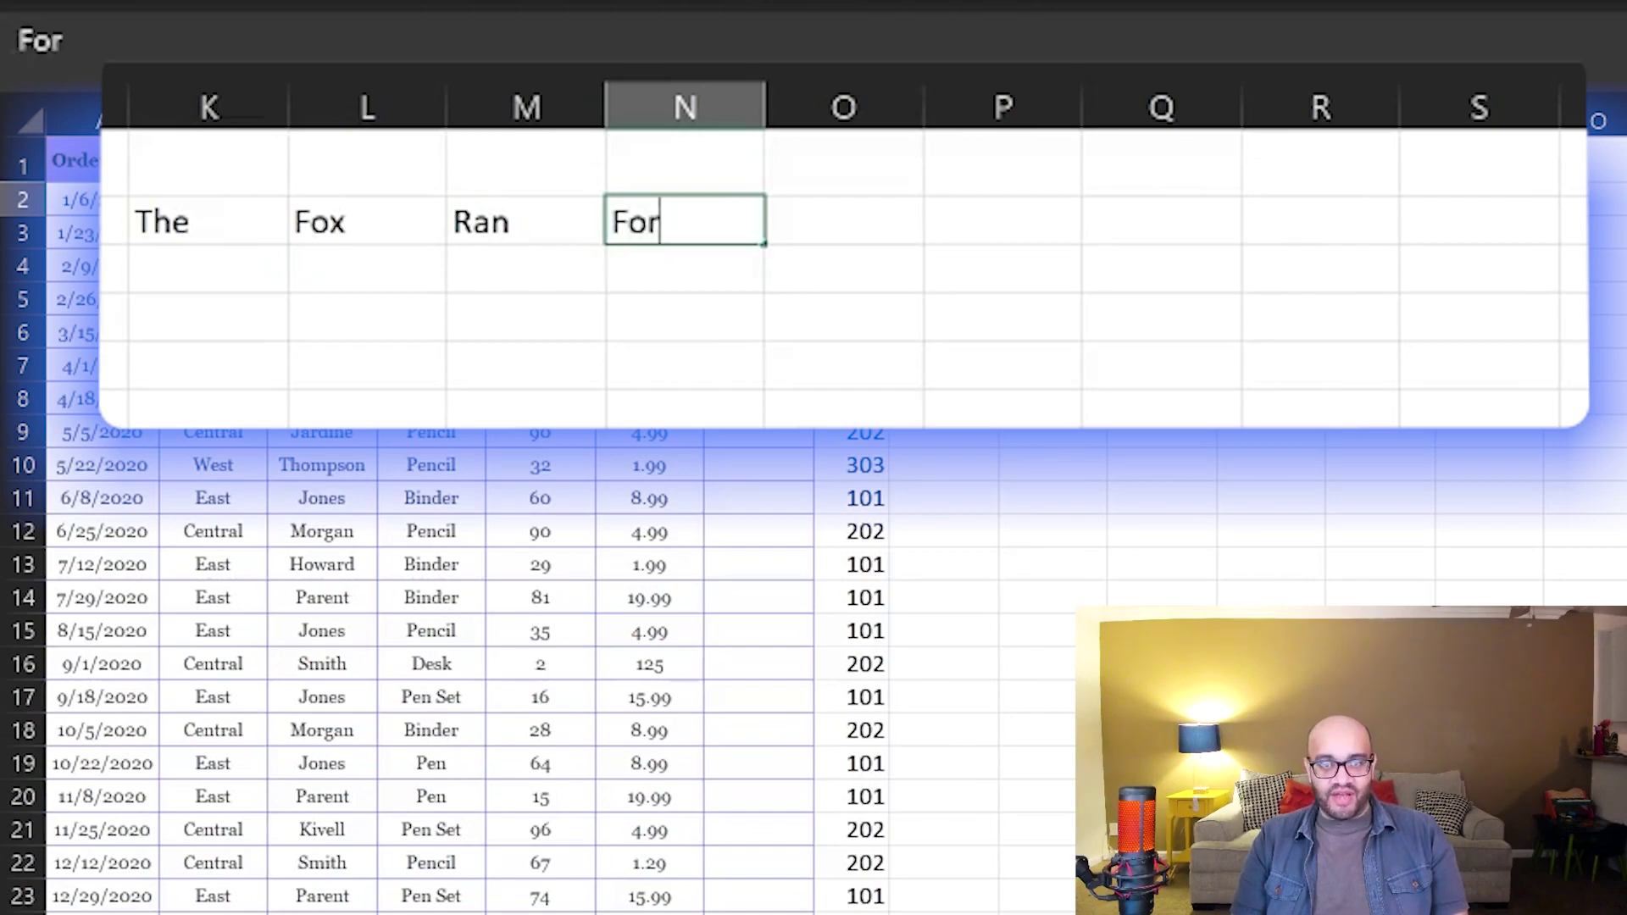
key("BackSpace")
key("BackSpace")
type("ver")
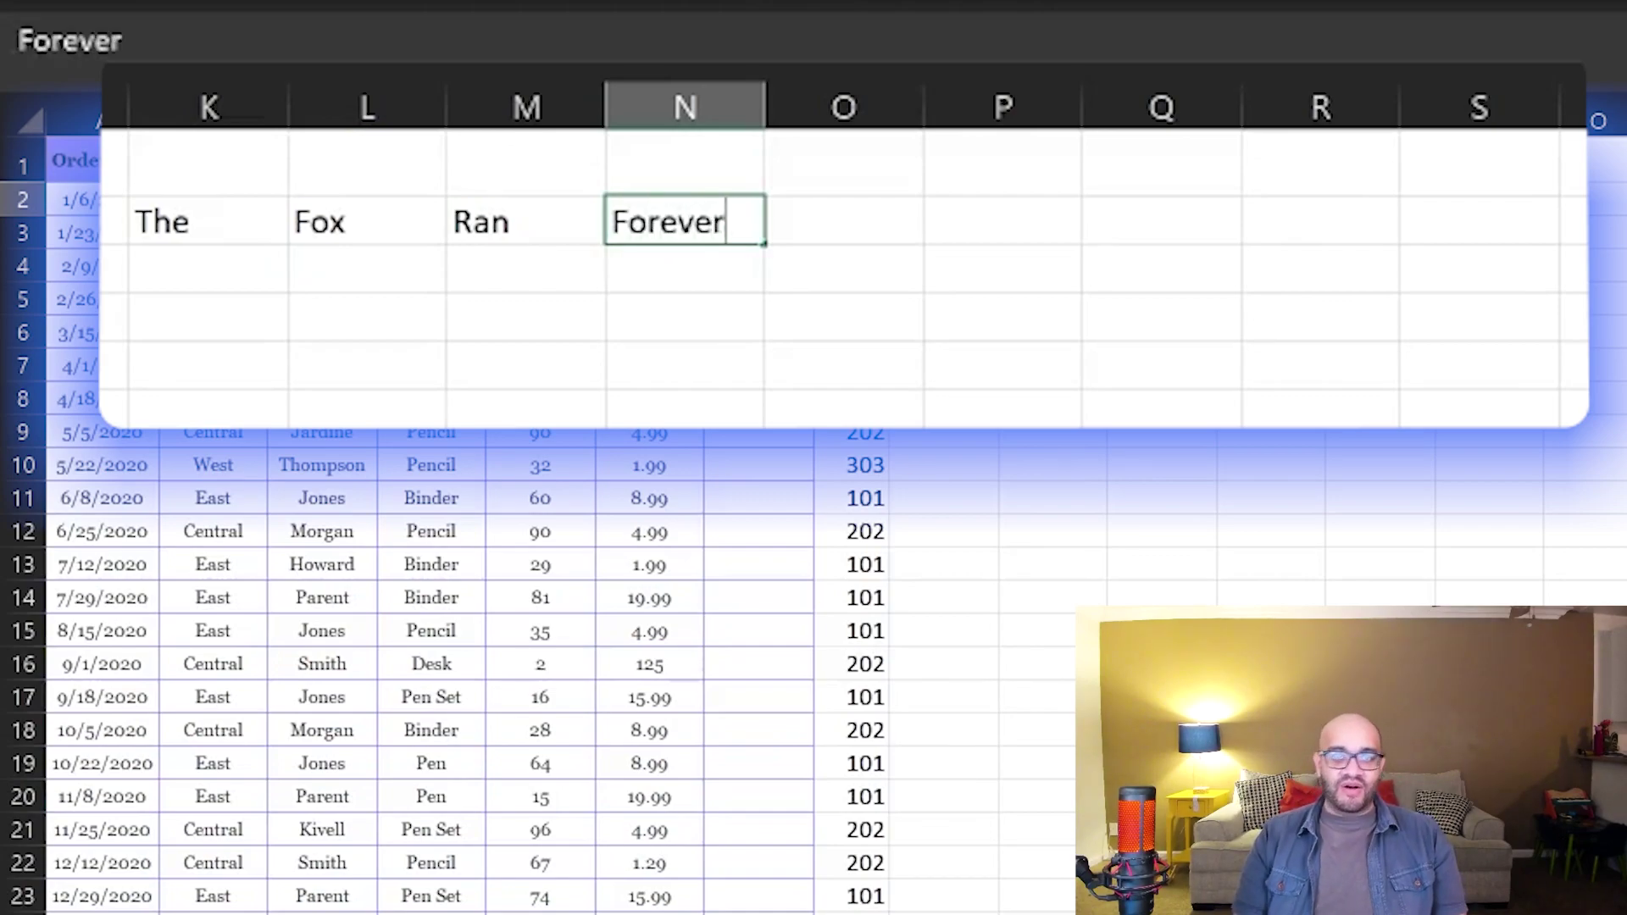
left_click(397, 223)
- Examine the four separate words by selecting the range K2:N2
left_click(274, 454)
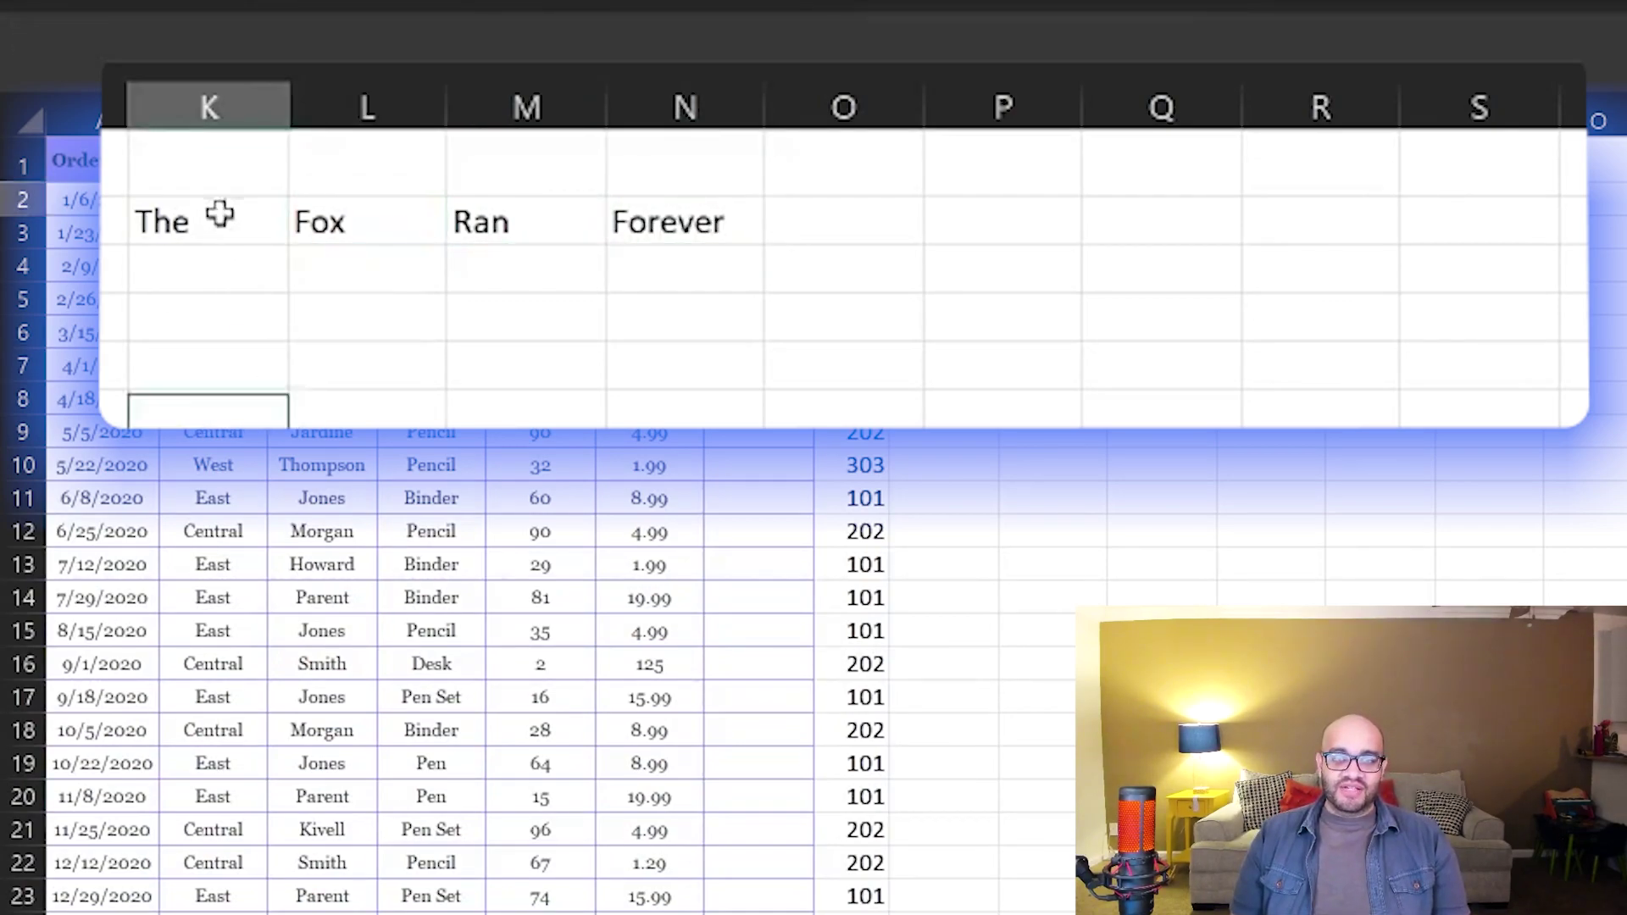
left_click_drag(208, 212, 721, 183)
left_click_drag(217, 220, 685, 224)
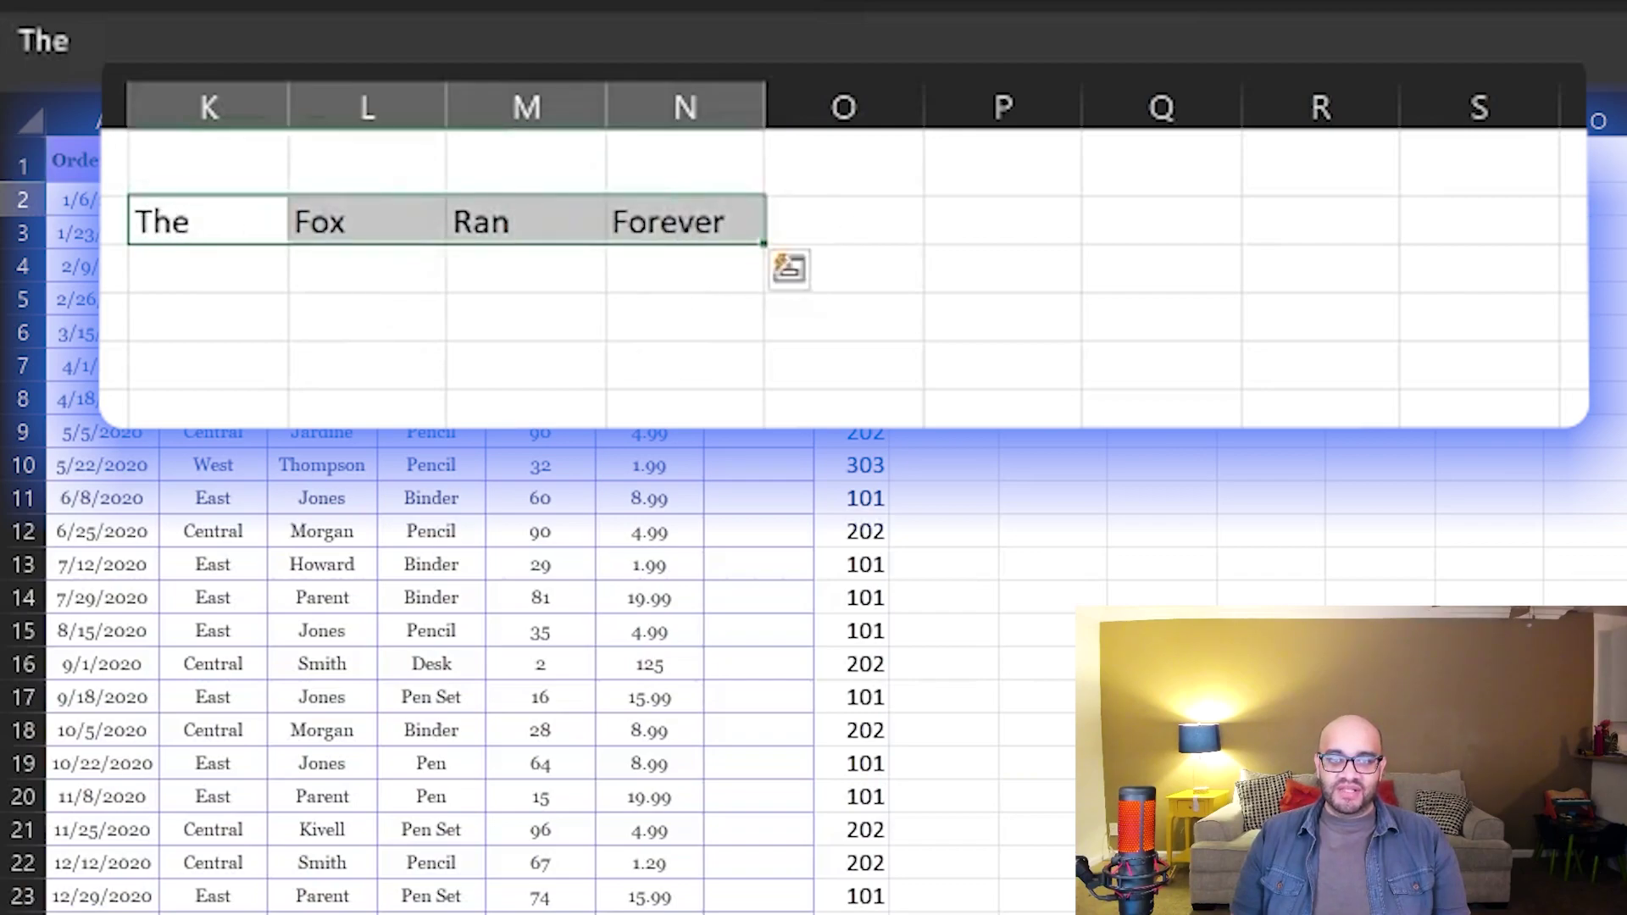
left_click(1405, 489)
left_click(1093, 381)
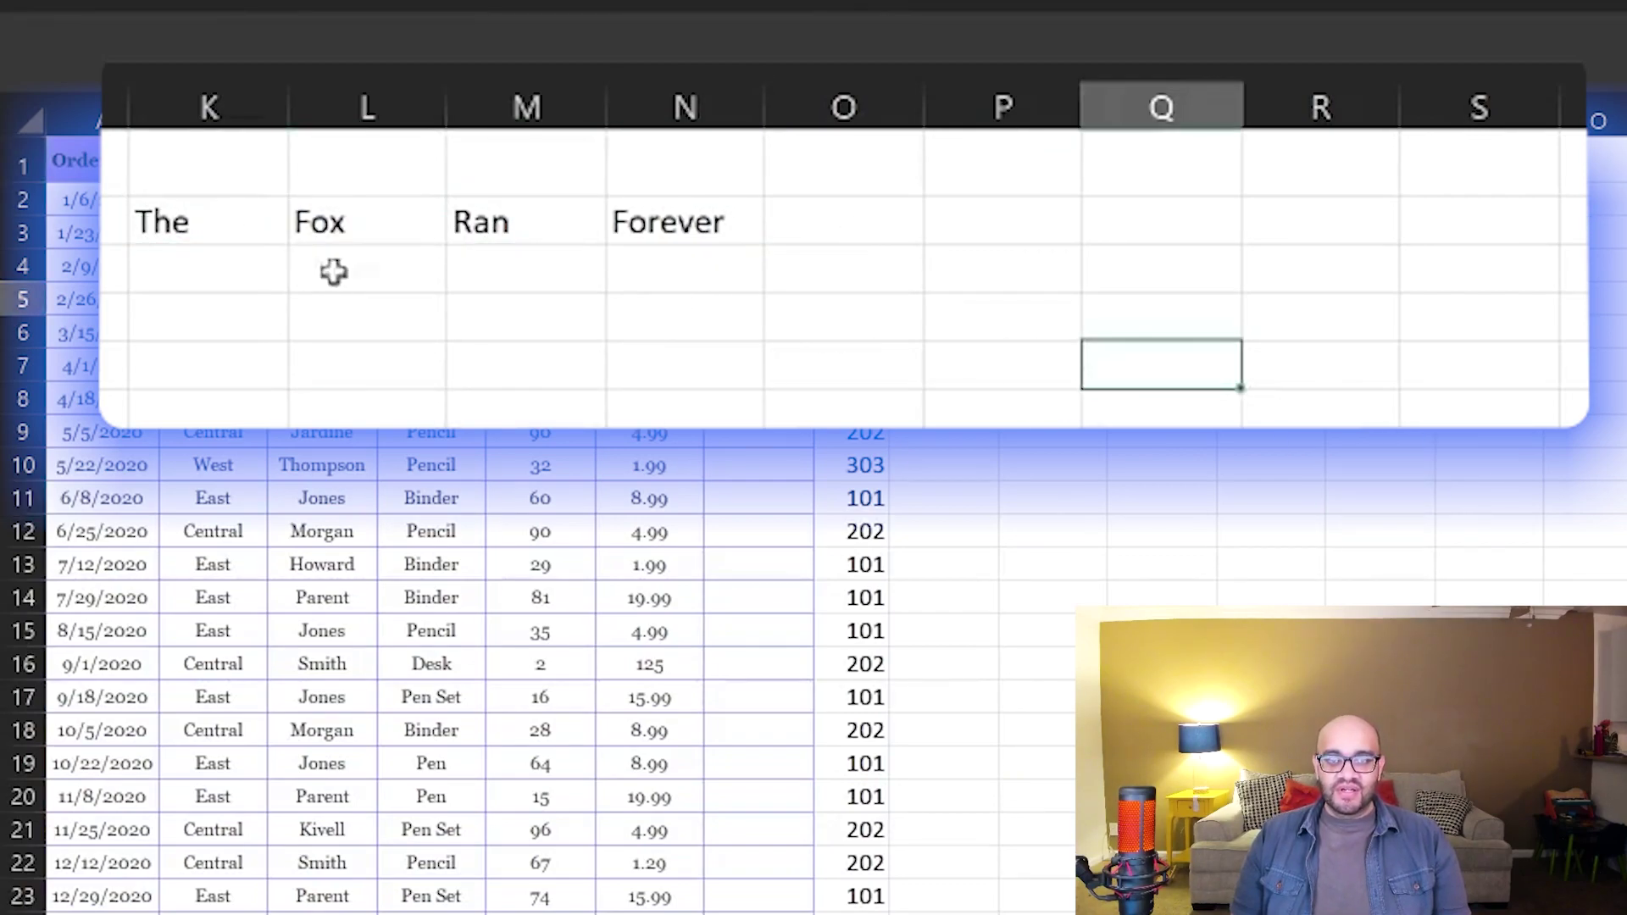
left_click(243, 211)
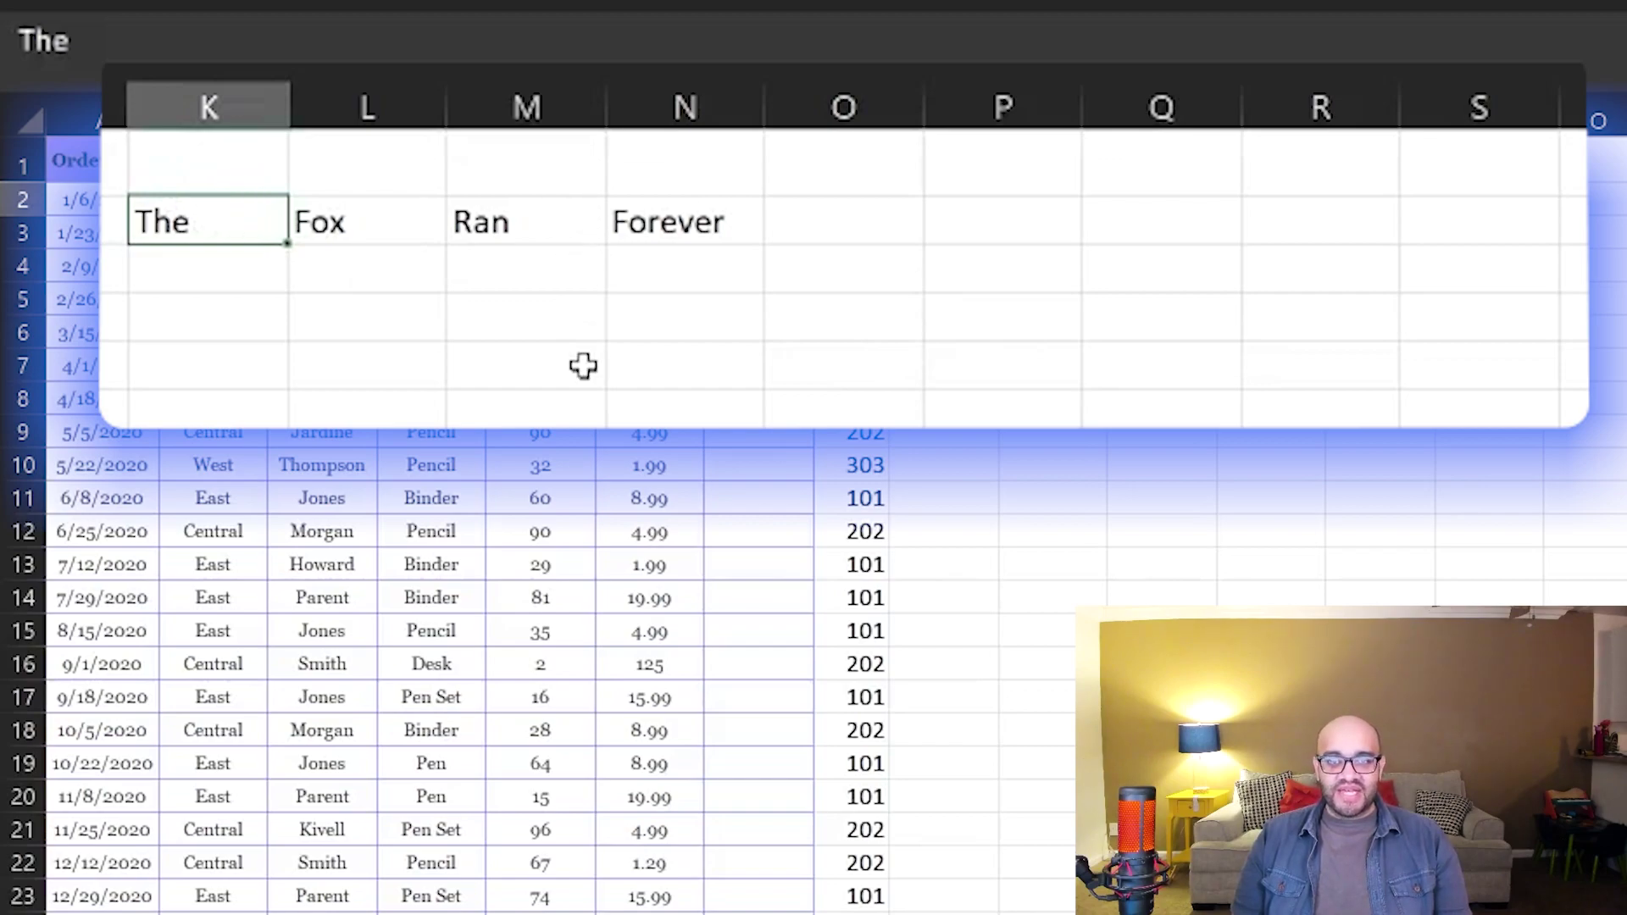
- Start a CONCATENATE formula in P2 with K2 as the first text and a quoted space " " as the second
left_click(1027, 212)
type("=concatenatte")
key("BackSpace")
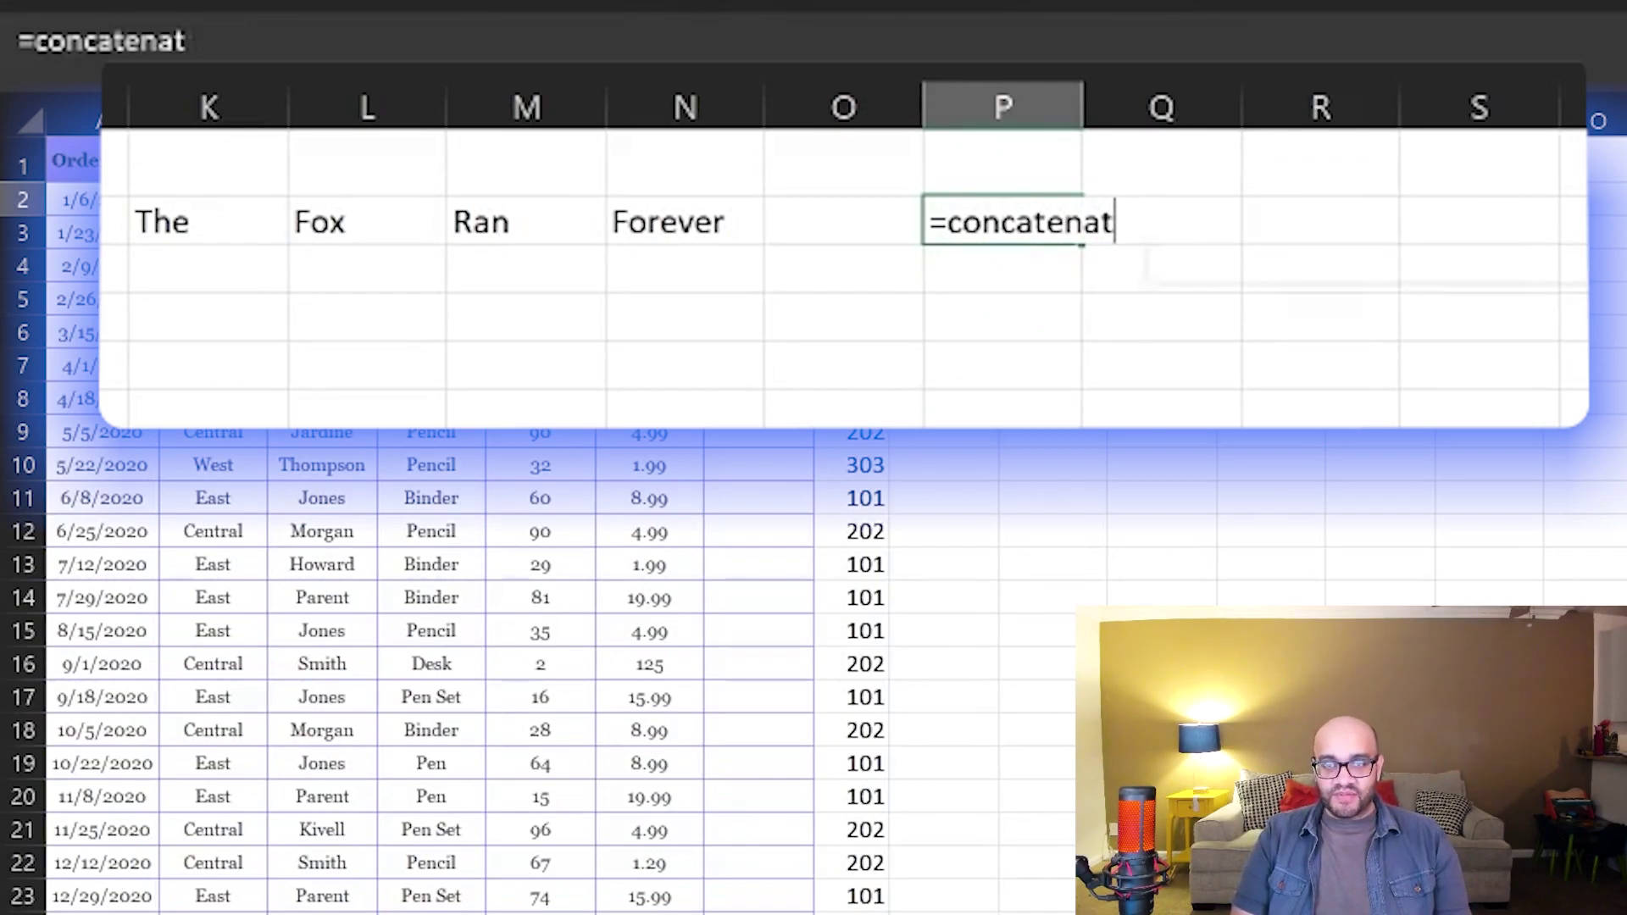
key("BackSpace")
type("e")
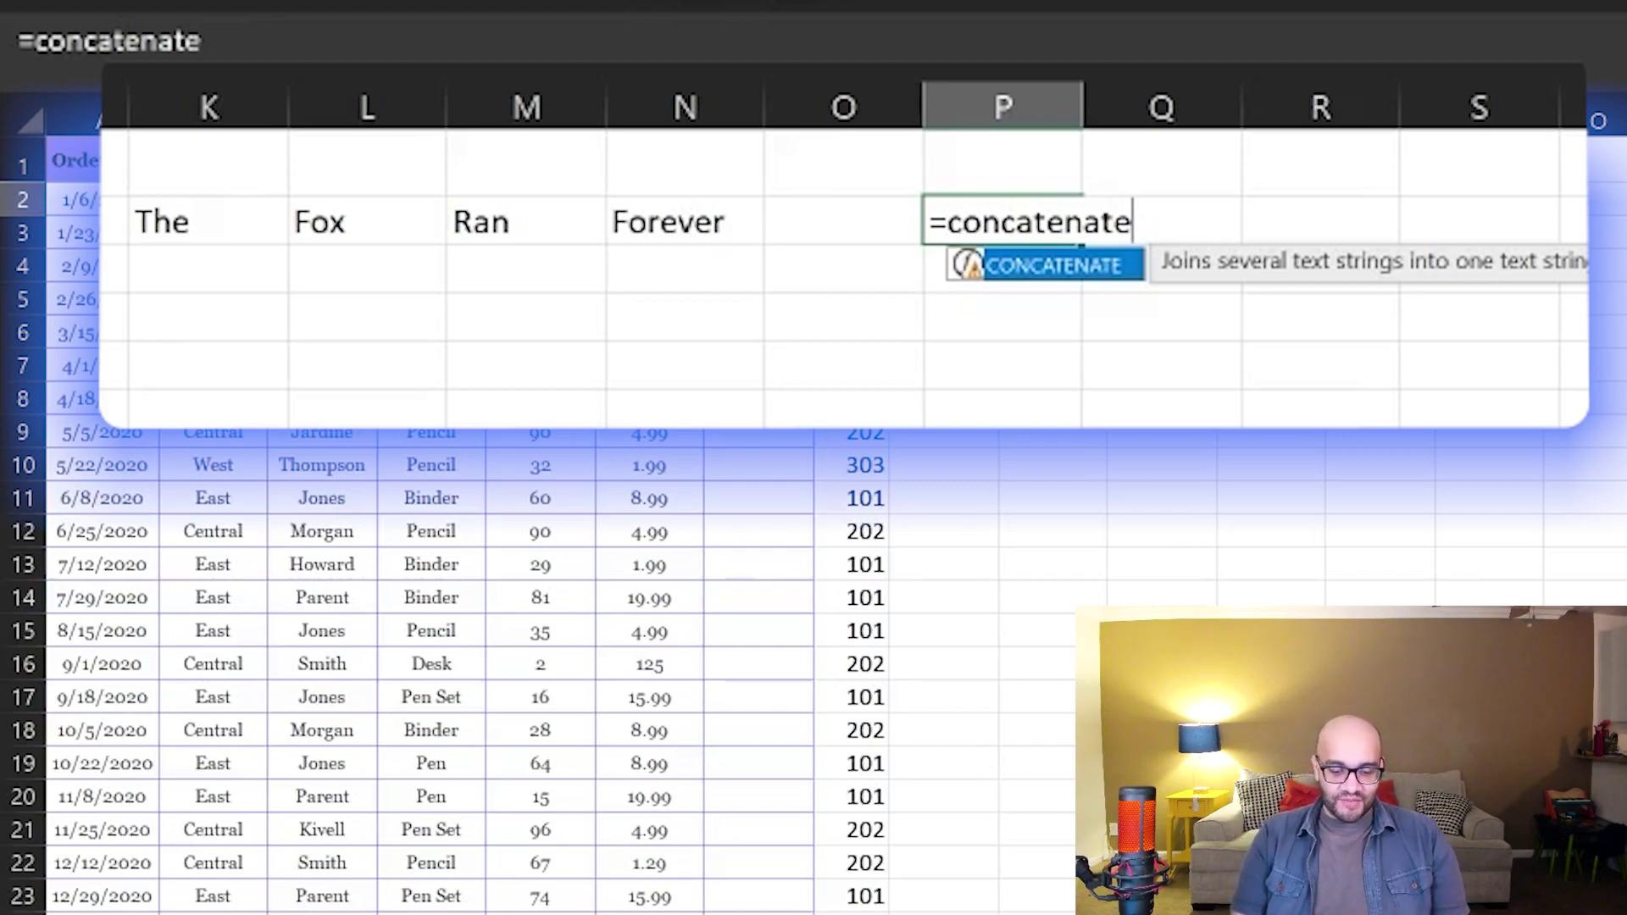
type("(")
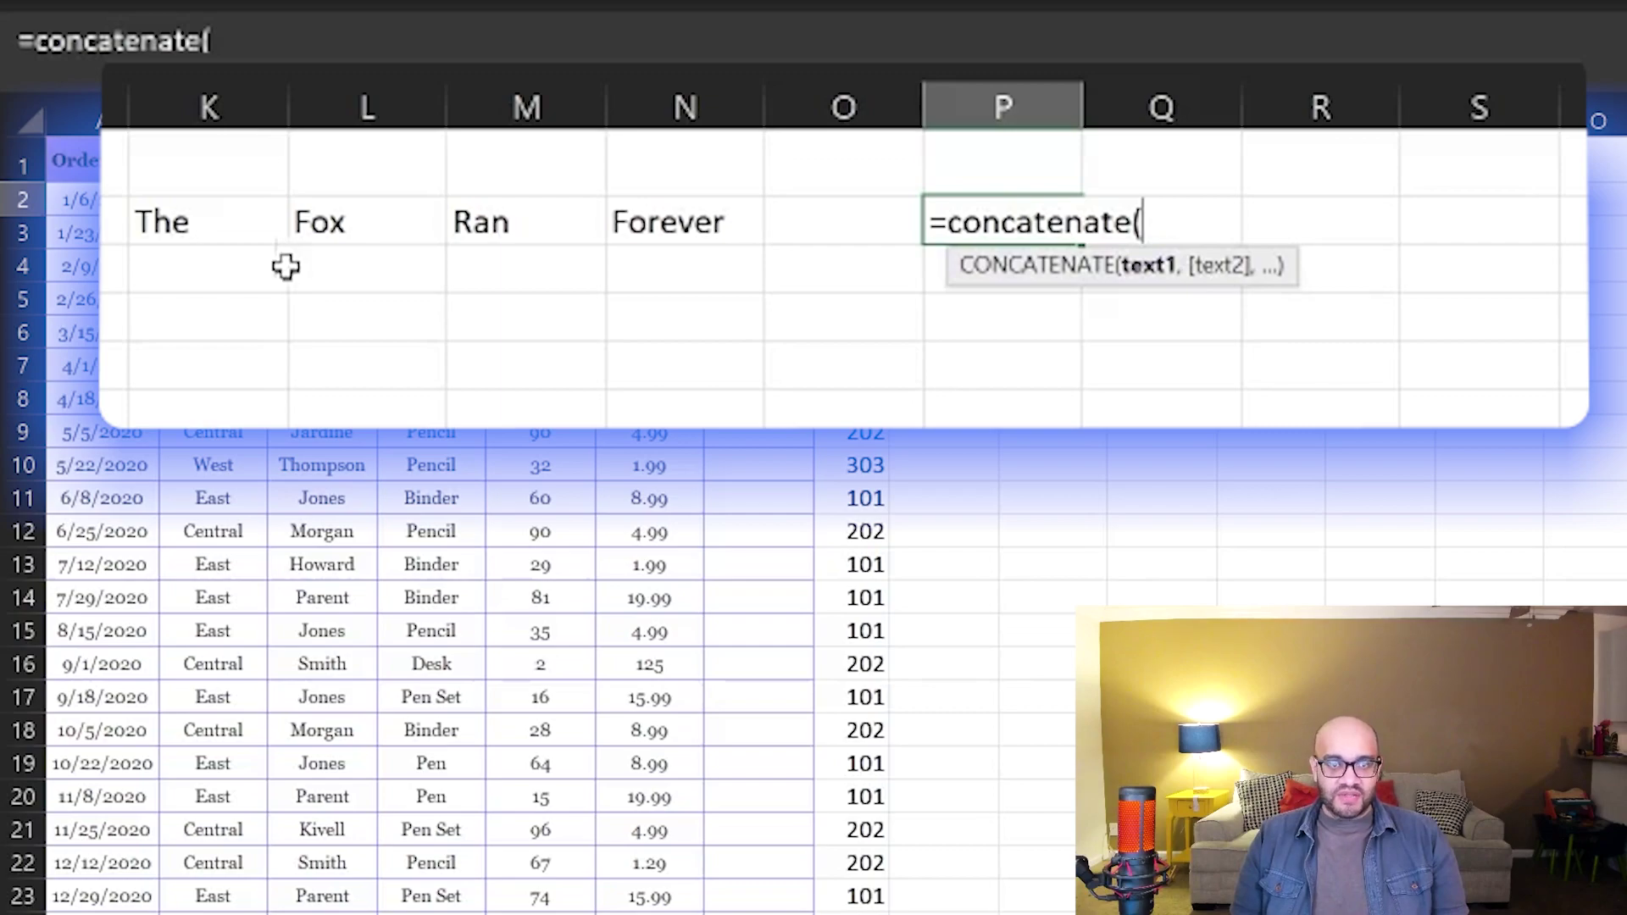
left_click(169, 224)
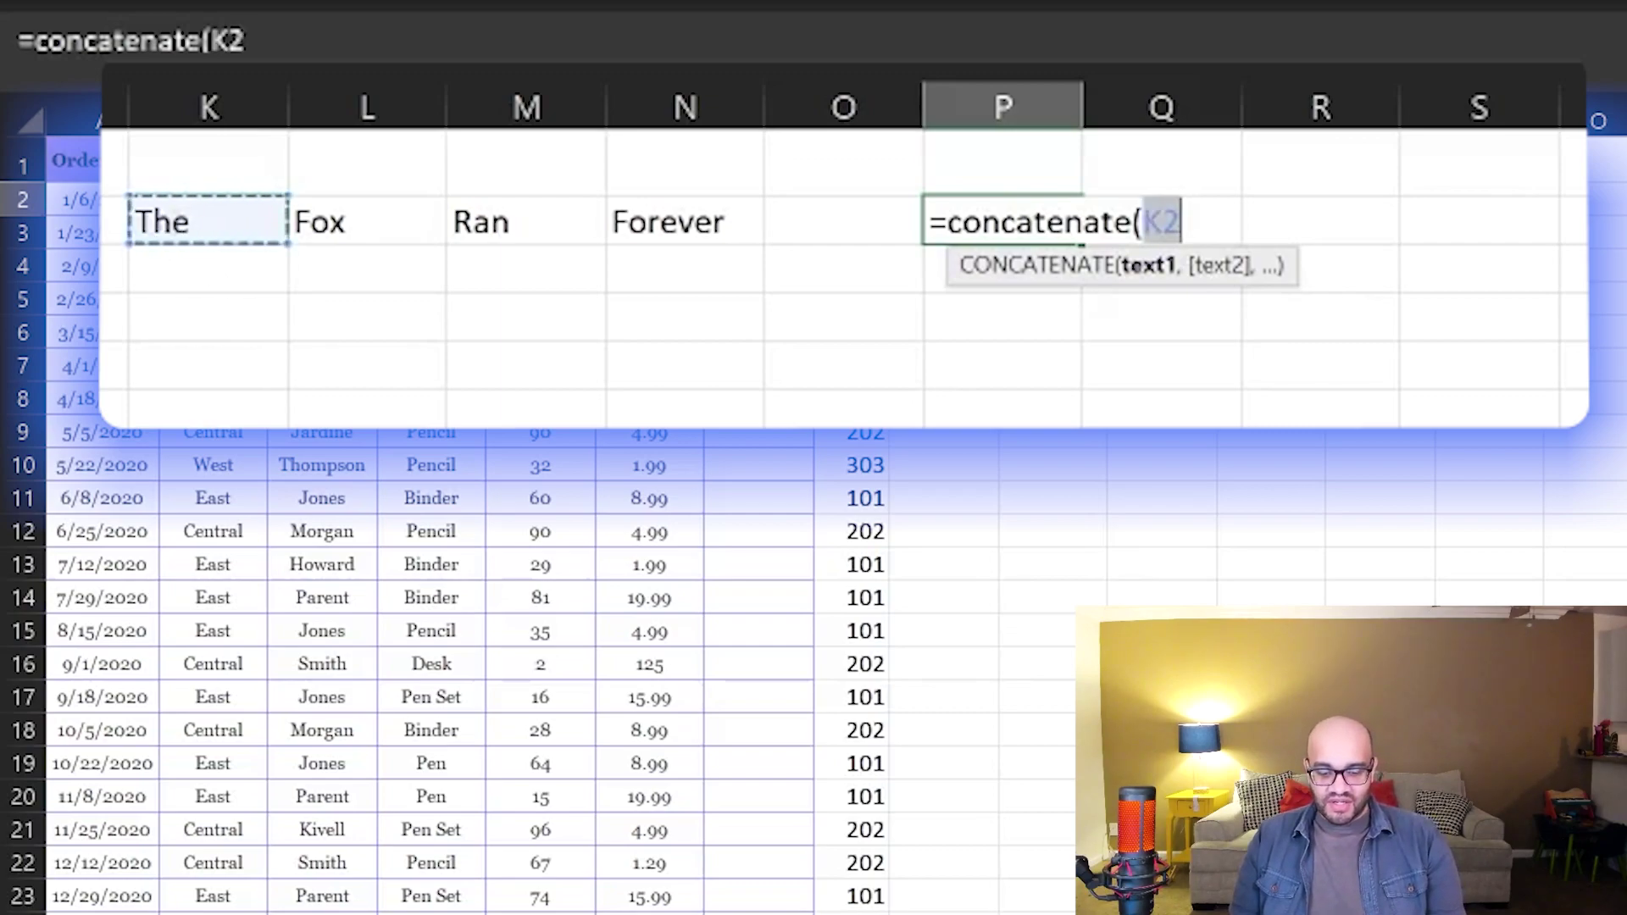
type(",")
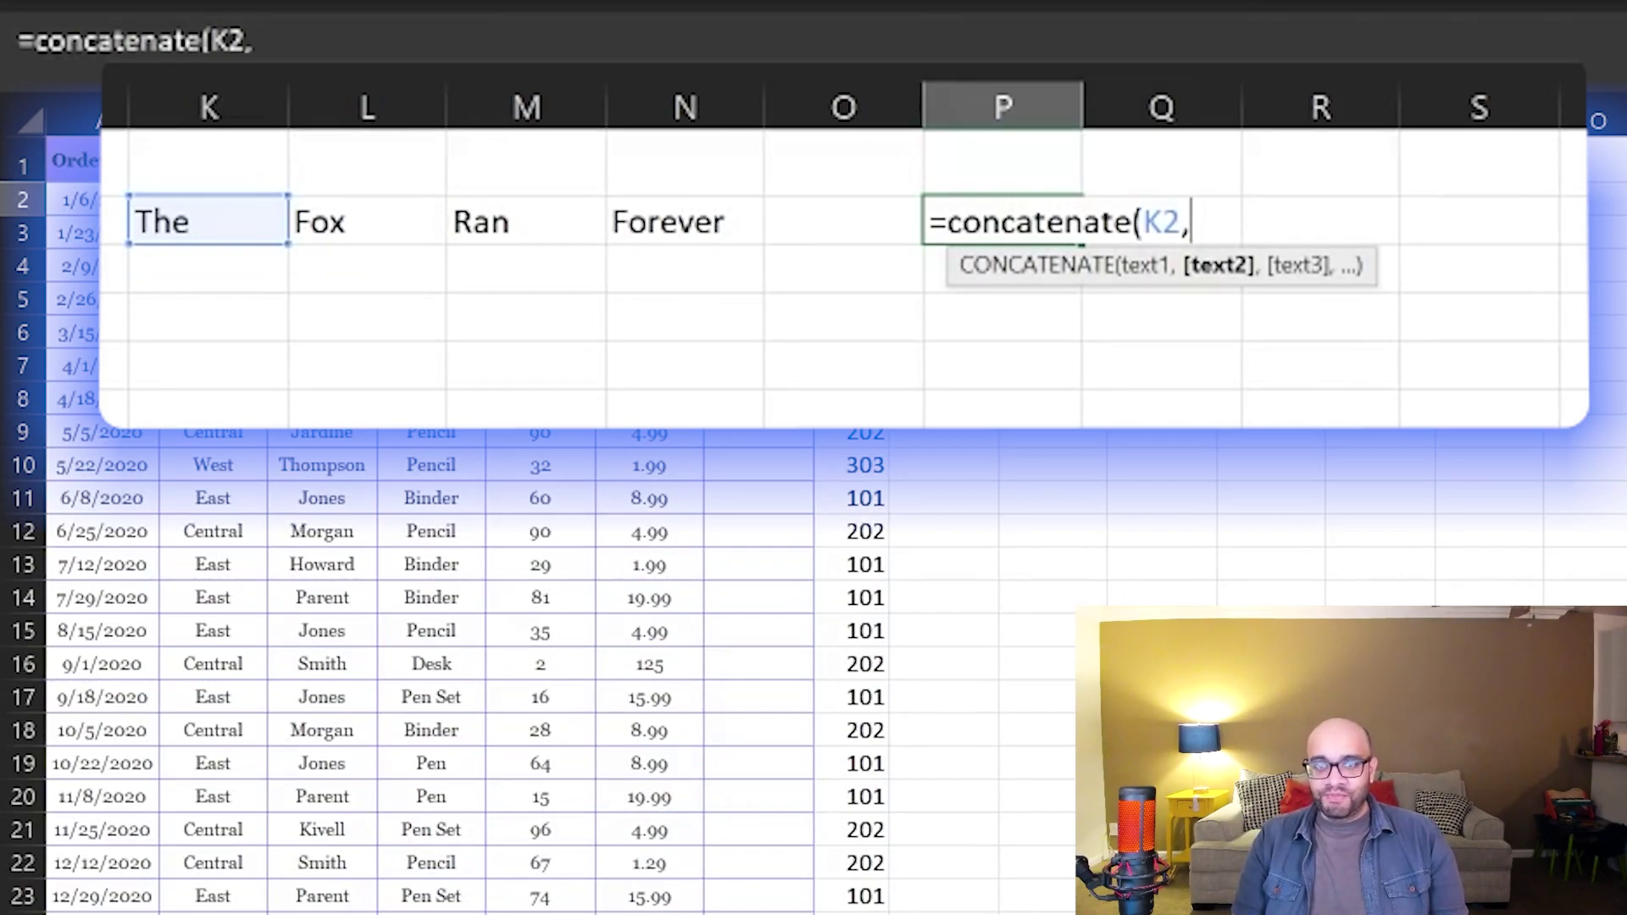
type("\"")
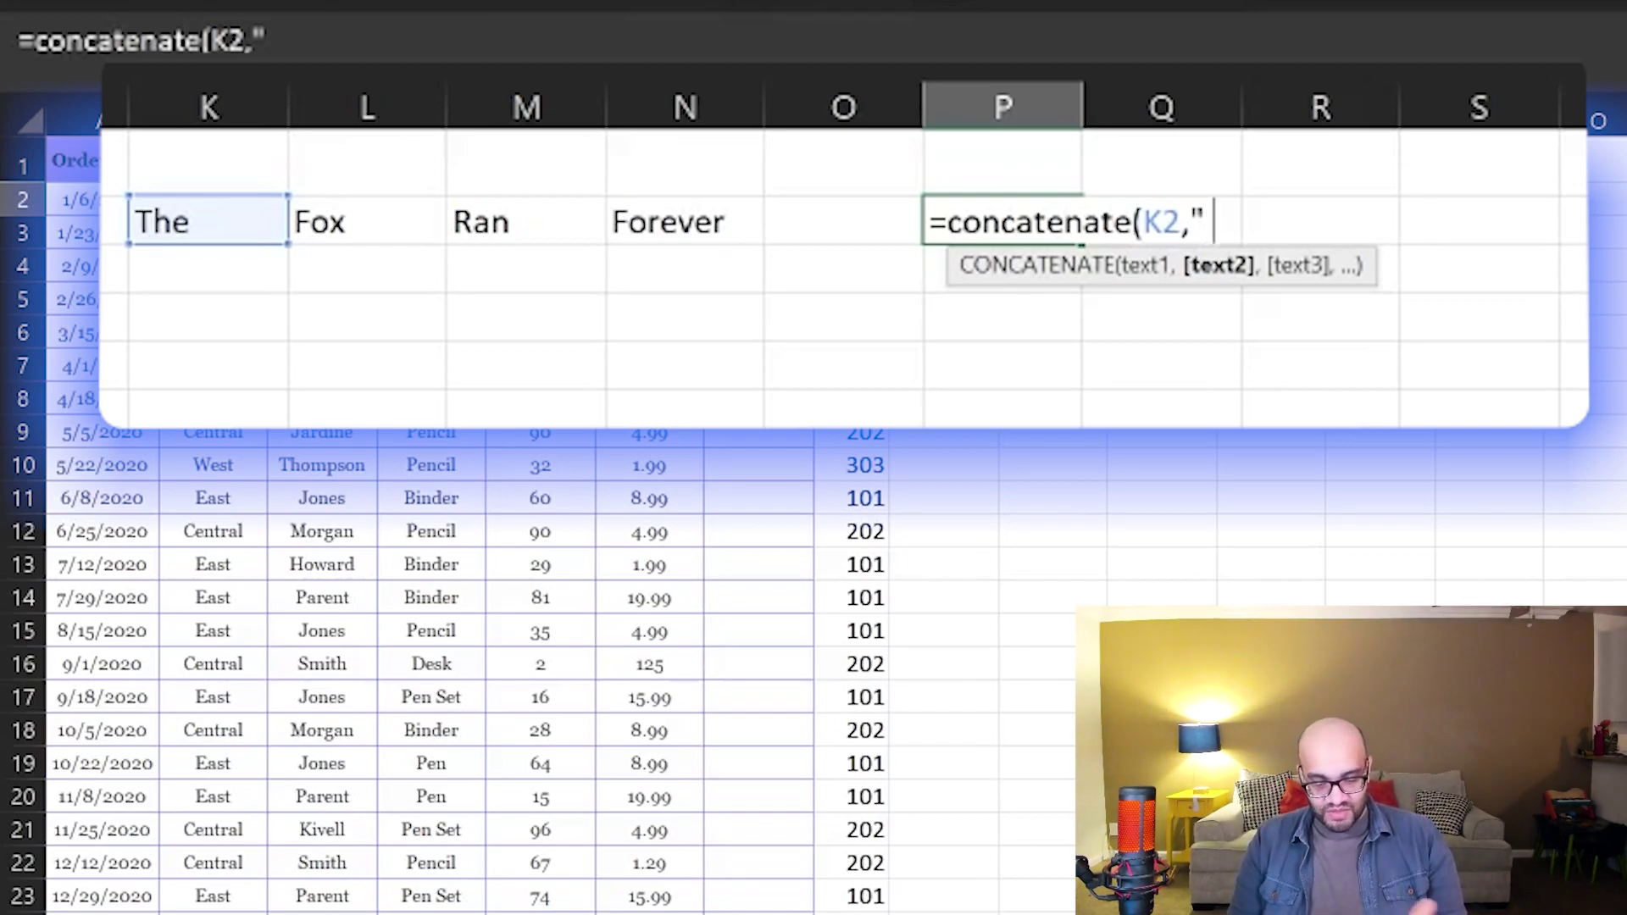
type(" \"")
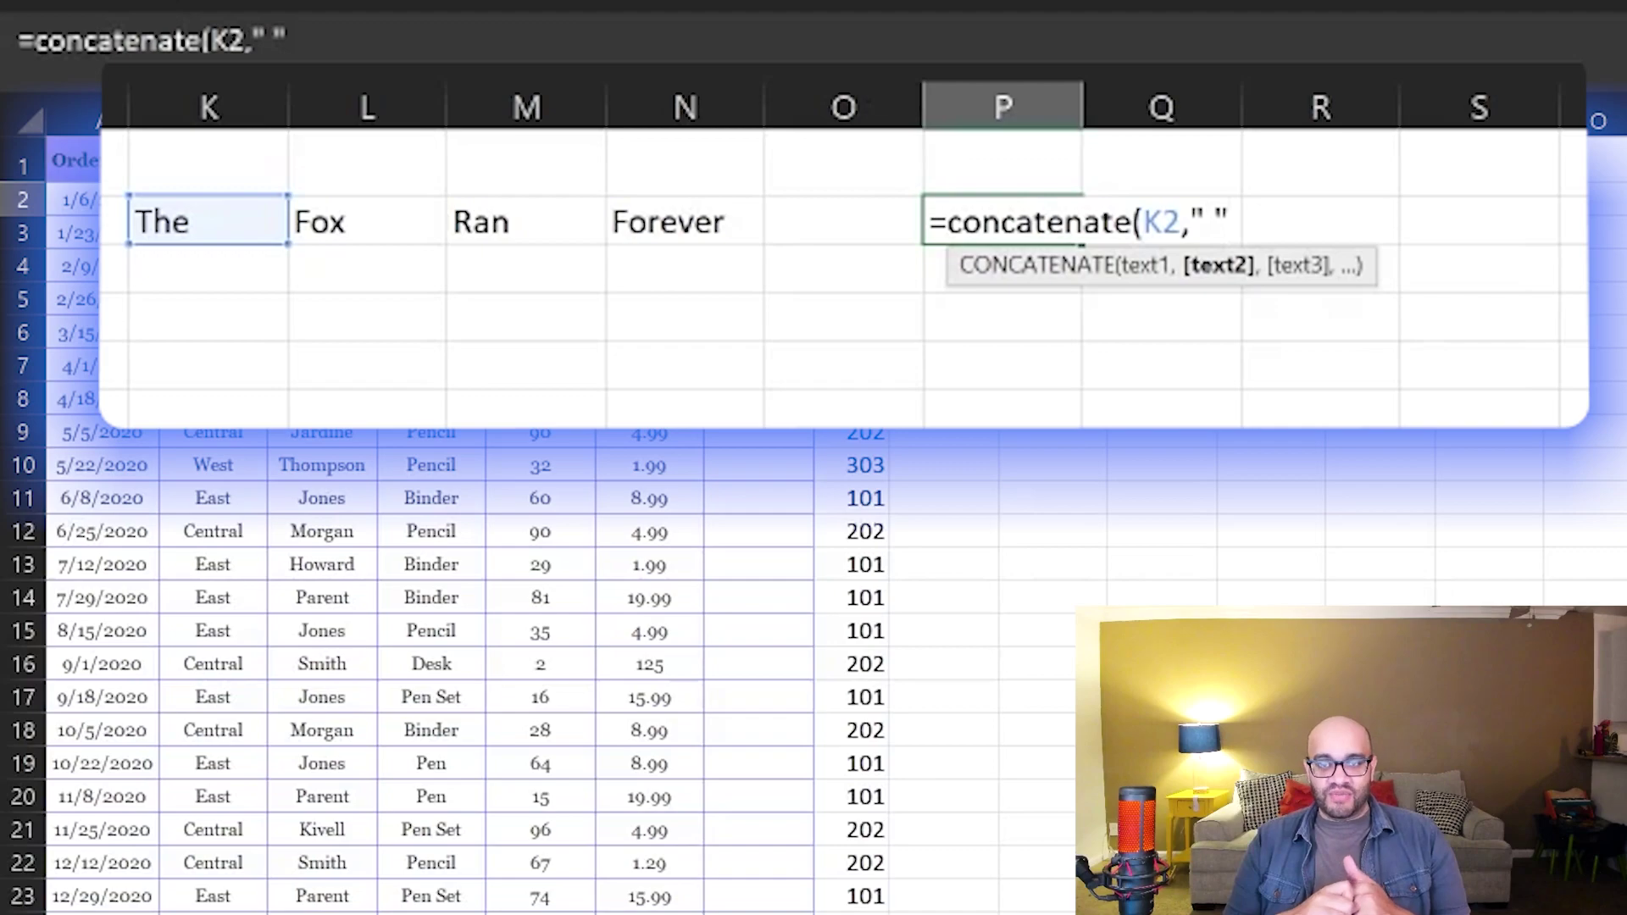
type(",")
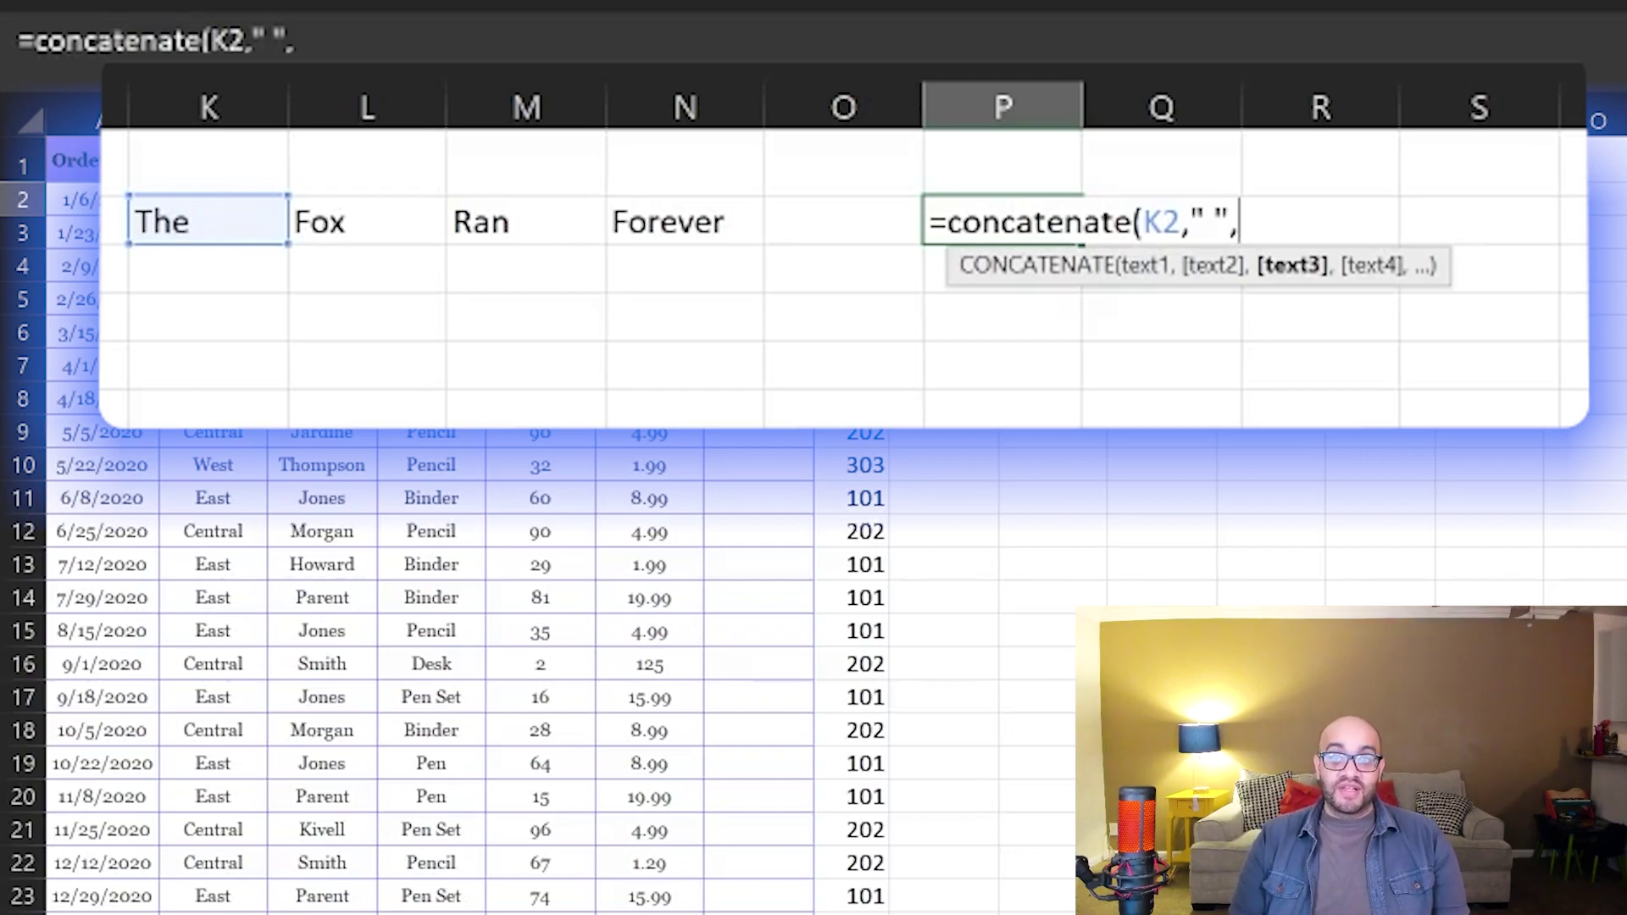
- Complete P2's formula as =CONCATENATE(K2," ",L2," ",M2," ",N2) and check the joined sentence
left_click(378, 206)
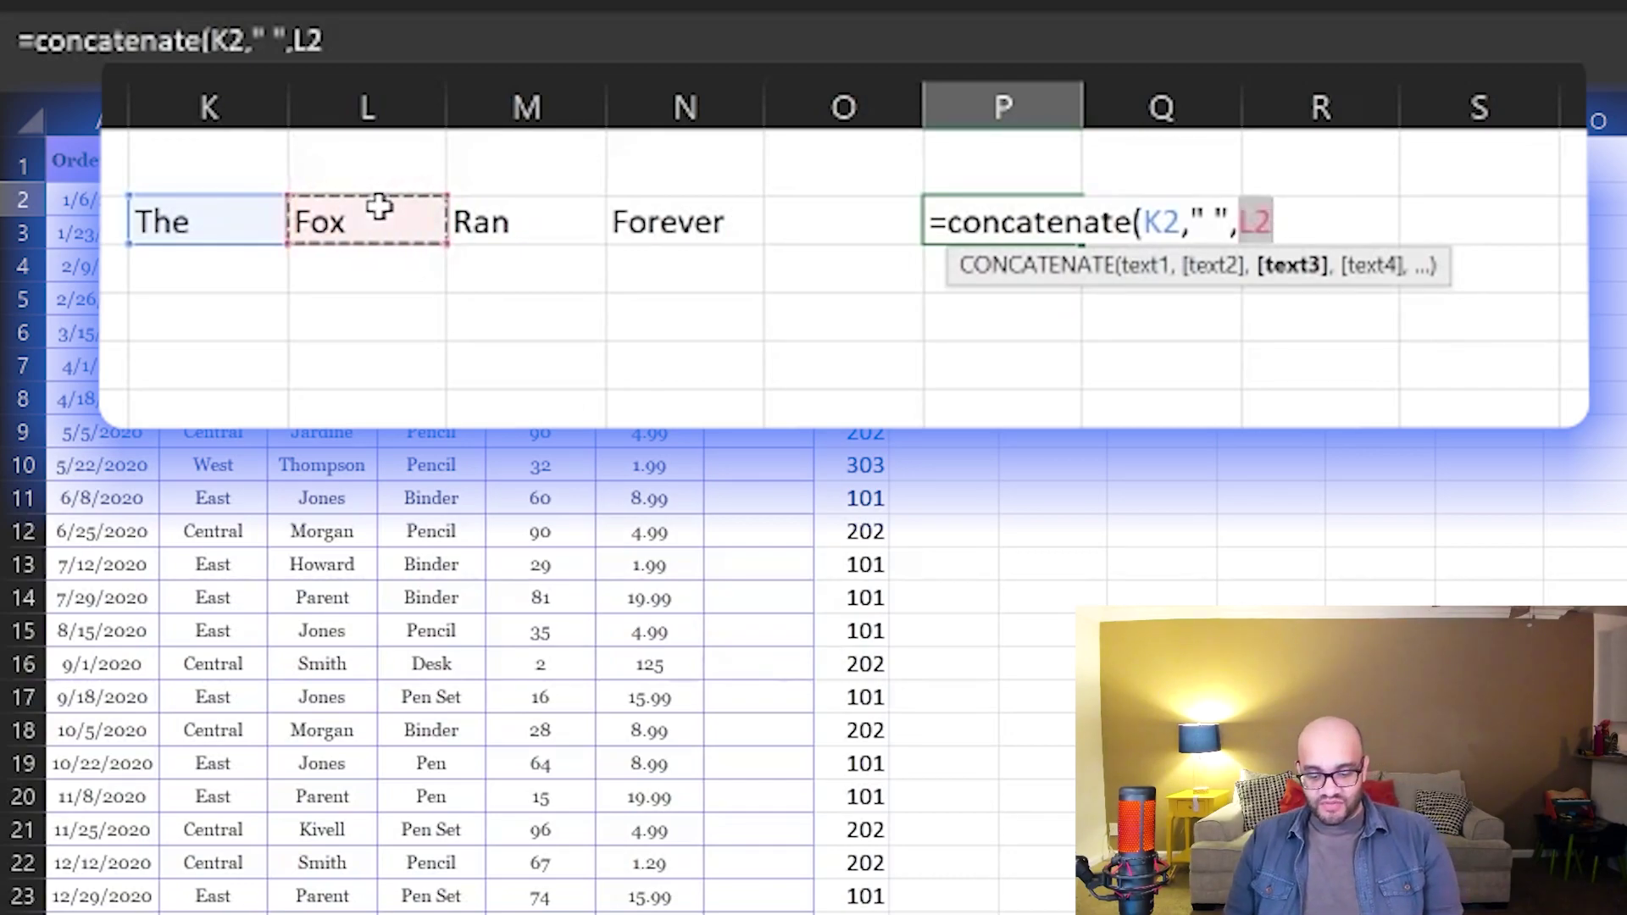
type(",\" \"")
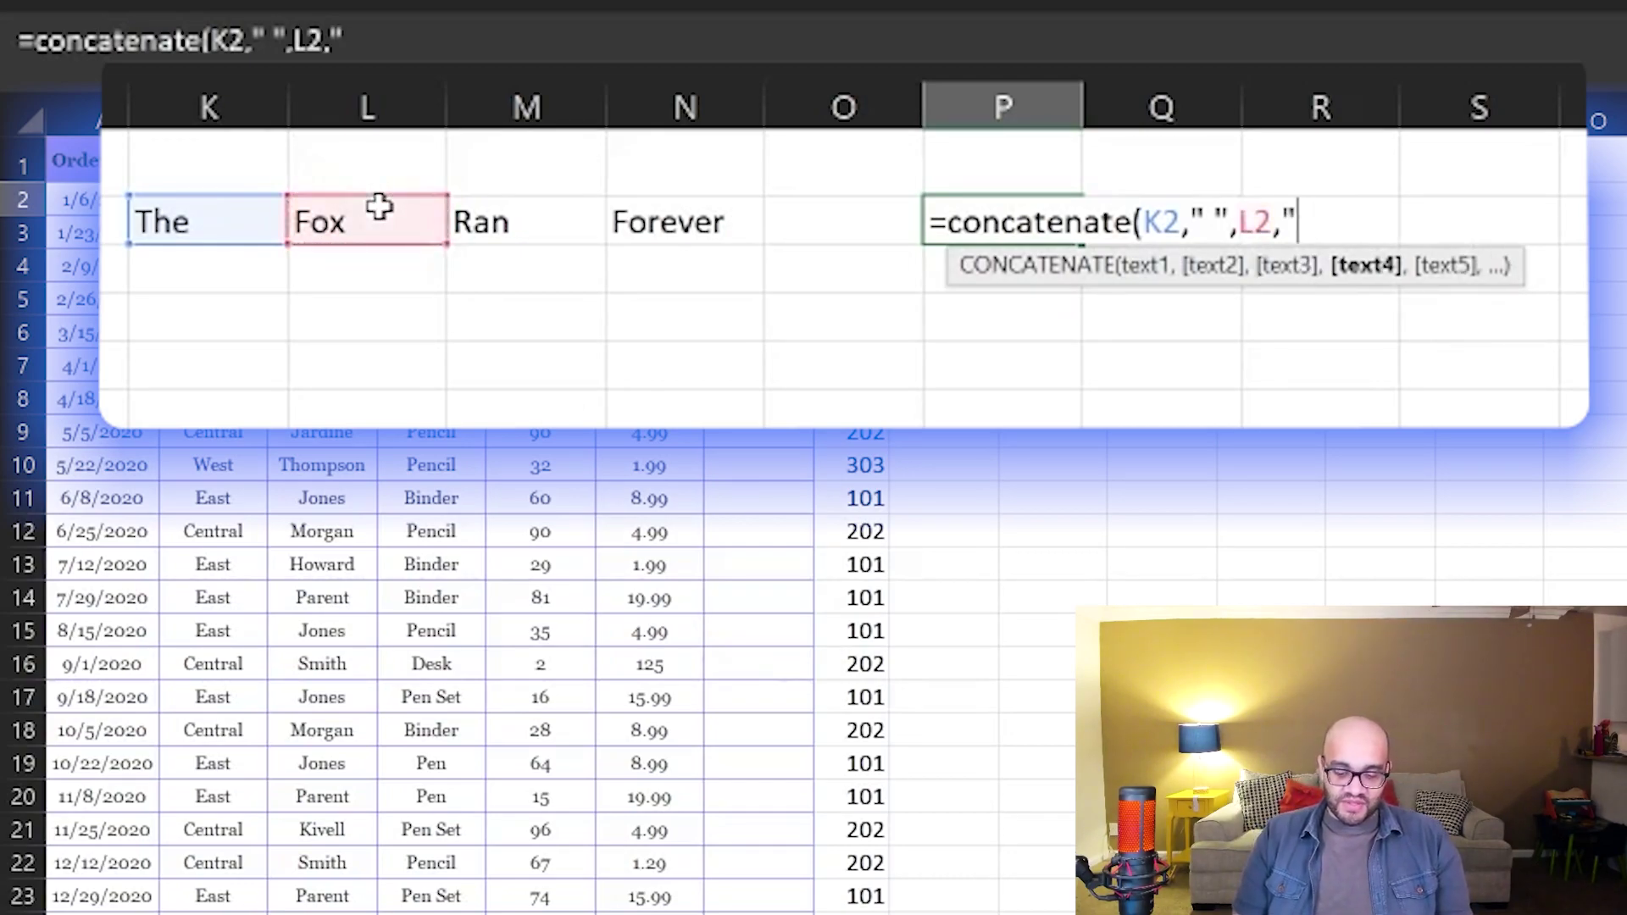
type(",")
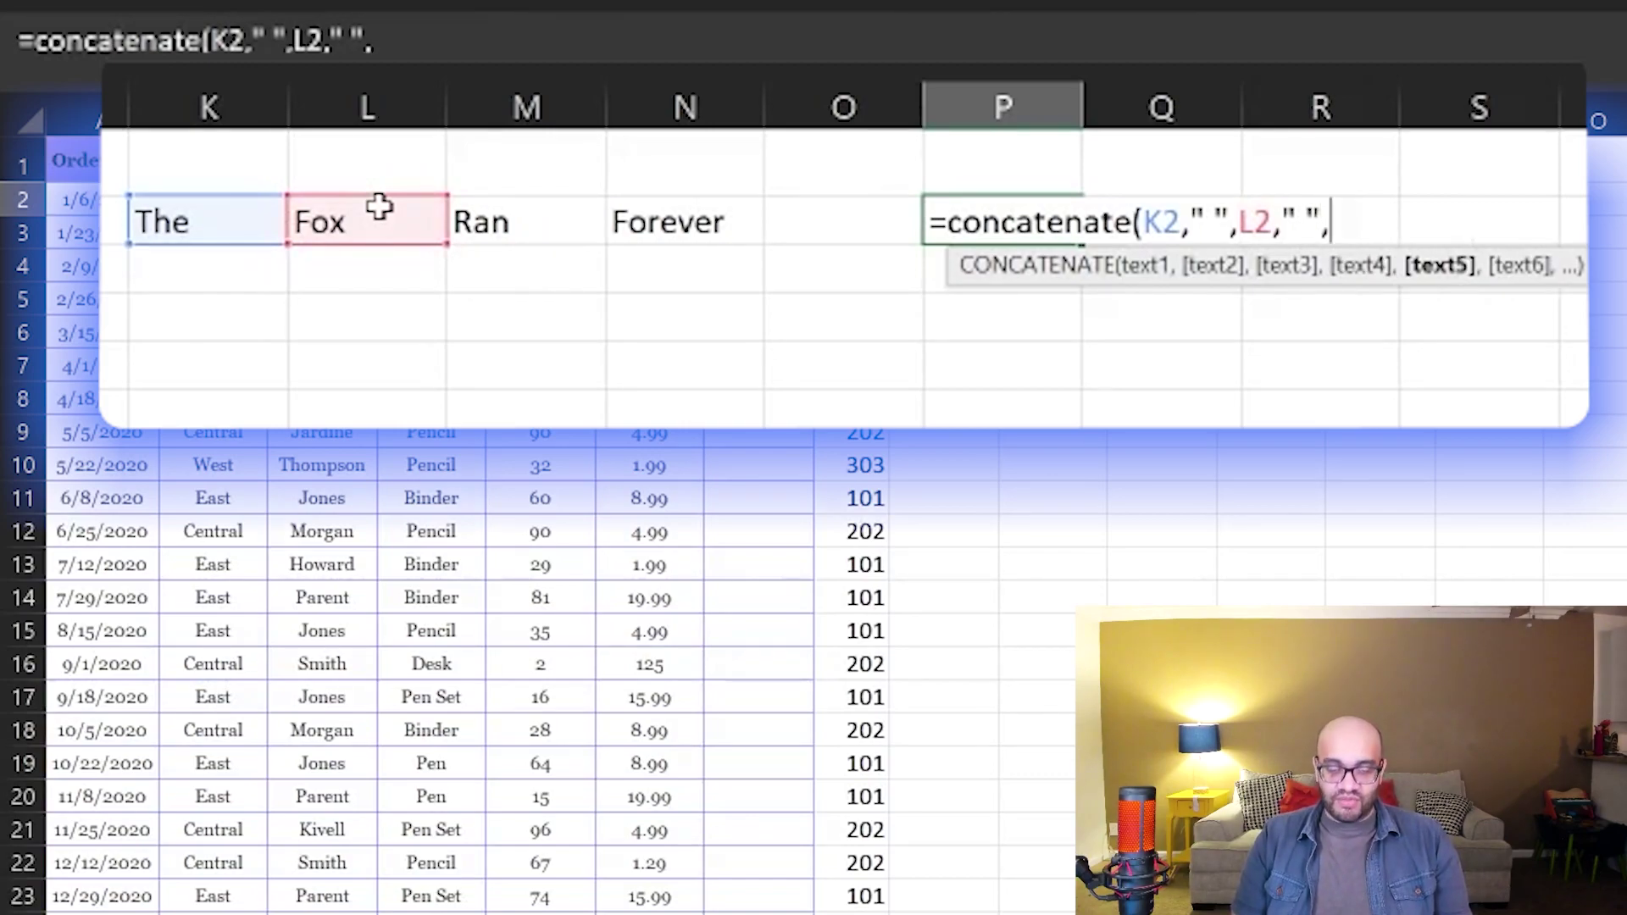
left_click(487, 222)
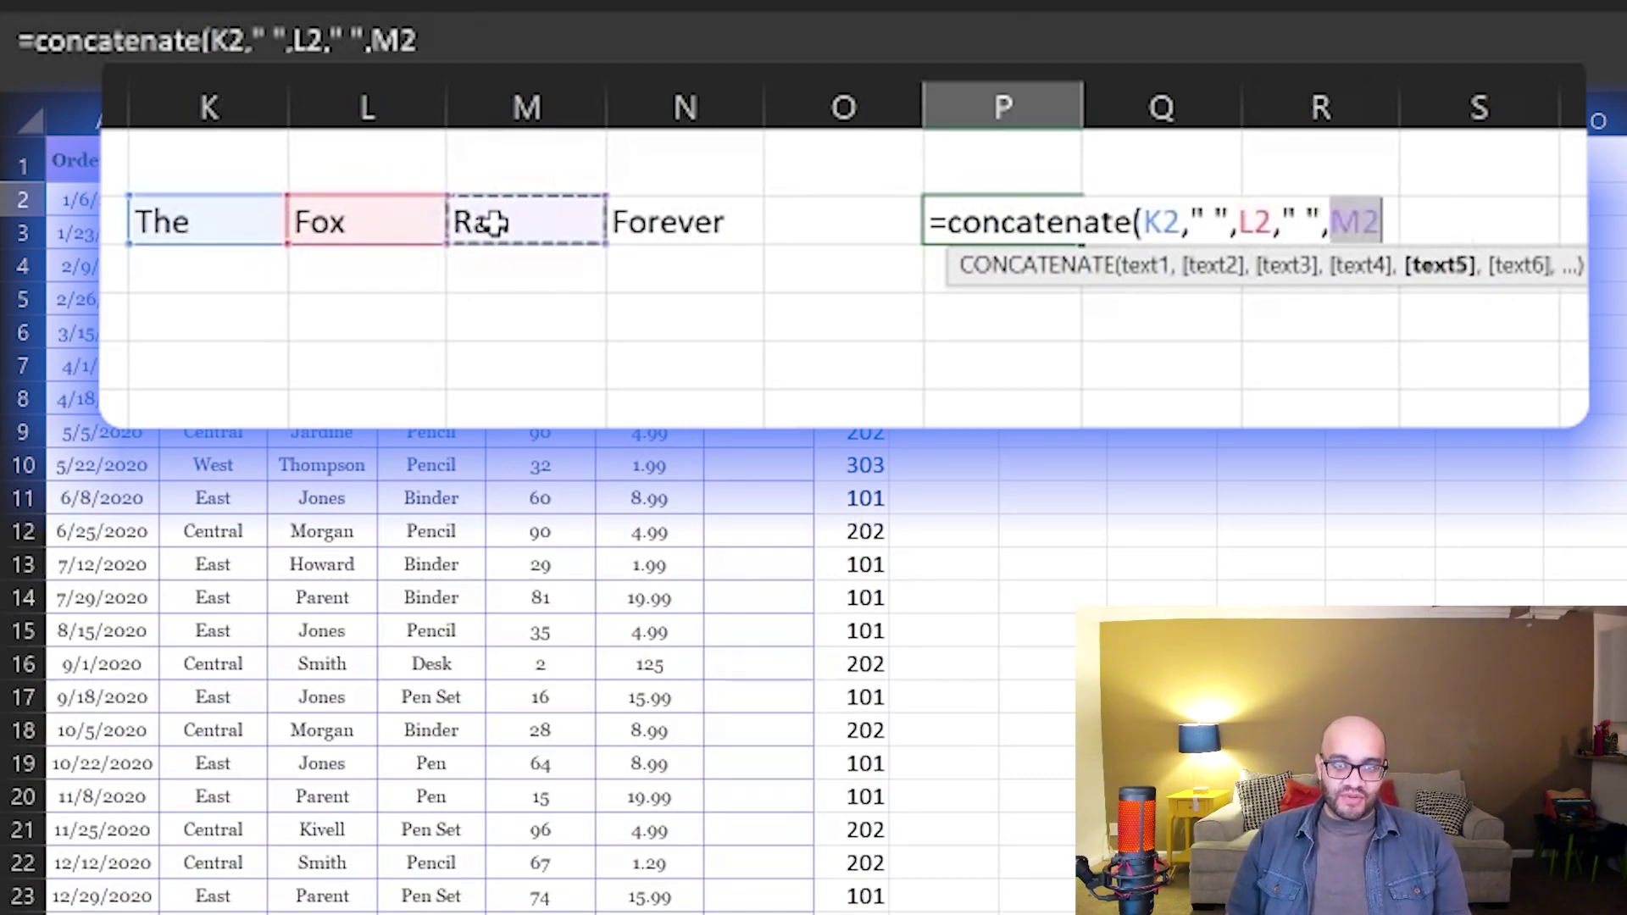
type(",")
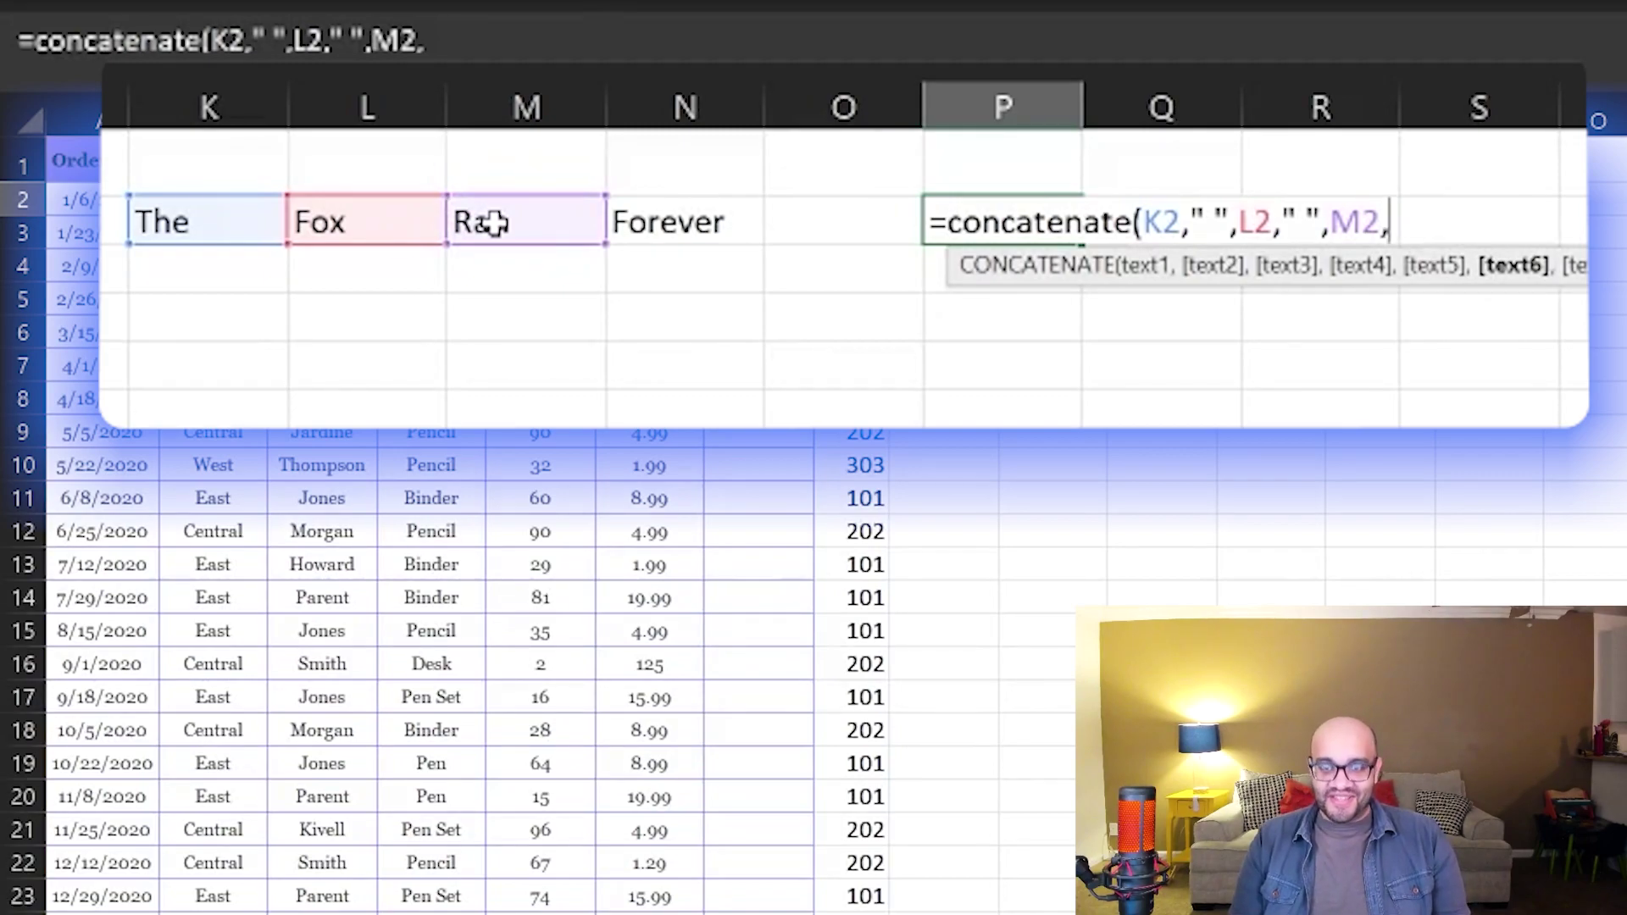
type("\" \"")
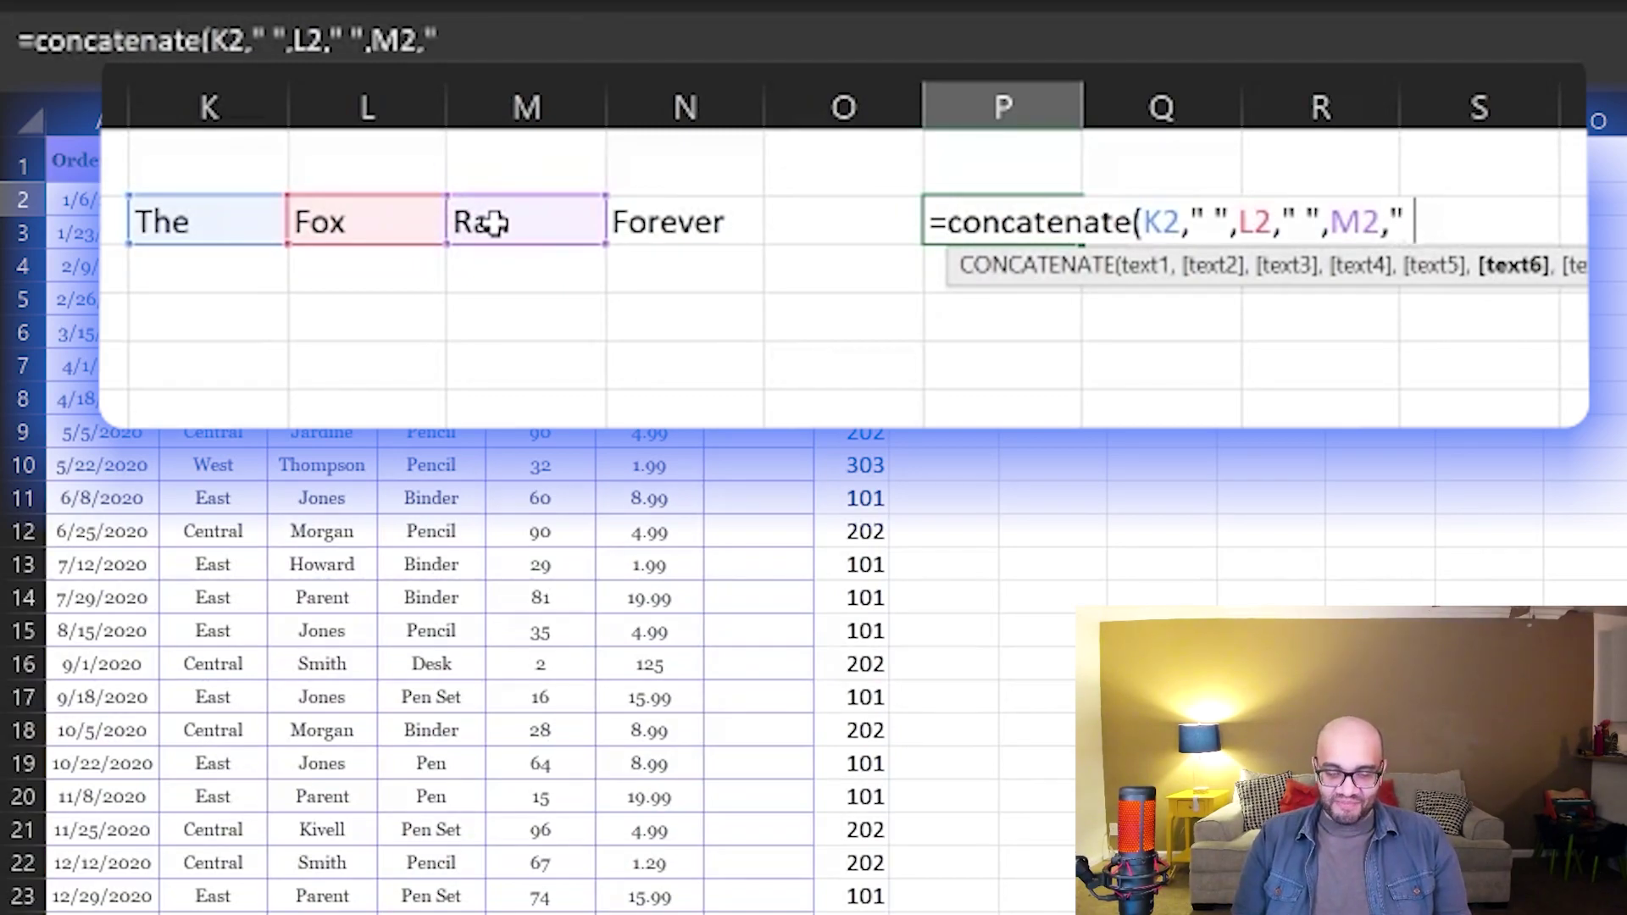
type(",")
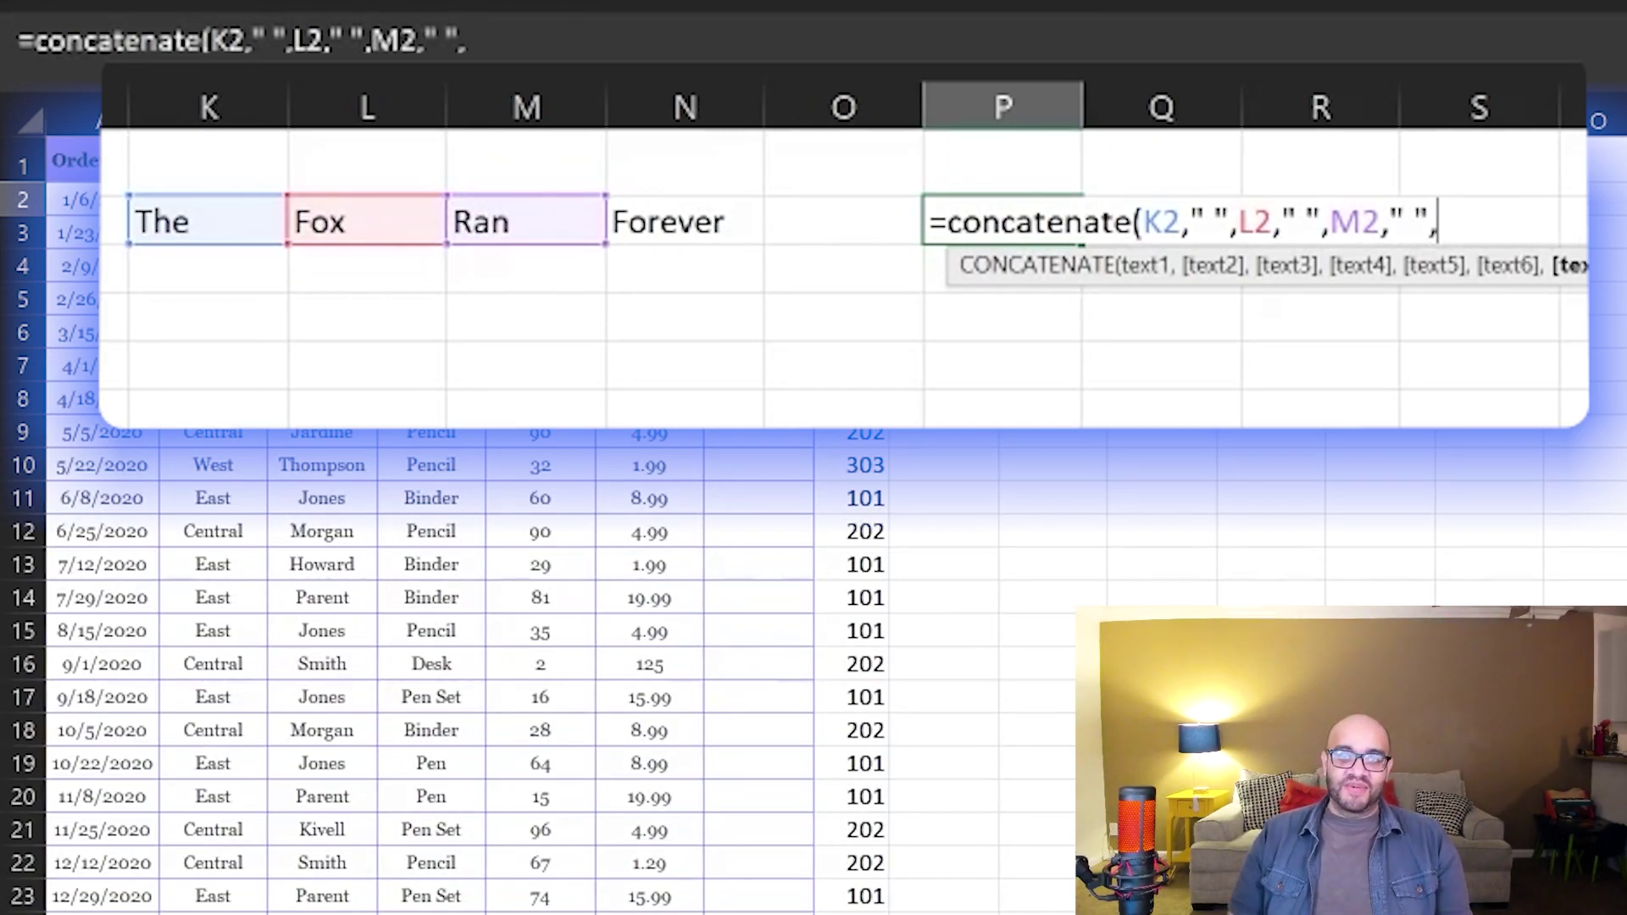
left_click(646, 216)
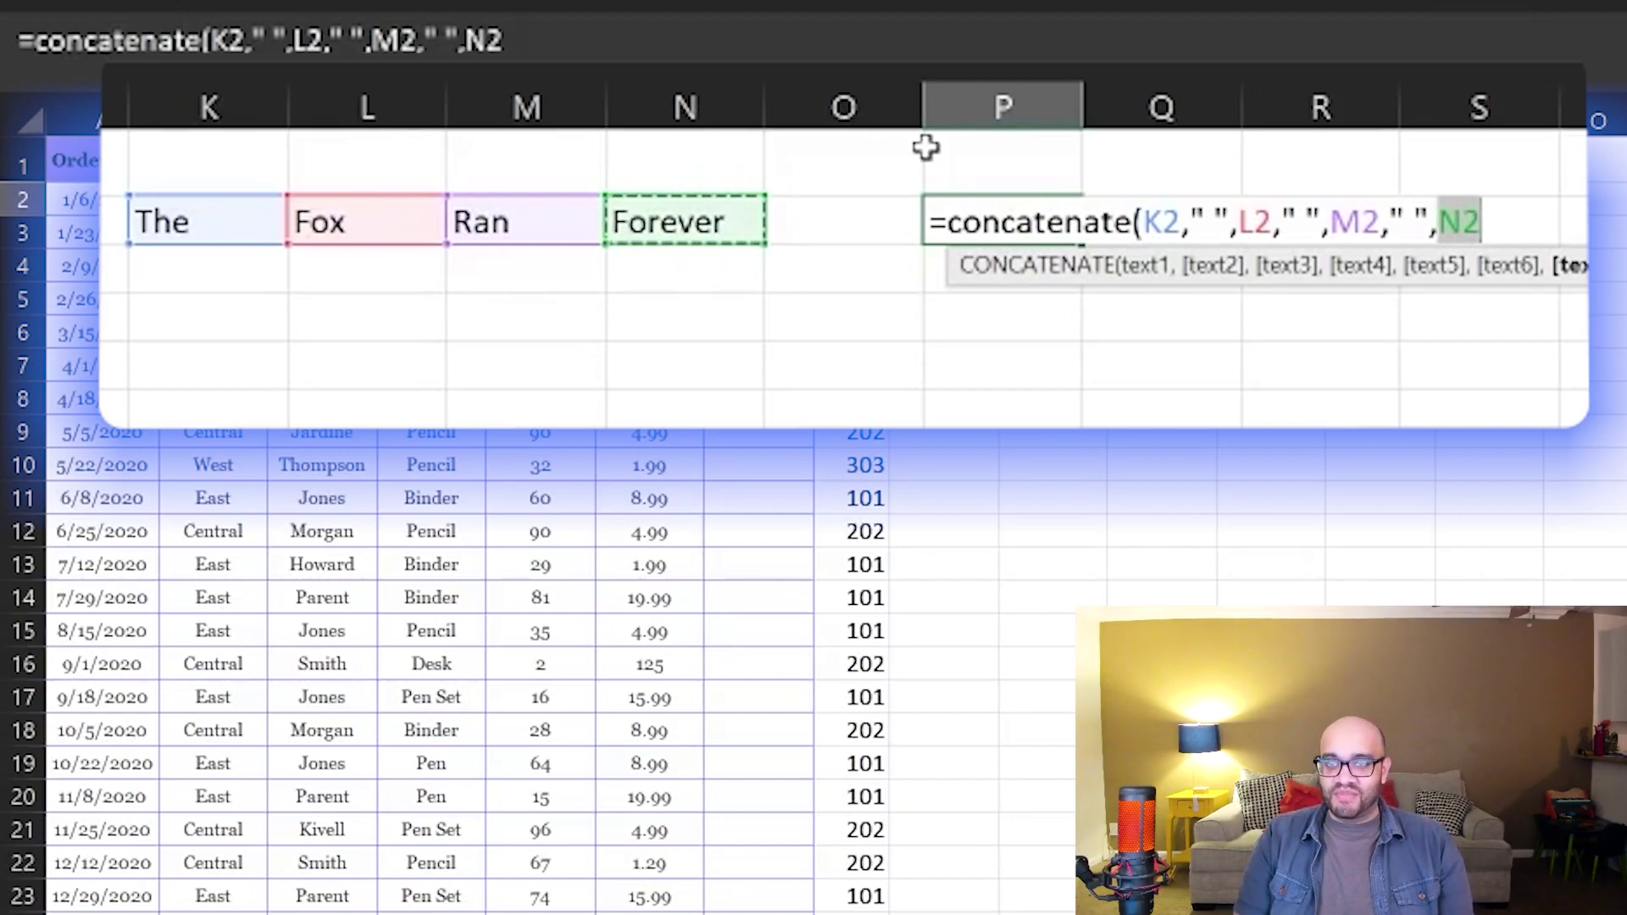
type(")")
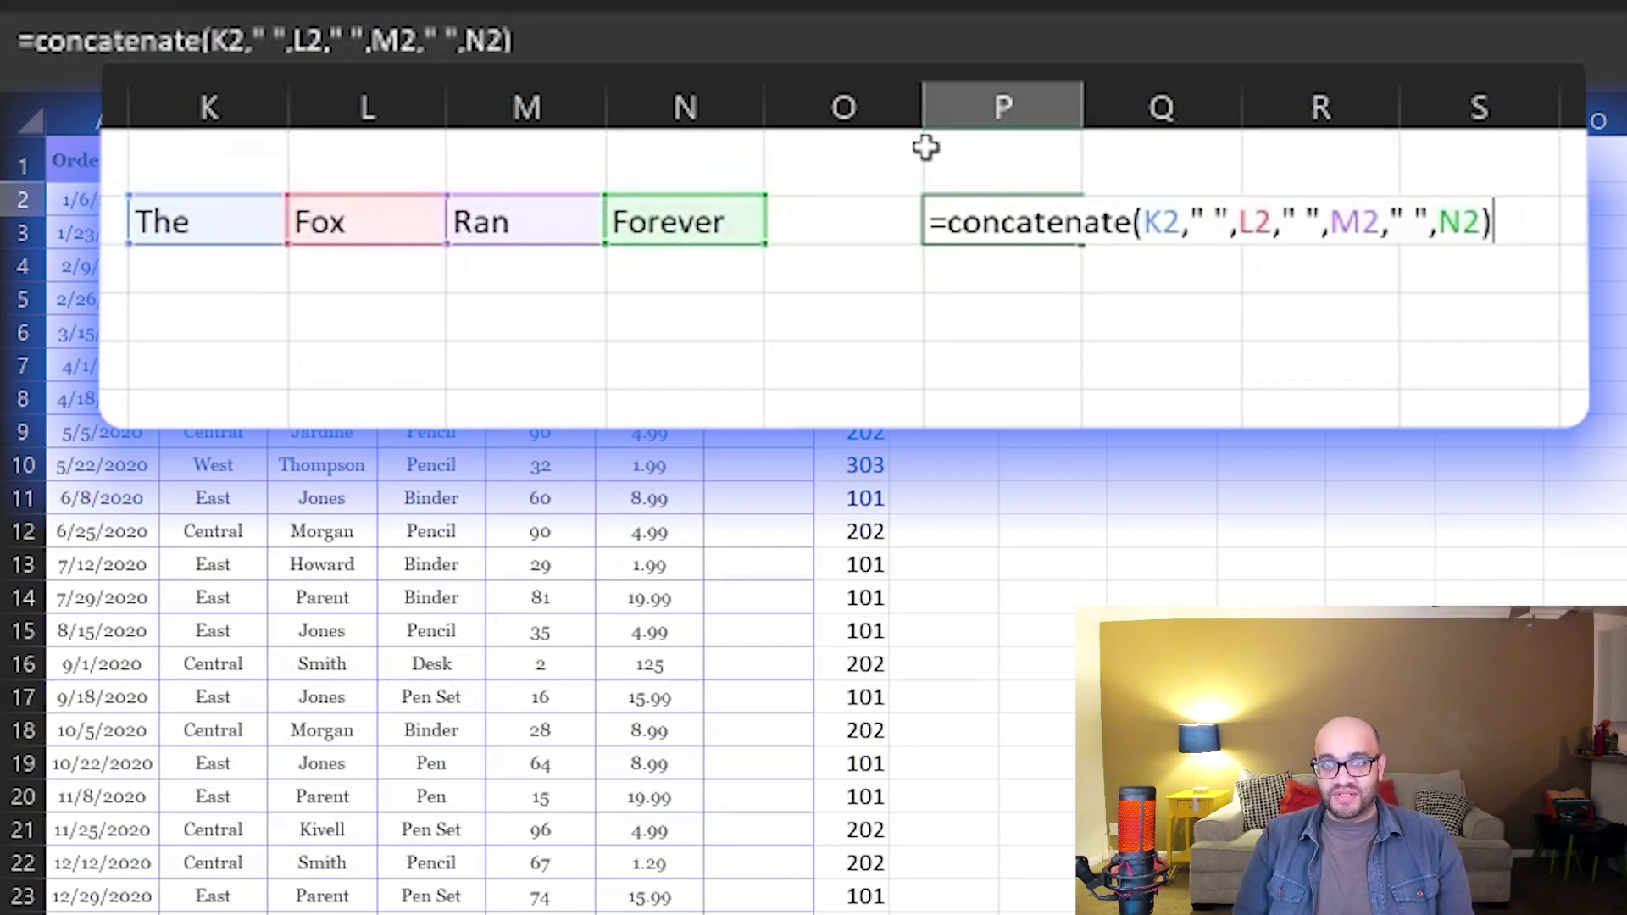
key("Return")
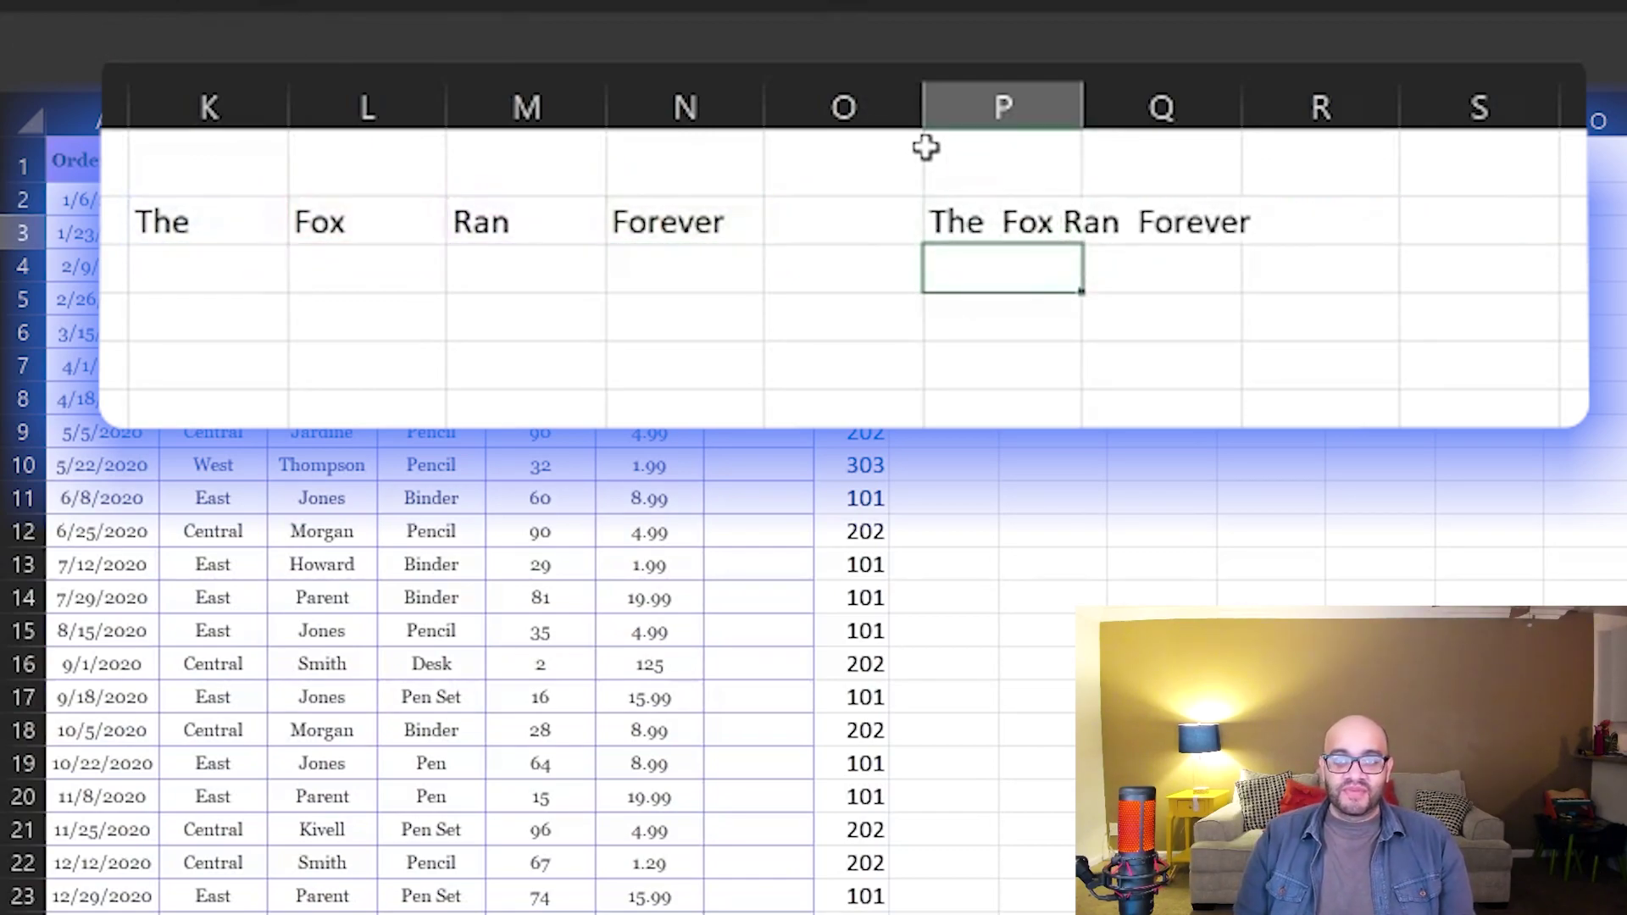
left_click(1070, 230)
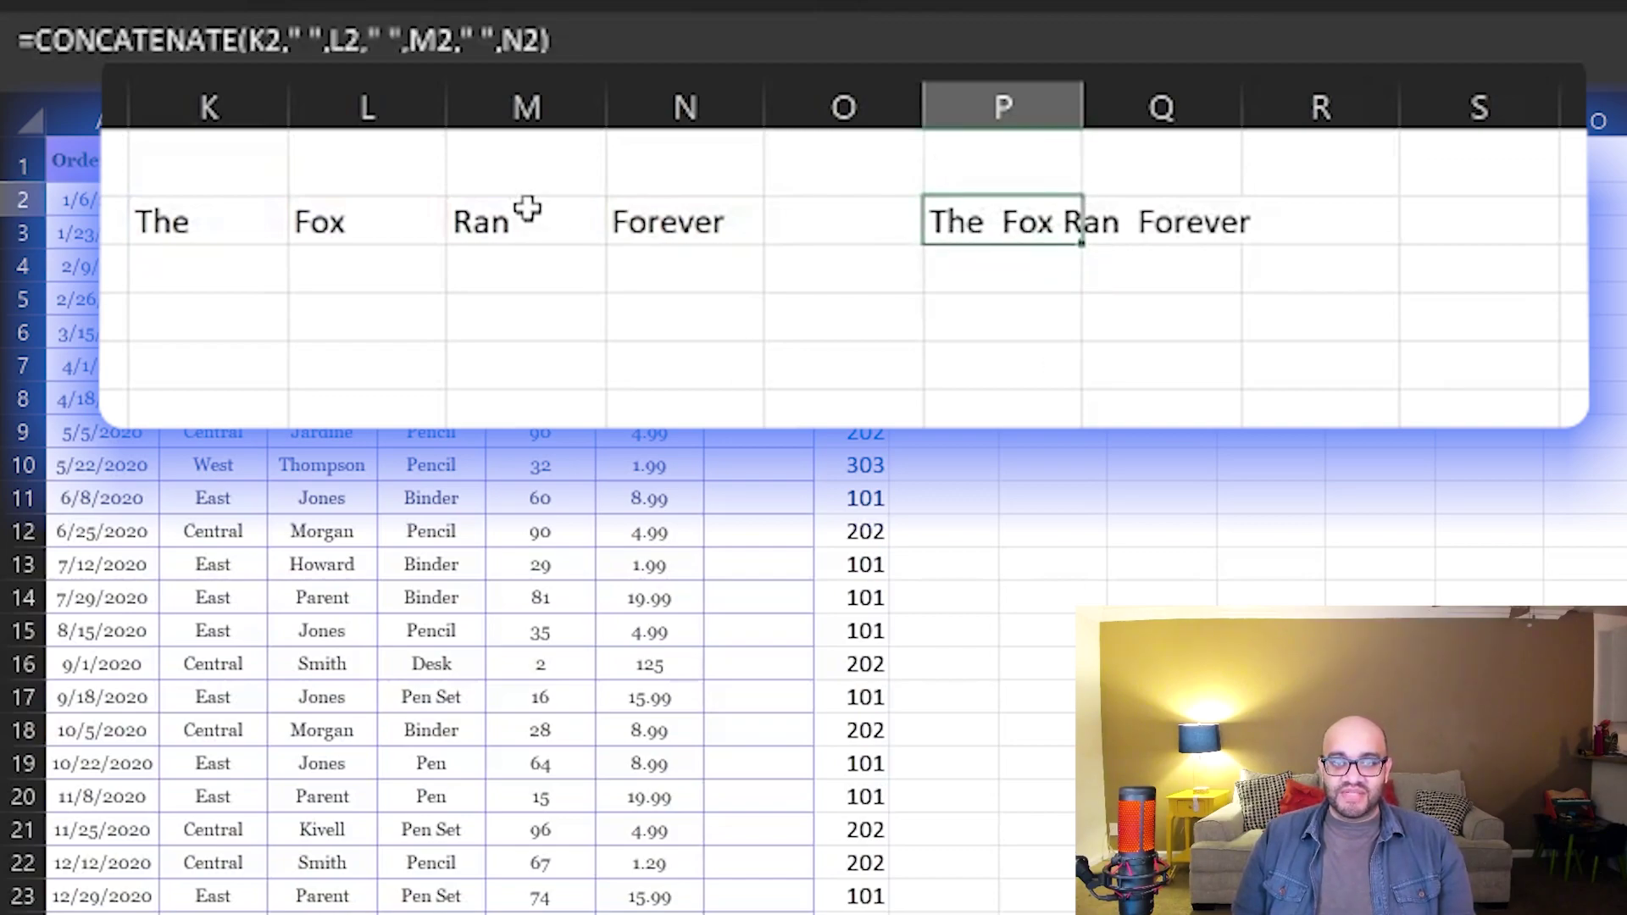
- Enter the words "The", "If" and "For" down column K from K3 to K5
left_click(1000, 275)
left_click(185, 279)
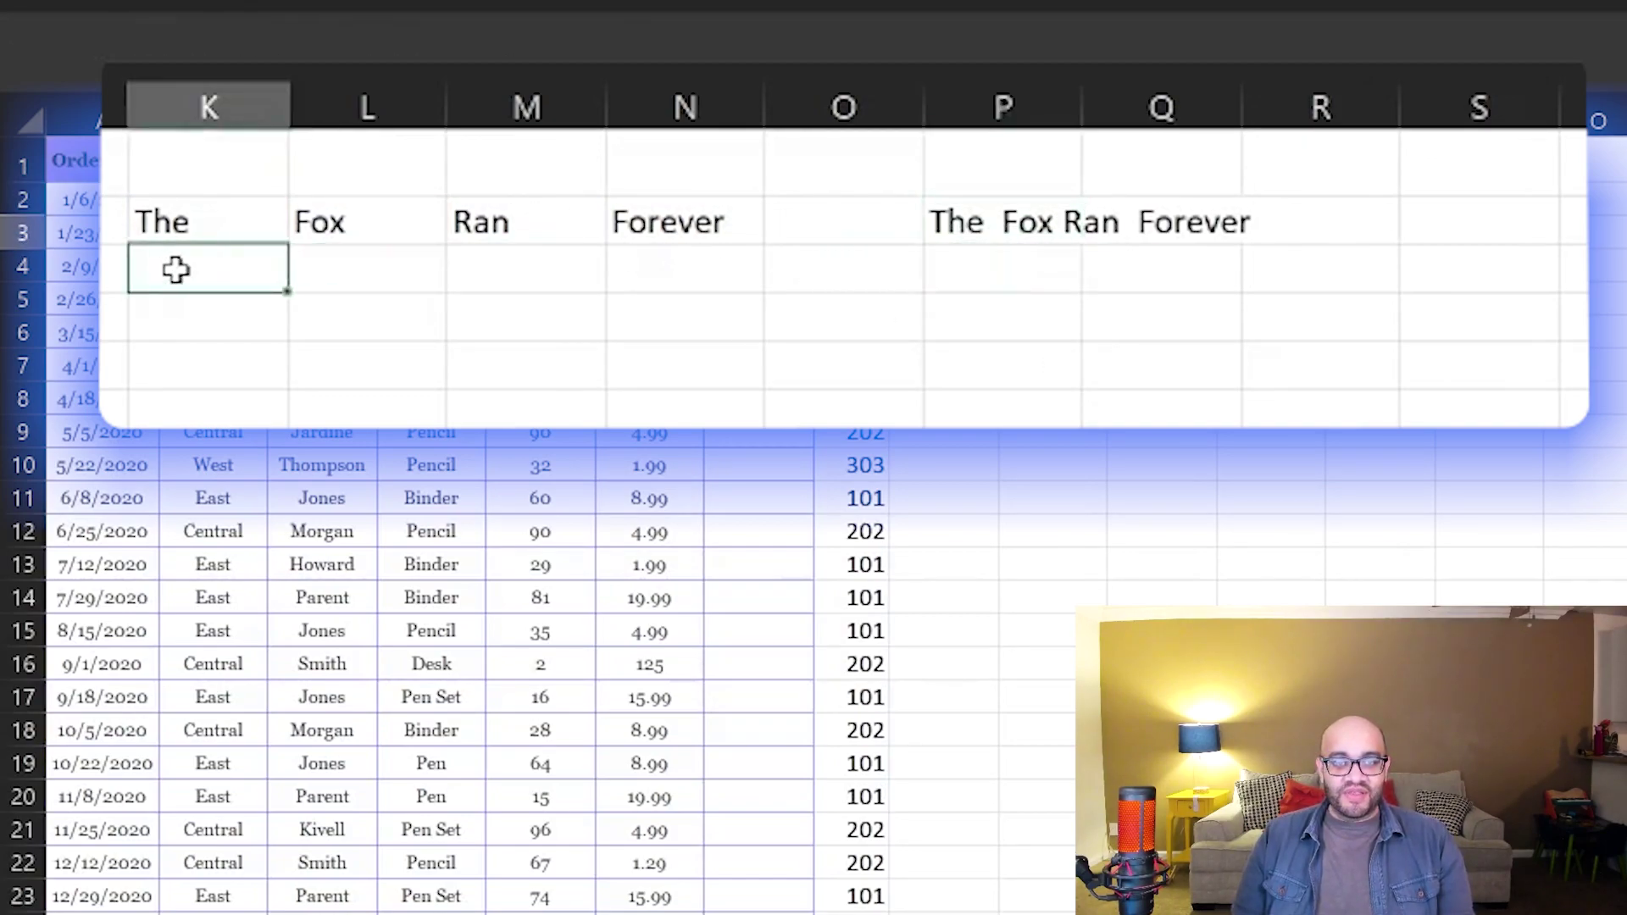
type("The")
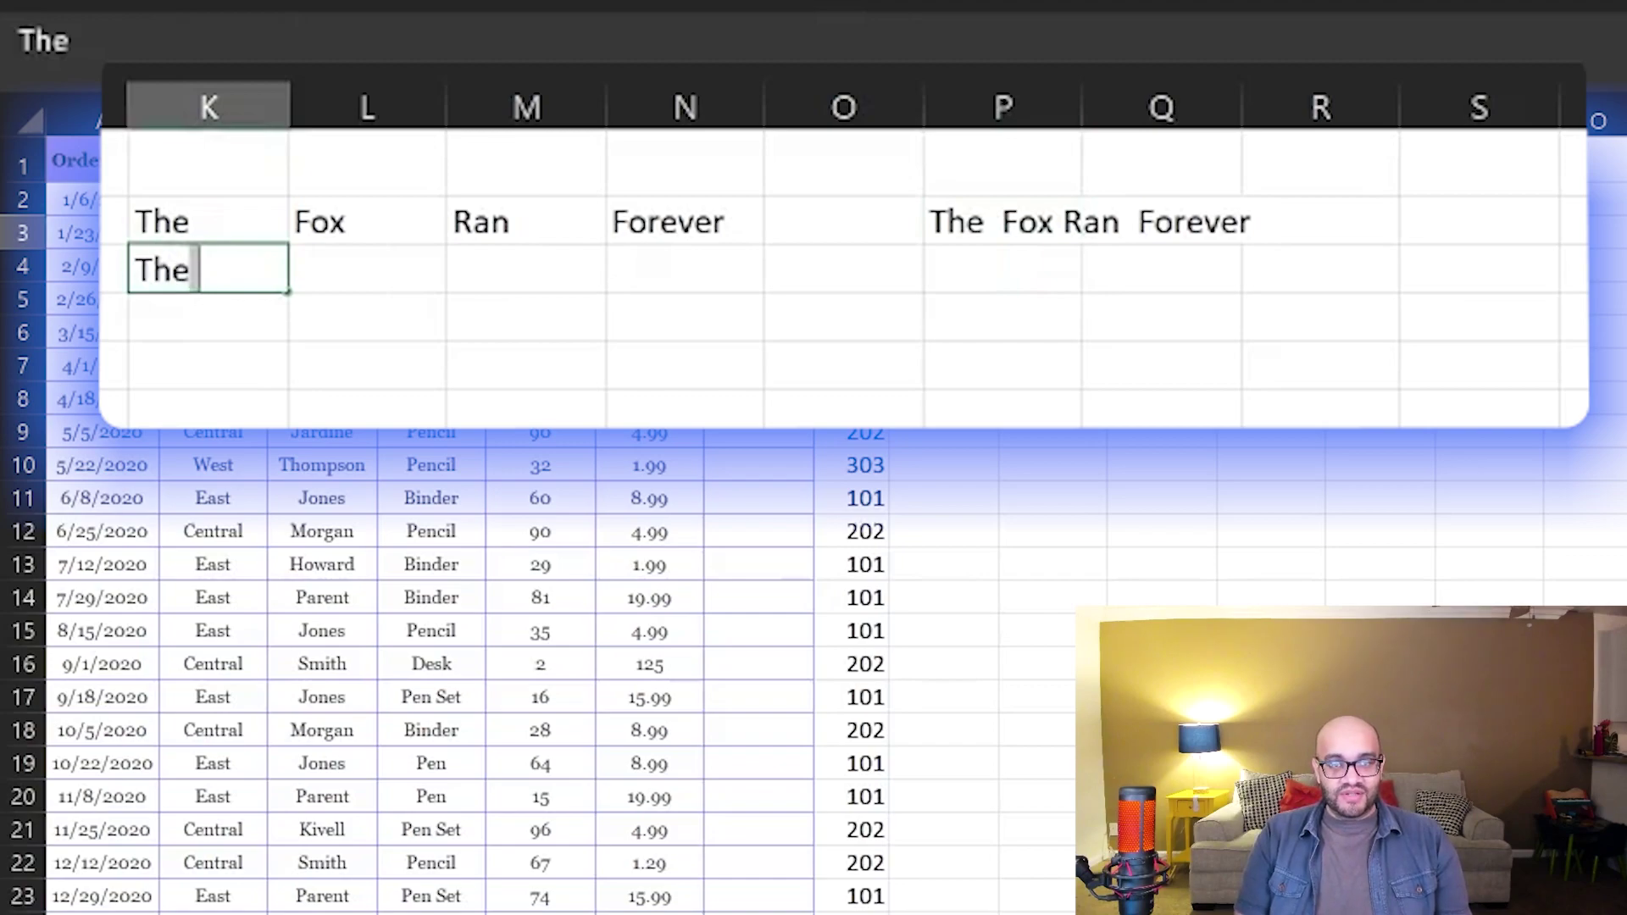
key("Return")
type("If")
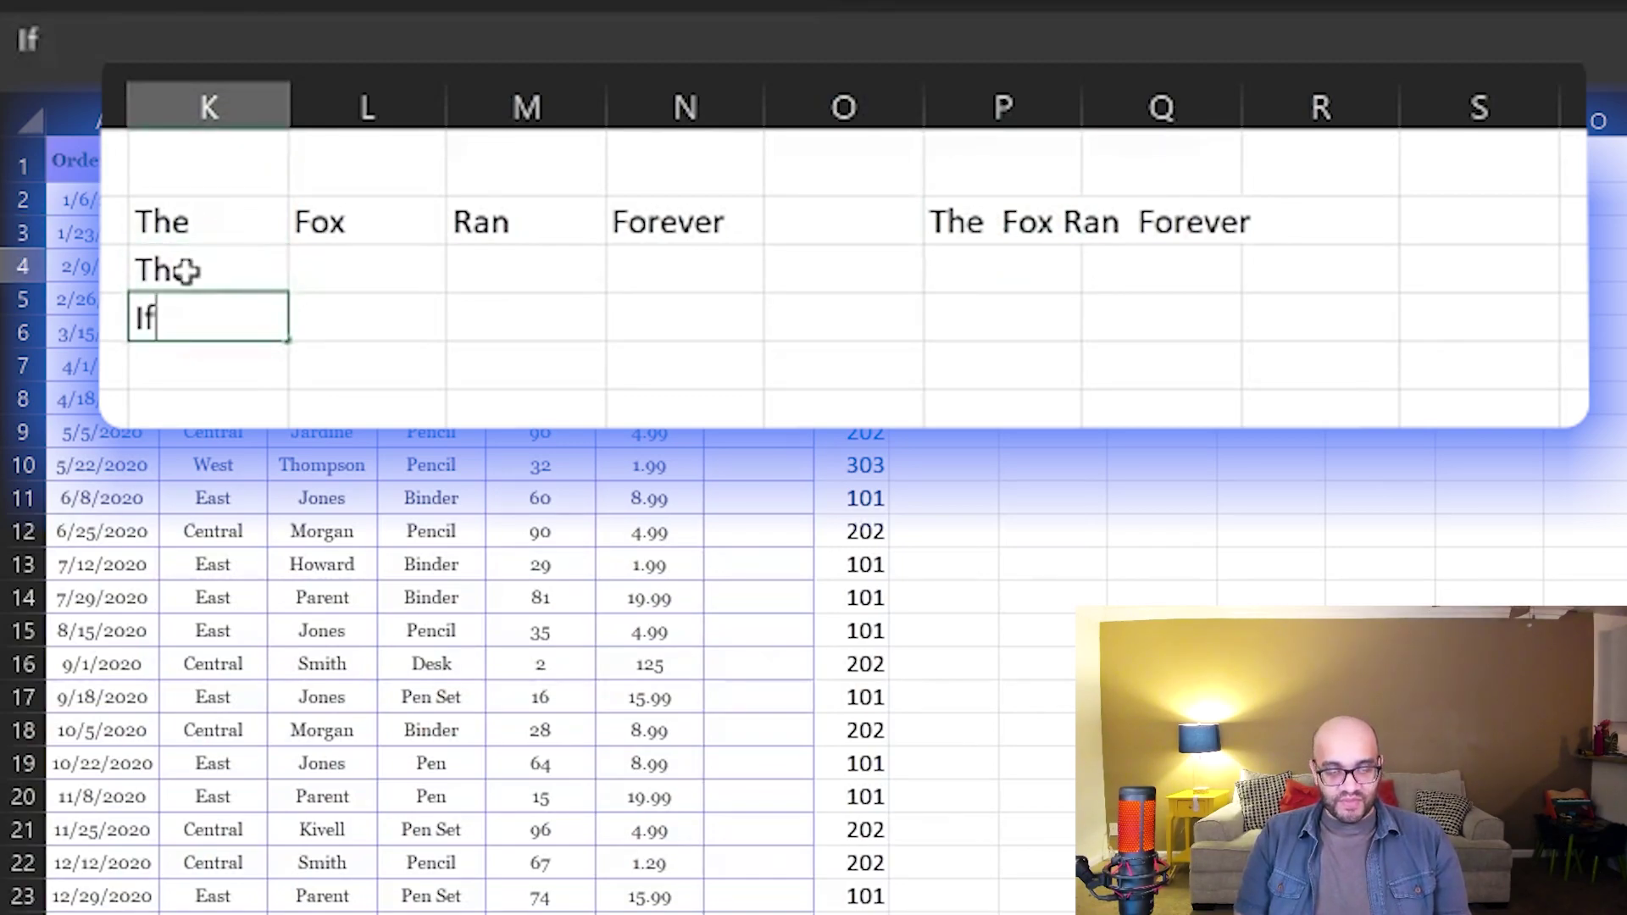
key("Return")
type("For")
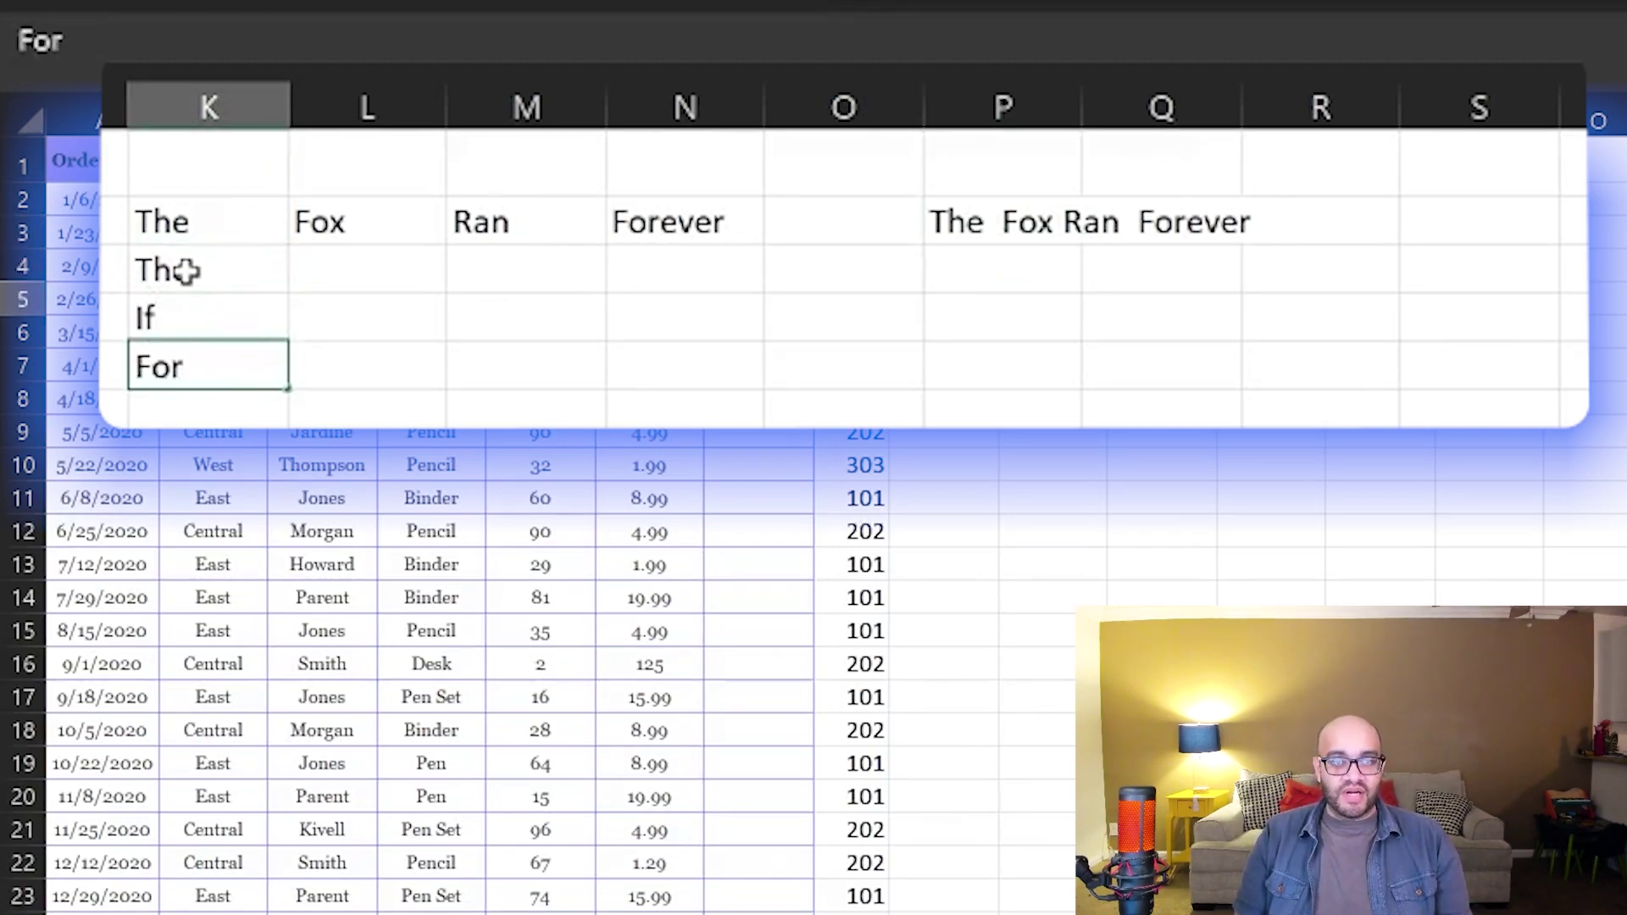
- Enter the words "Wolf", "Eagle" and "Rat" down column L from L3 to L5
left_click(186, 271)
key("Right")
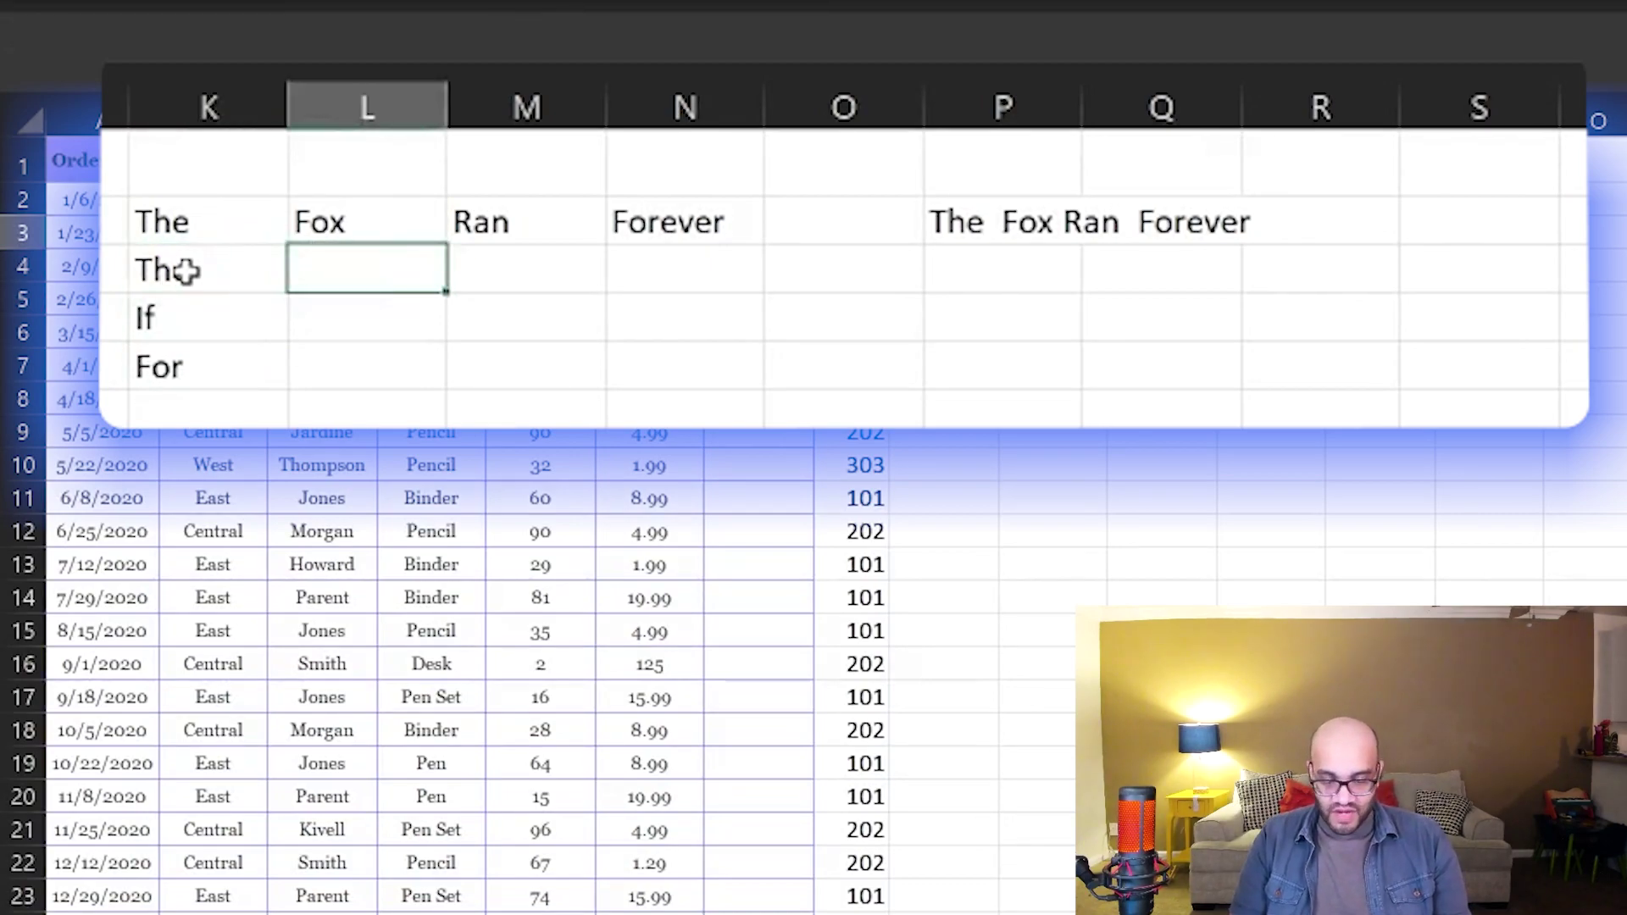
type("Wolf")
key("Return")
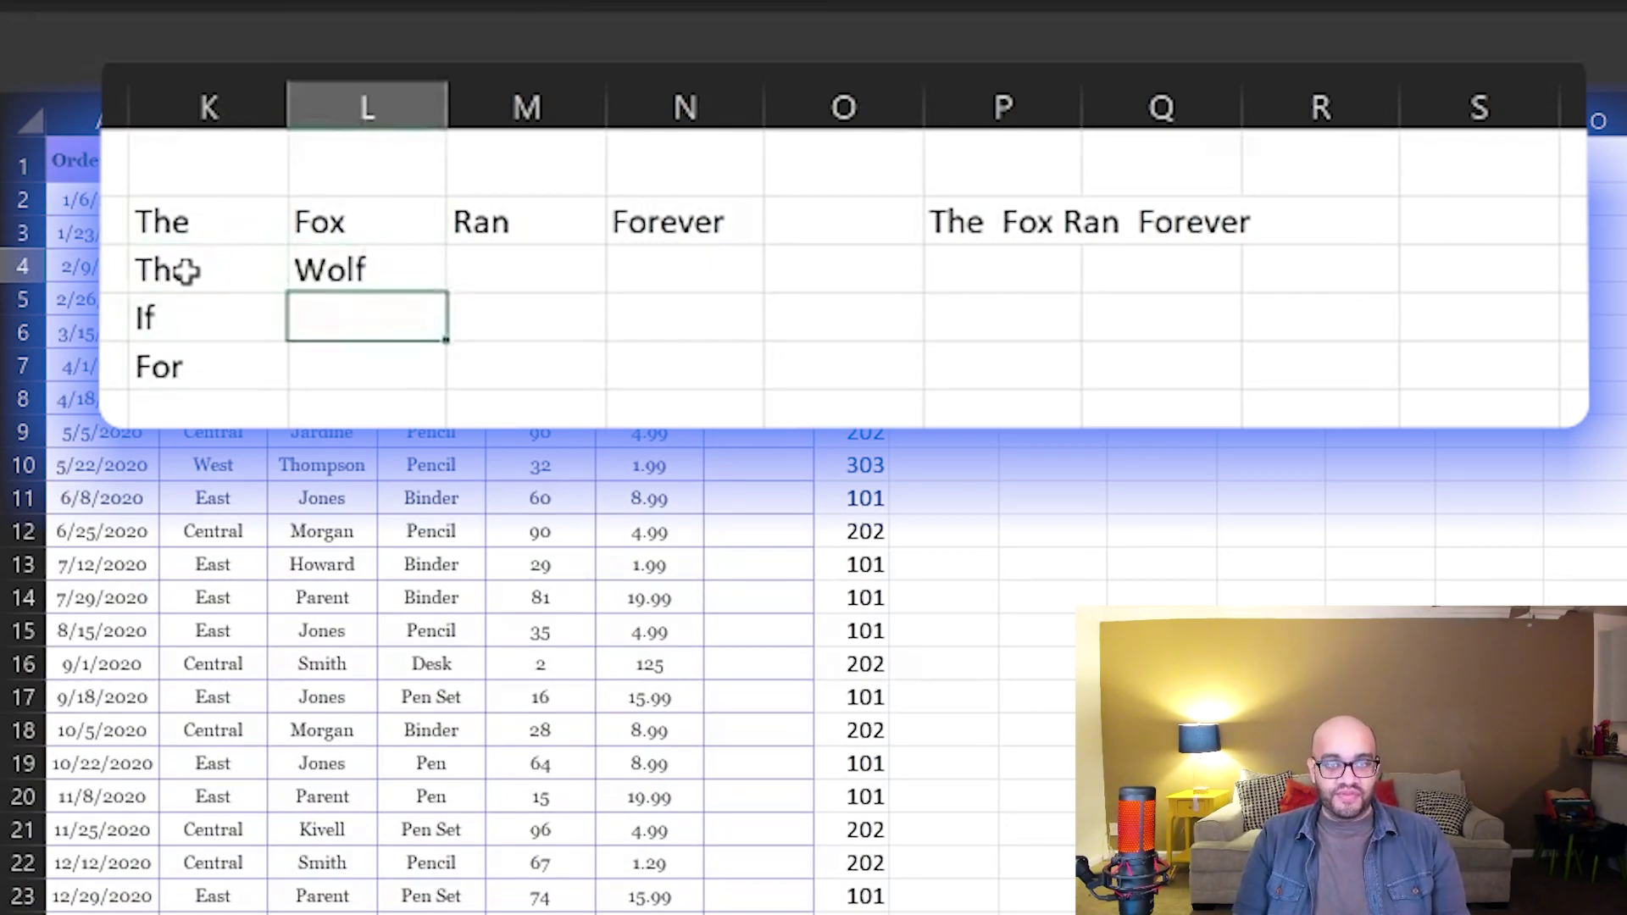
type("Eagle")
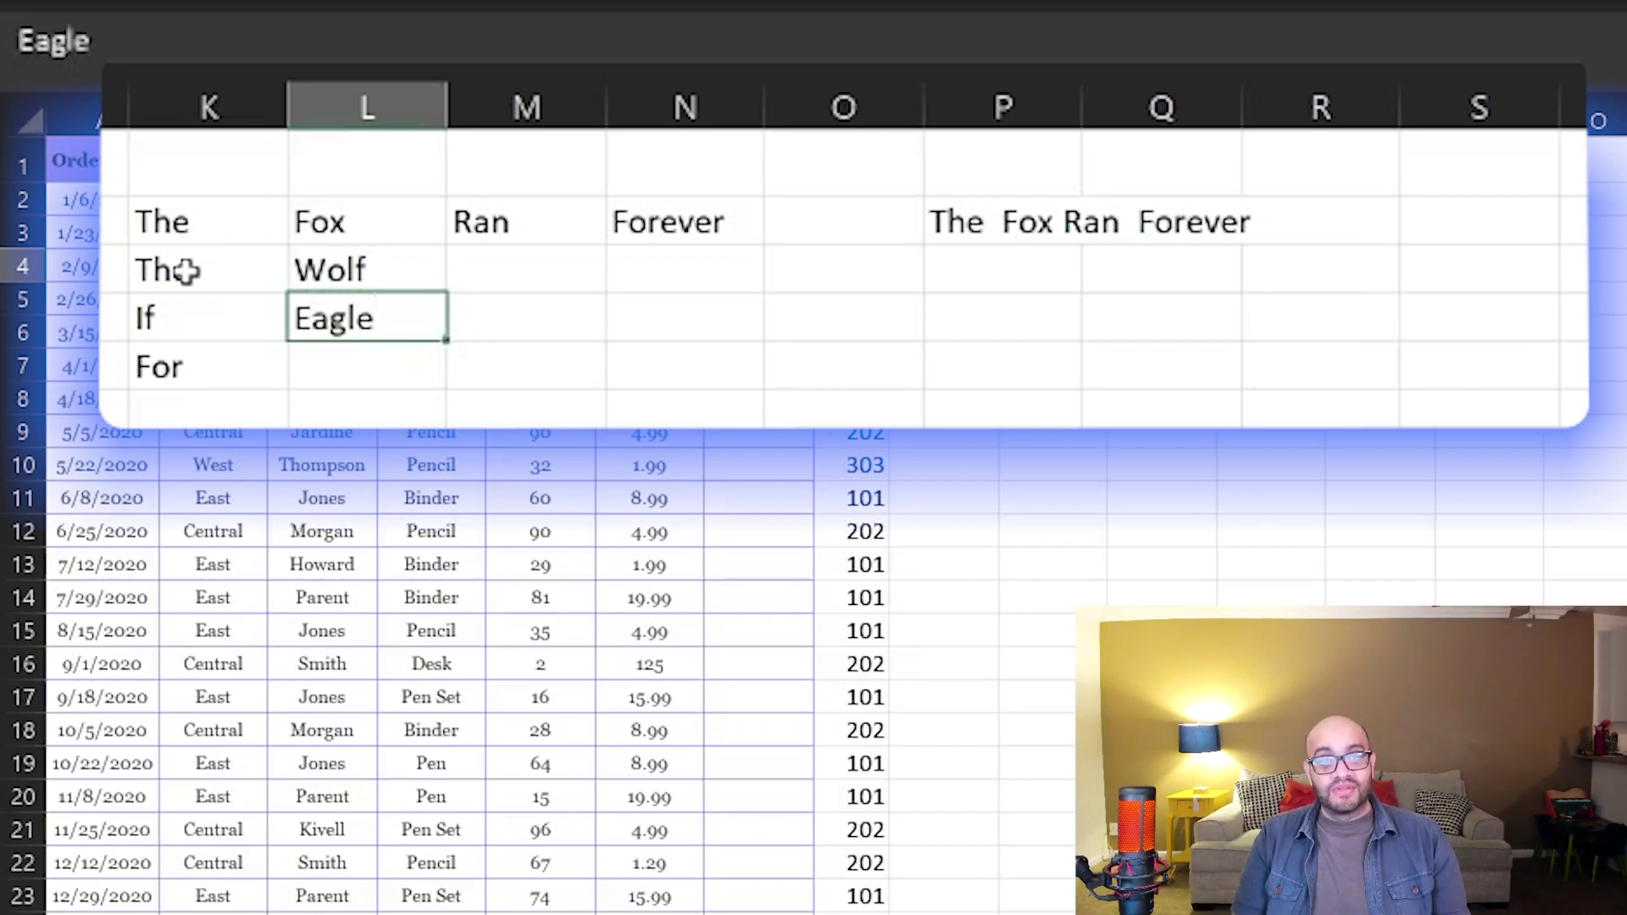
key("Return")
type("Rat")
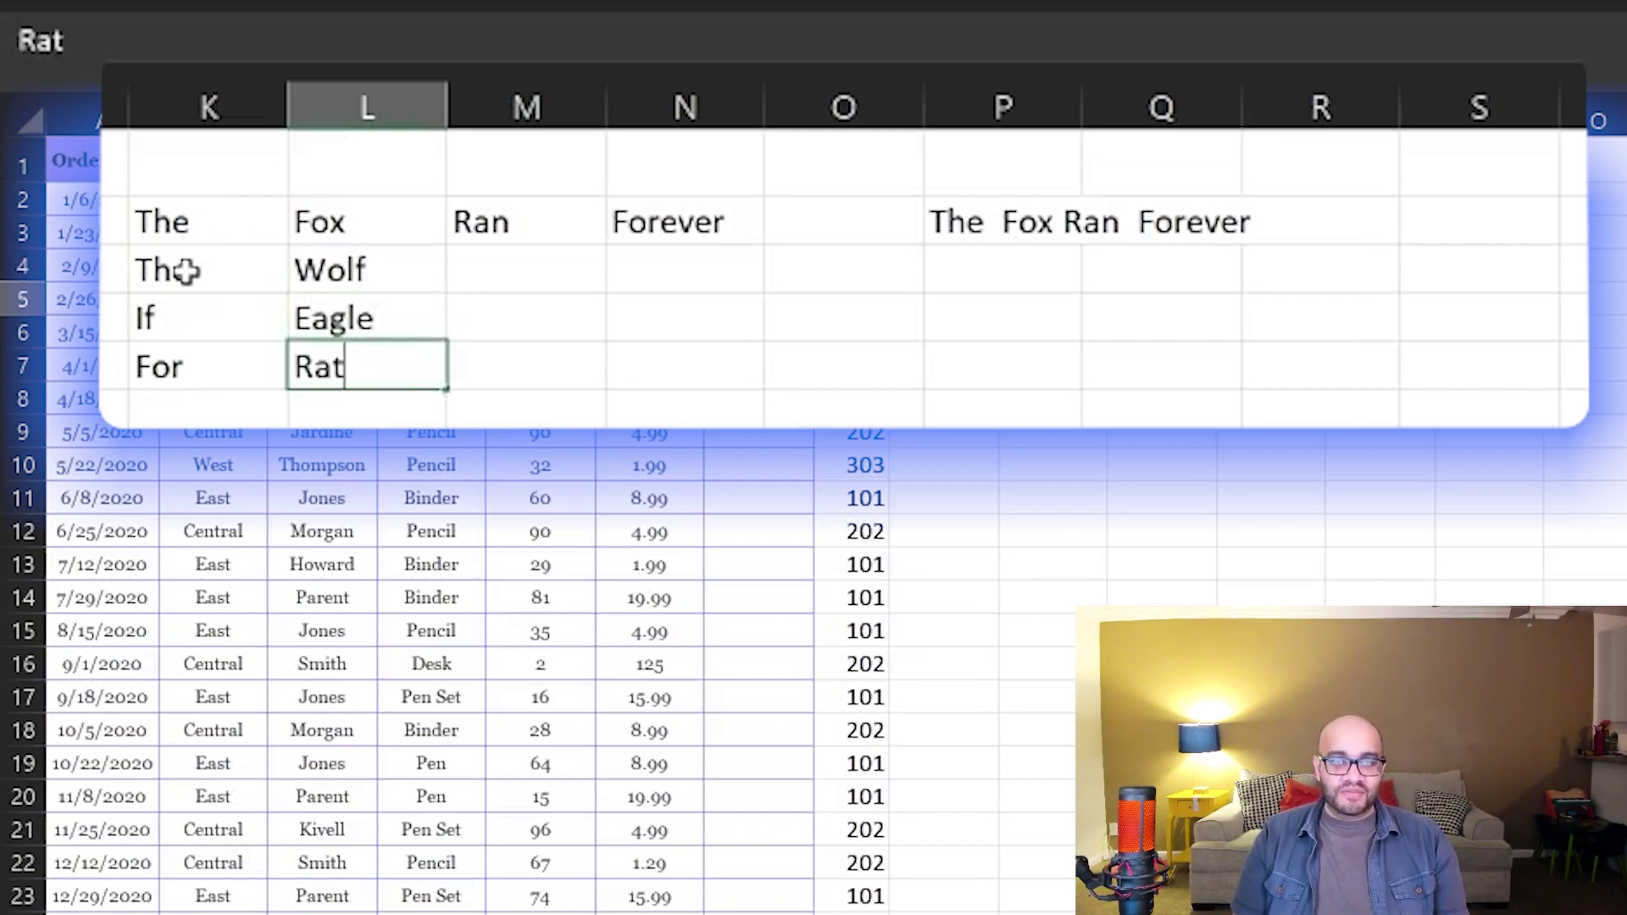
- Enter the words "Flew", "Is" and "Food" down column M from M3 to M5
key("Up")
key("Up")
key("Right")
type("Flew")
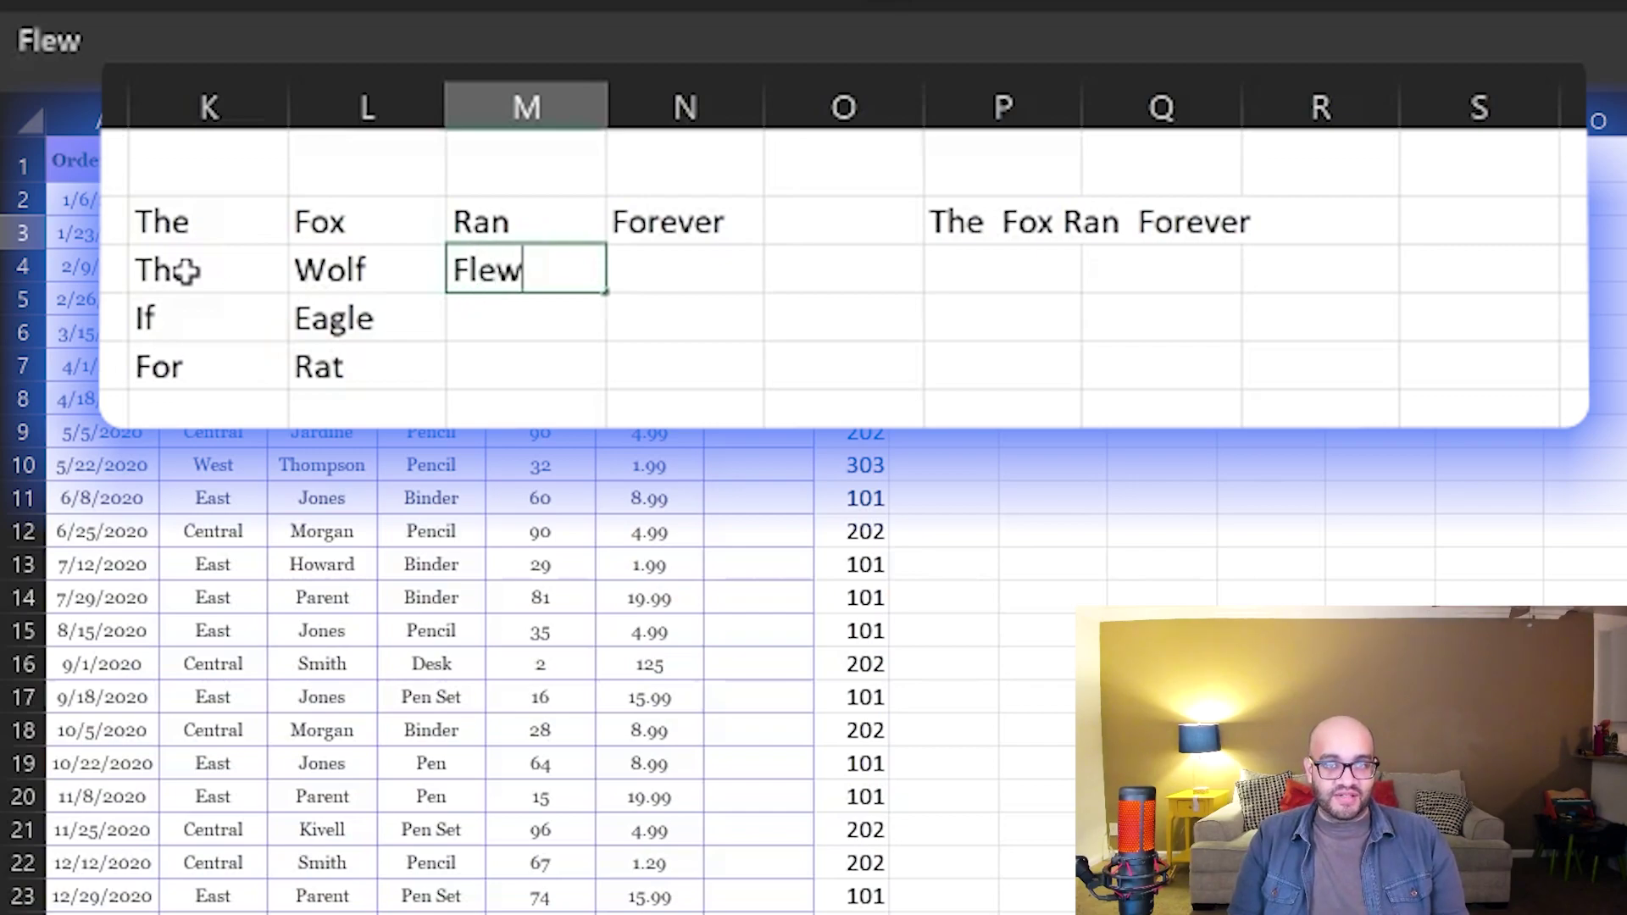
key("Return")
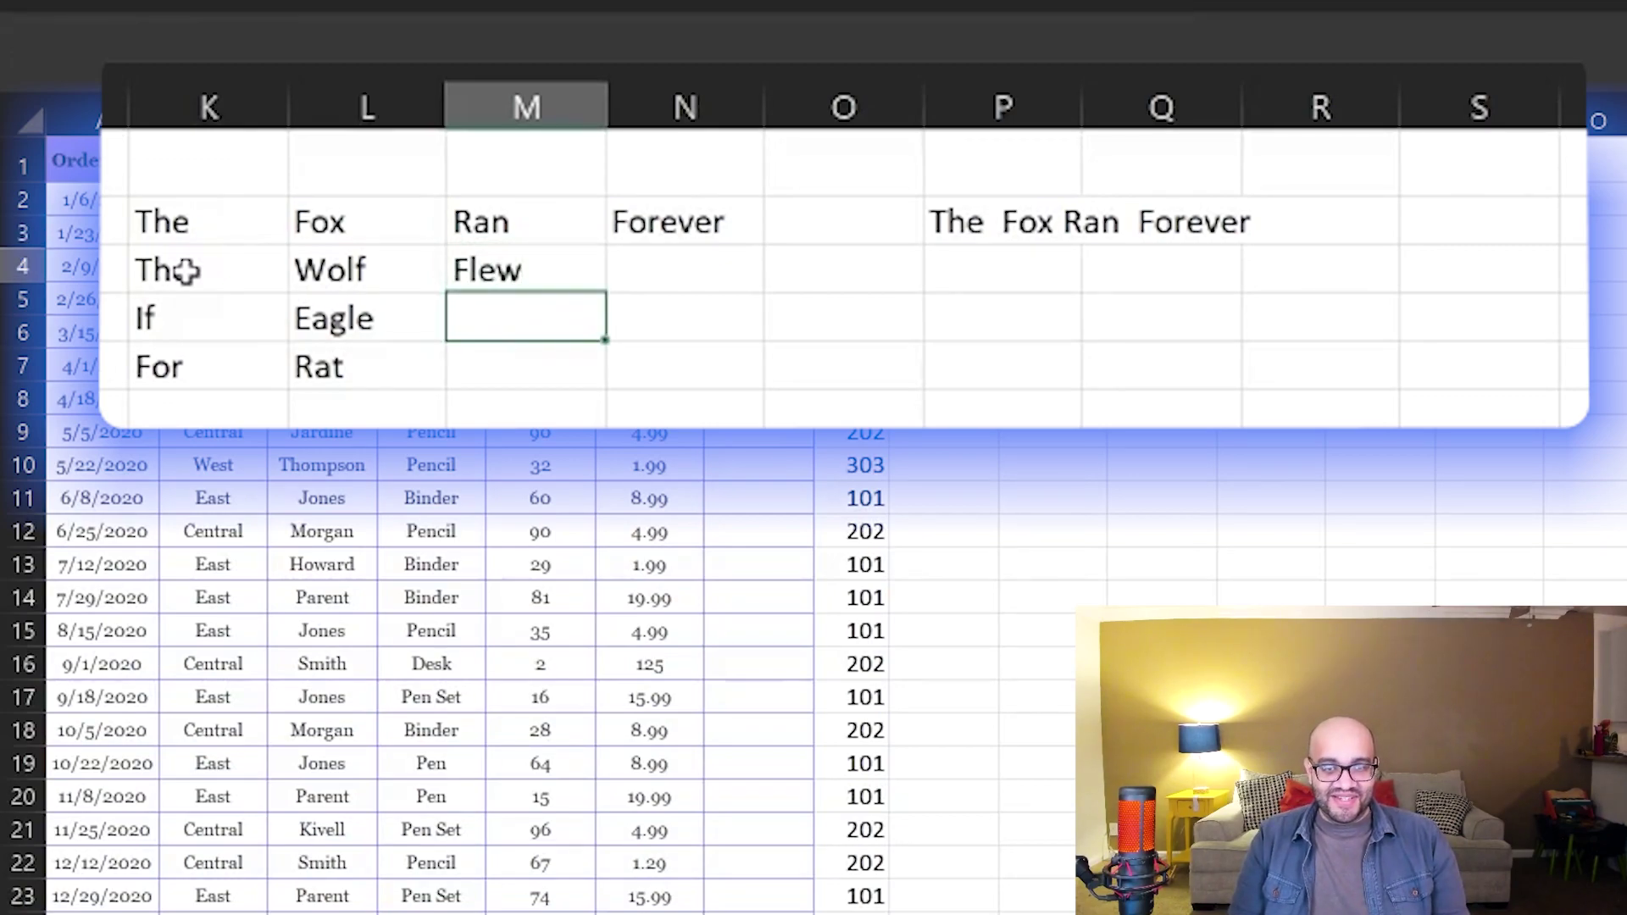
type("Is")
key("Return")
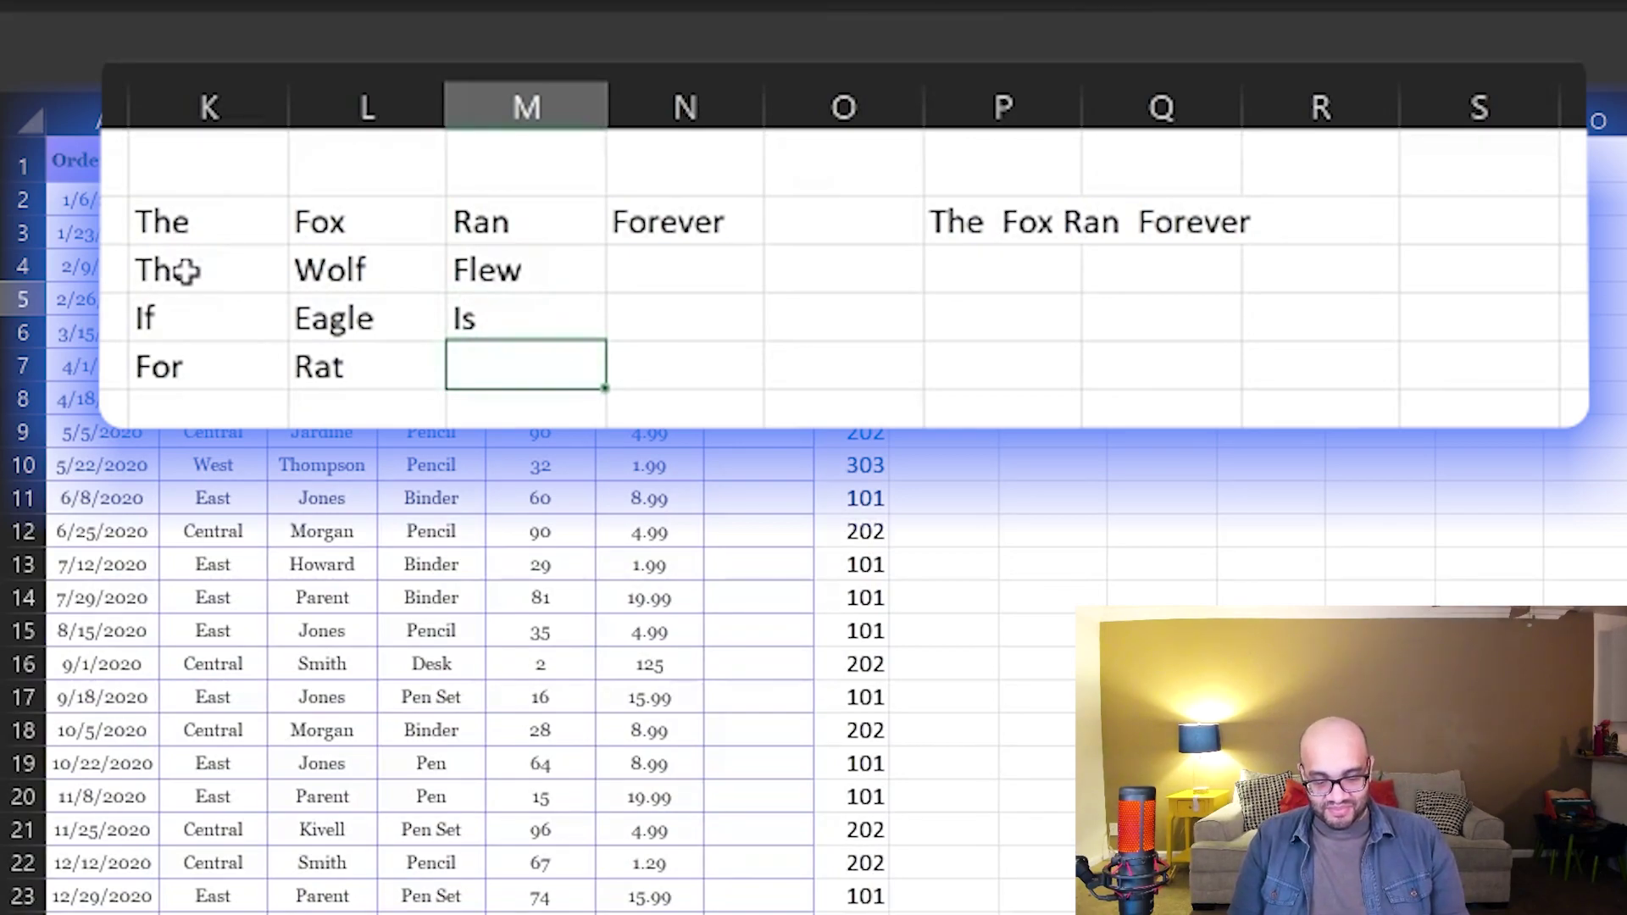
type("Food")
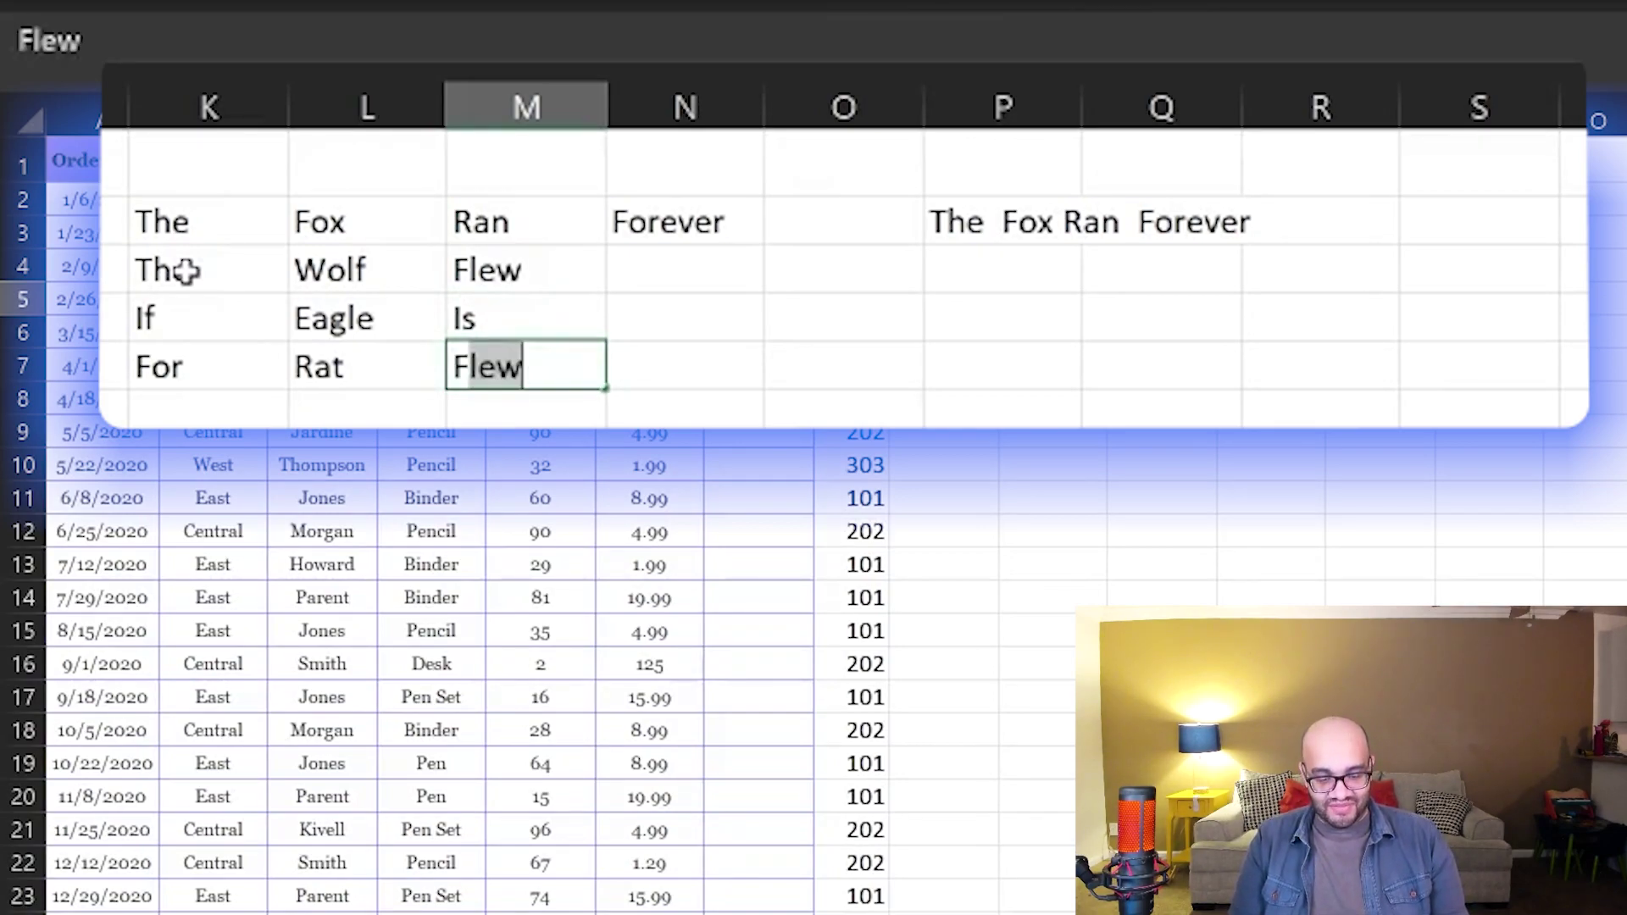
- Enter the word "Cruised" in N3, beside "Flew"
key("Up")
key("Up")
key("Up")
key("Right")
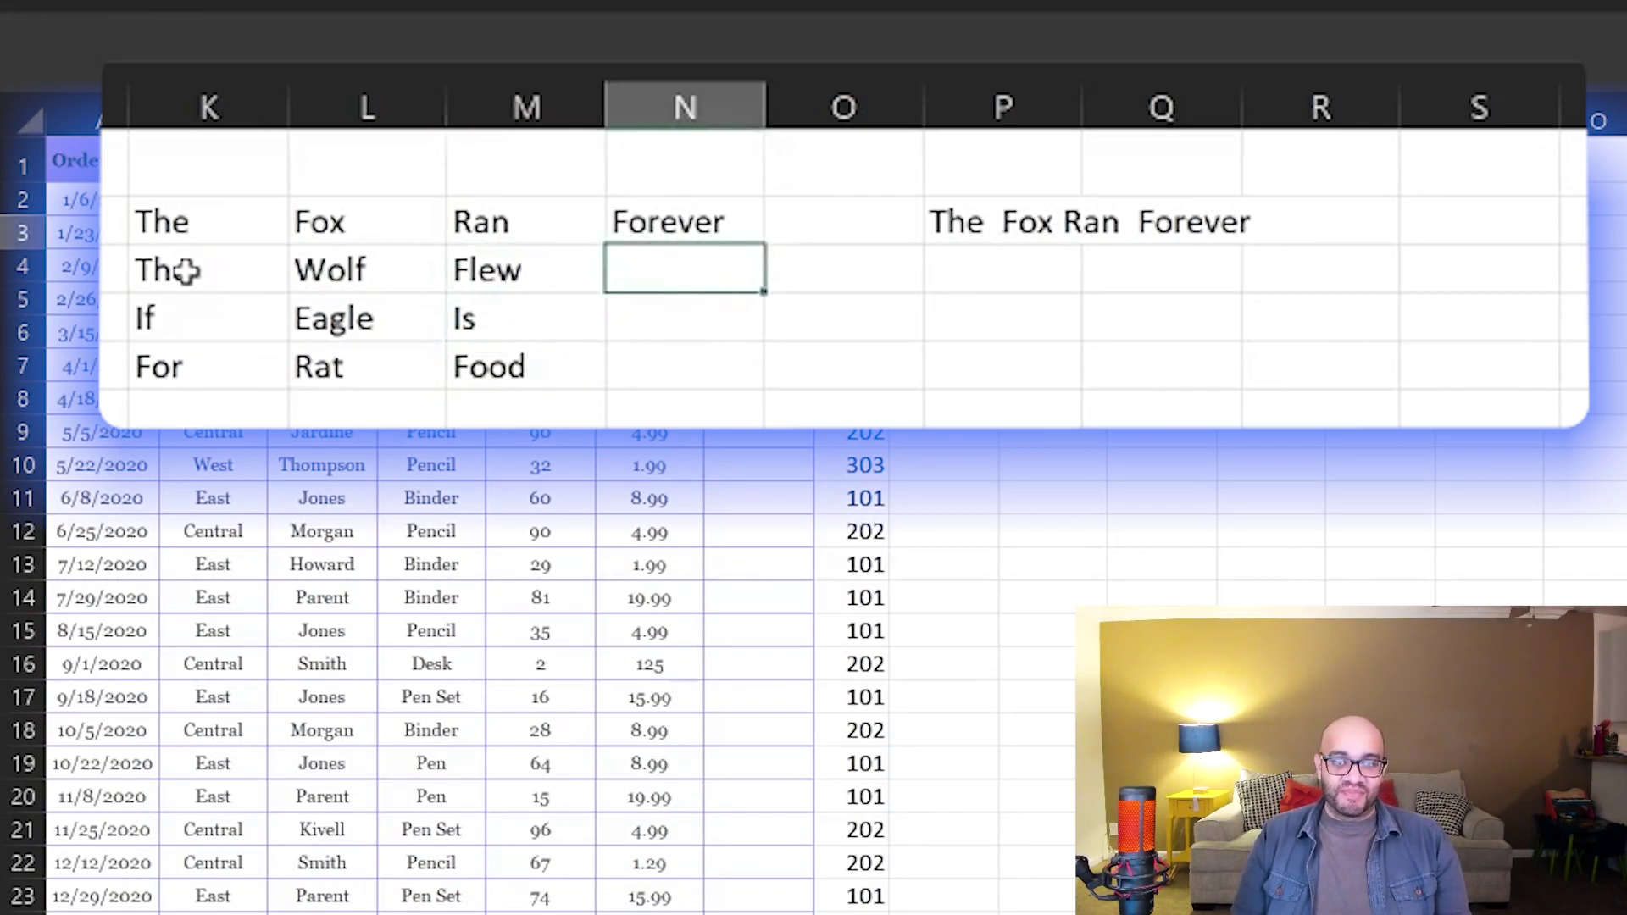
type("Your")
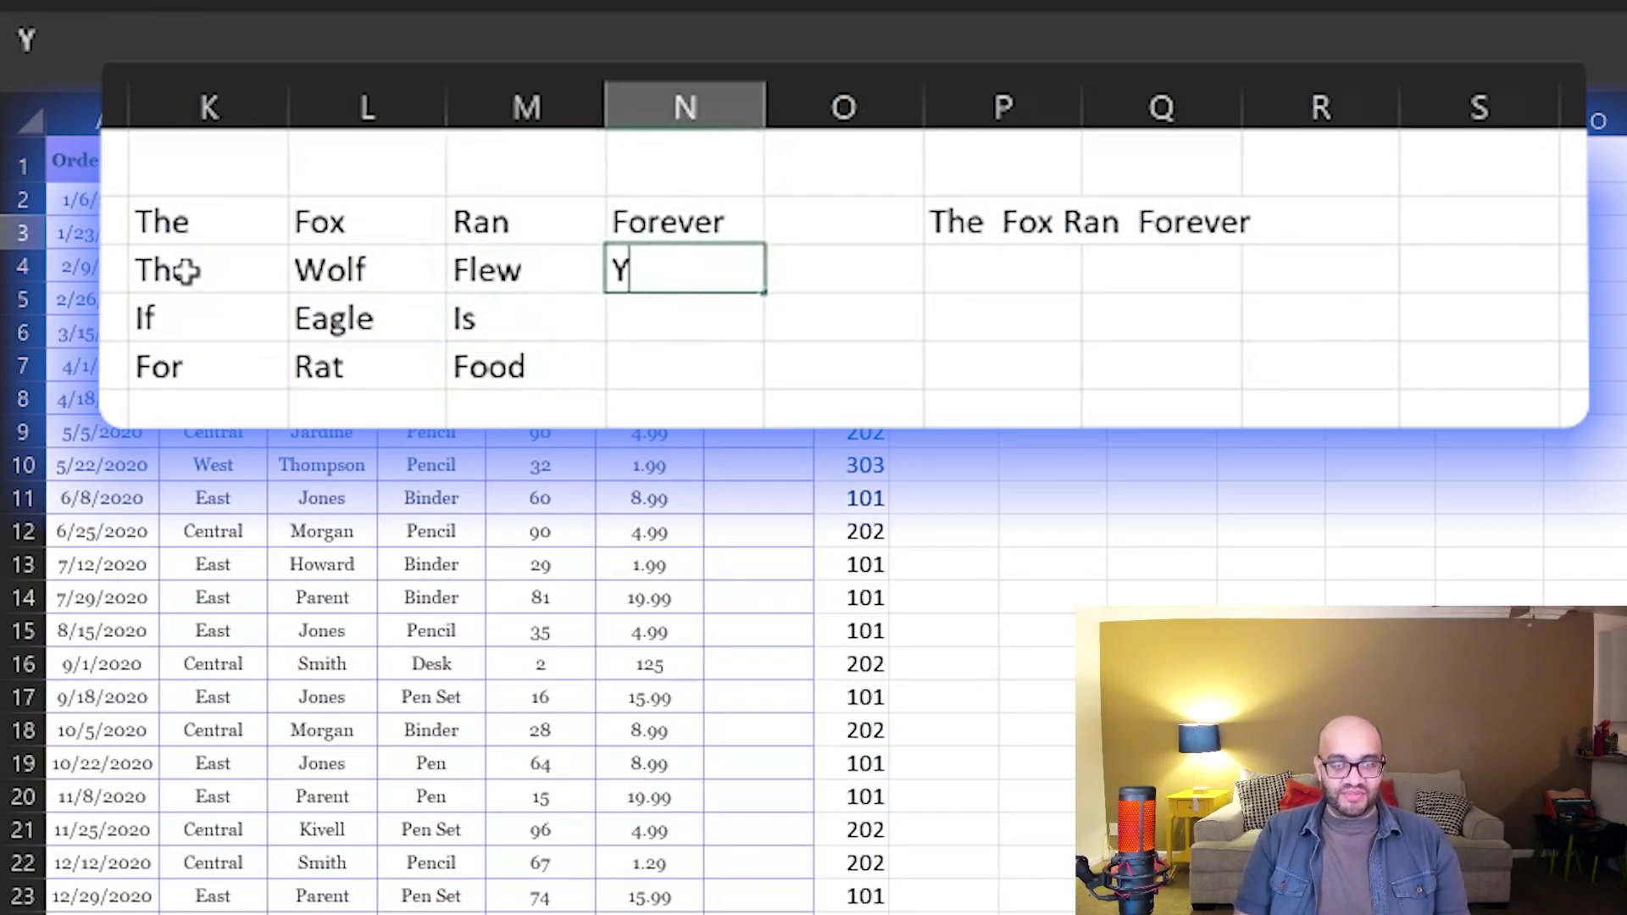
key("BackSpace")
key("BackSpace")
key("BackSpace")
key("BackSpace")
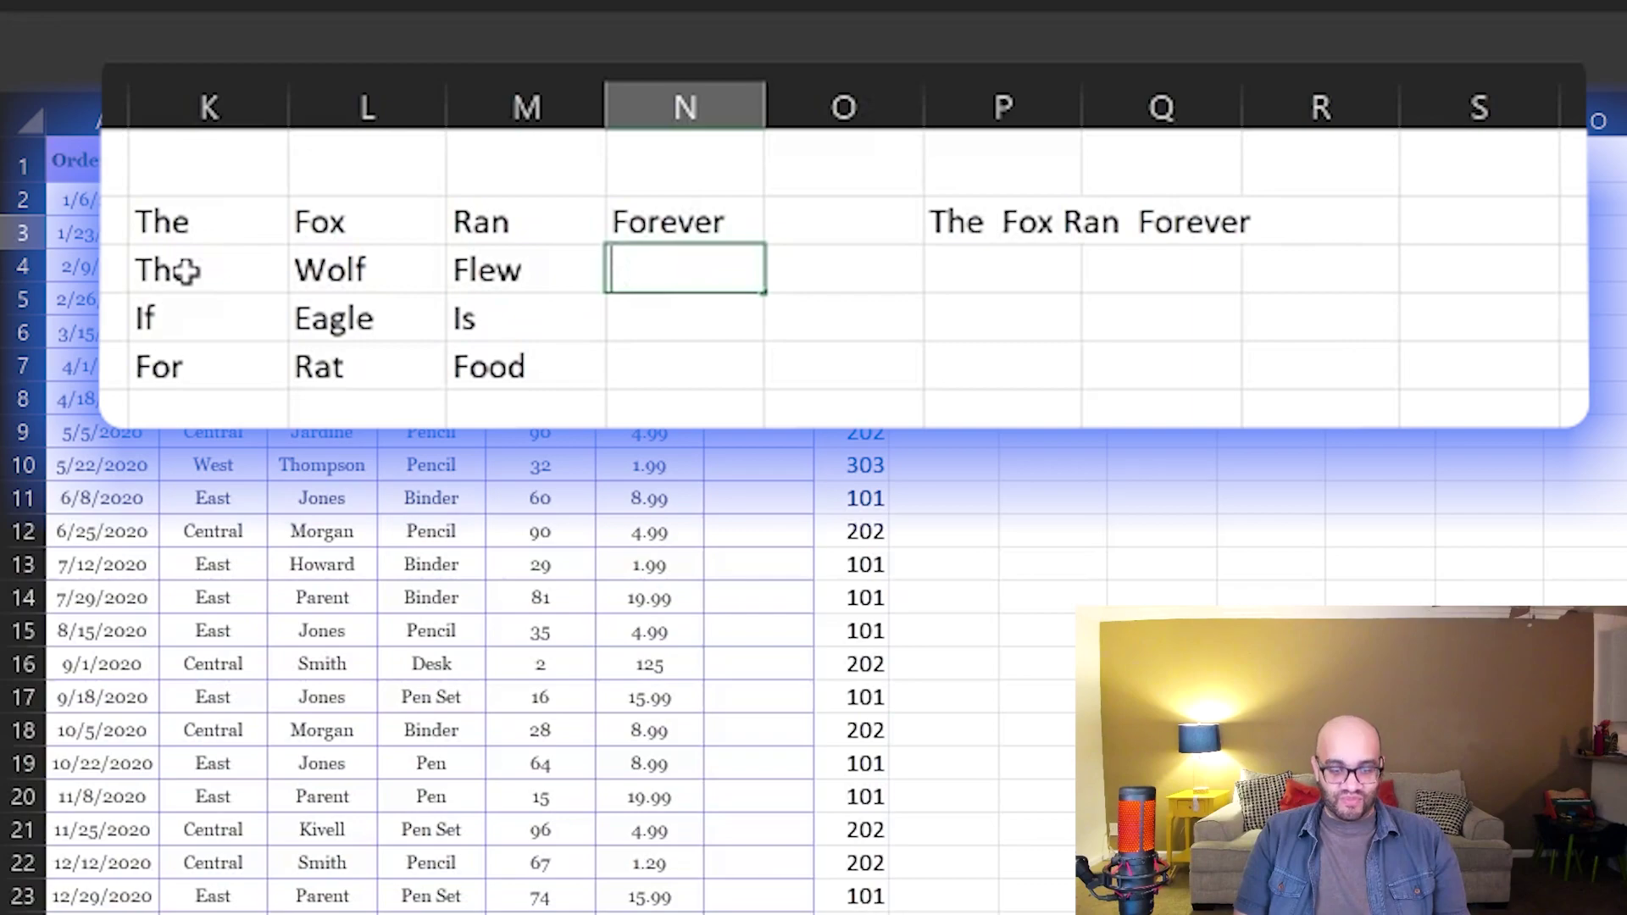
type("Cruised")
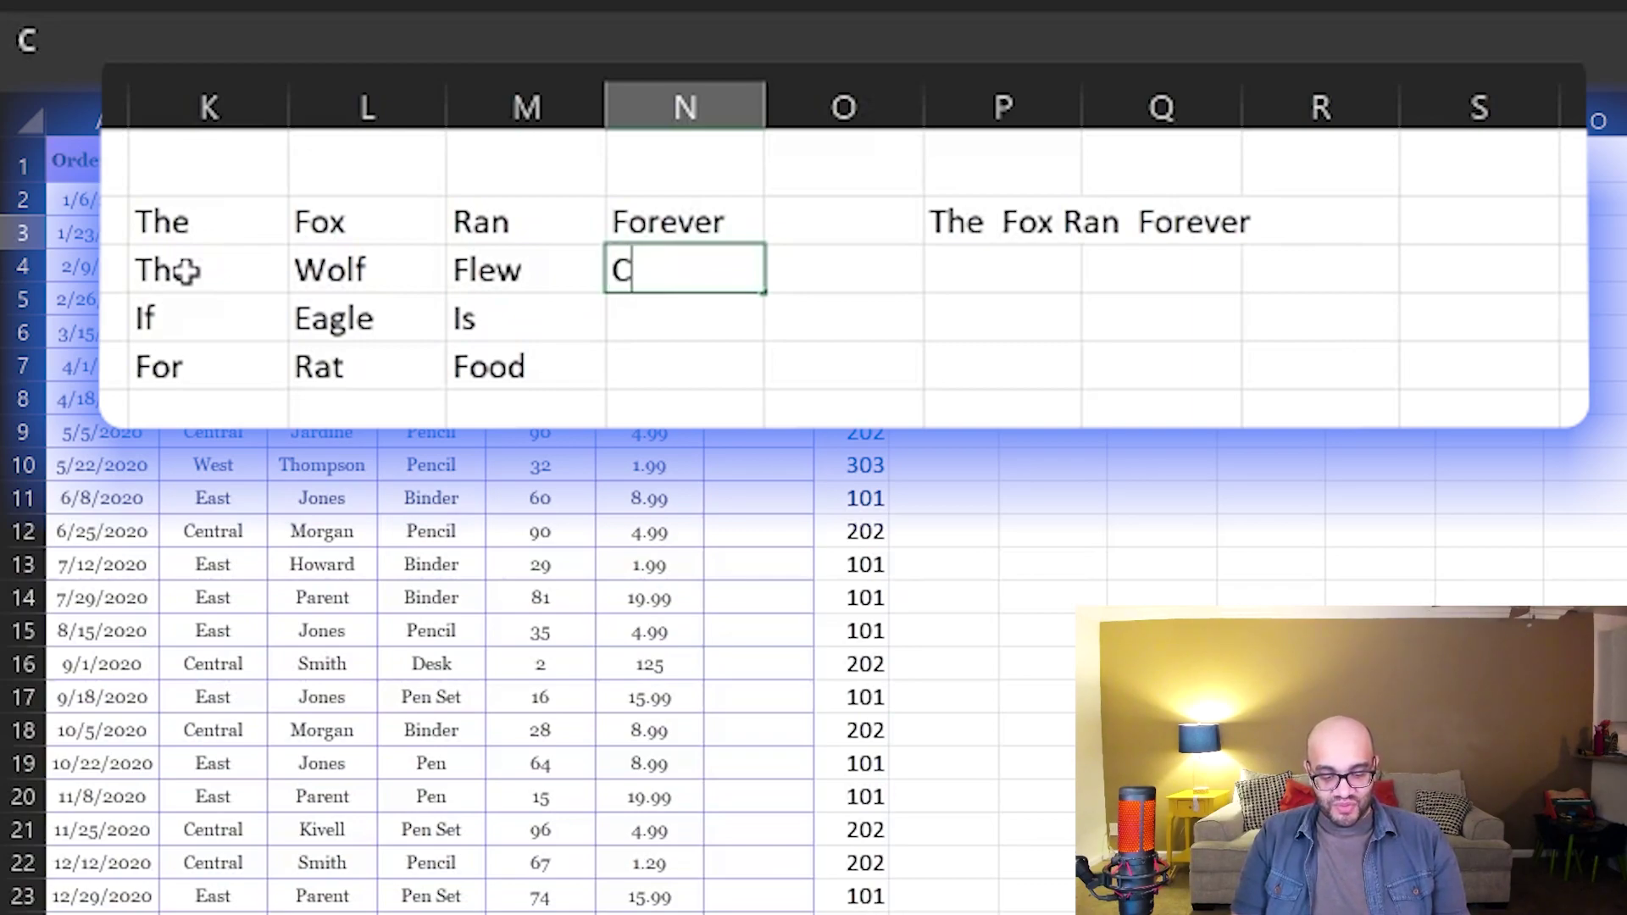
key("Return")
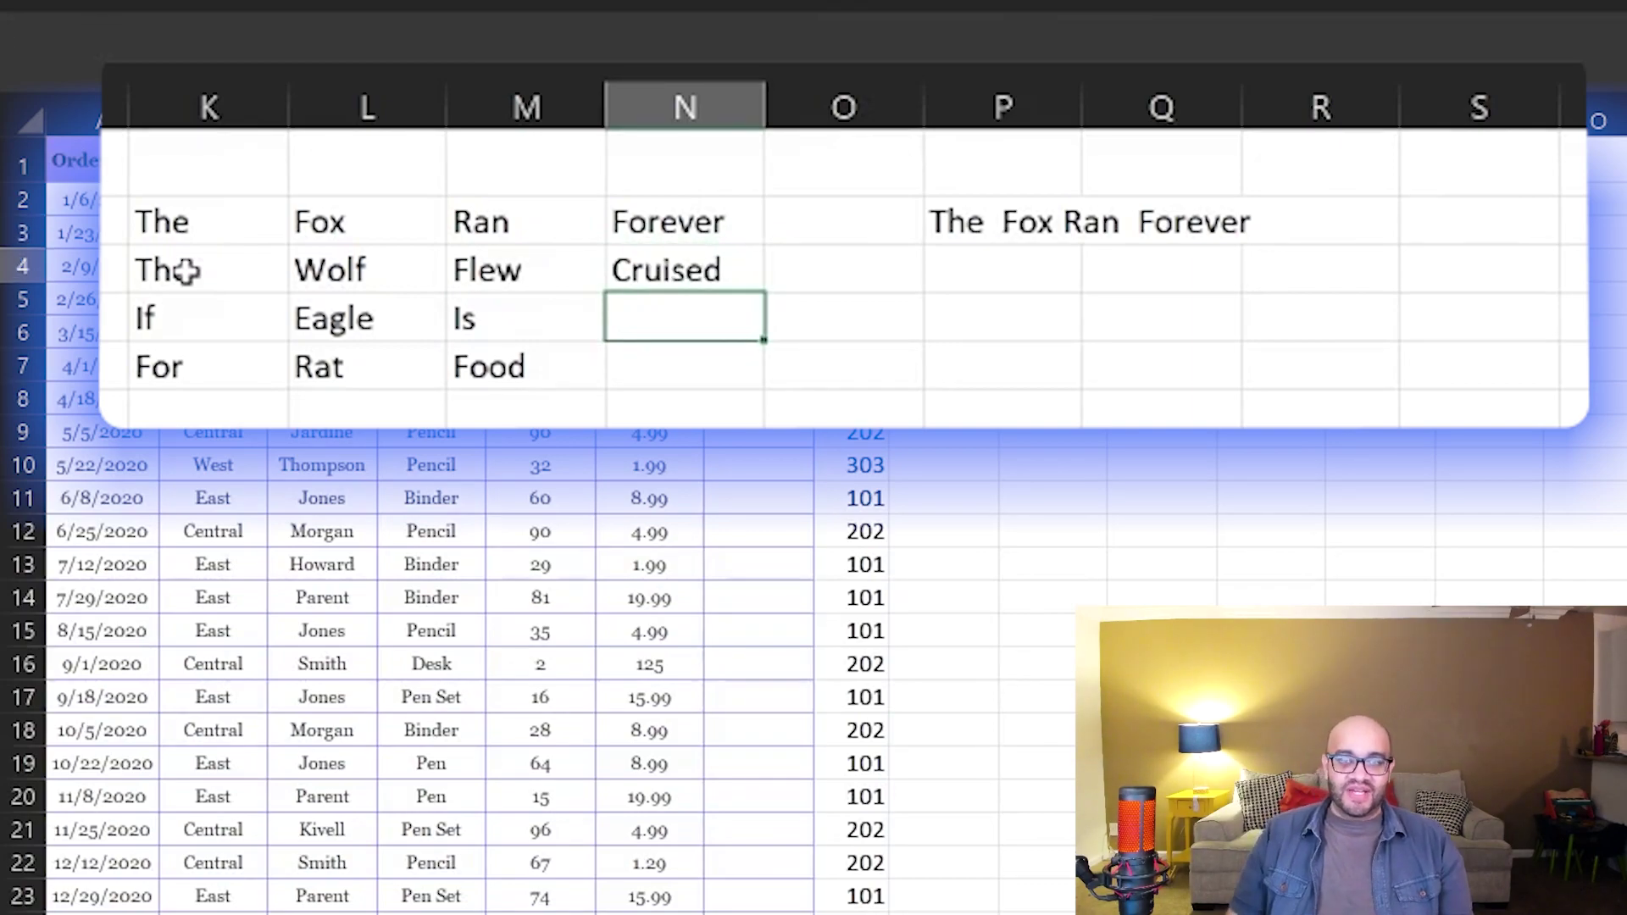
- Enter the filler text "sdflkjnfsdmnk," in N4 and "sfdlkjnfdsklj" in N5
type("sdflkjnfsdmnk,")
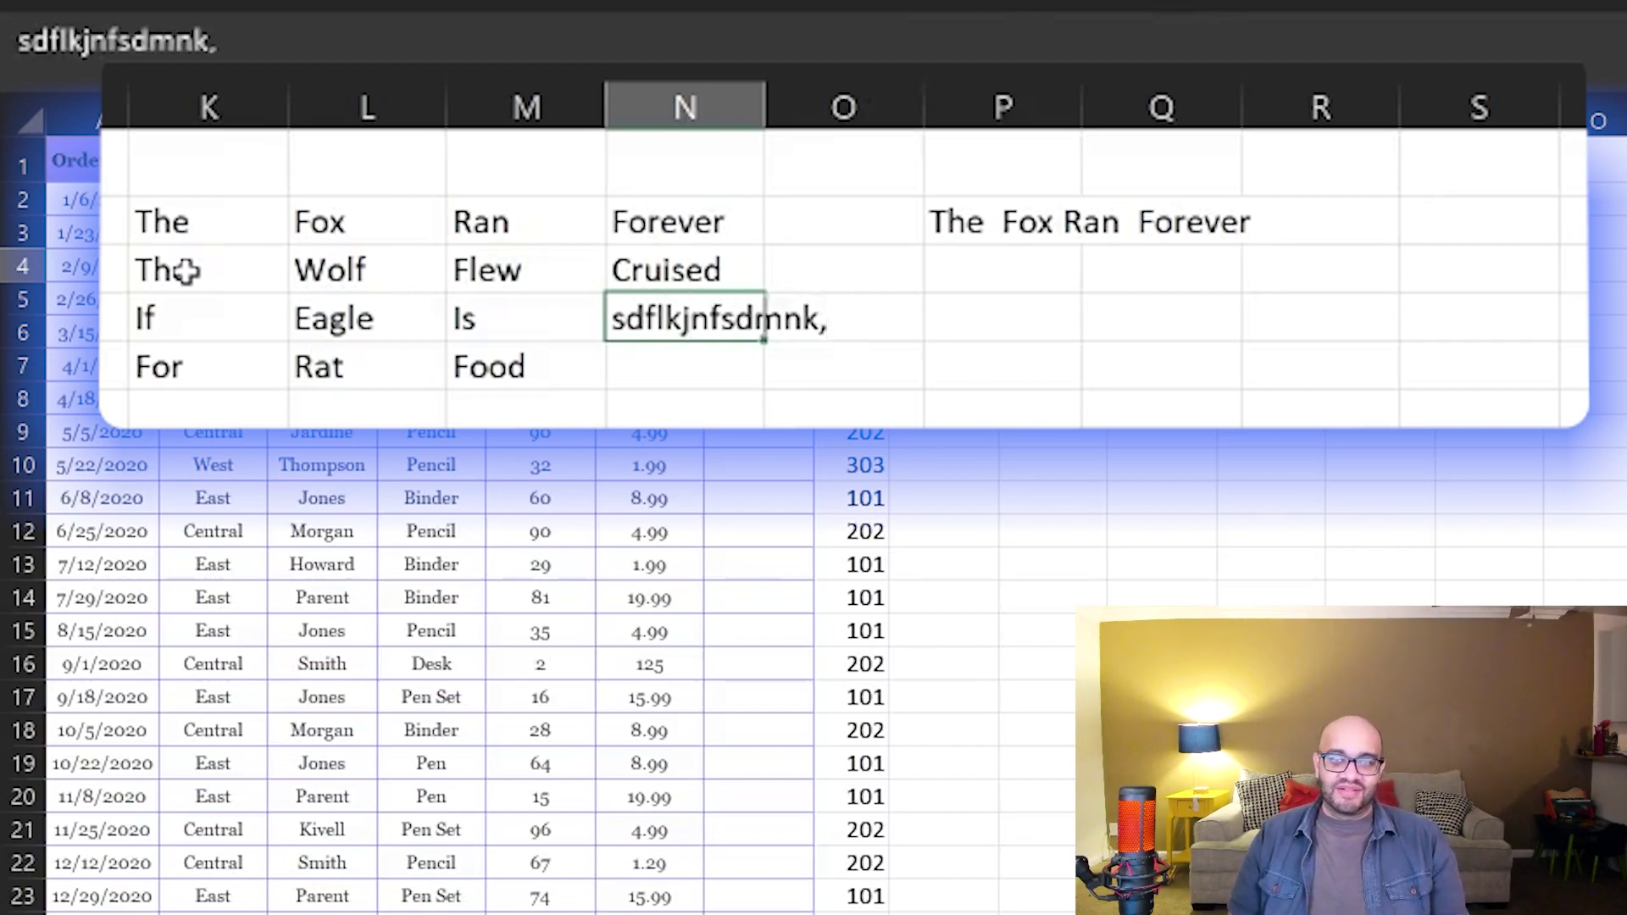
key("Return")
type("sdflkjnfdsklj")
left_click(1263, 353)
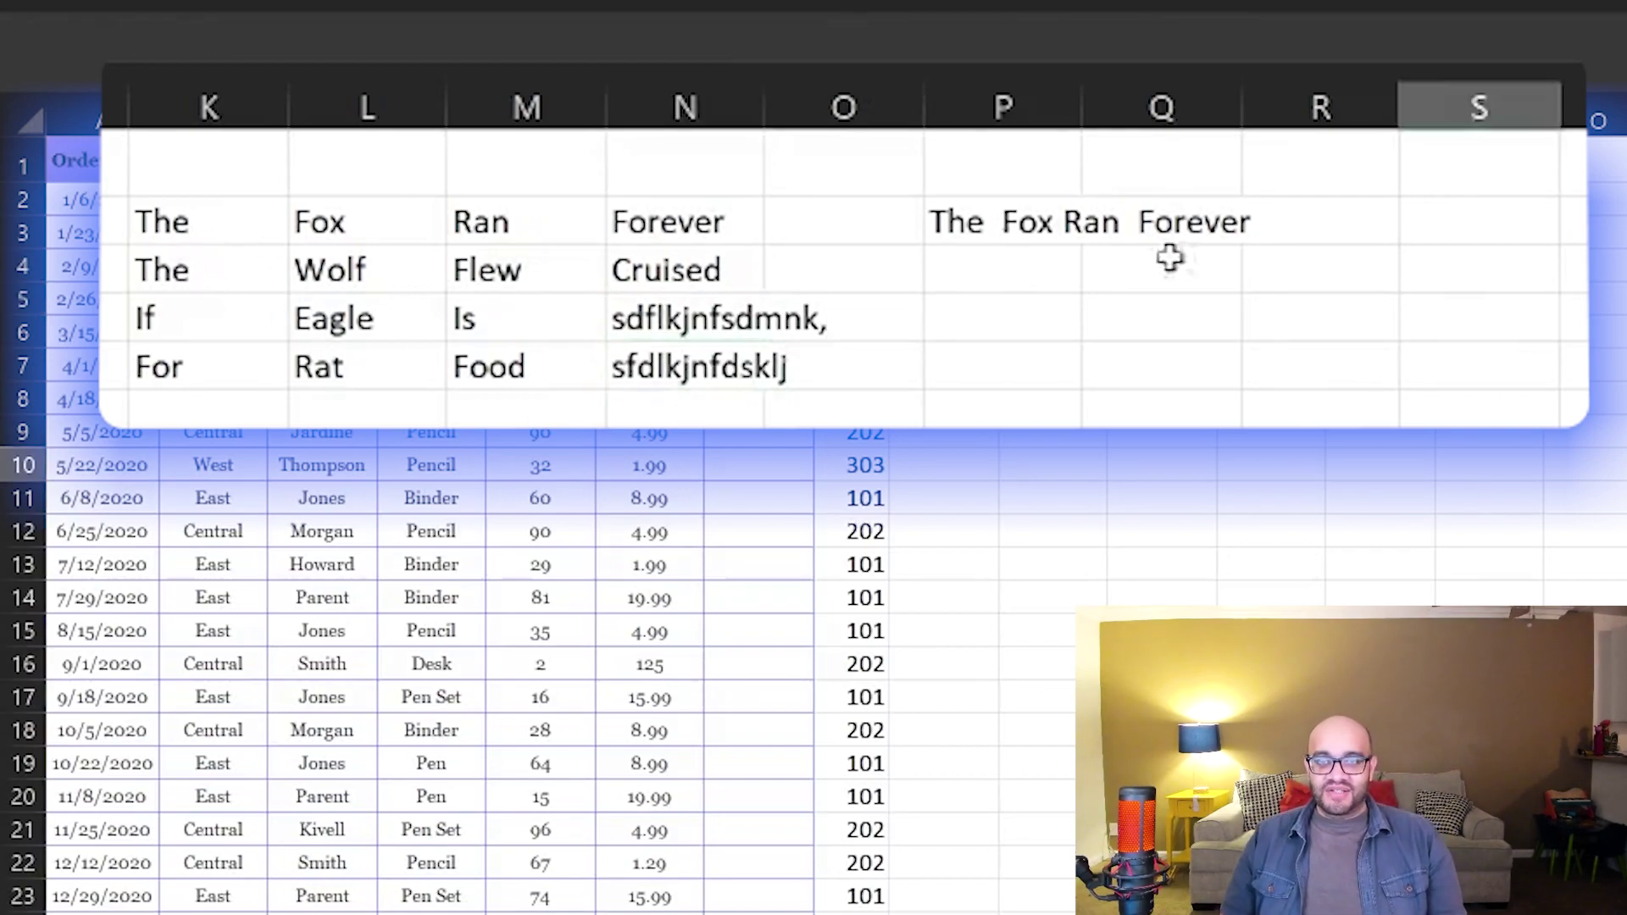
- Copy P2's CONCATENATE formula down to P5 and check the copied cell references
left_click(973, 221)
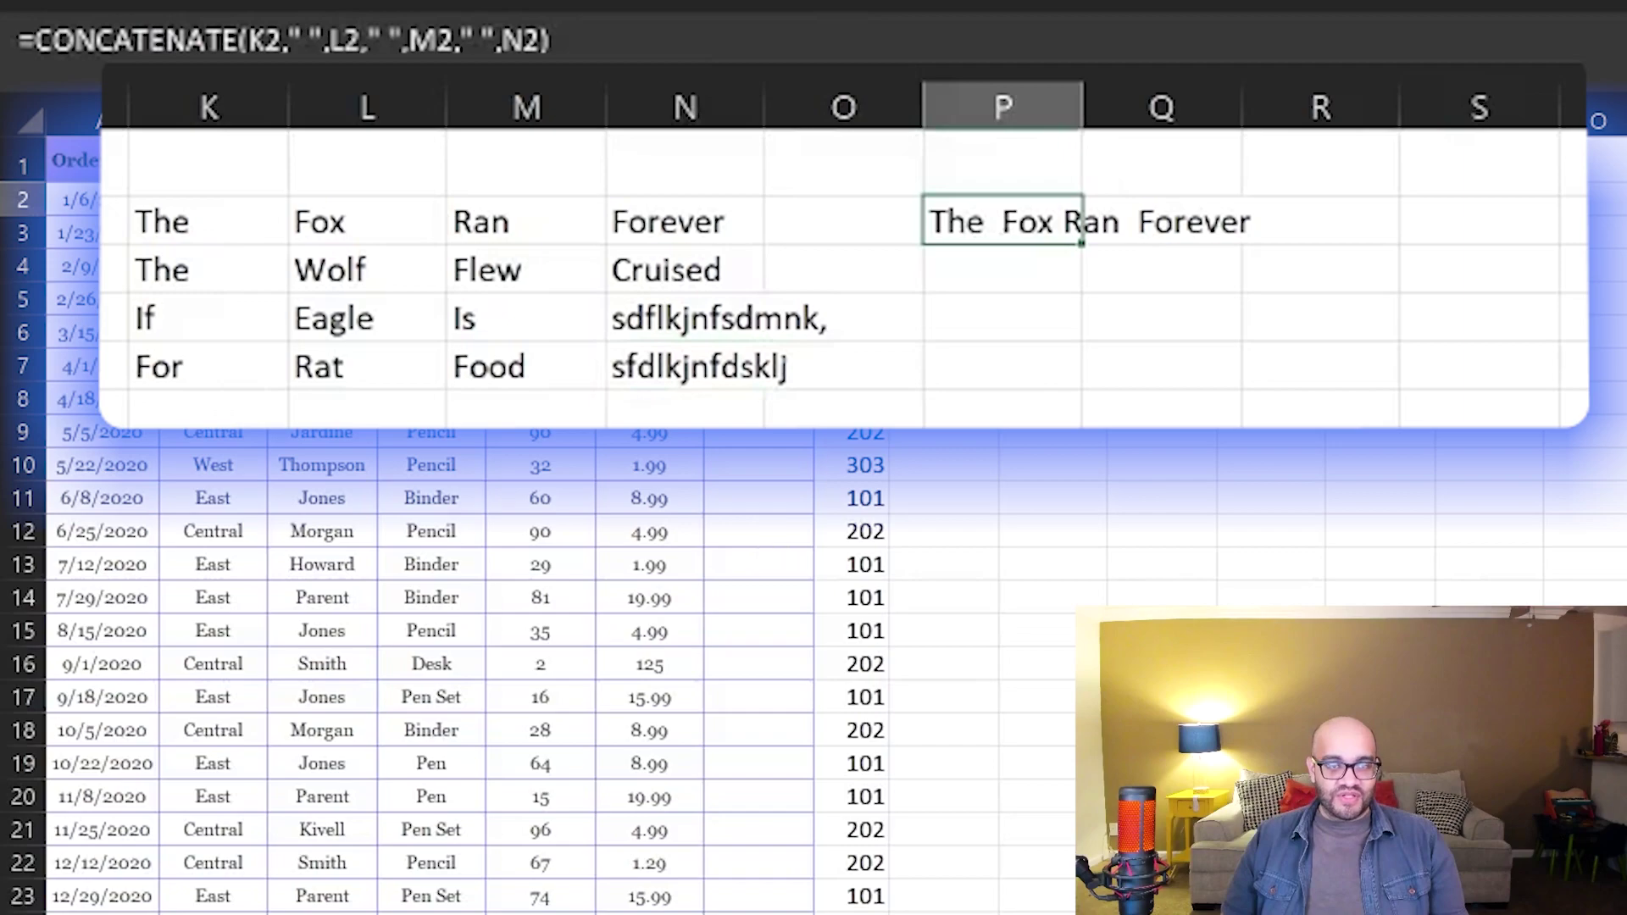
left_click_drag(1082, 244, 1061, 382)
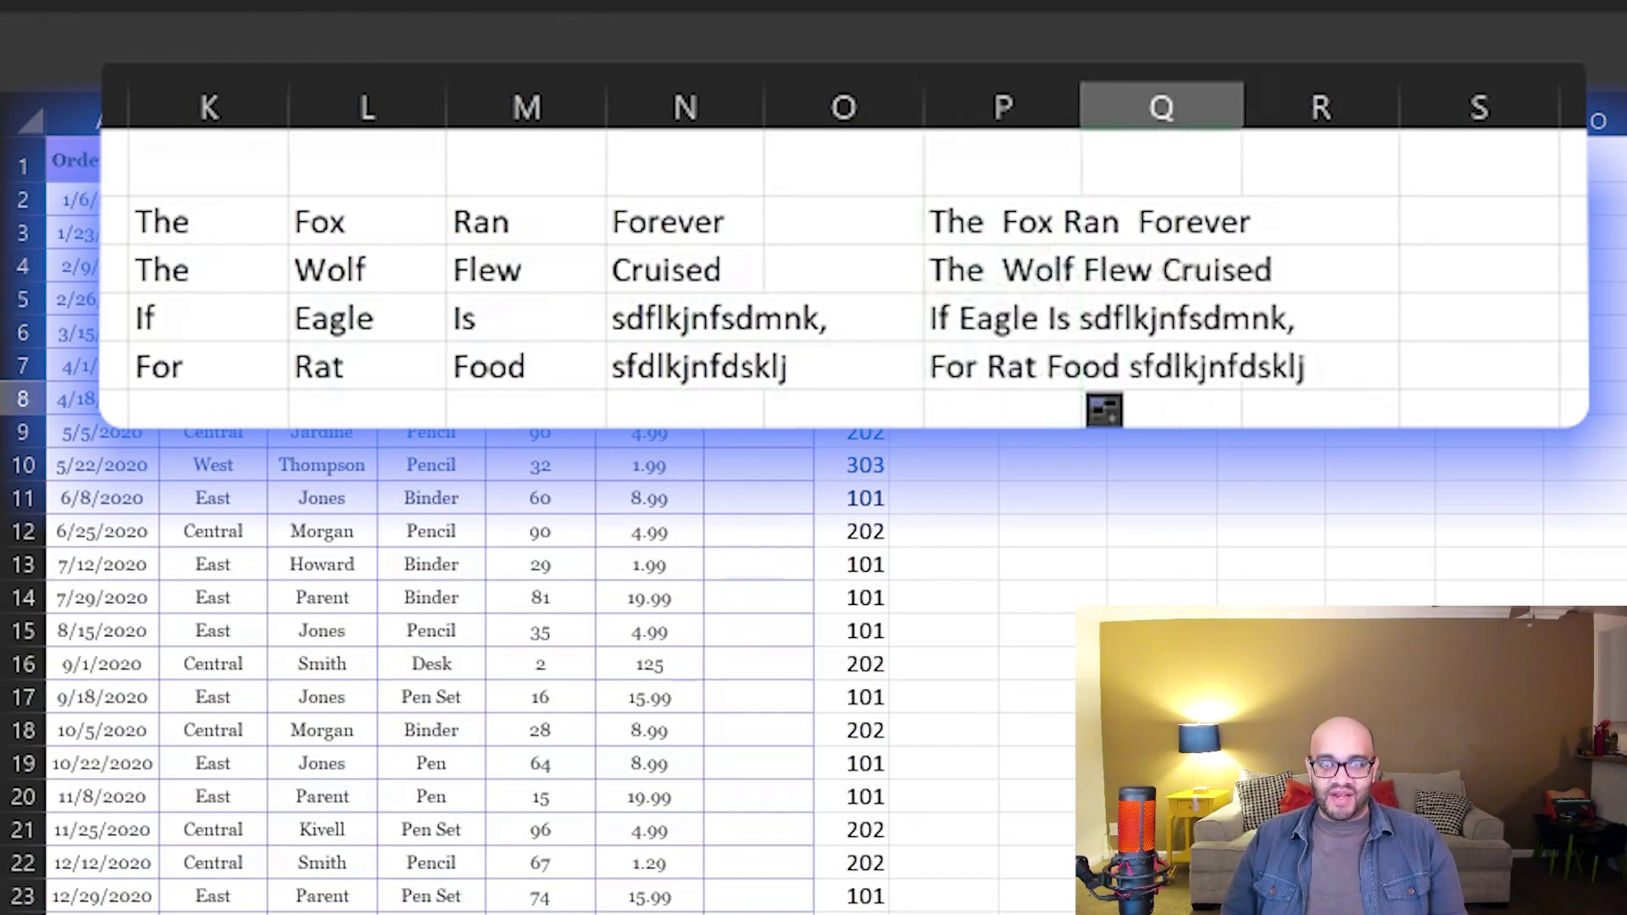
left_click(981, 232)
left_click(954, 280)
left_click(982, 377)
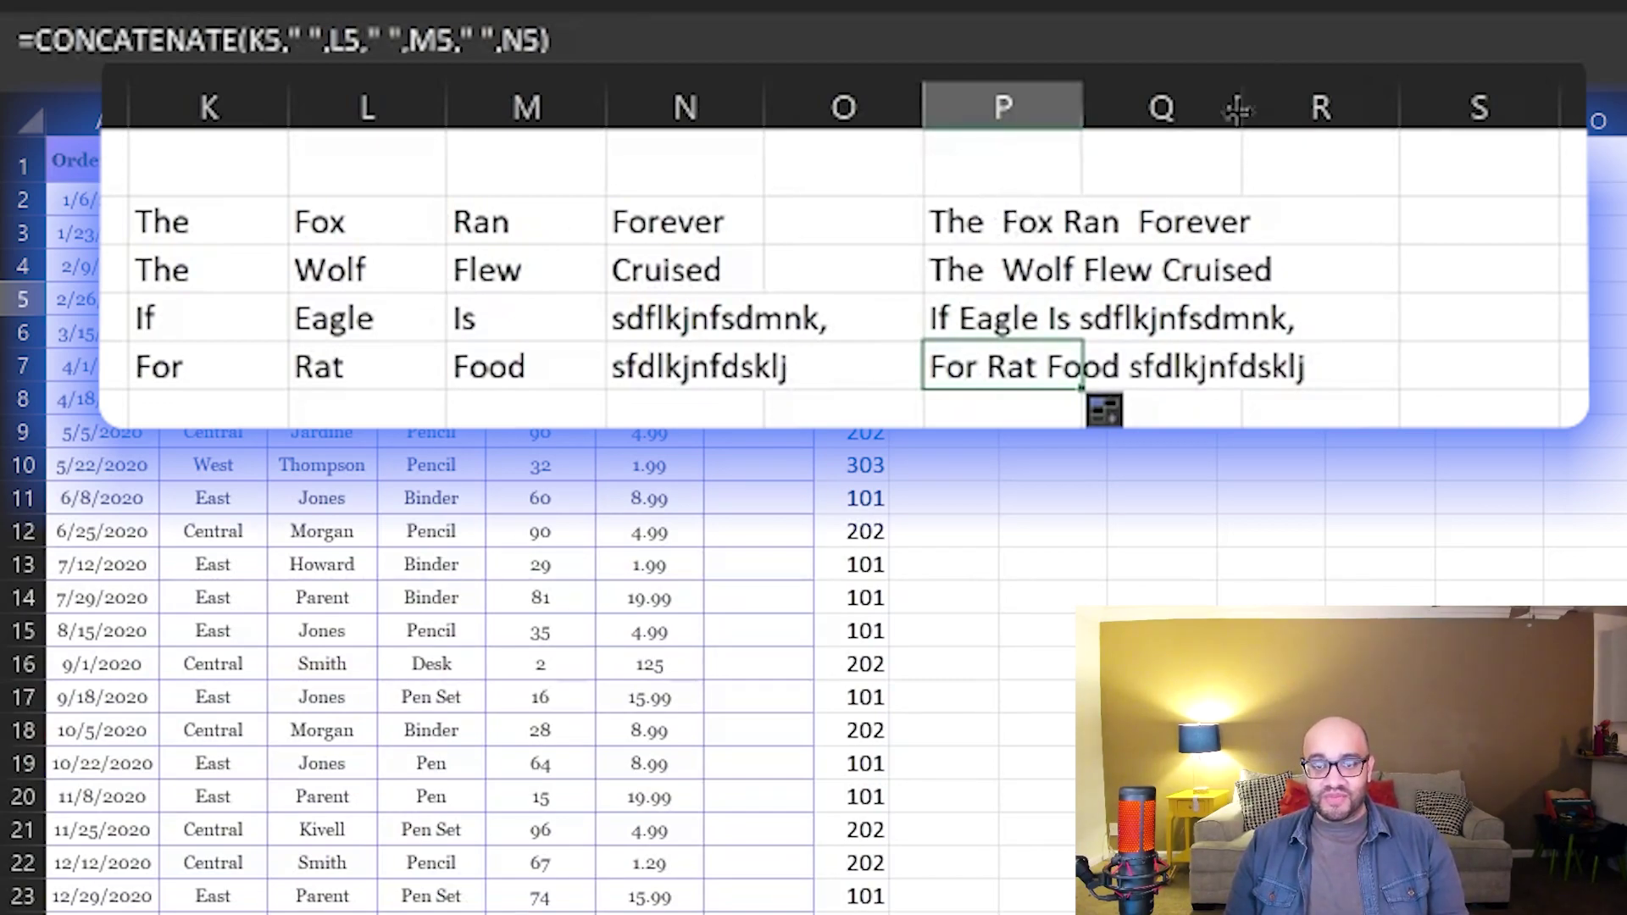
left_click(1168, 220)
left_click(951, 216)
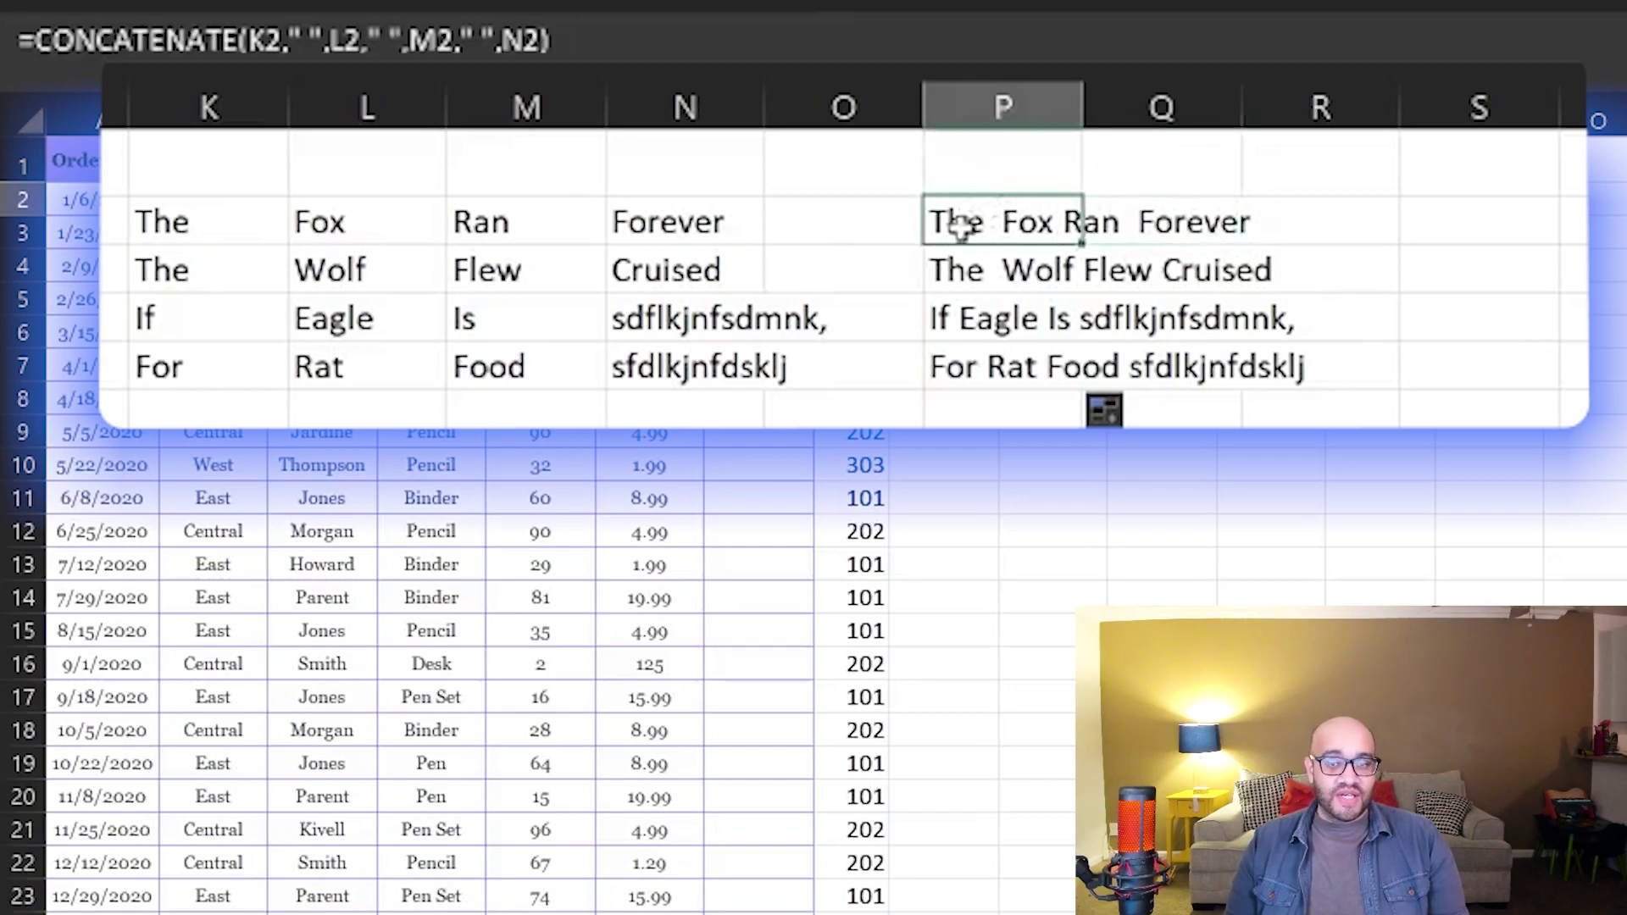
- Enter =LEFT(P2,3) in S2 to extract the first three characters of the joined sentence
left_click(1447, 224)
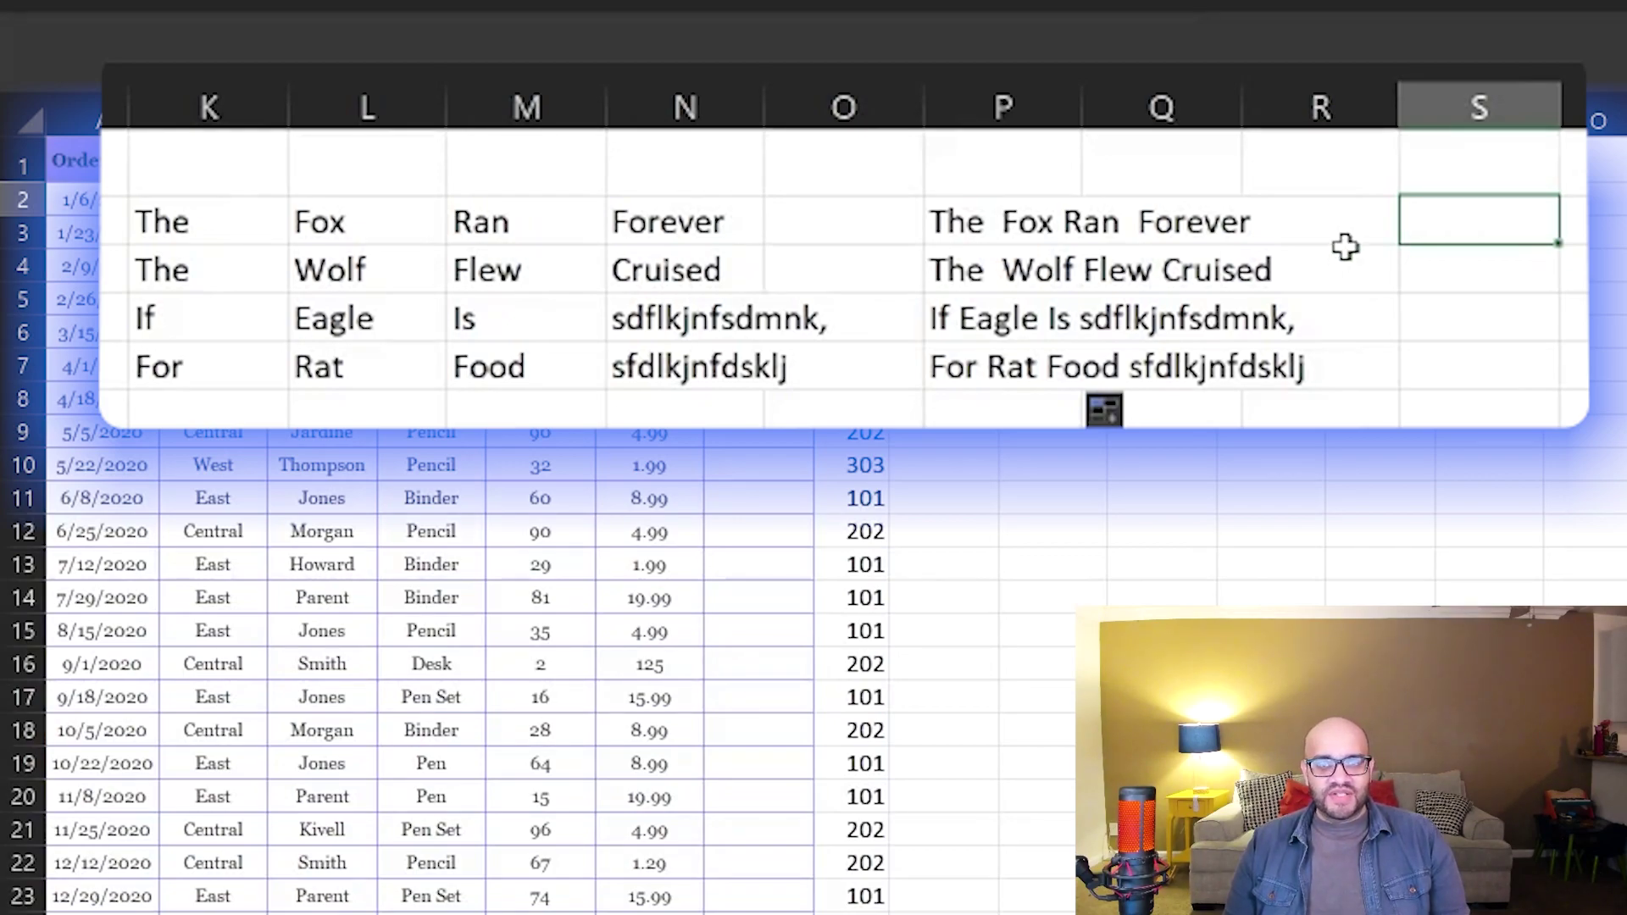
left_click_drag(952, 226, 1203, 222)
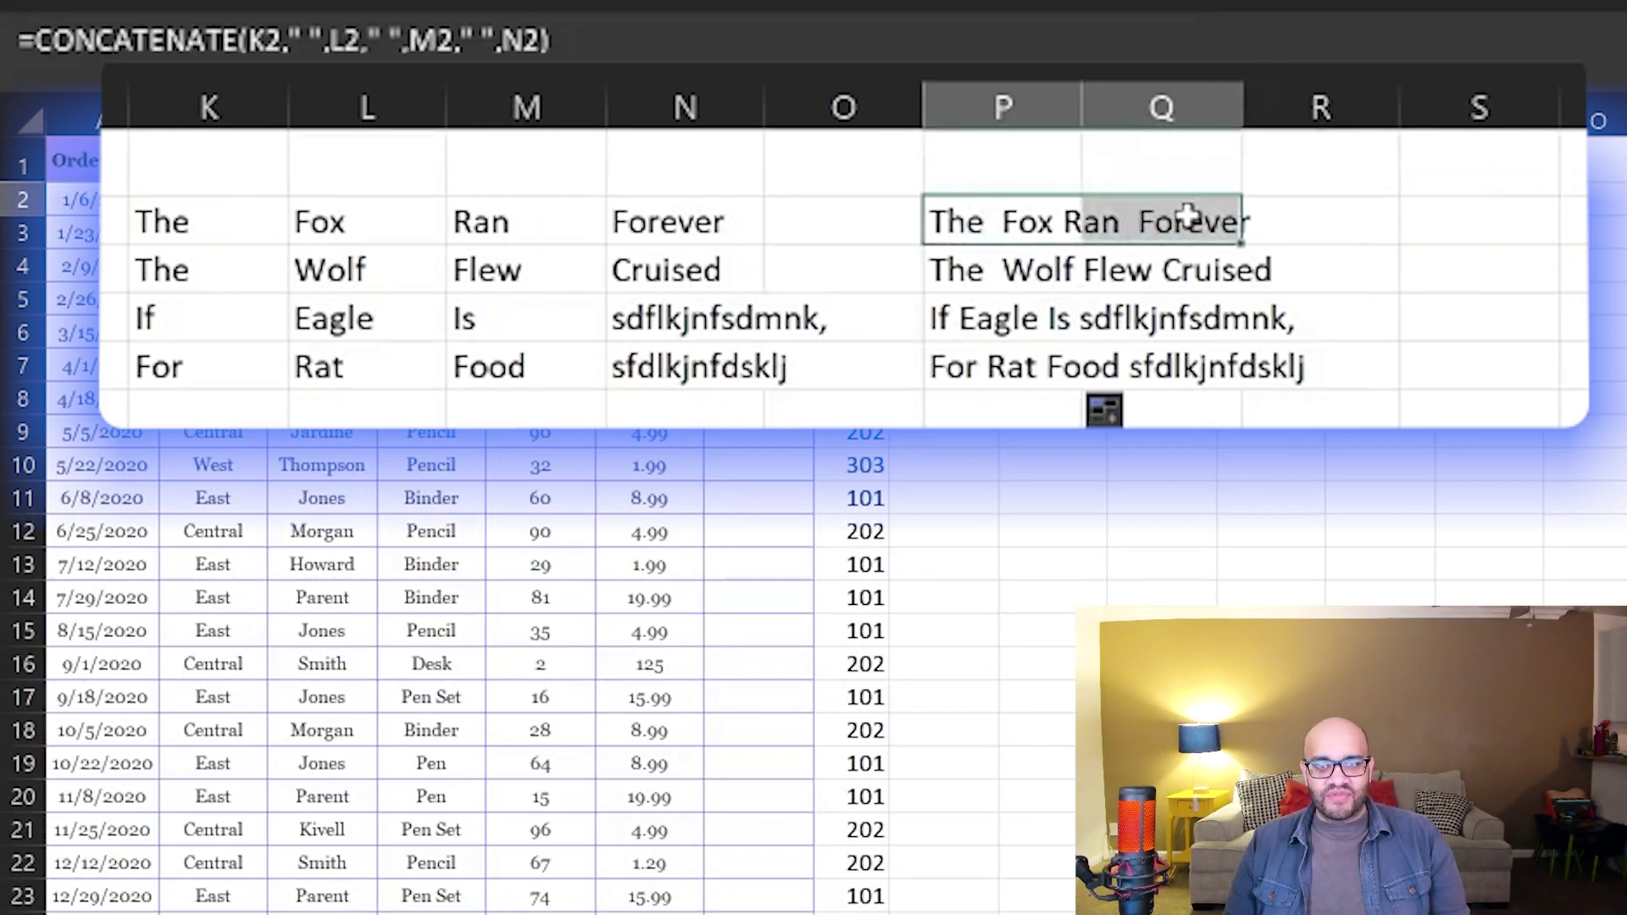
left_click(1420, 224)
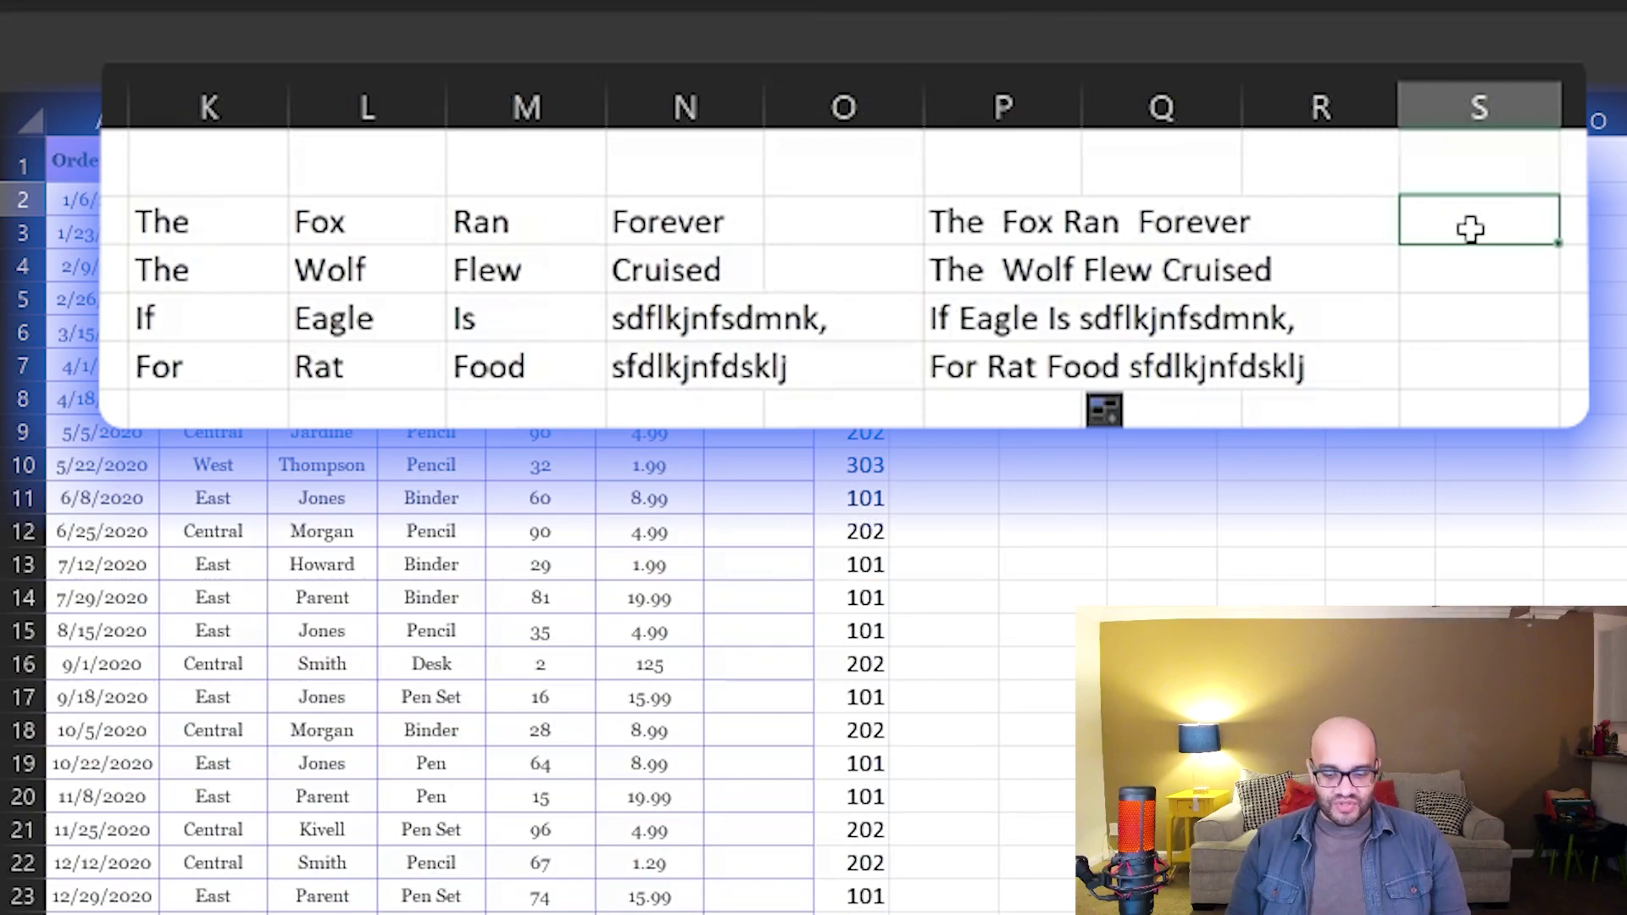
type("=left(")
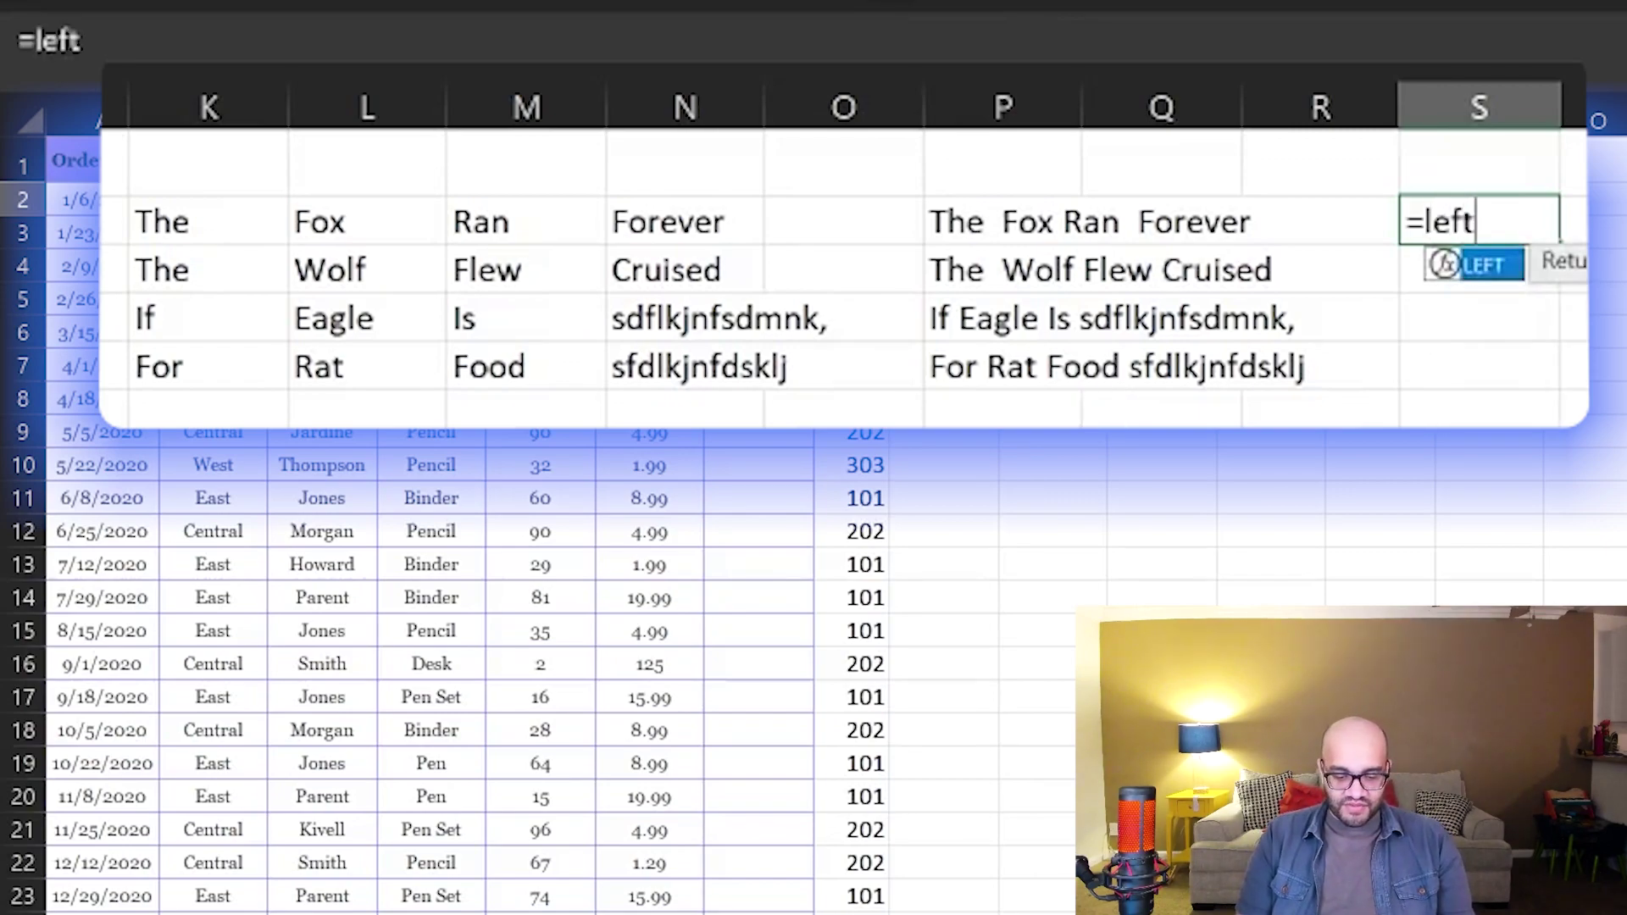
left_click(1009, 212)
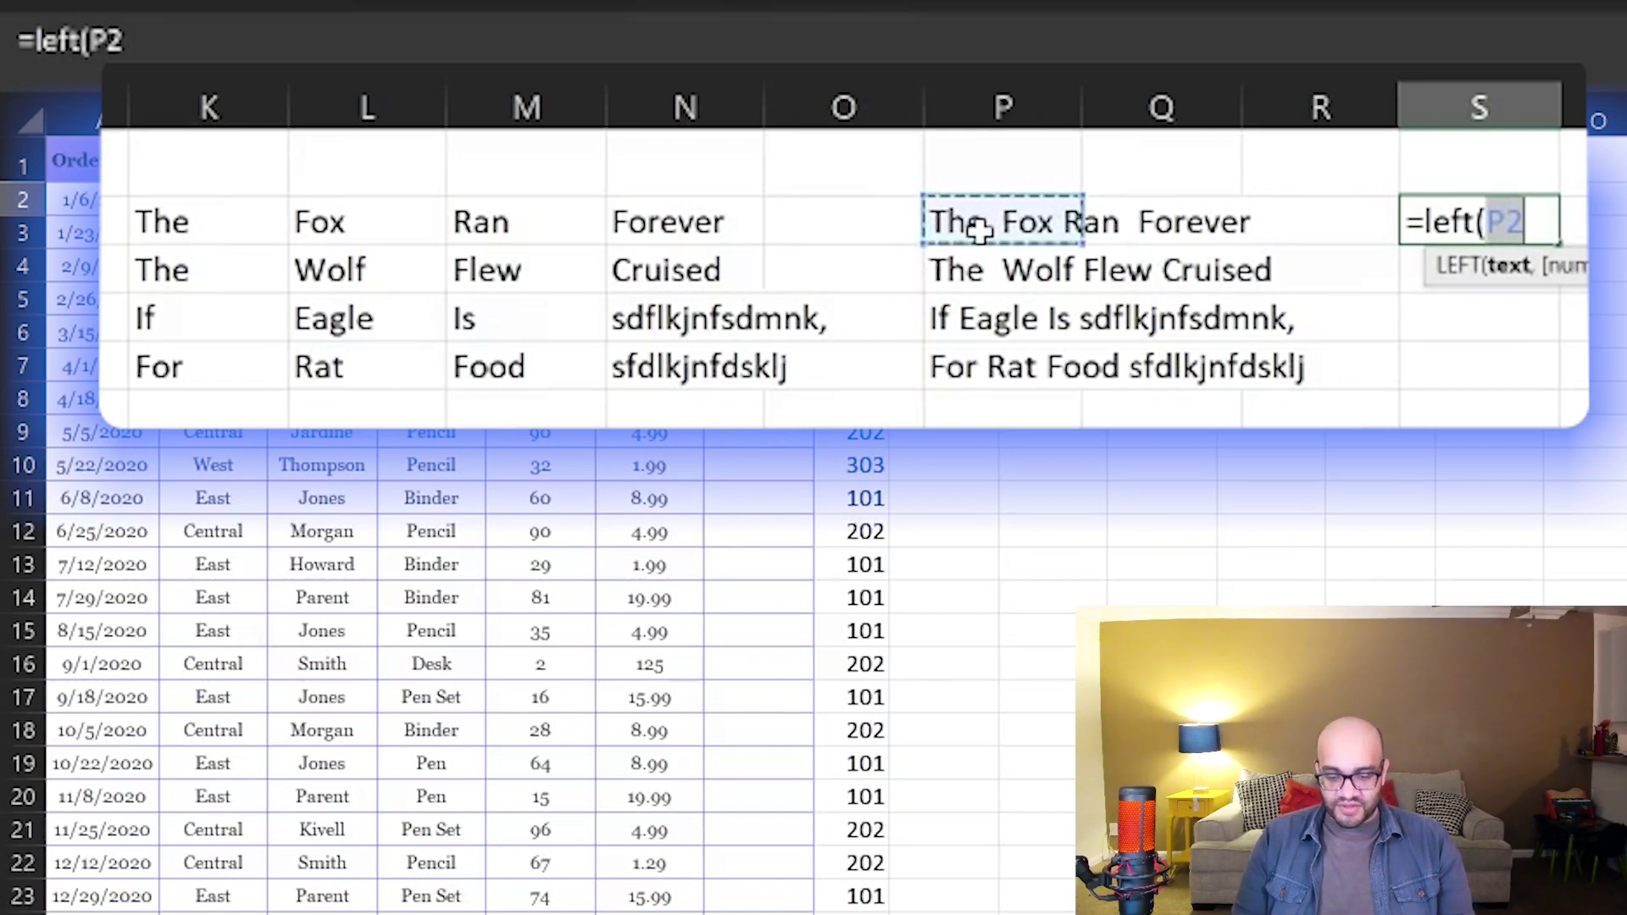
type(",3)")
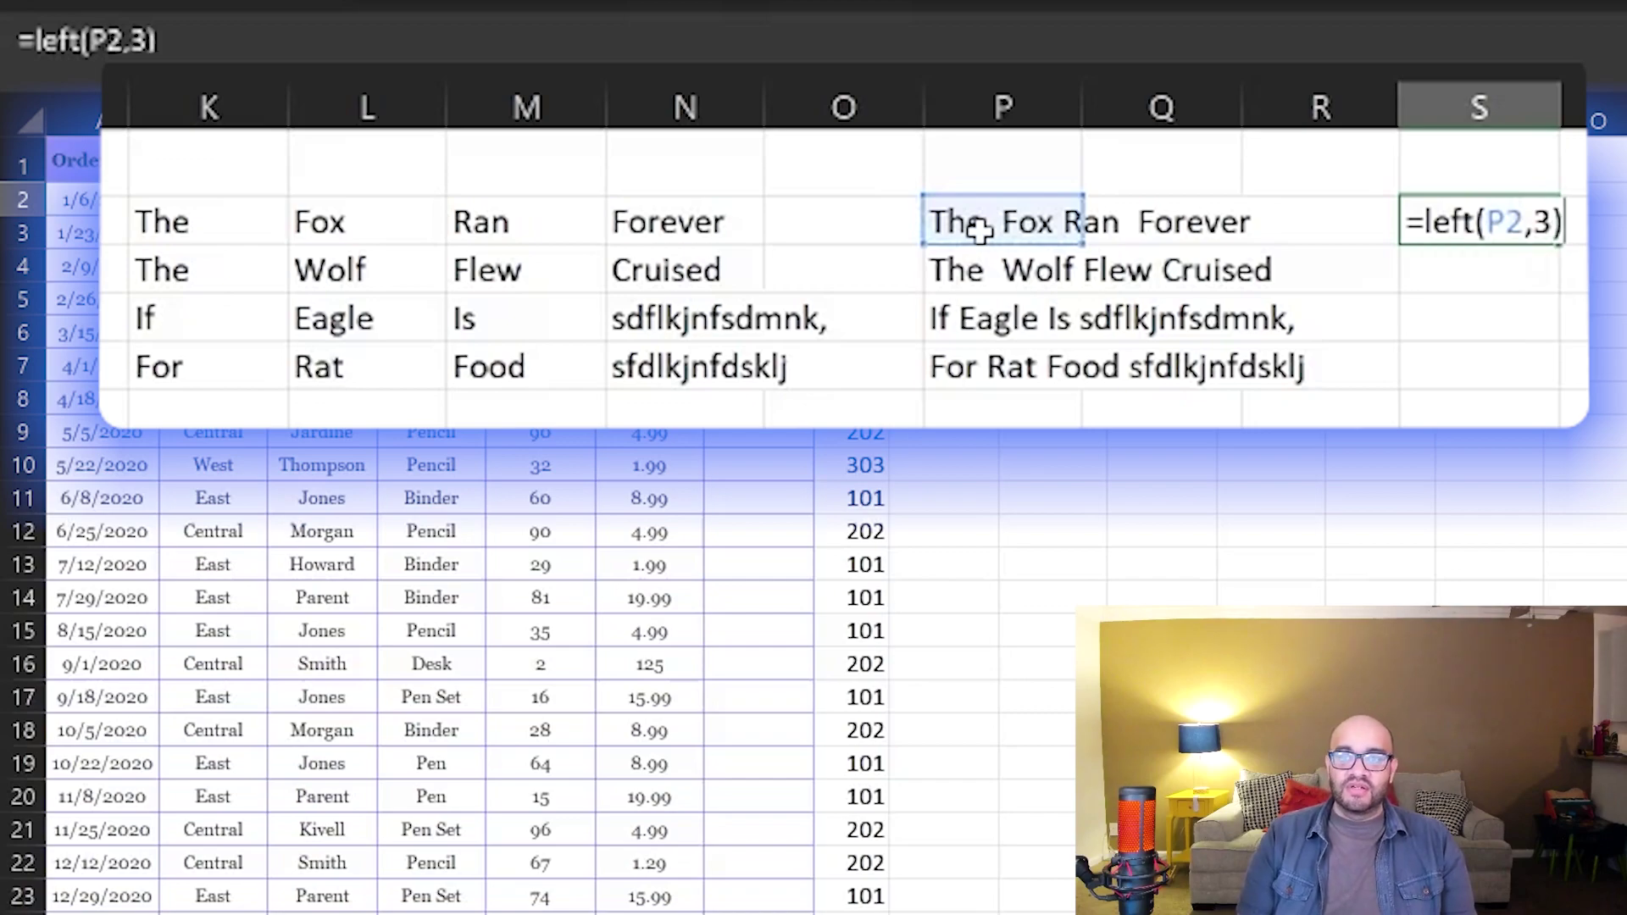
key("Return")
type("\\")
key("Escape")
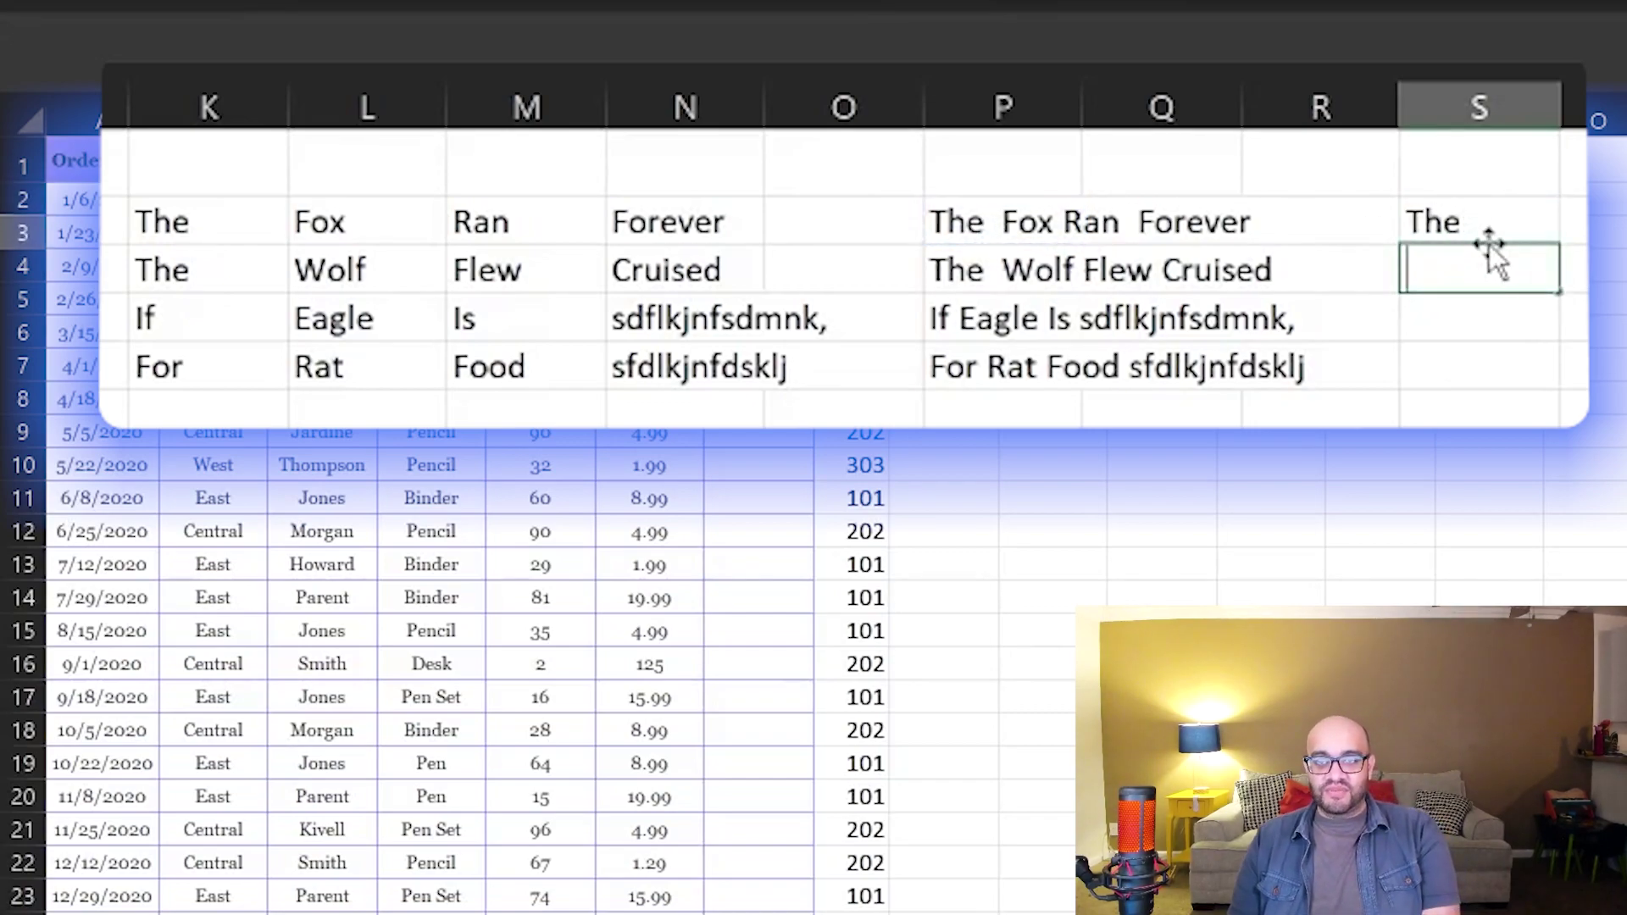
- Copy the LEFT formula from S2 down to S5
left_click(1477, 218)
left_click_drag(1559, 244, 1556, 367)
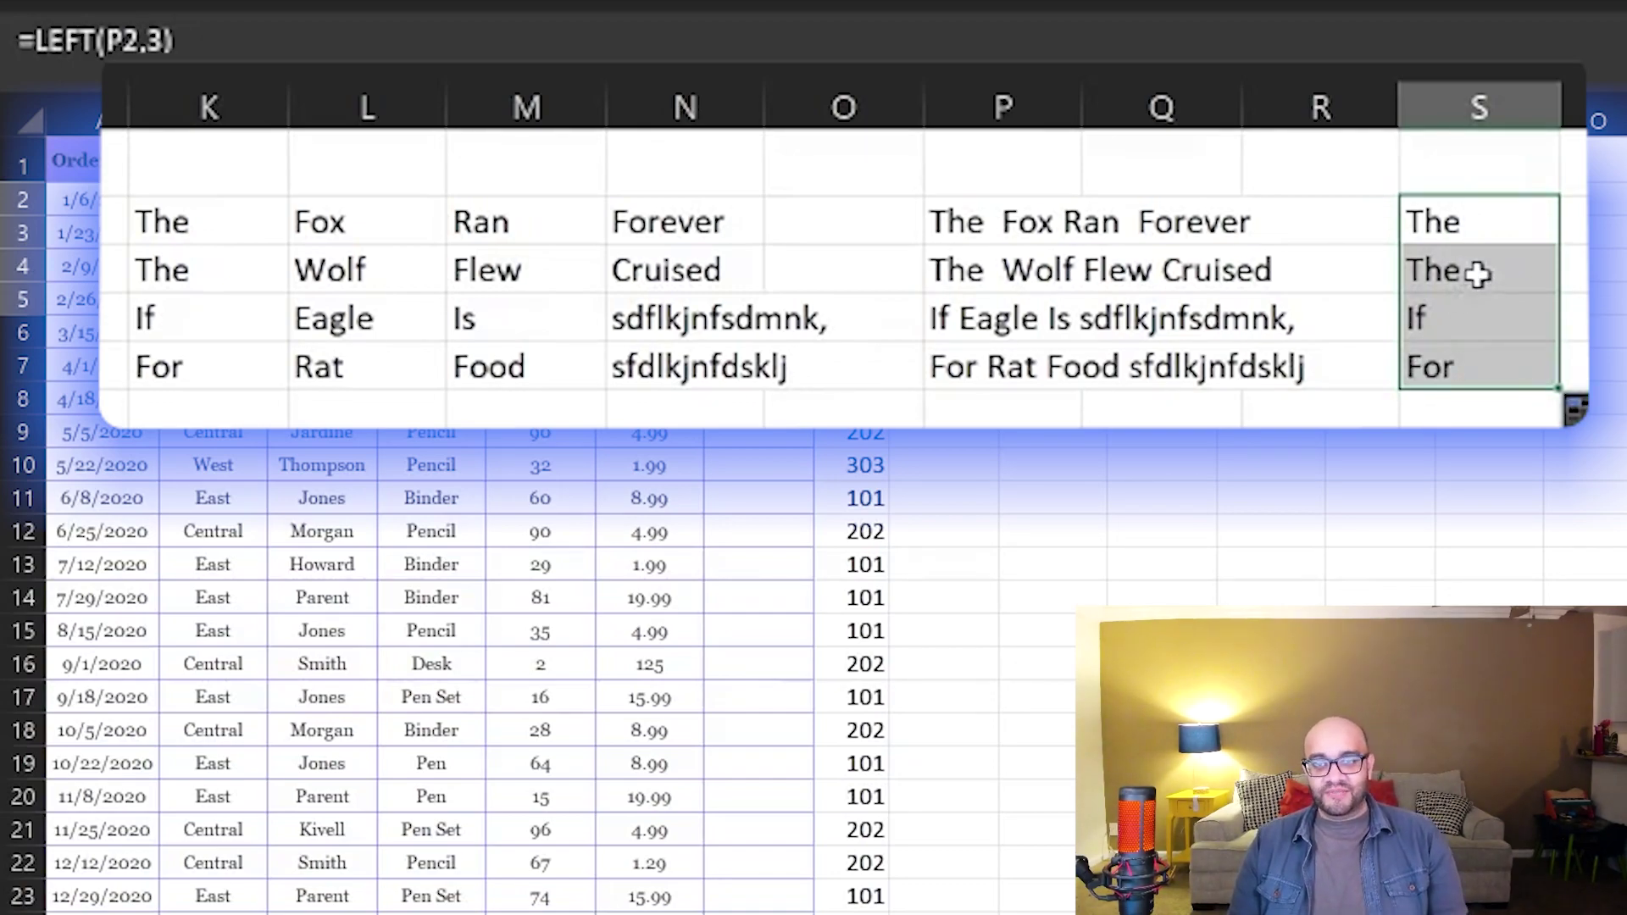
key("Right")
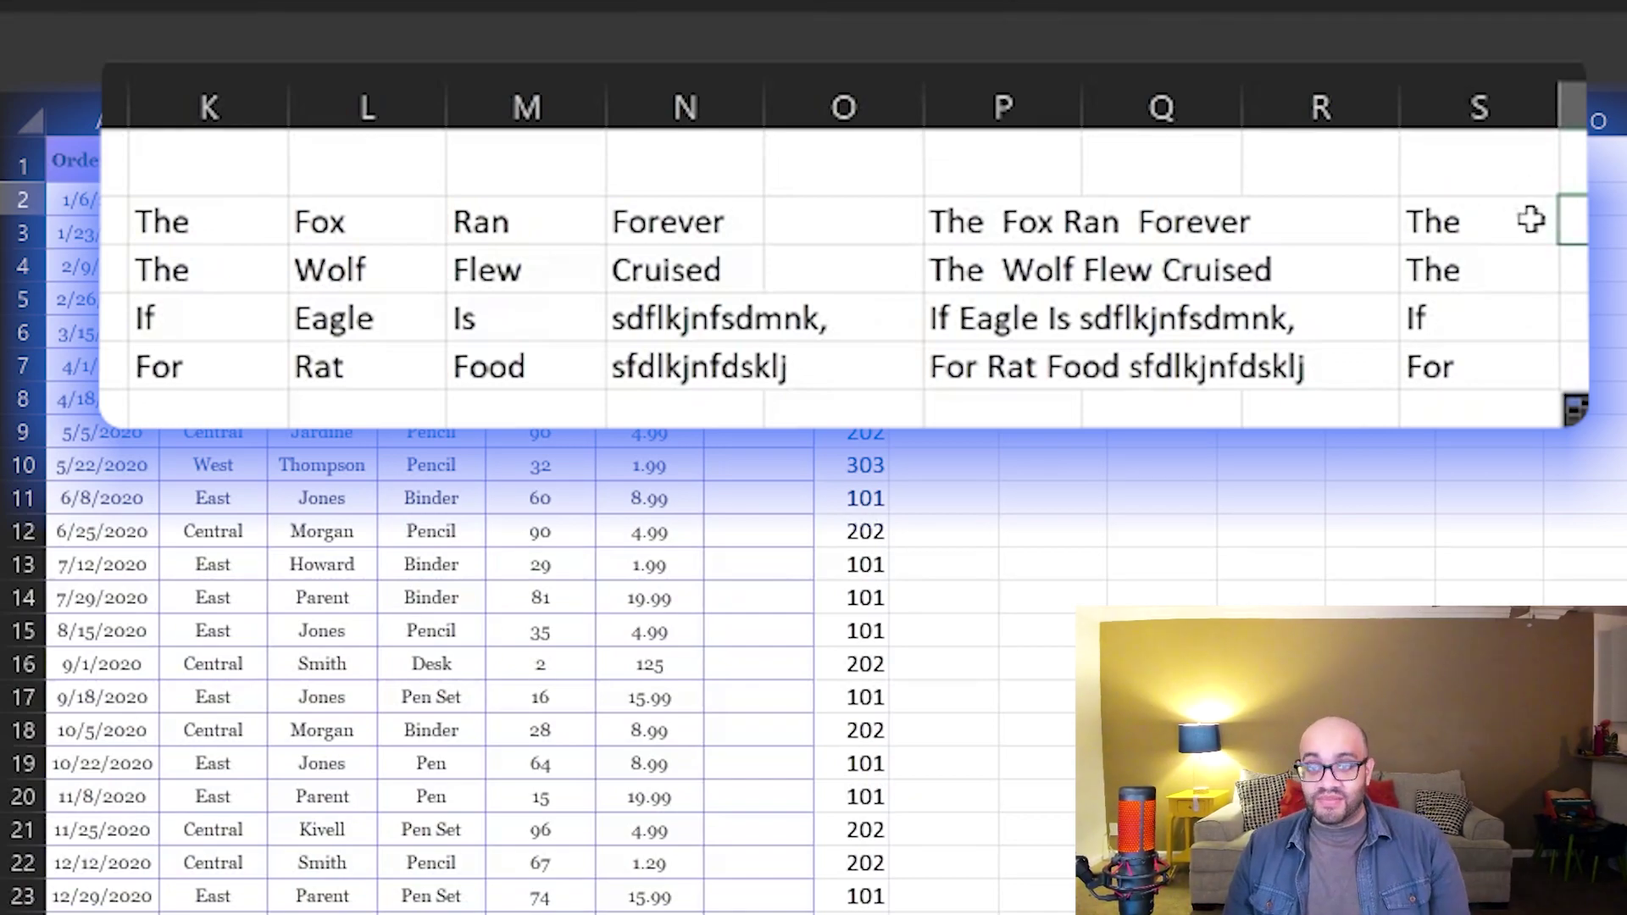
- Clear all the sample words, joined sentences and LEFT results from K2 to S5
left_click(1463, 220)
left_click_drag(1463, 221, 226, 359)
key("Delete")
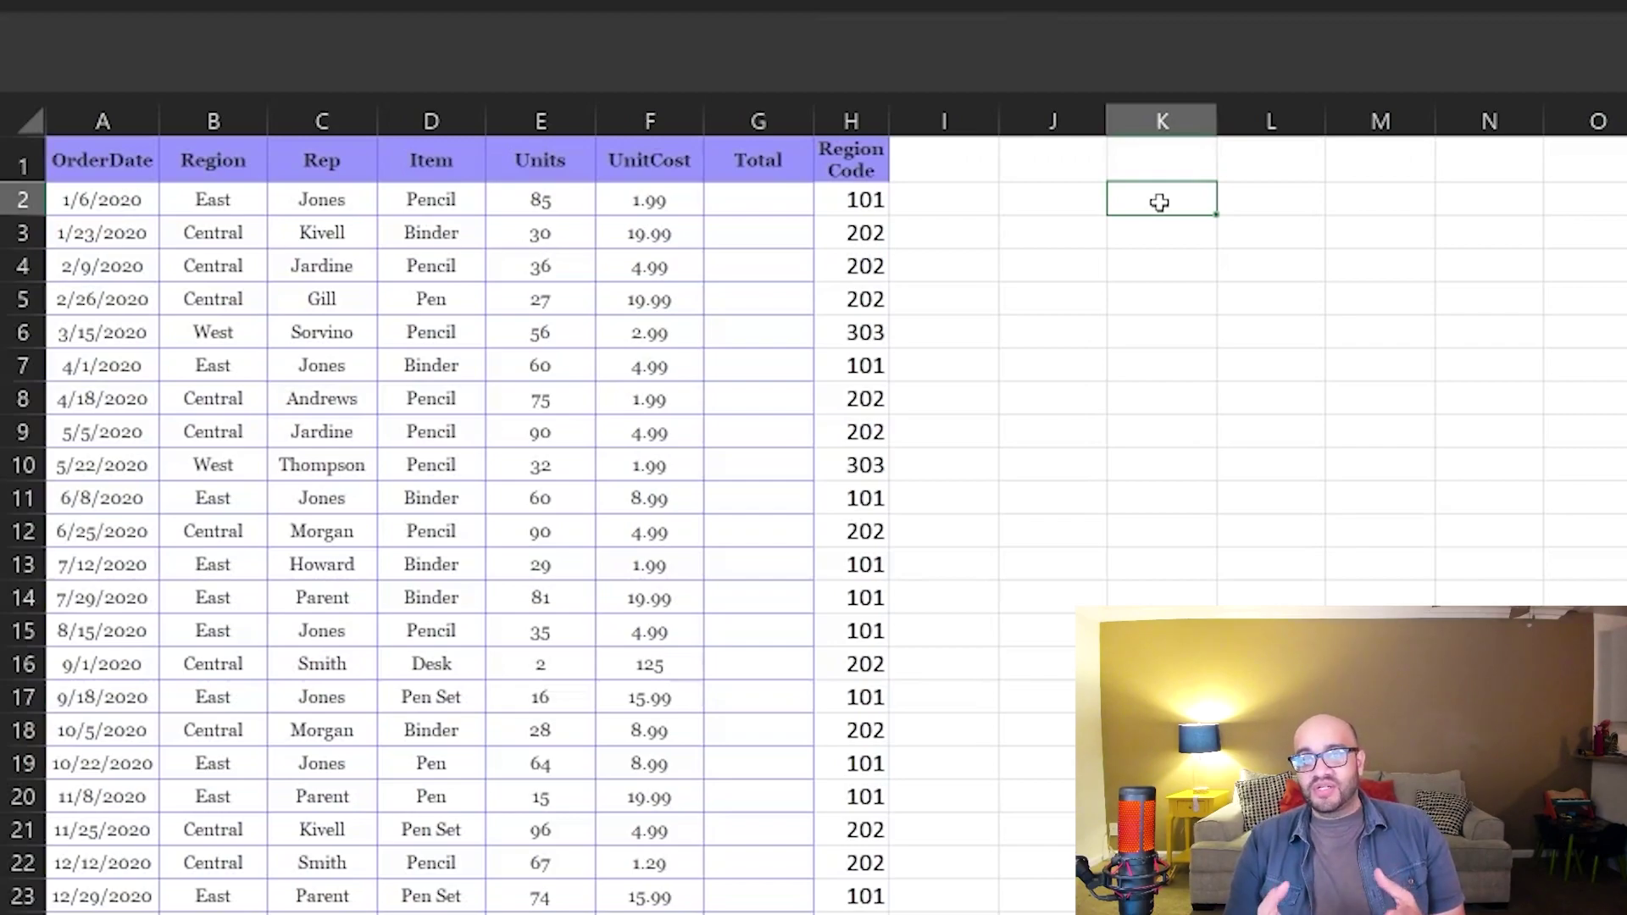
- Enter =MAX(F:F) in K2 to find the highest value in the UnitCost column
type("=max(")
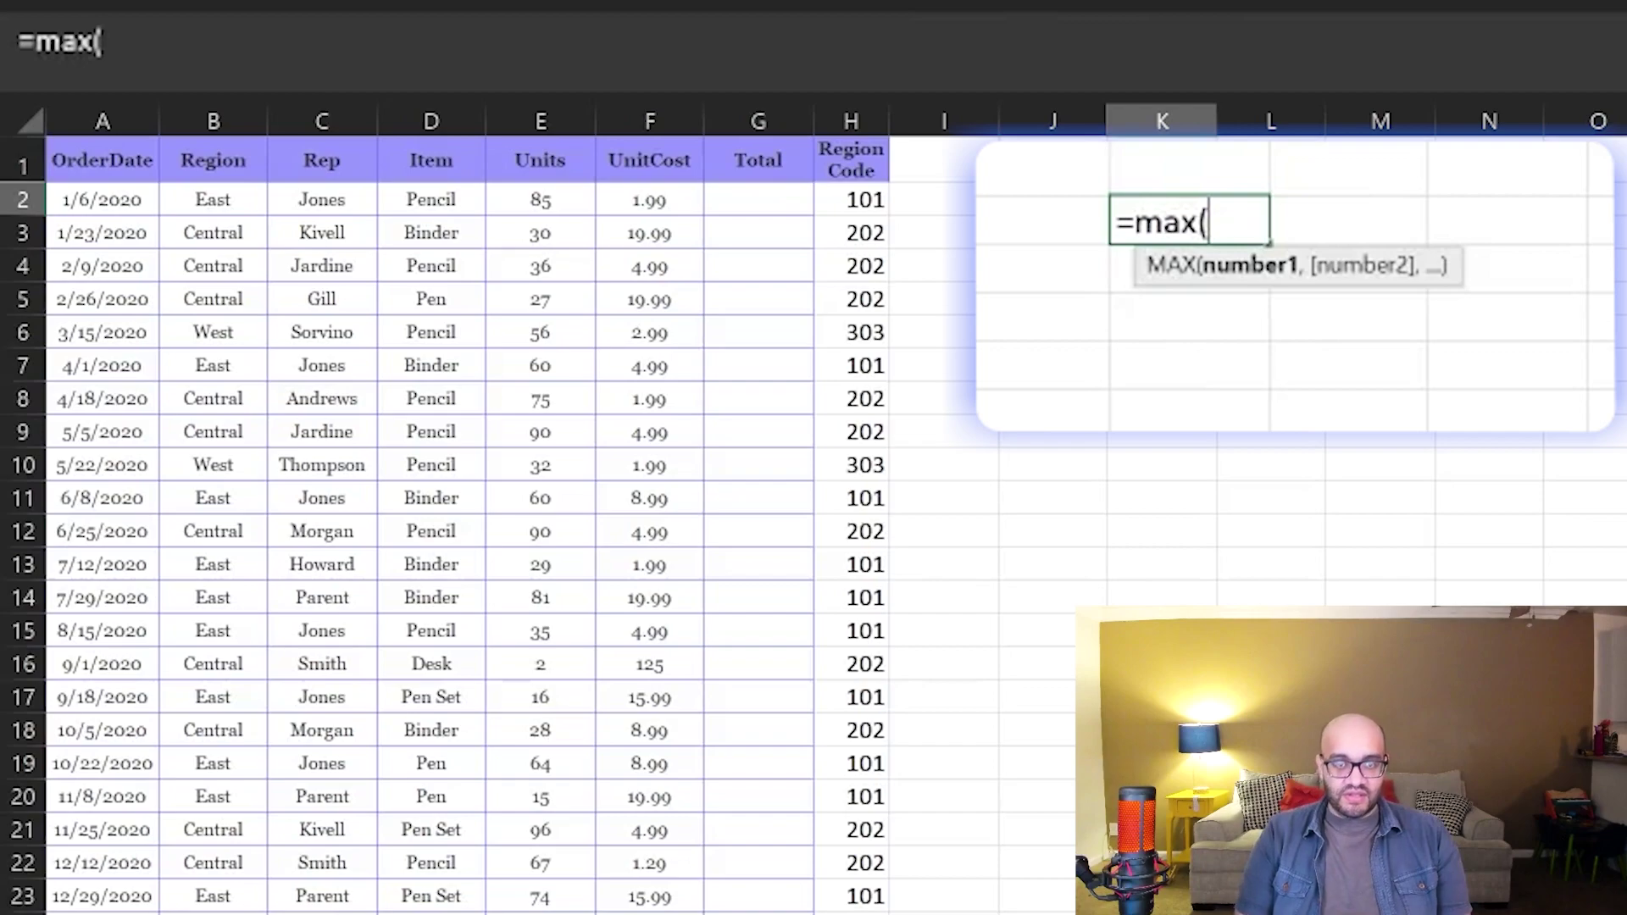
left_click(650, 121)
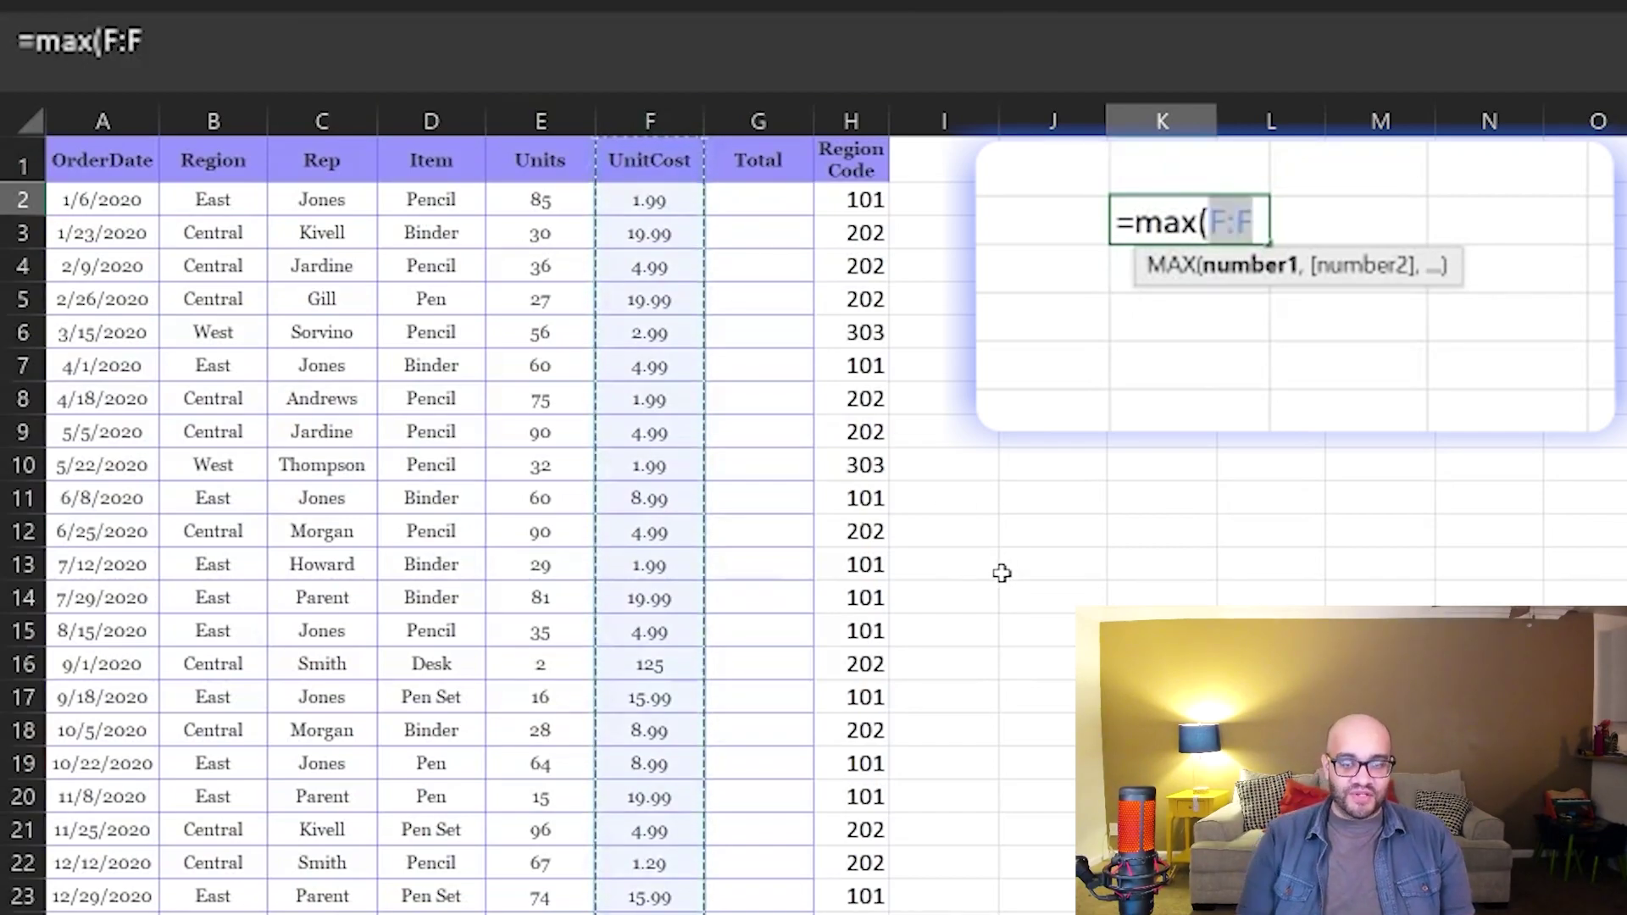
type(")")
key("Return")
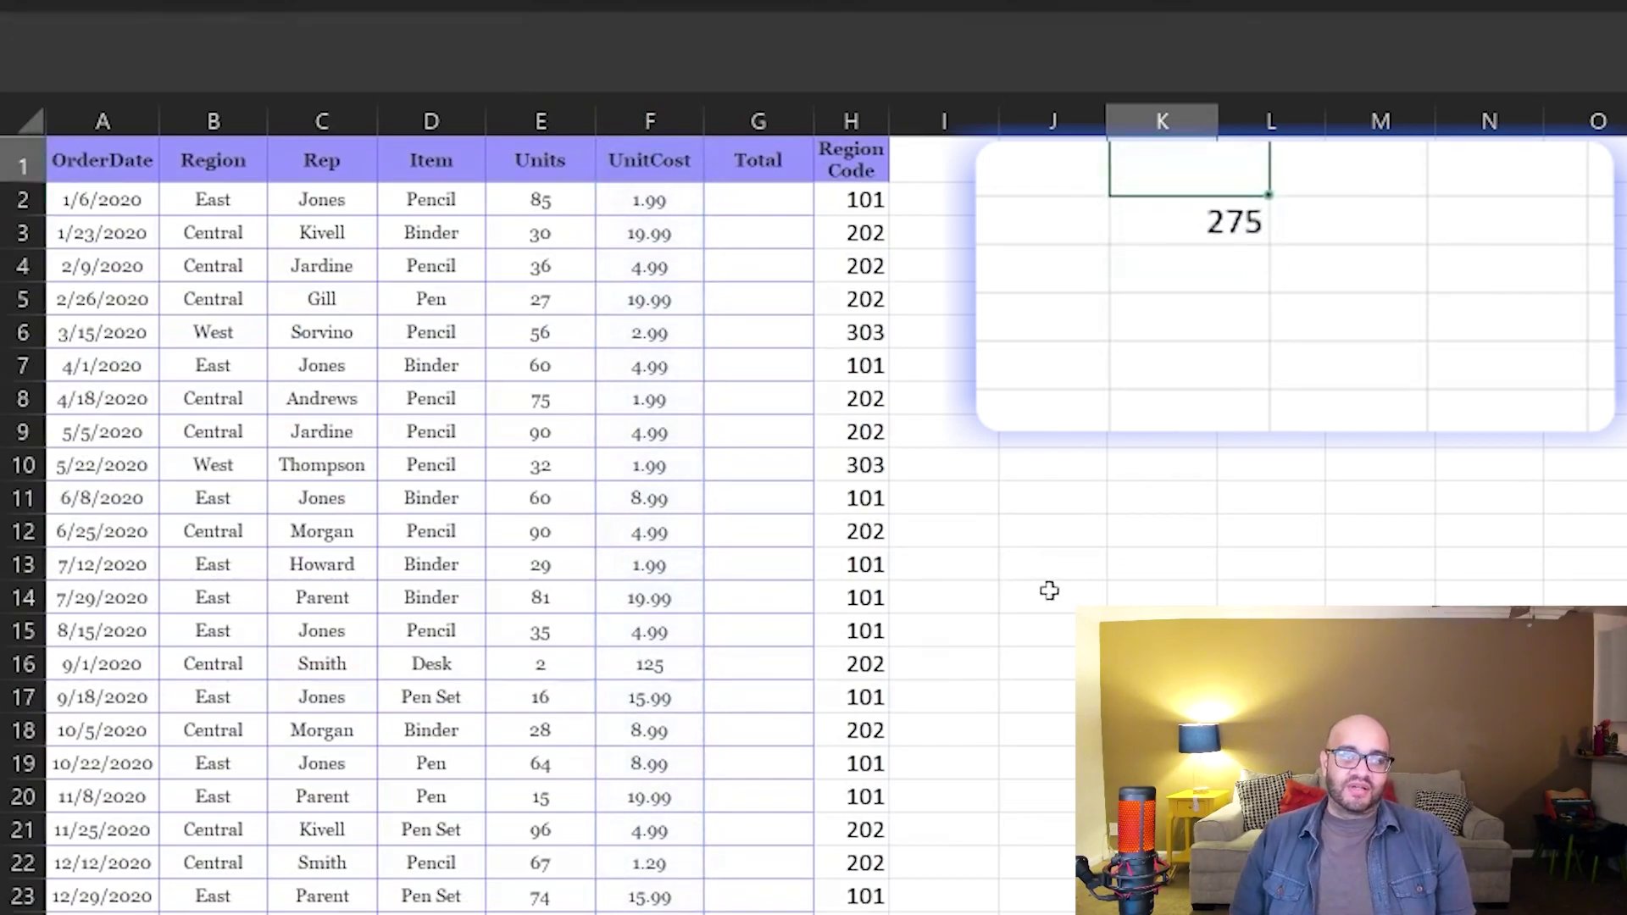
- Replace K2's formula with =MIN(F:F) to find the lowest value in the UnitCost column
left_click(1237, 224)
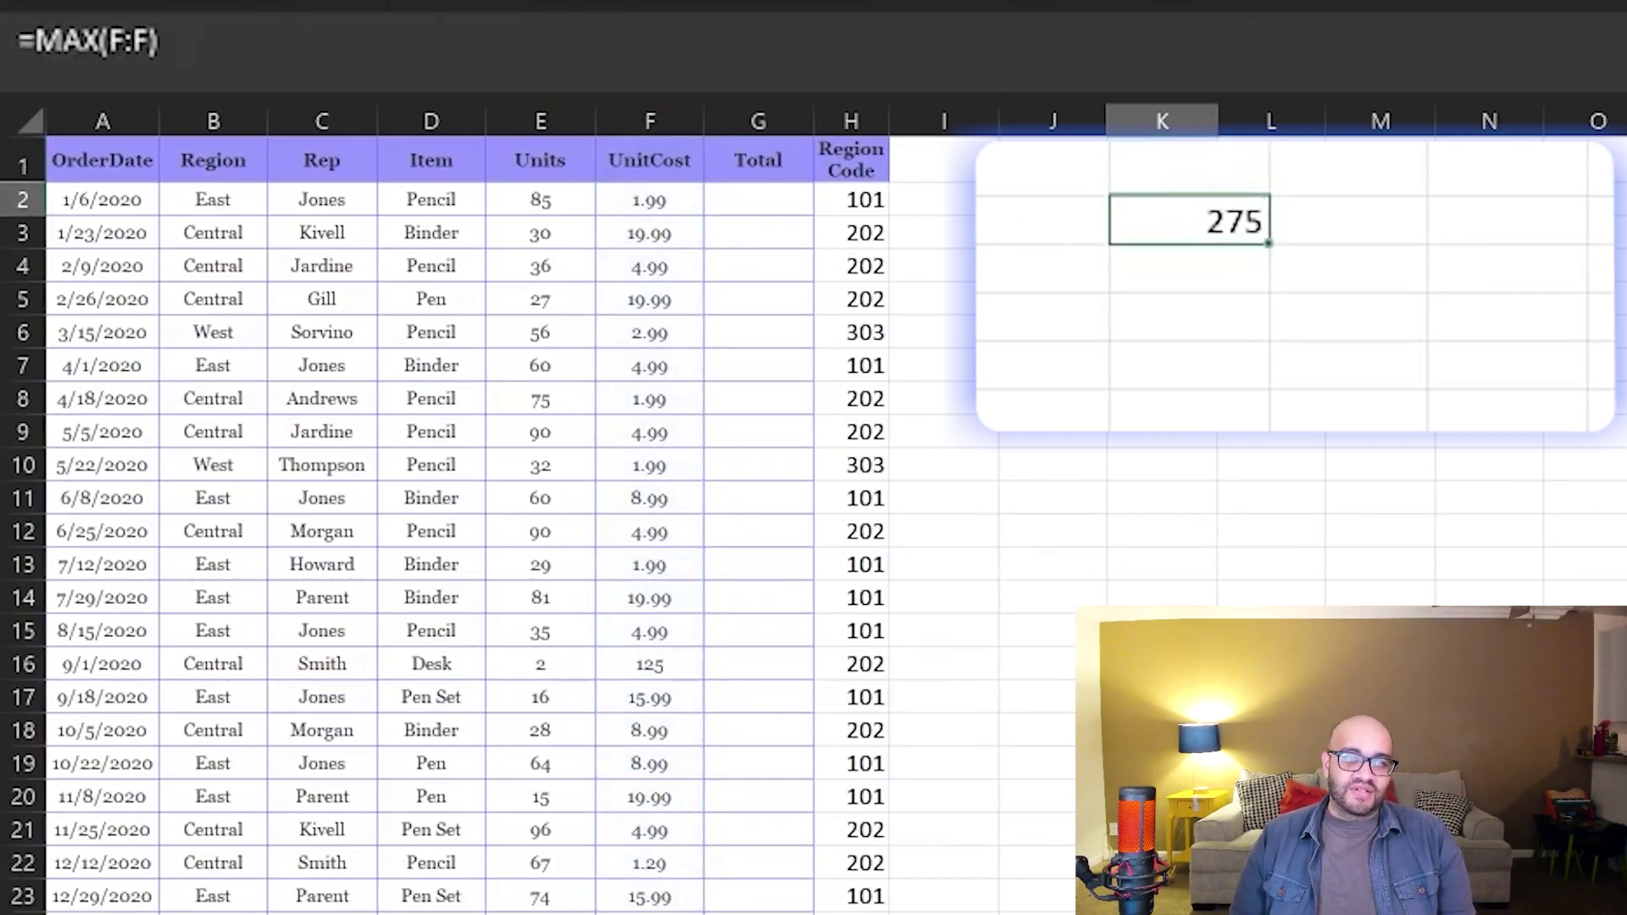
key("F2")
key("Escape")
type("=min(")
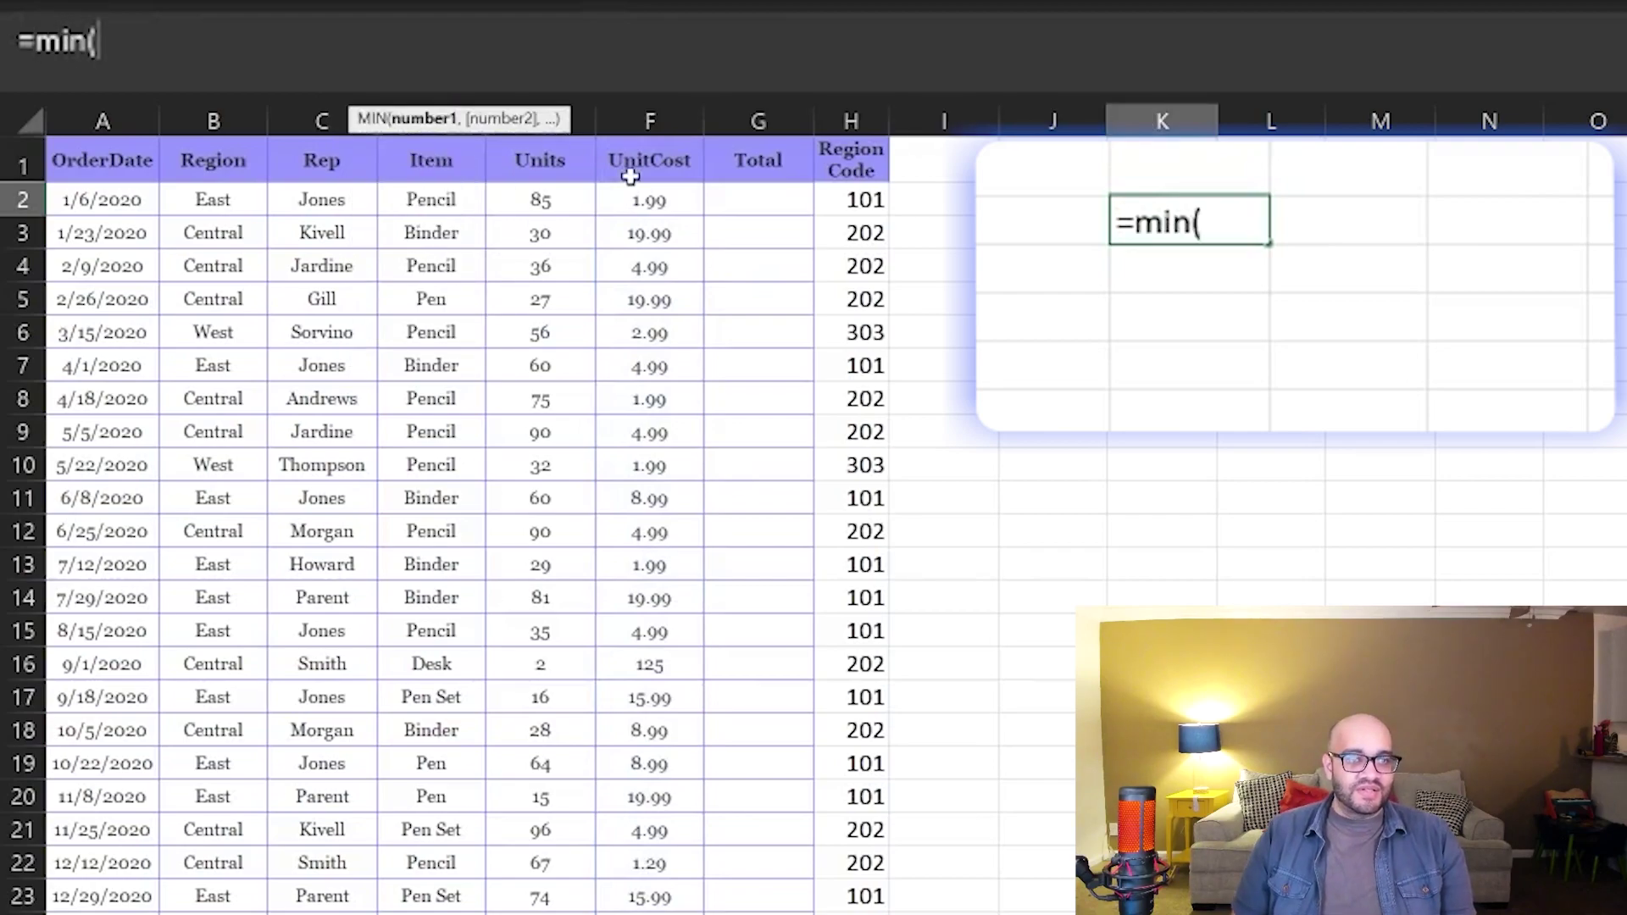
left_click(670, 120)
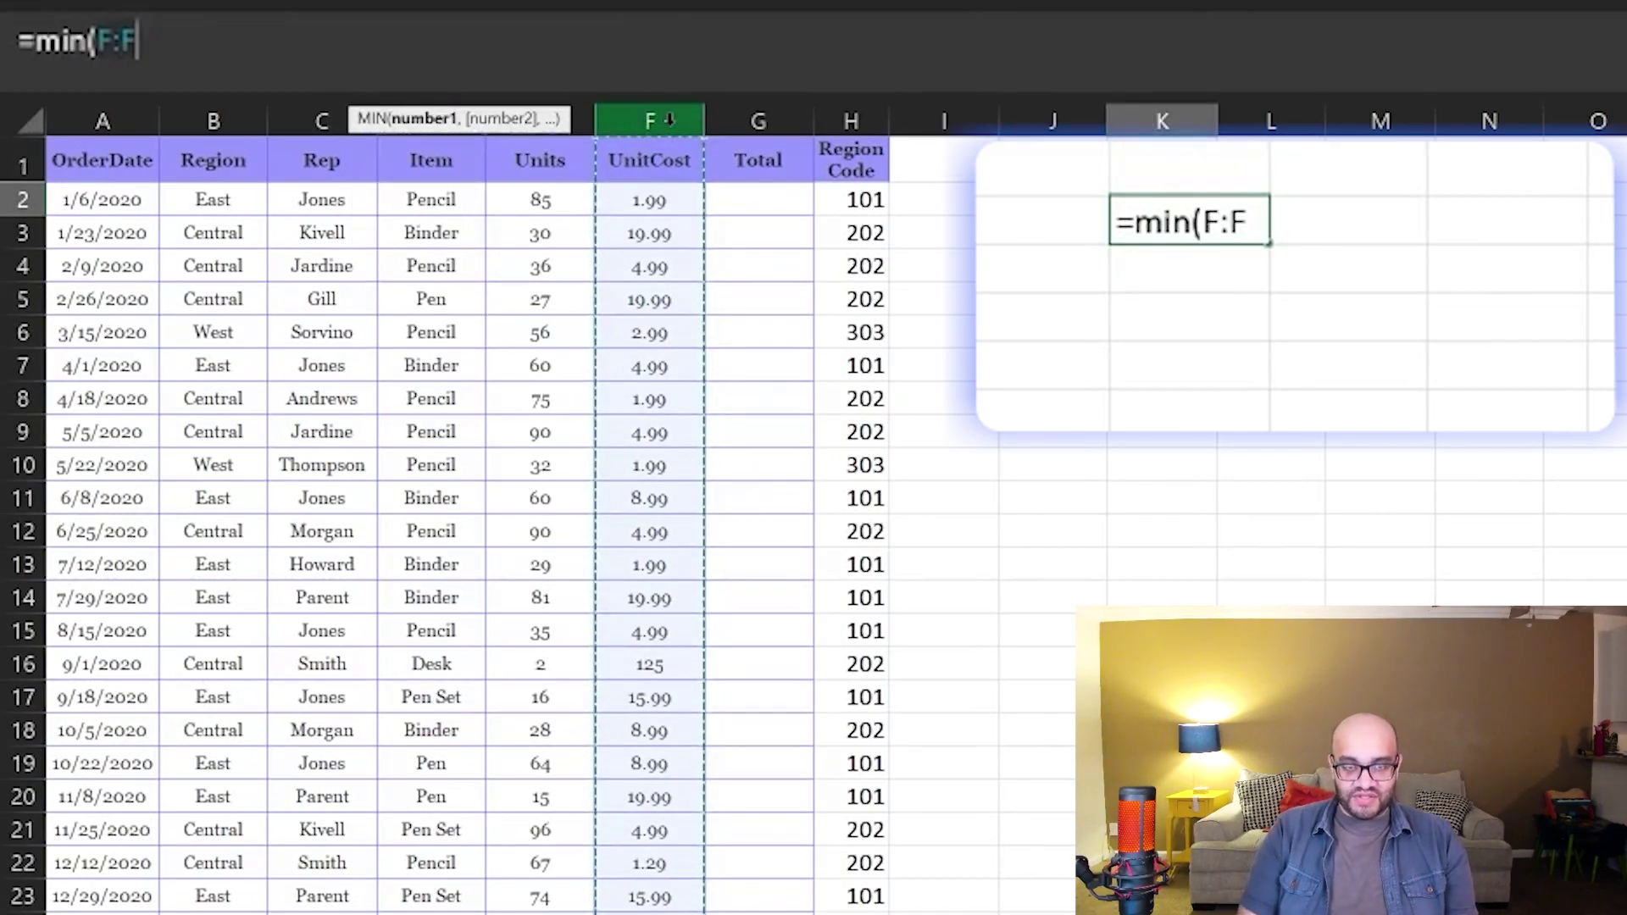
type(")")
key("Return")
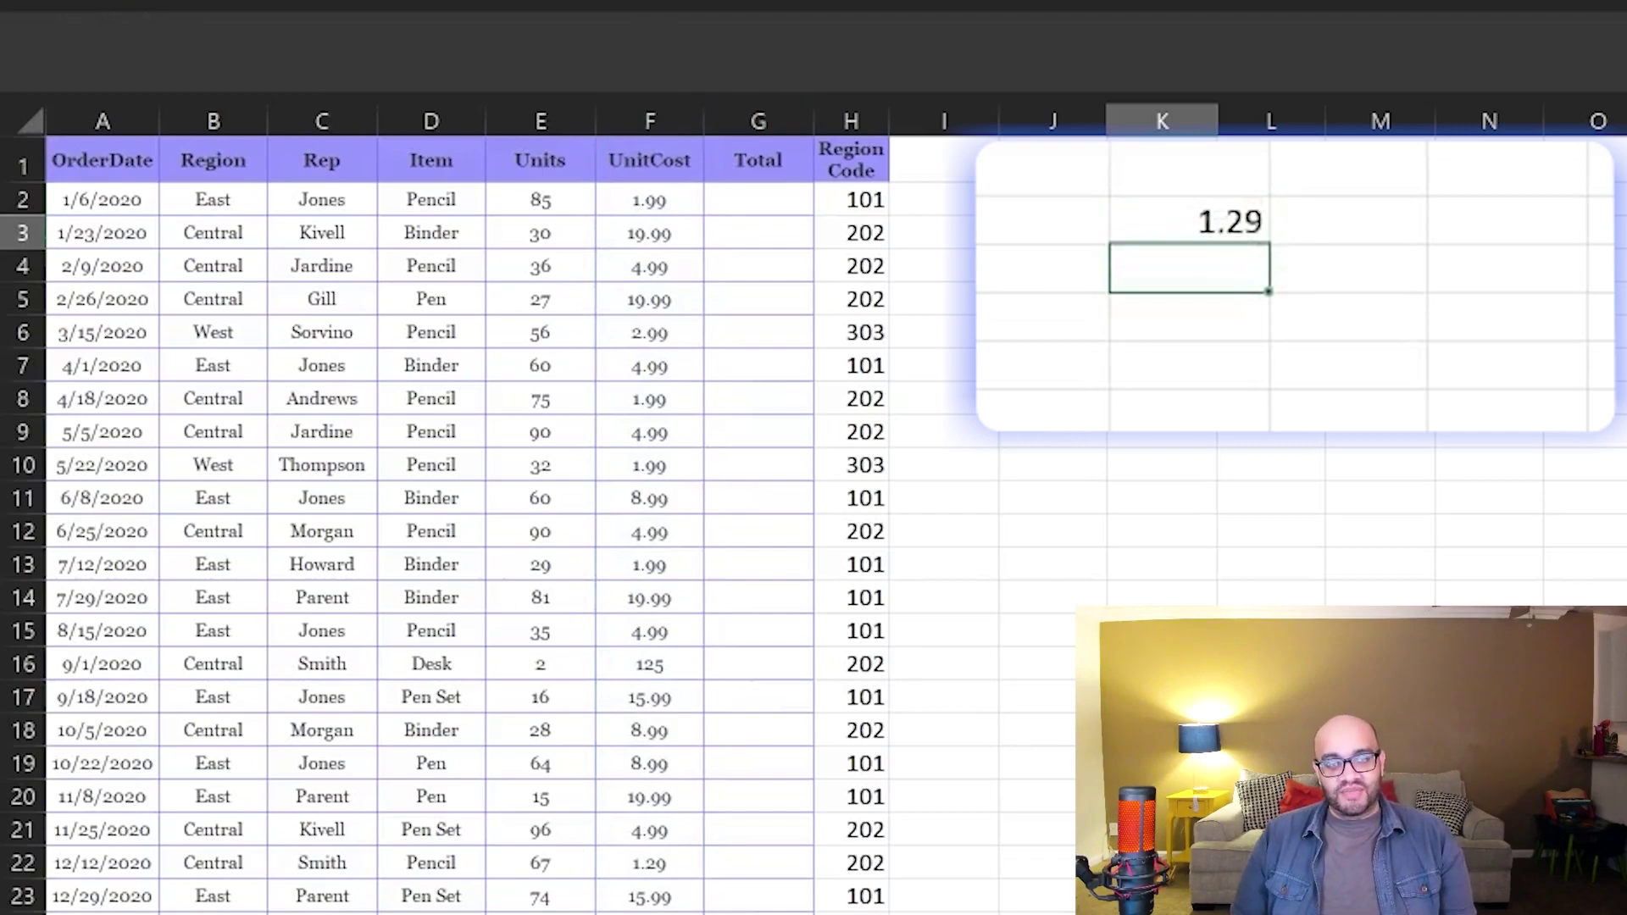
- Delete the MIN formula from K2
left_click(1281, 227)
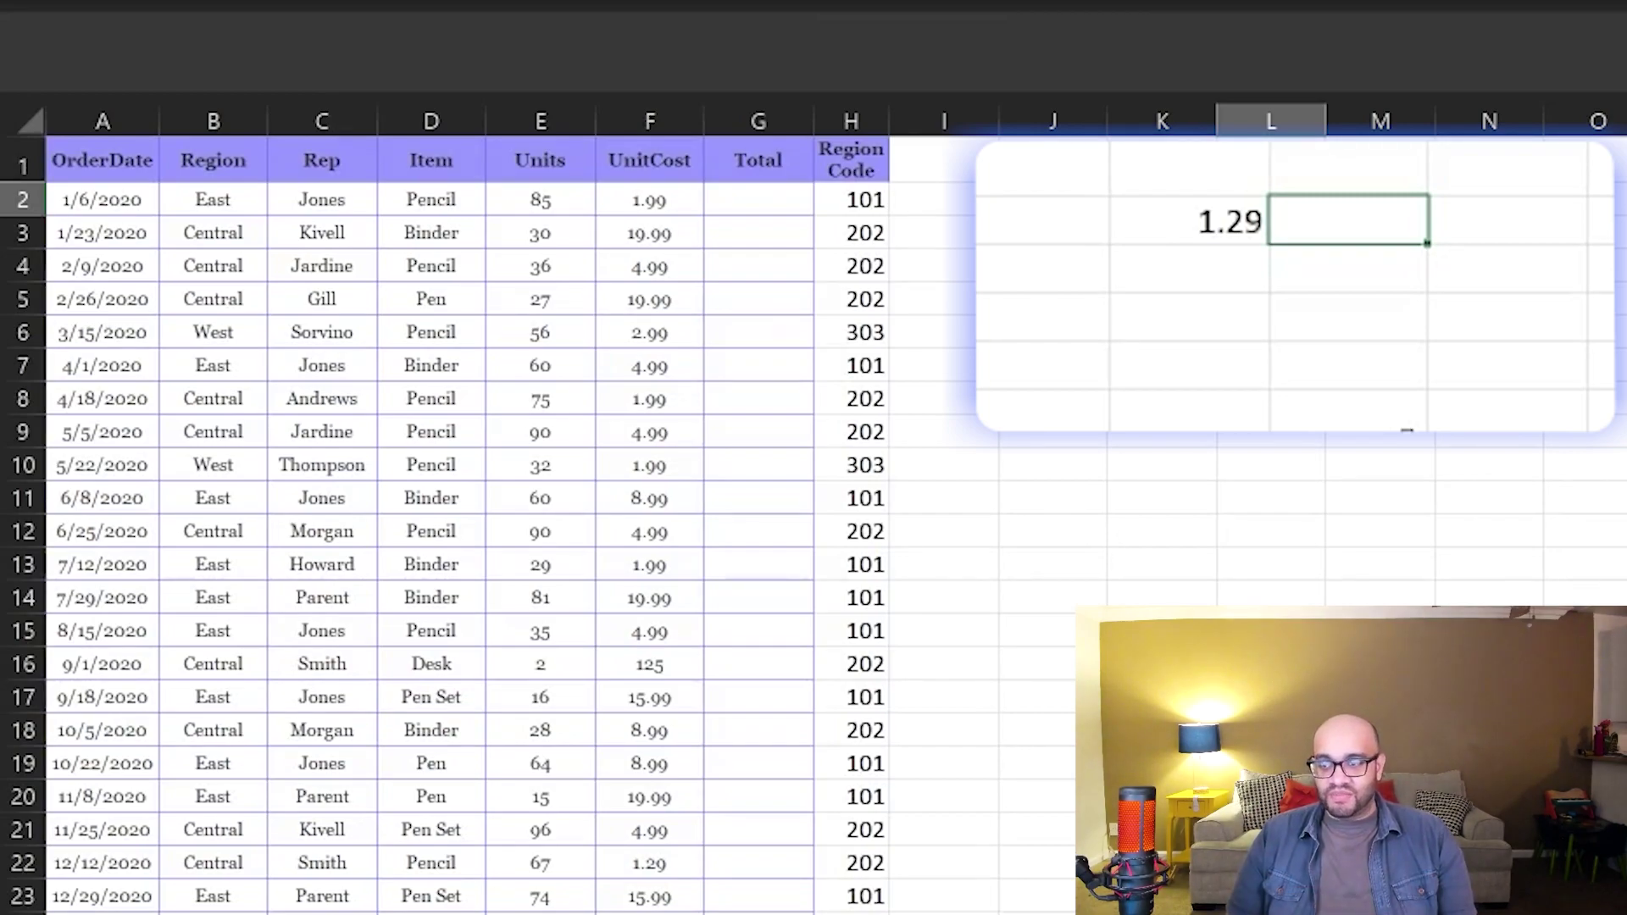
left_click(1206, 225)
key("Delete")
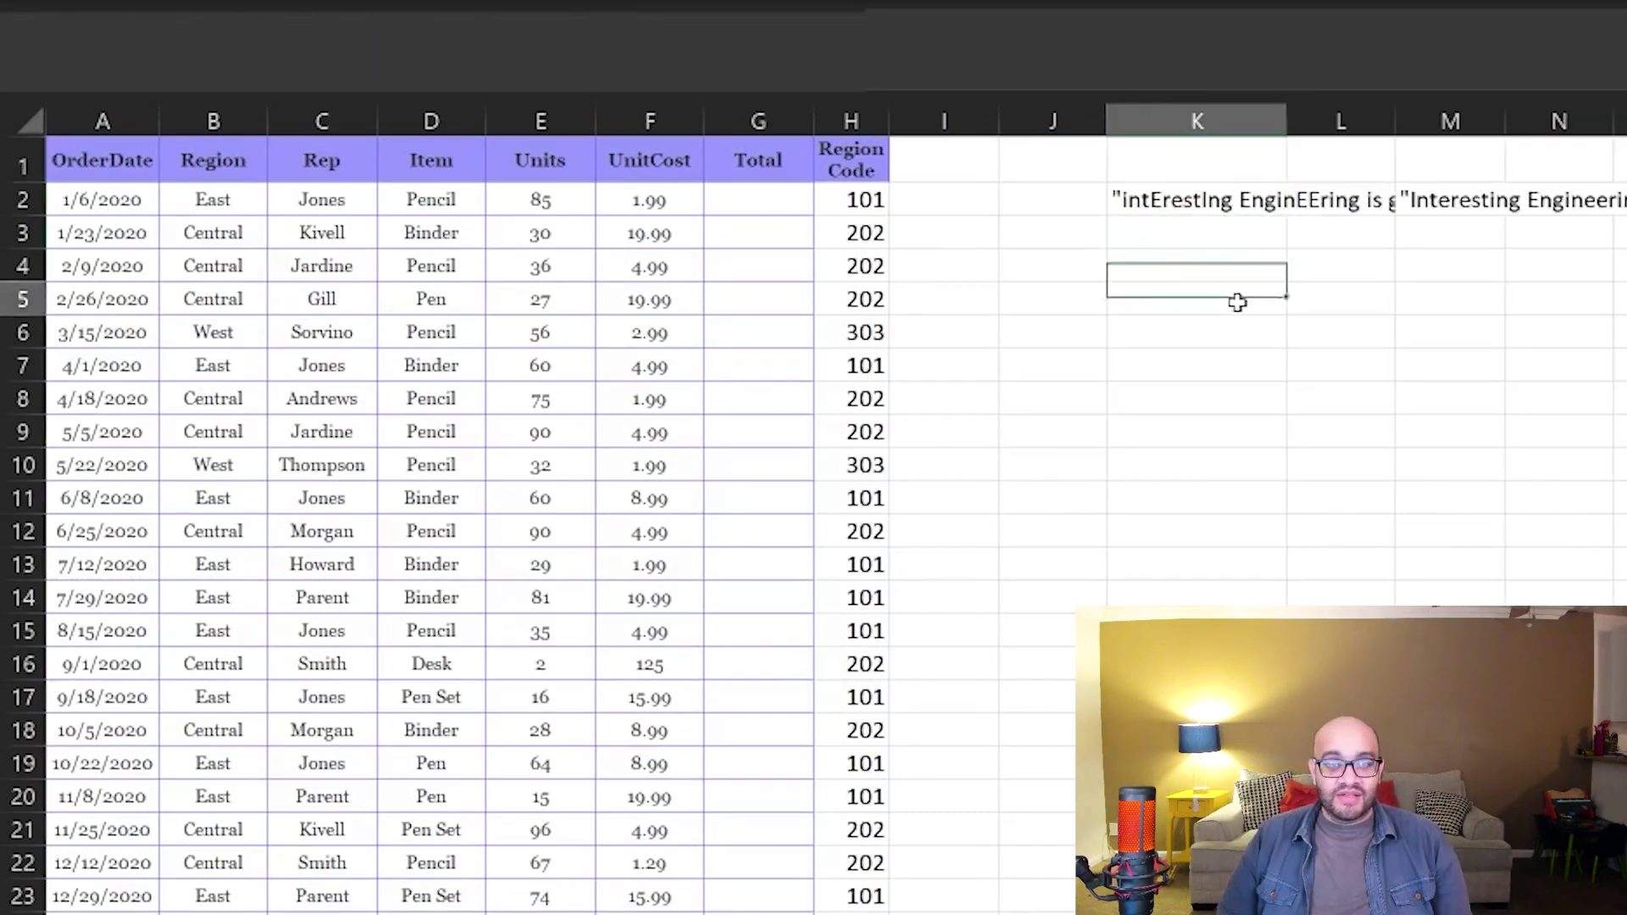
- Examine the region names in column B from B2 to B6
left_click(1261, 127)
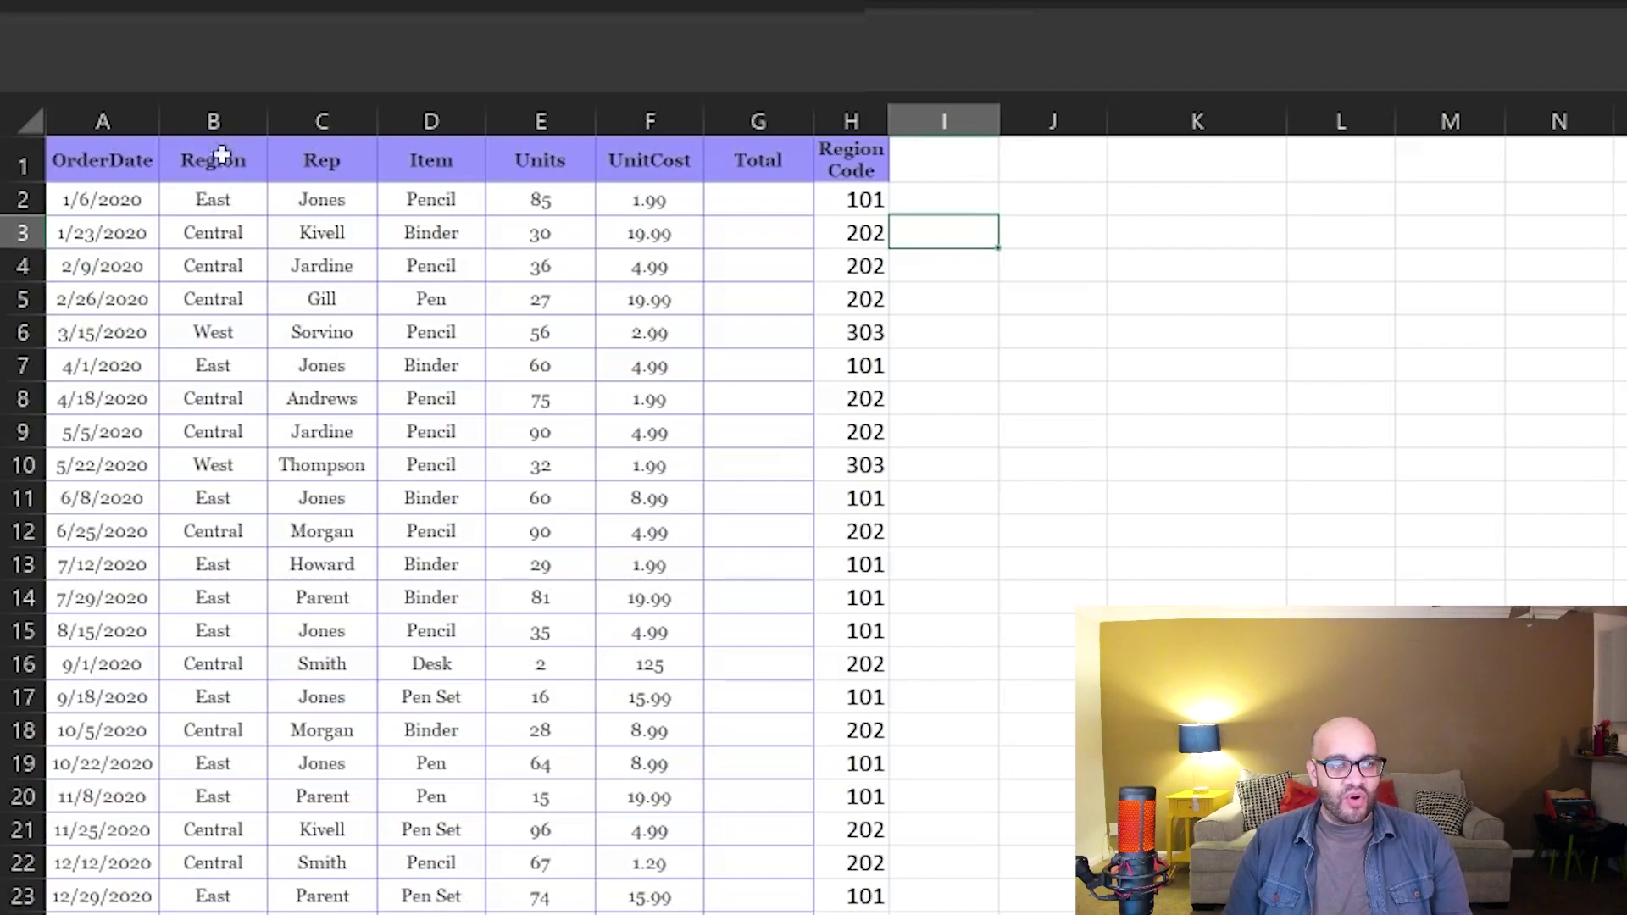
left_click(226, 202)
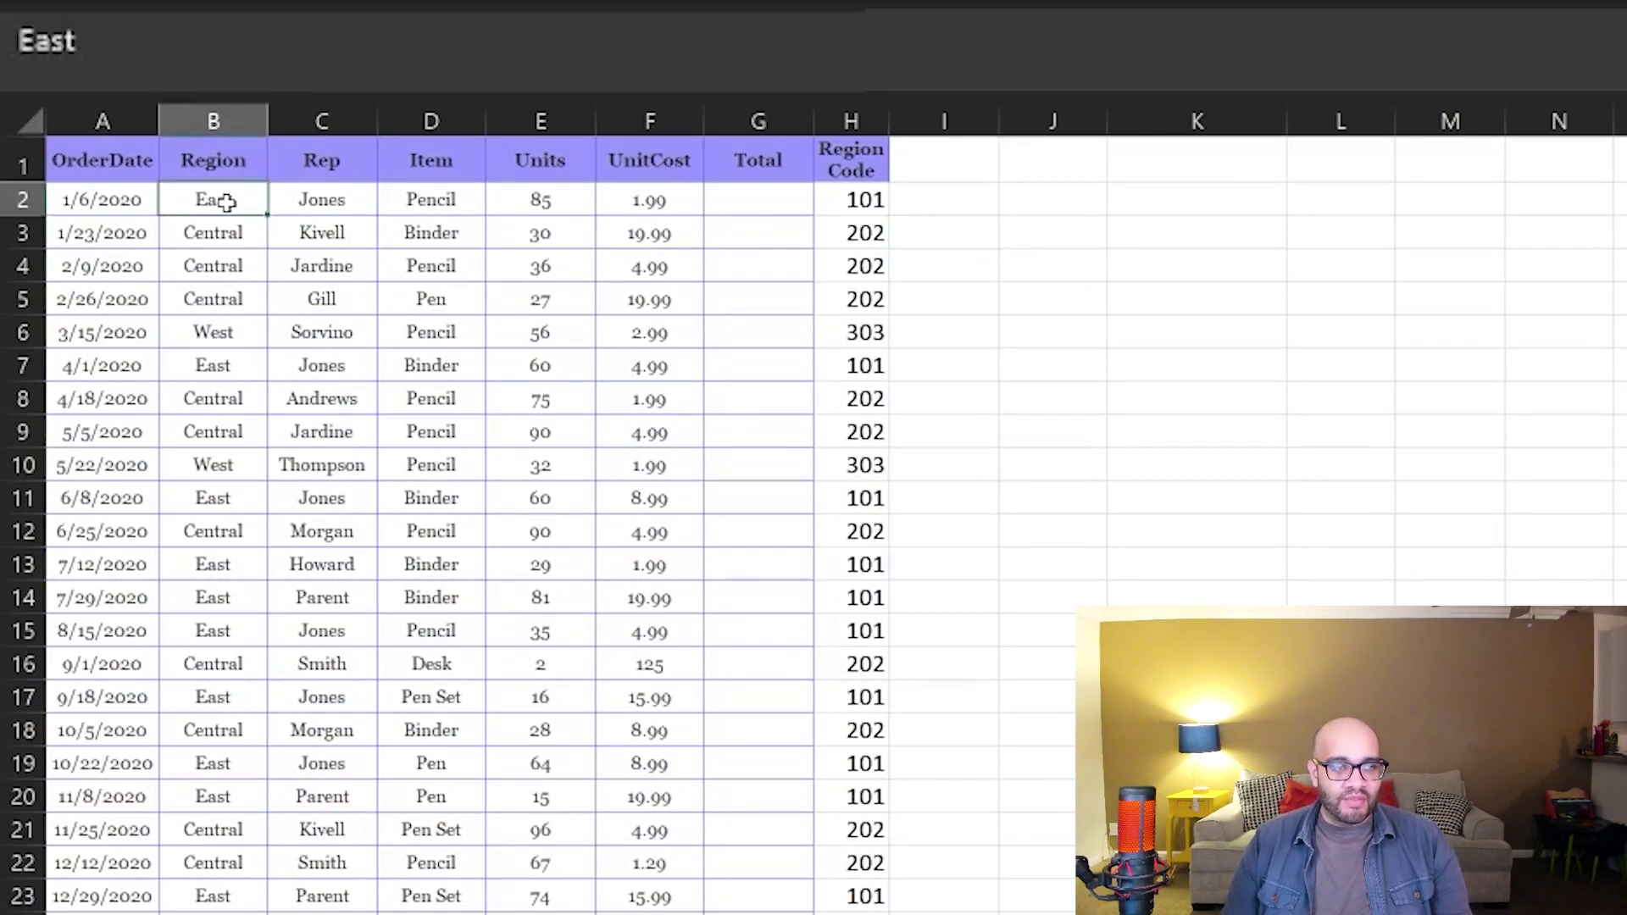
left_click_drag(223, 227, 217, 290)
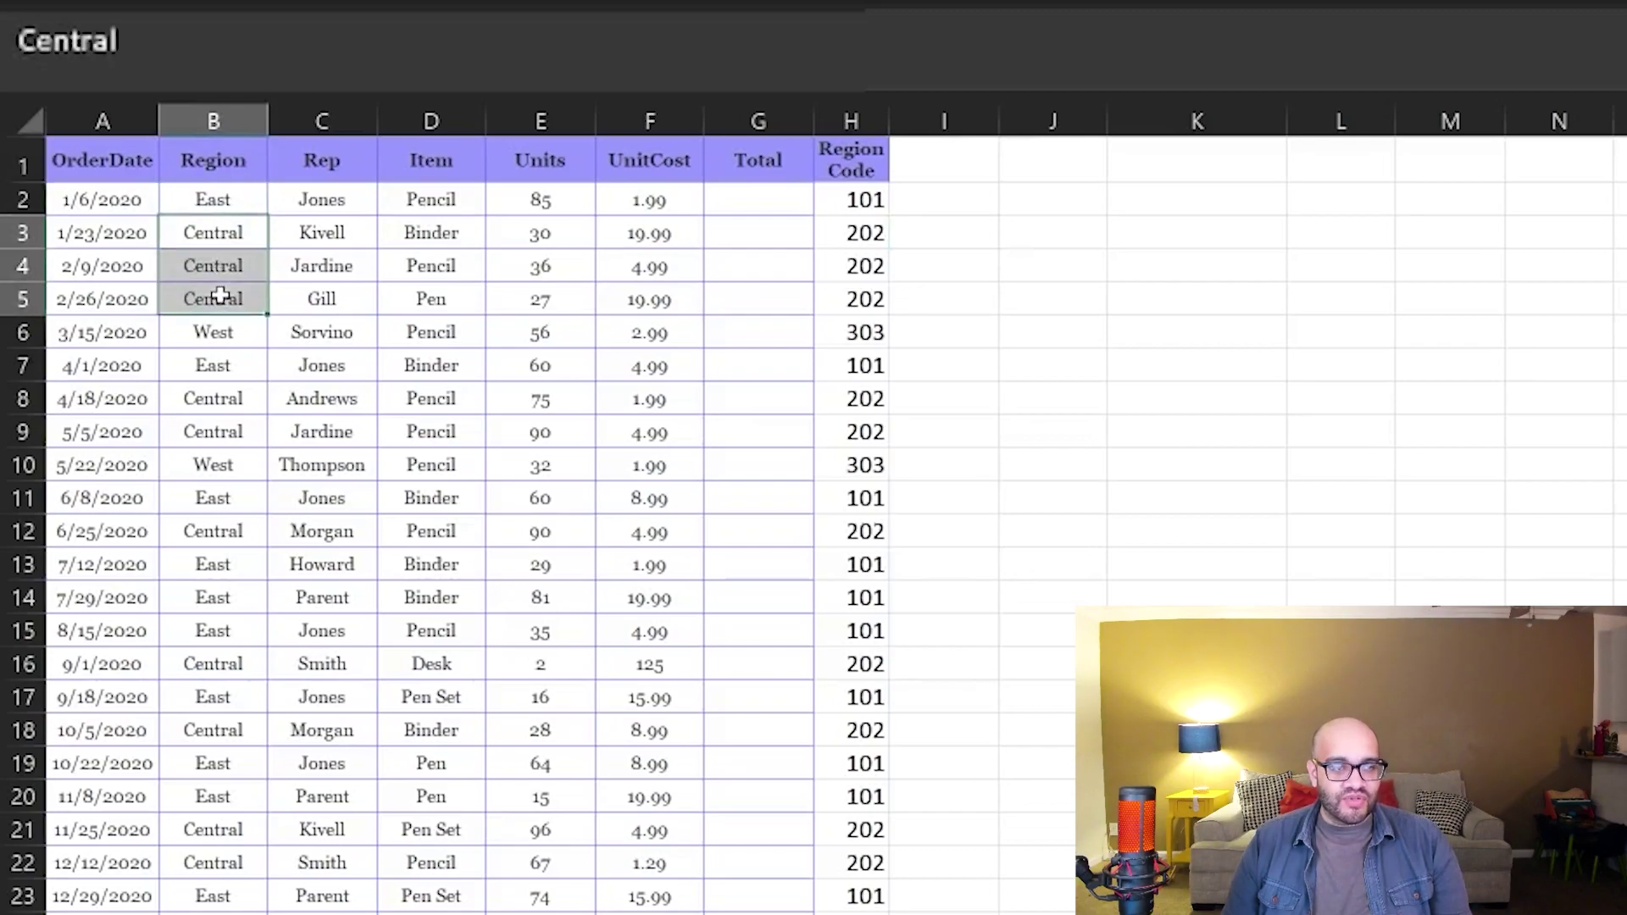
left_click(227, 339)
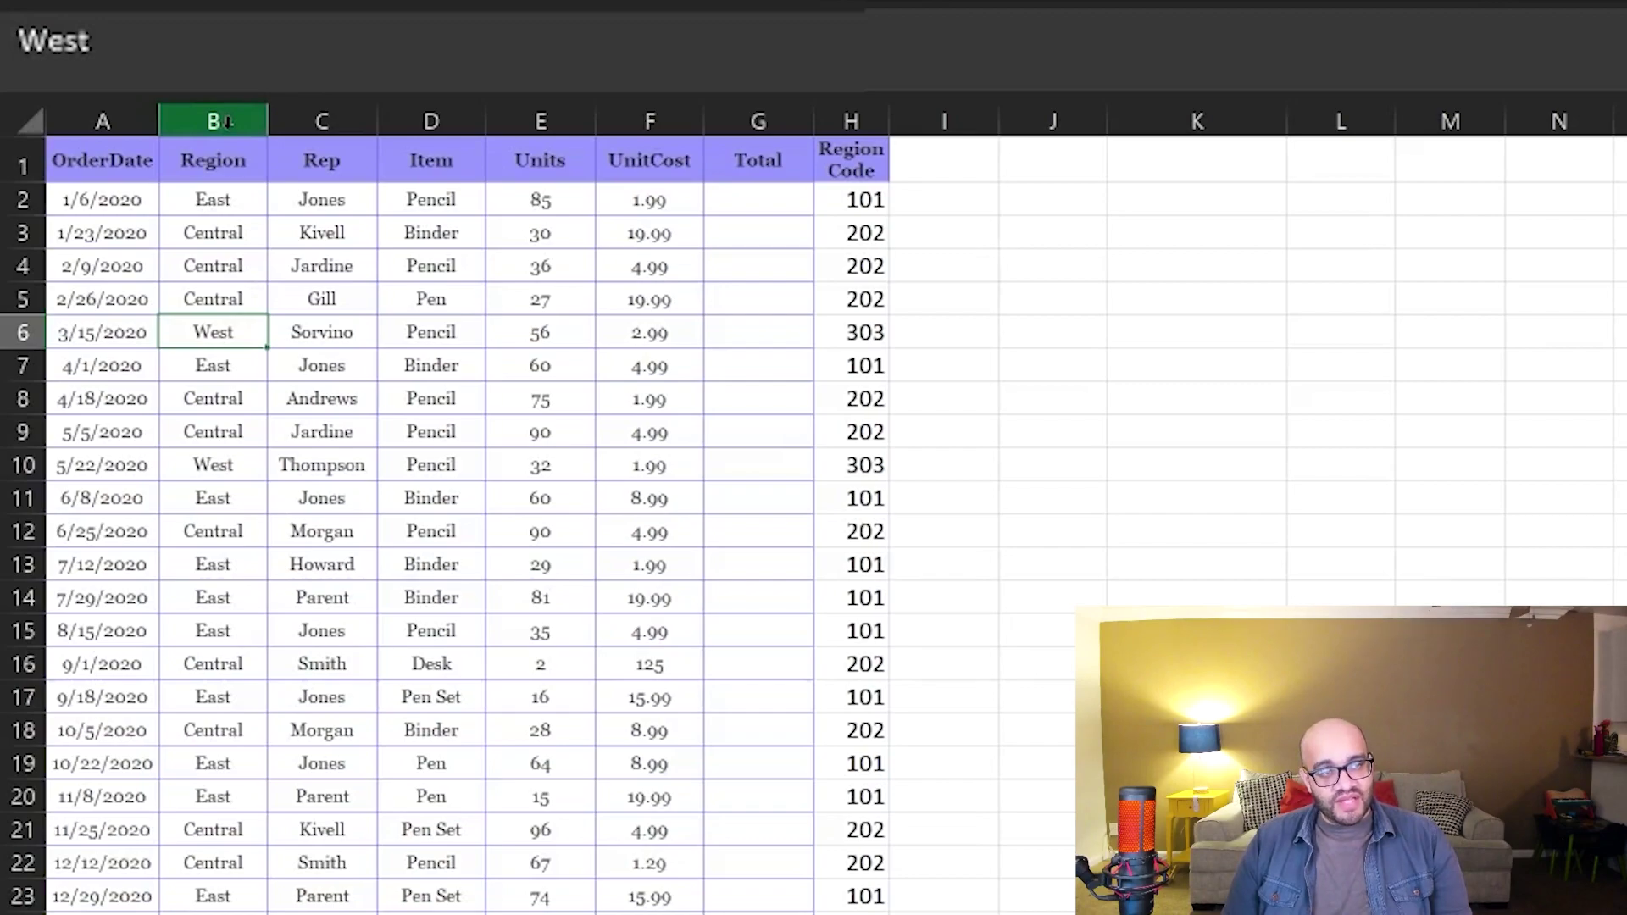
left_click(222, 197)
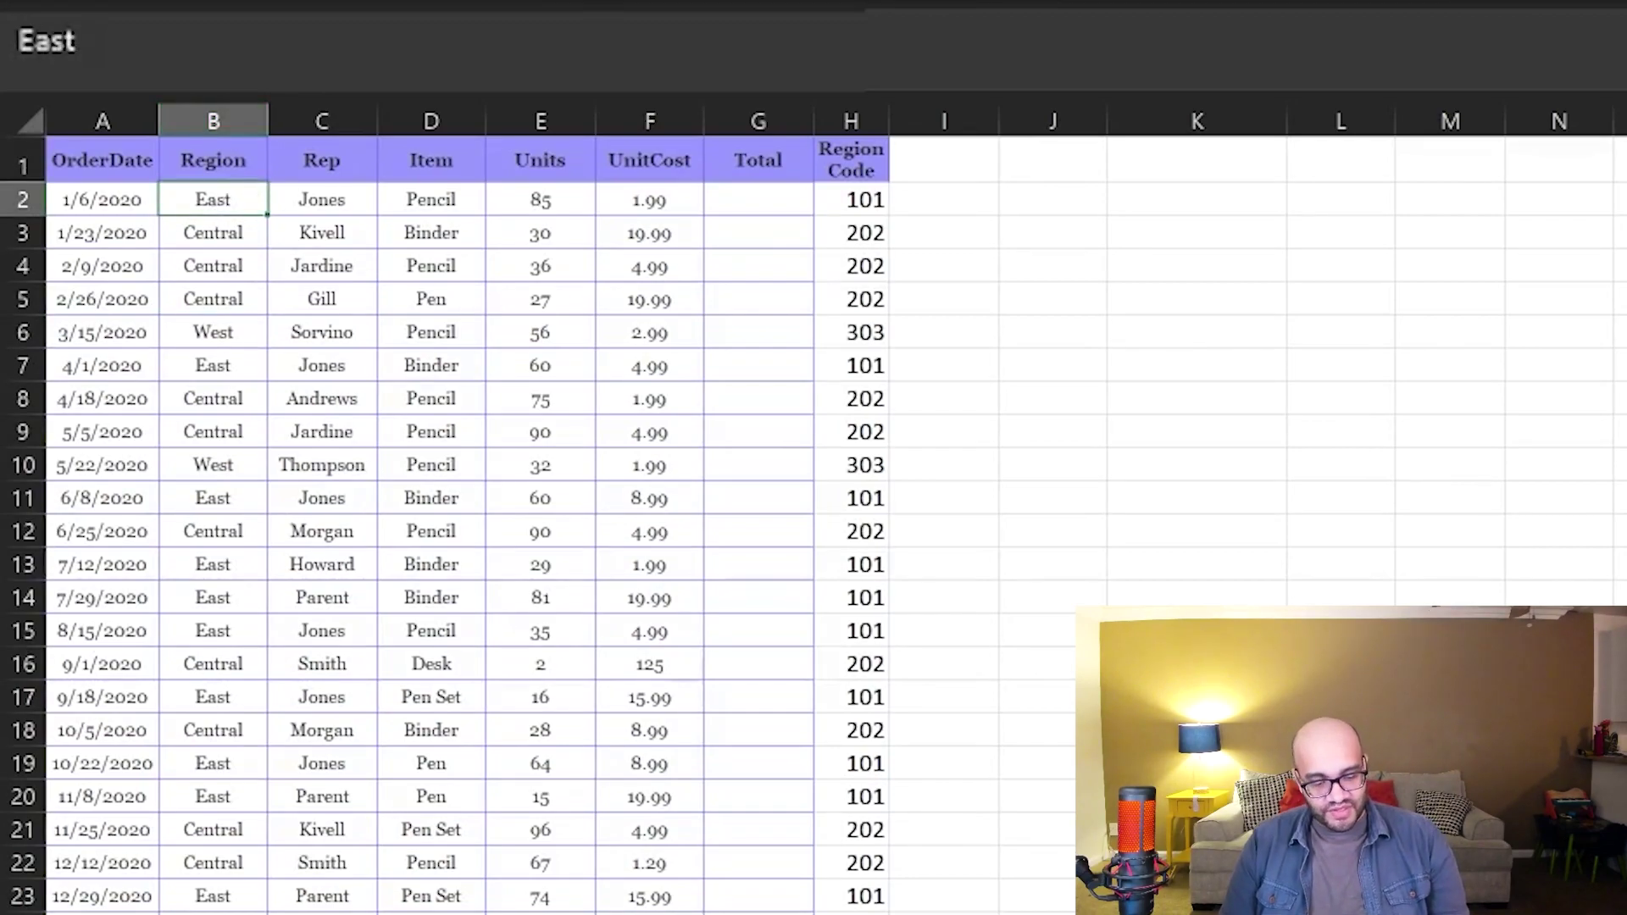
- Apply an Equal To conditional formatting rule to the Region values from B2 down, giving East a custom blue fill with white text
key("ctrl+shift+Down")
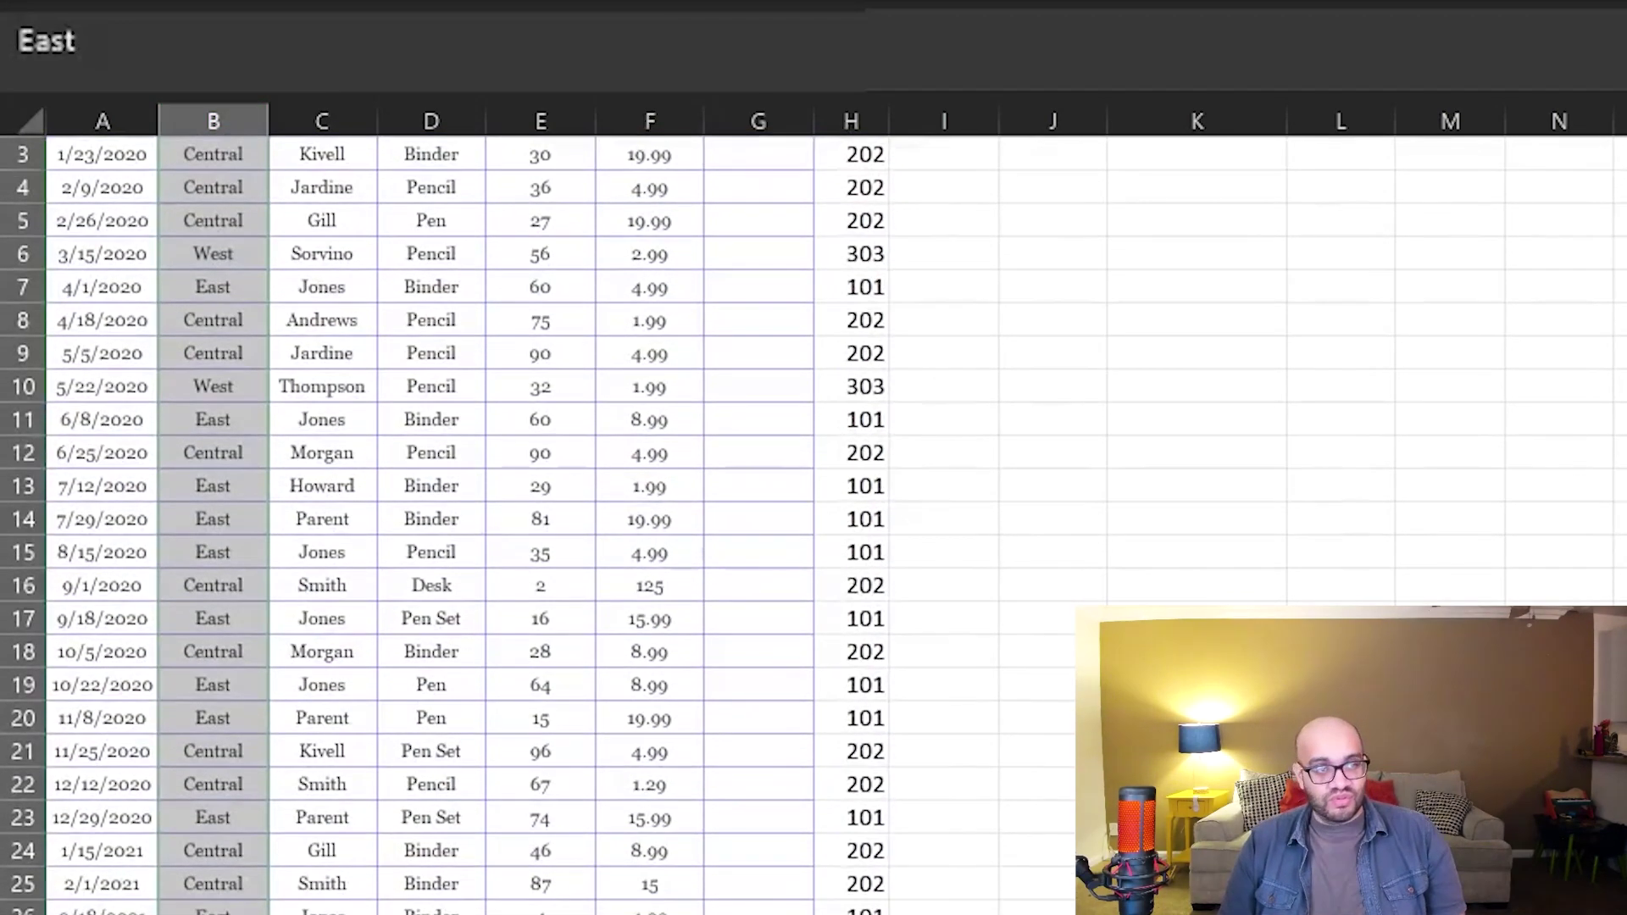
left_click(1081, 120)
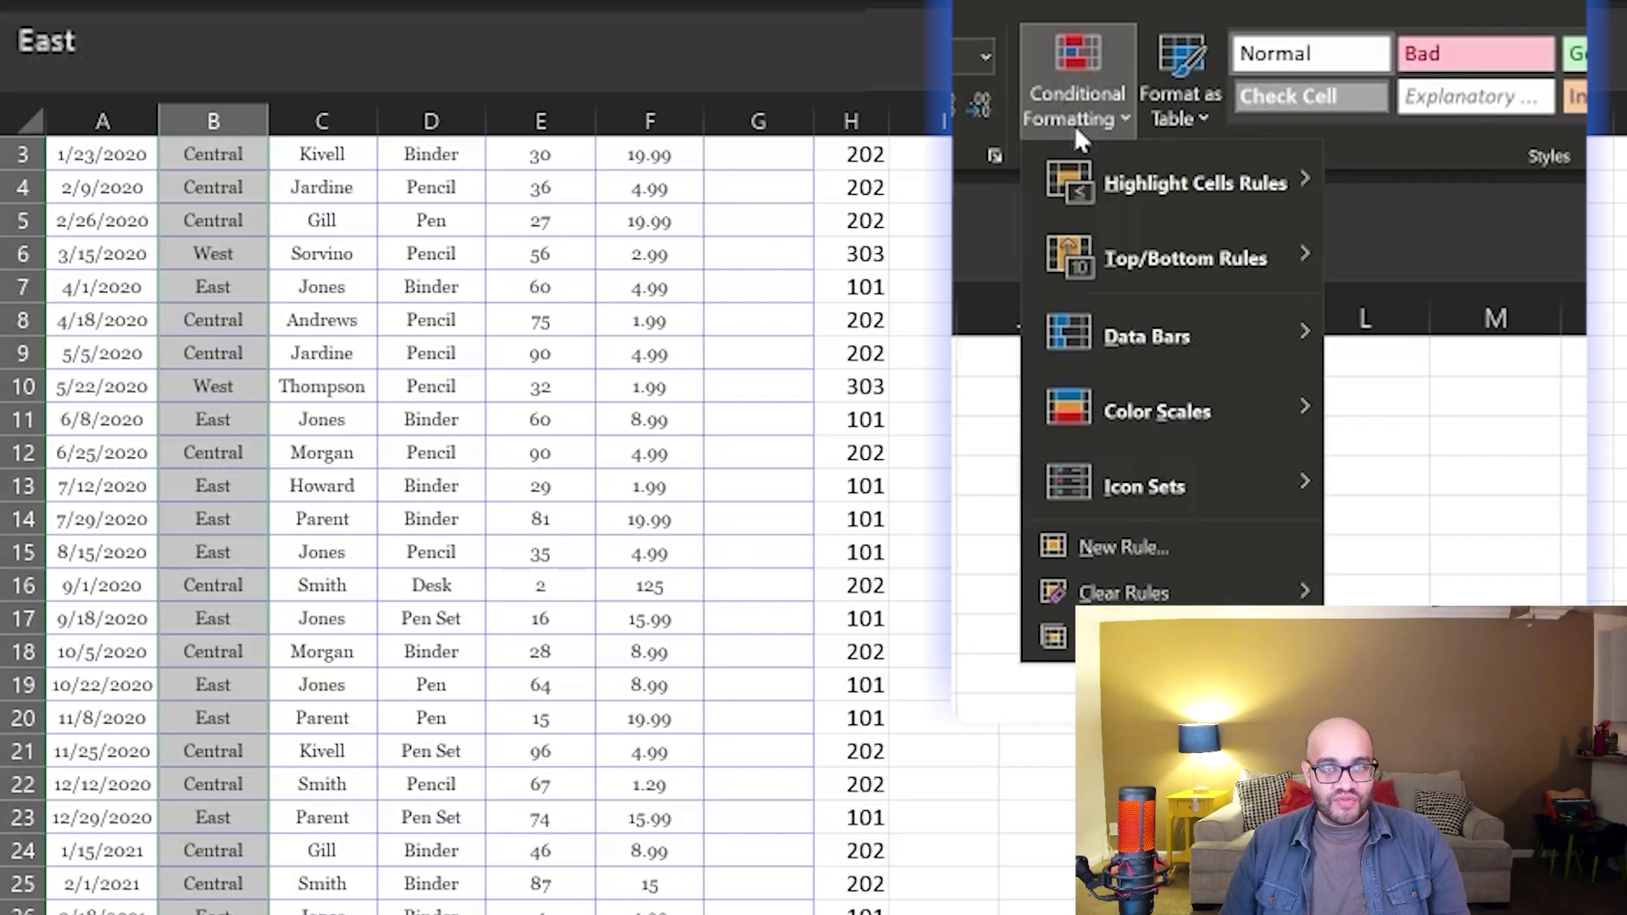
mouse_move(1210, 182)
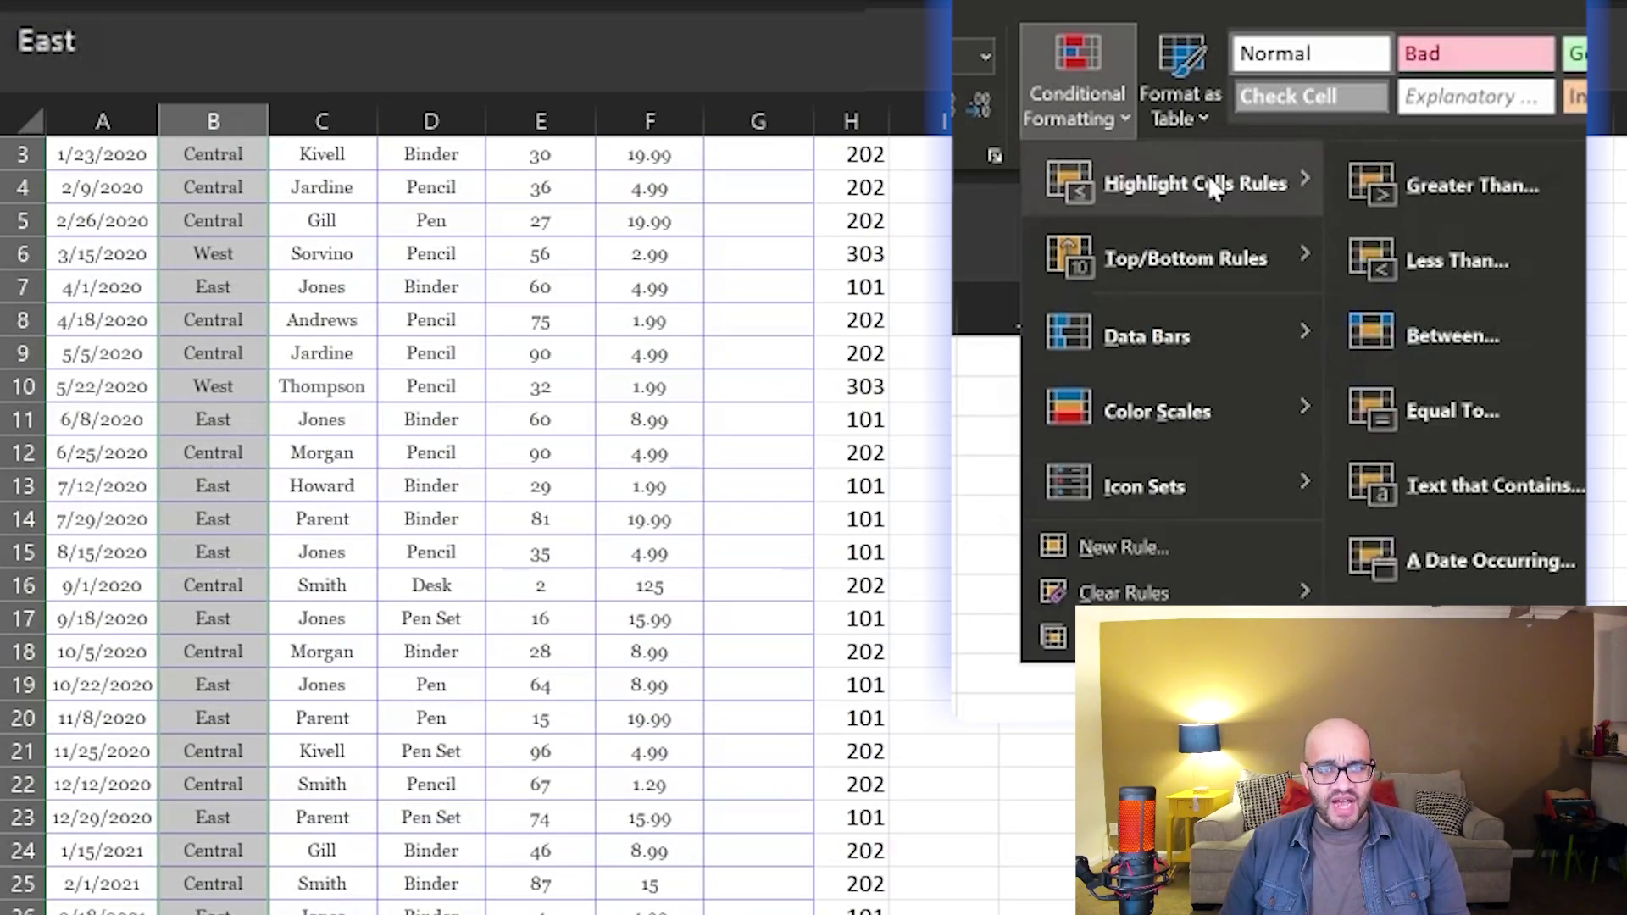
left_click(1432, 413)
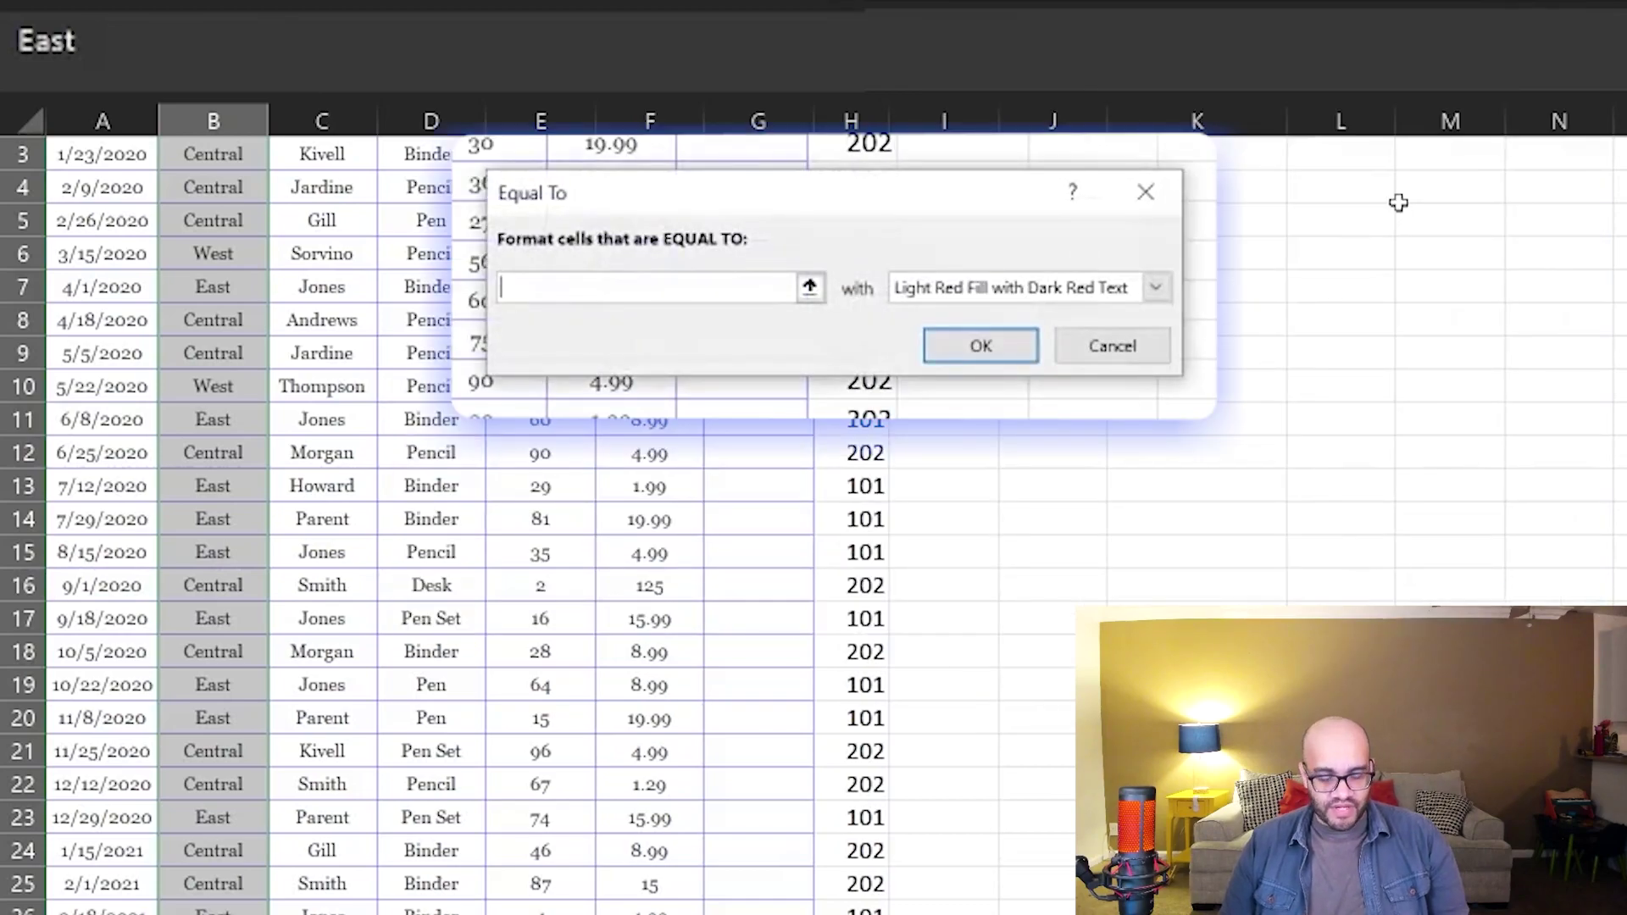
type("East")
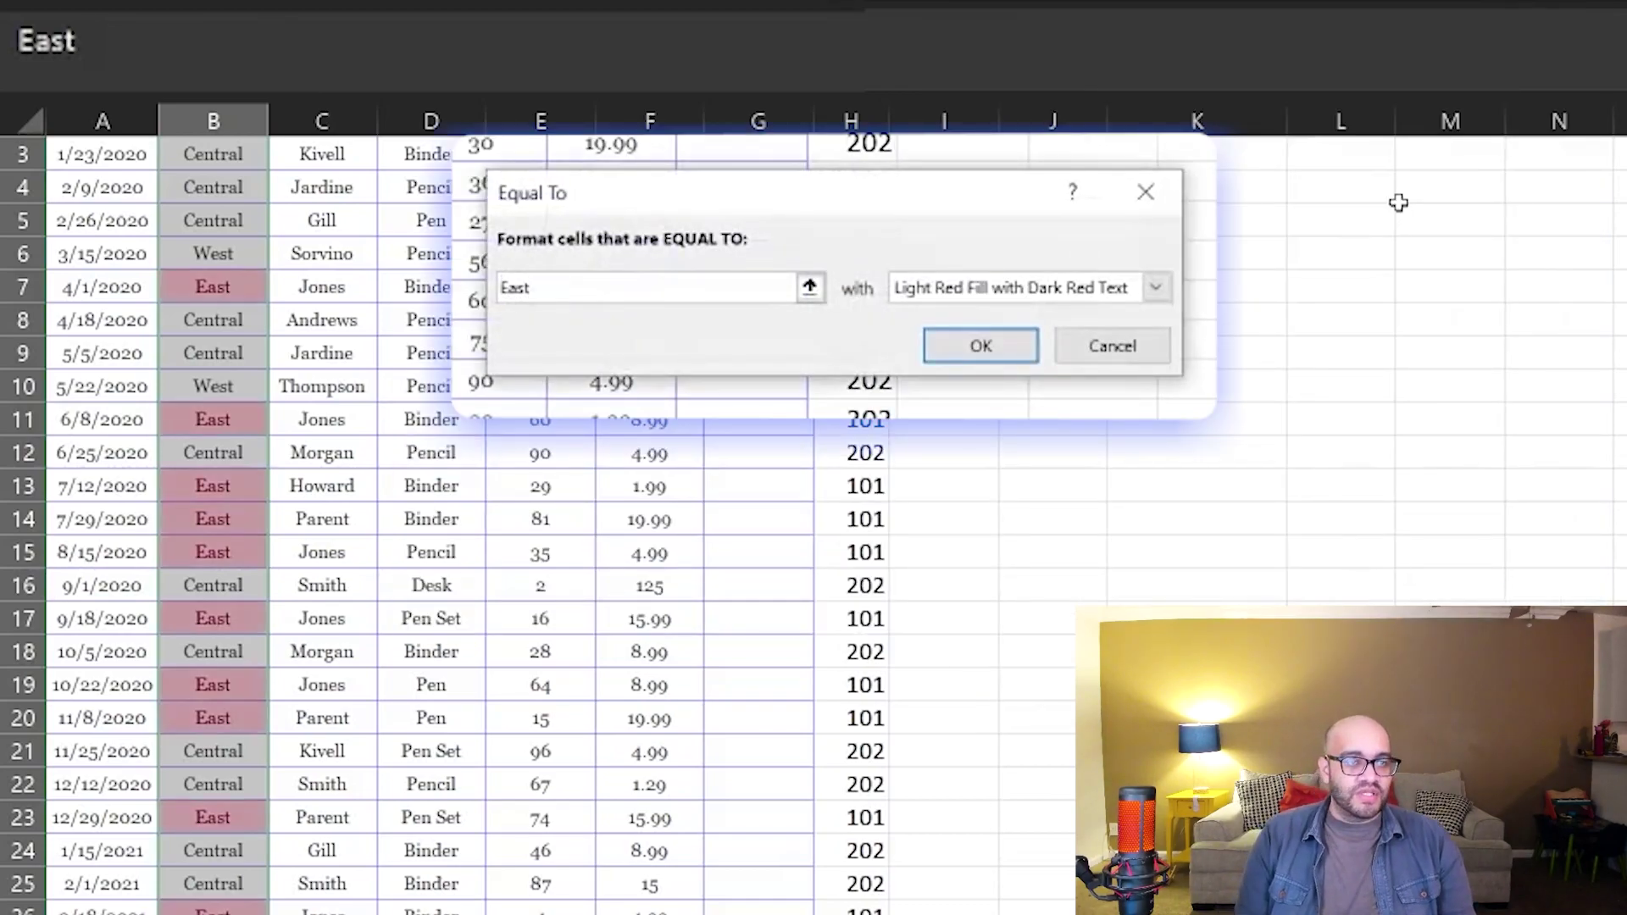
left_click(1155, 287)
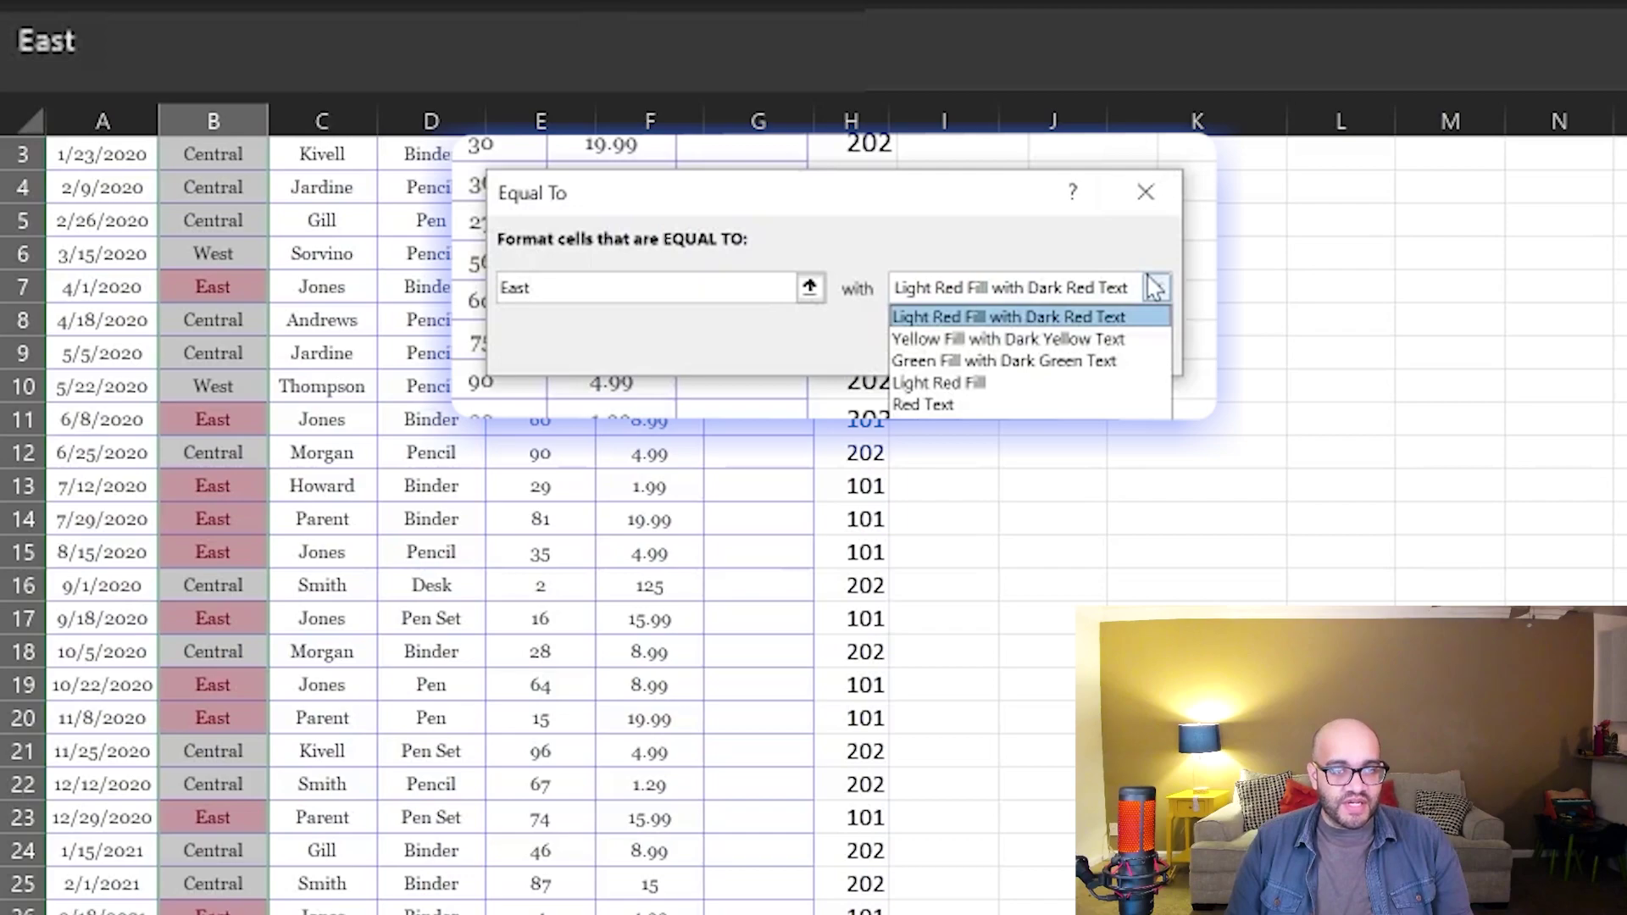
left_click(974, 428)
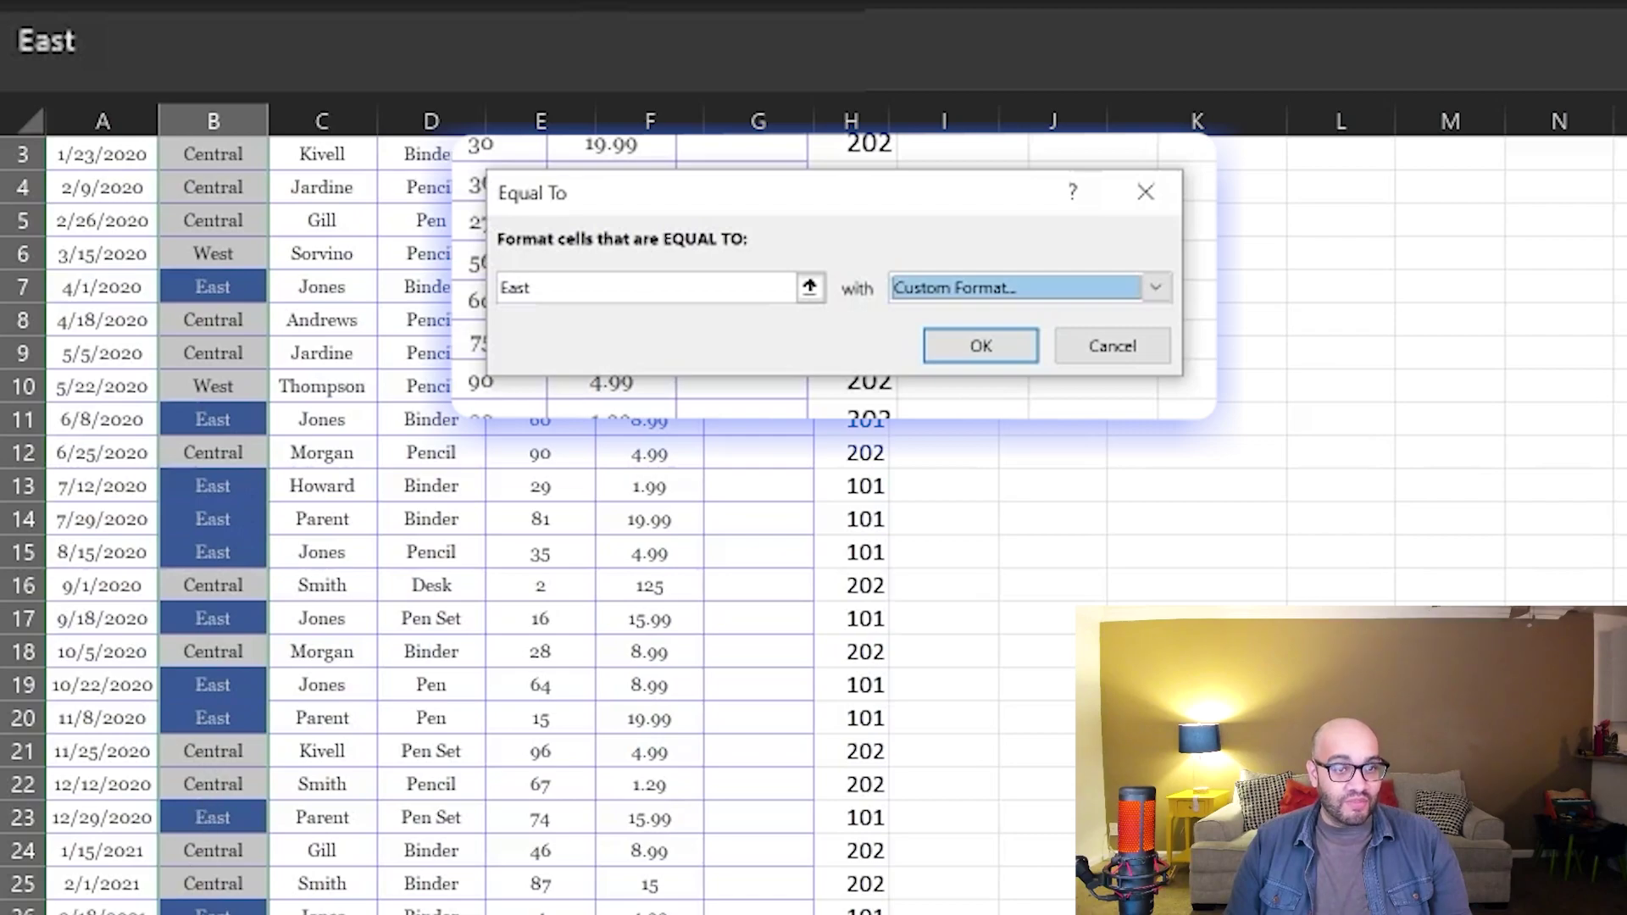
left_click(983, 348)
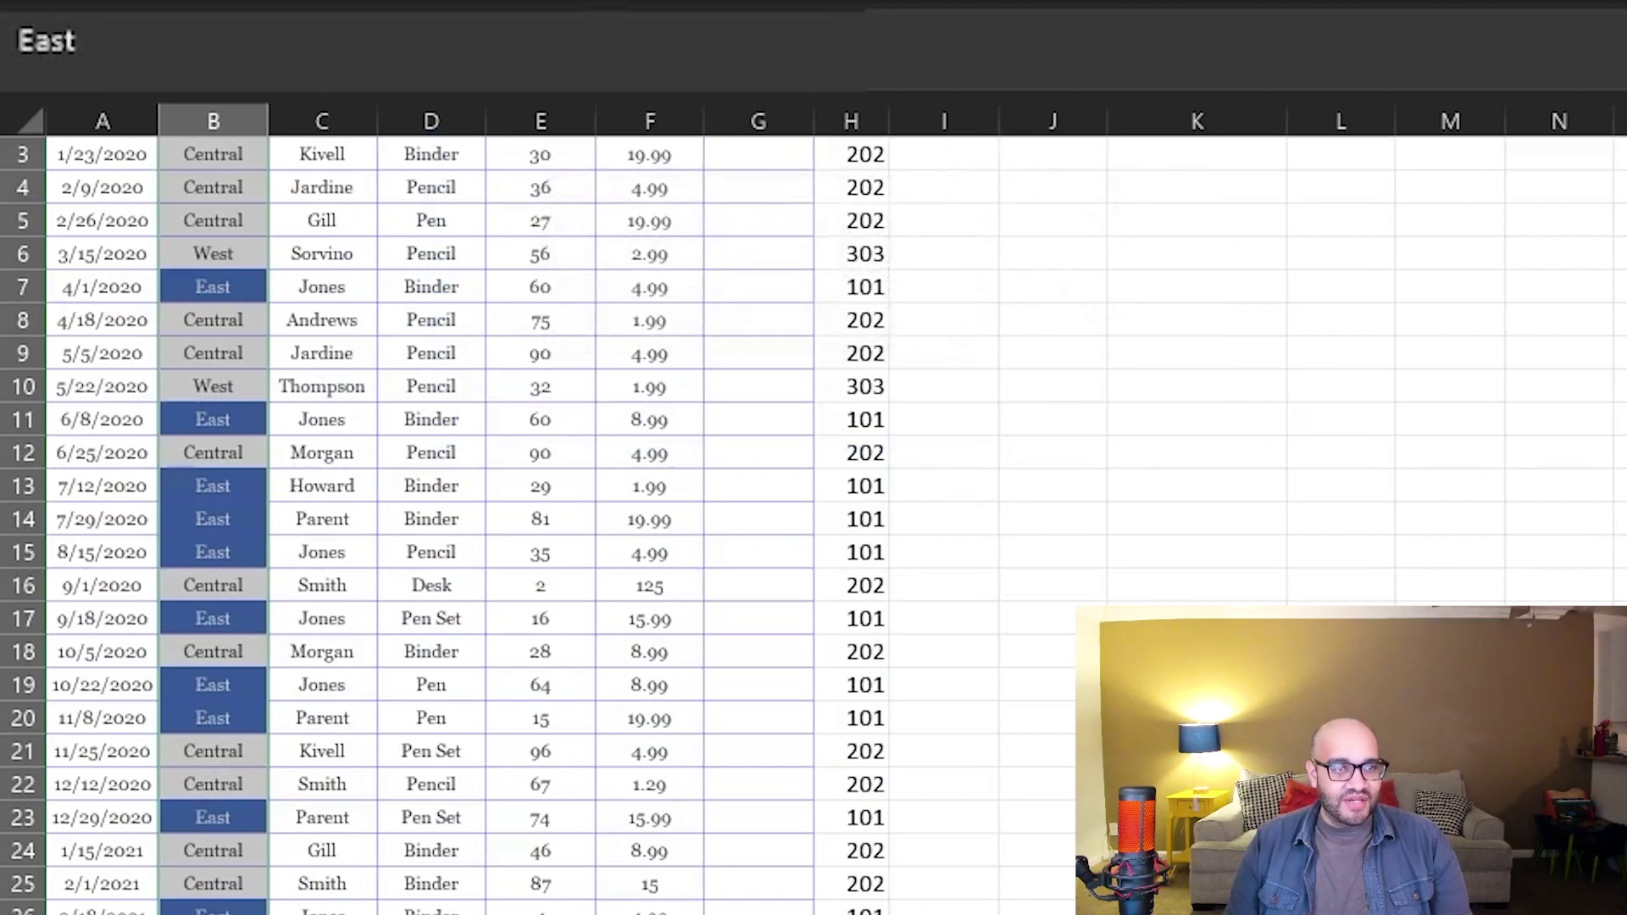
- Add an Equal To conditional formatting rule for Central in the Region column, using Yellow Fill with Dark Yellow Text
left_click(1102, 1)
mouse_move(1169, 10)
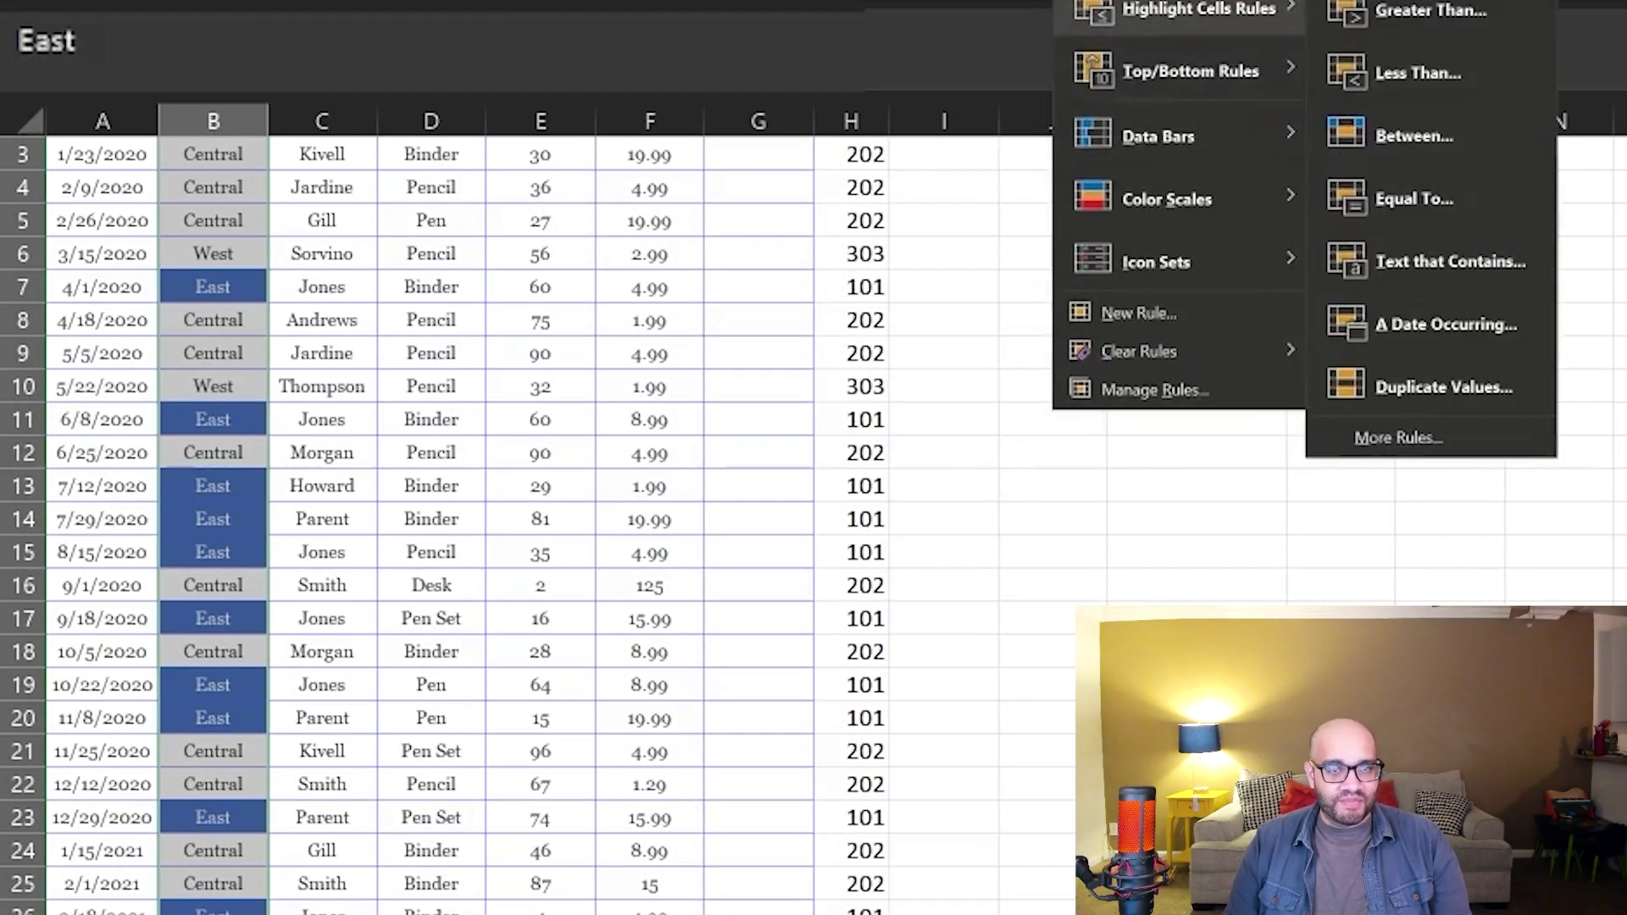
left_click(1412, 191)
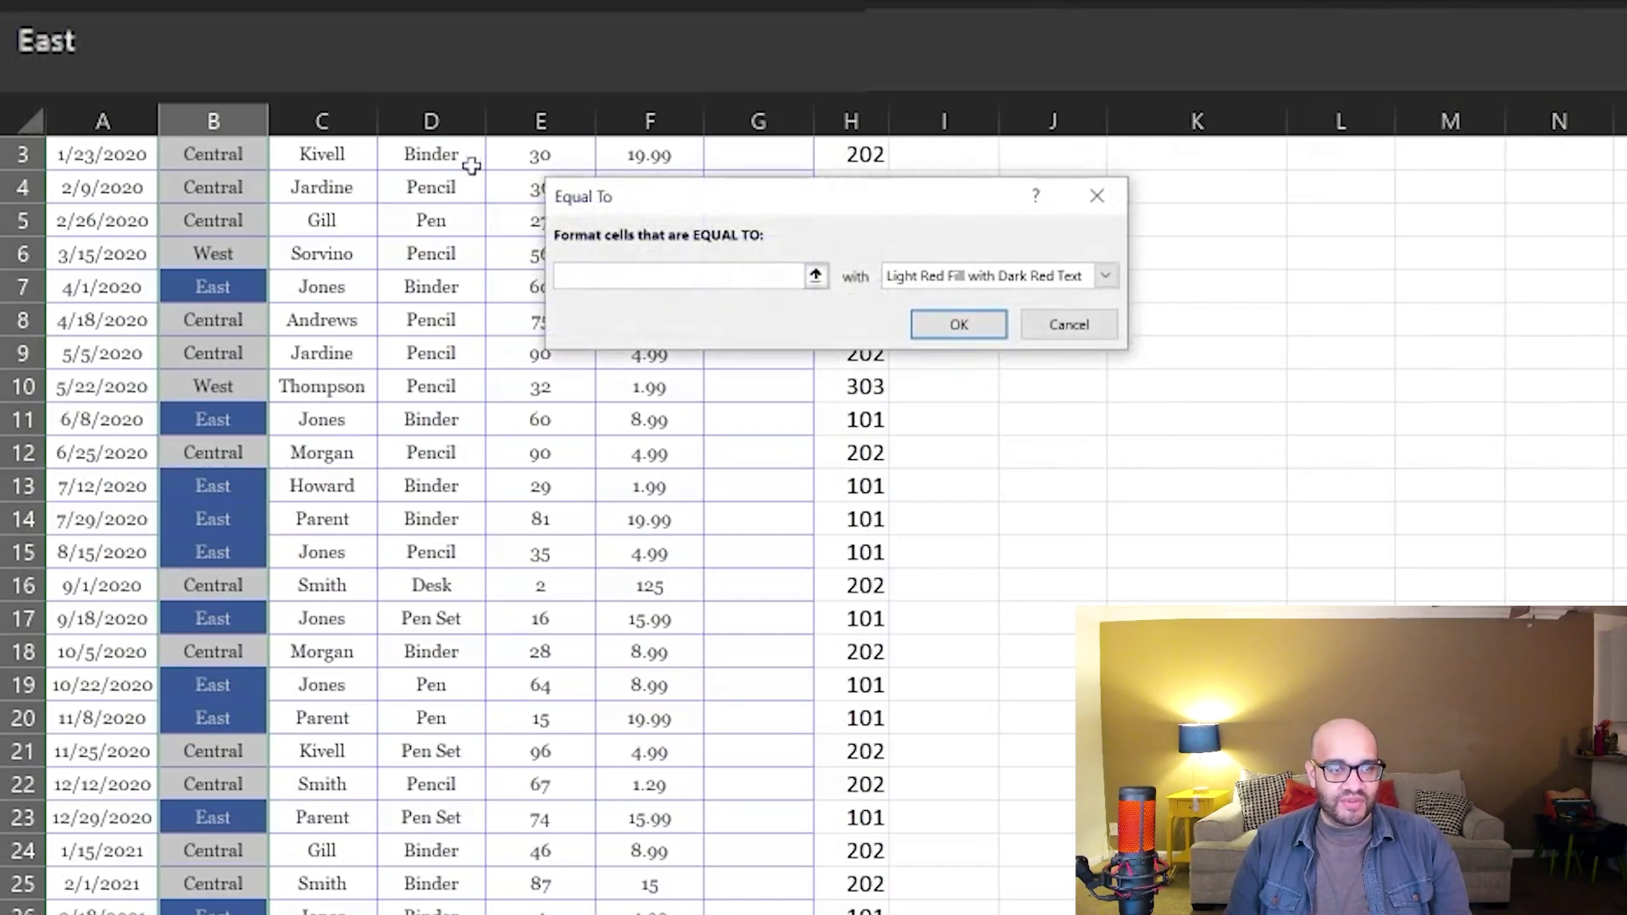
type("Centr")
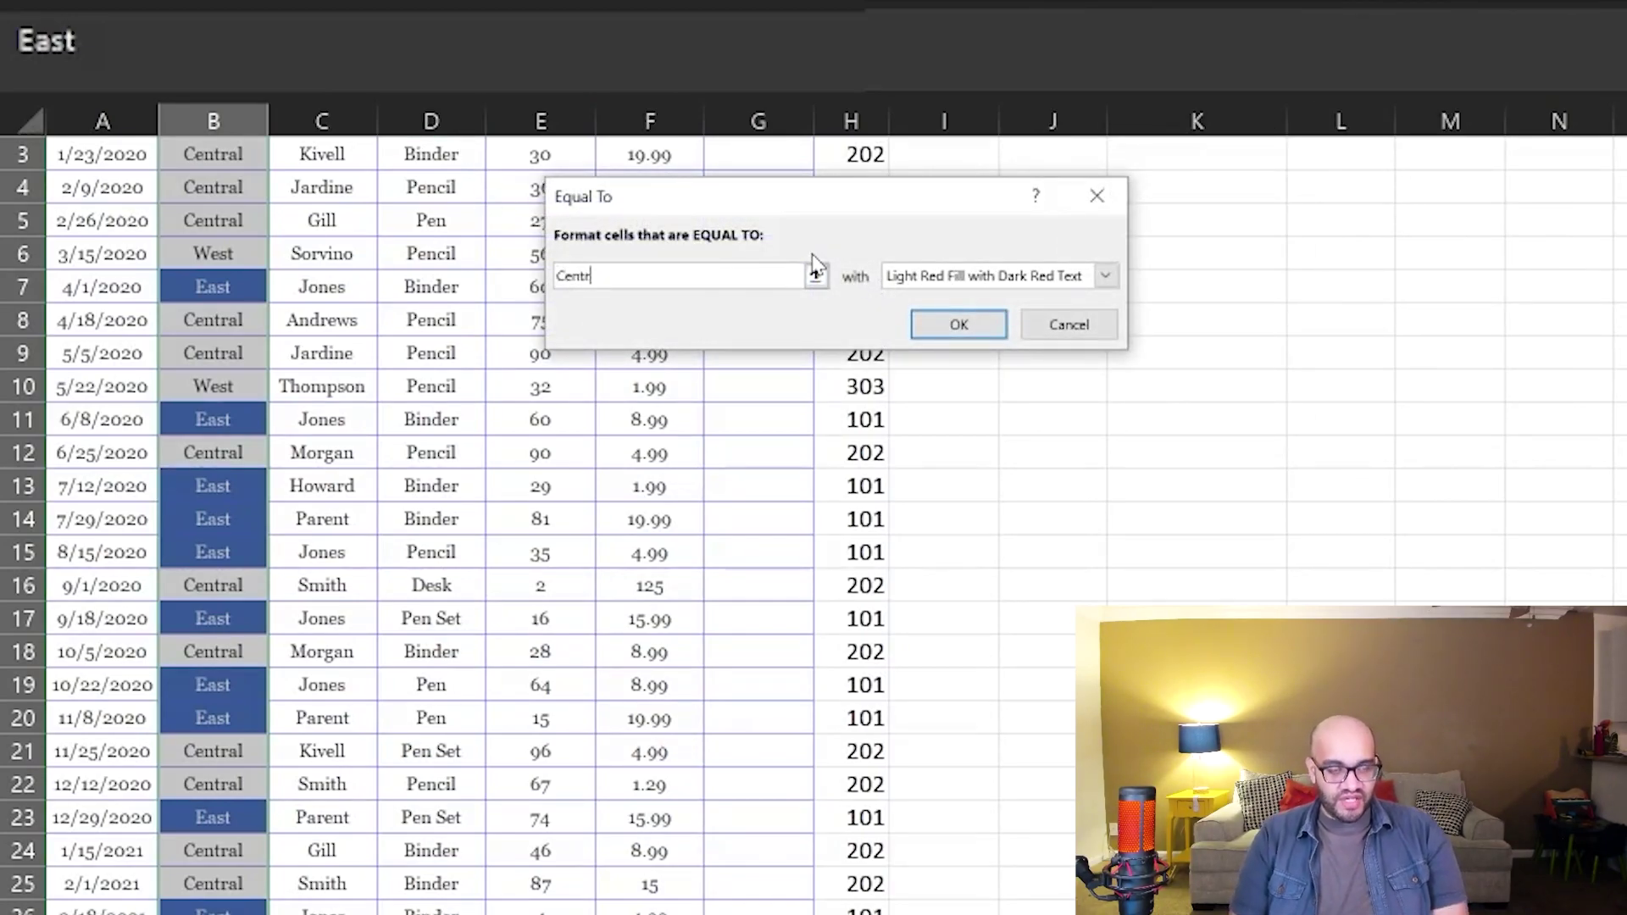
type("al")
left_click(1104, 277)
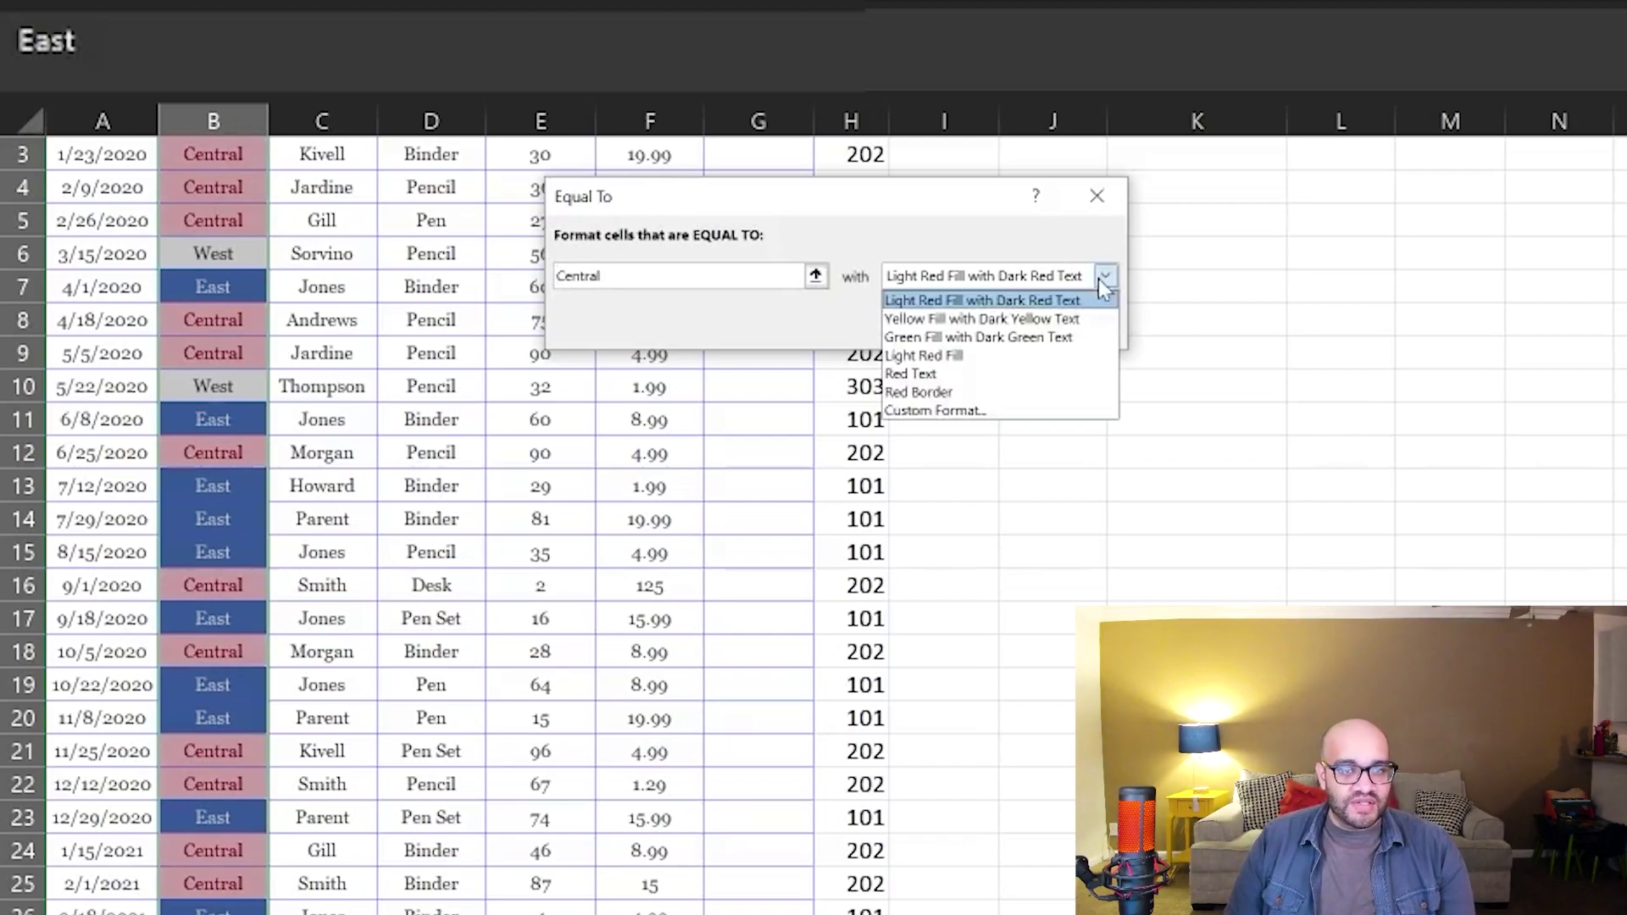
left_click(979, 319)
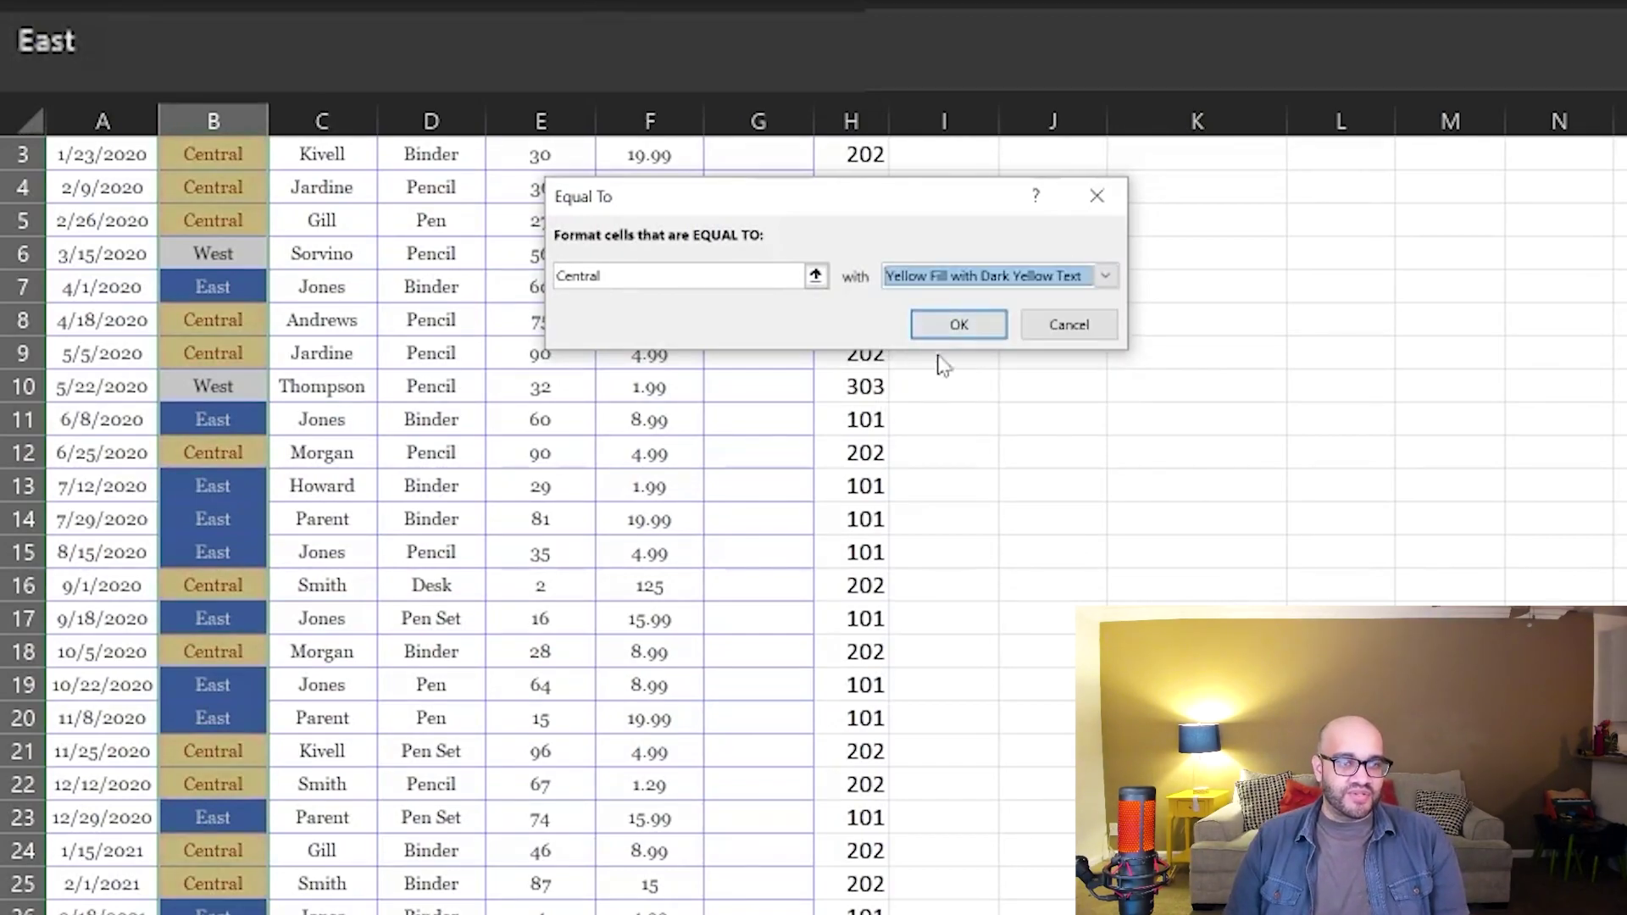
left_click(960, 328)
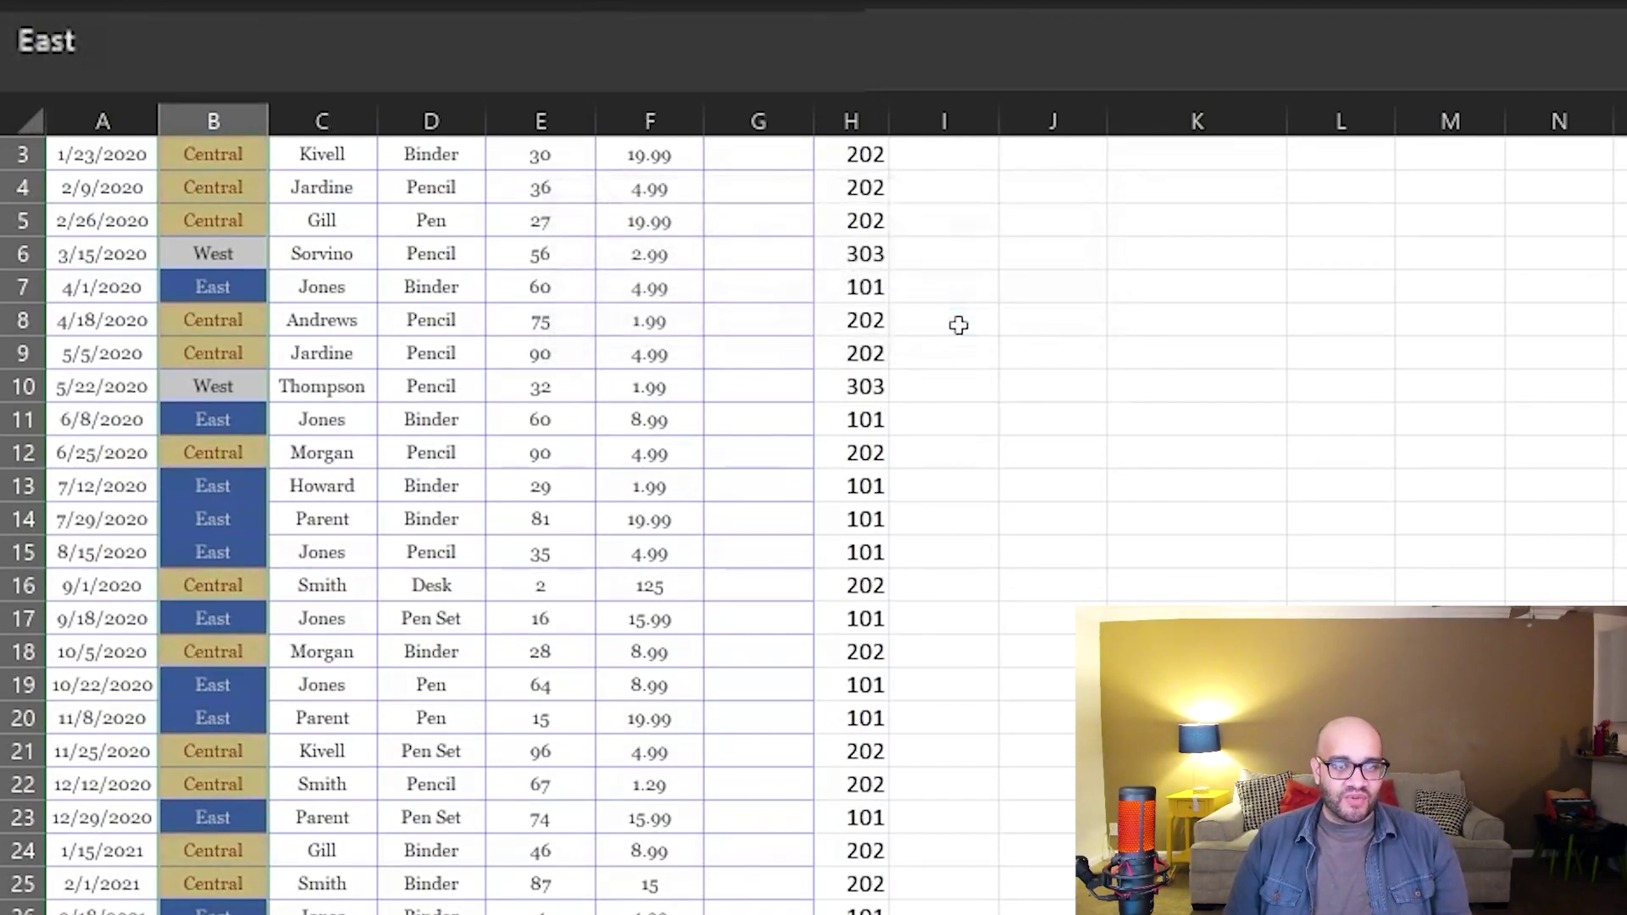
- Add an Equal To rule for West in the Region column using Light Red Fill with Dark Red Text, and check the colored rows
left_click(1098, 2)
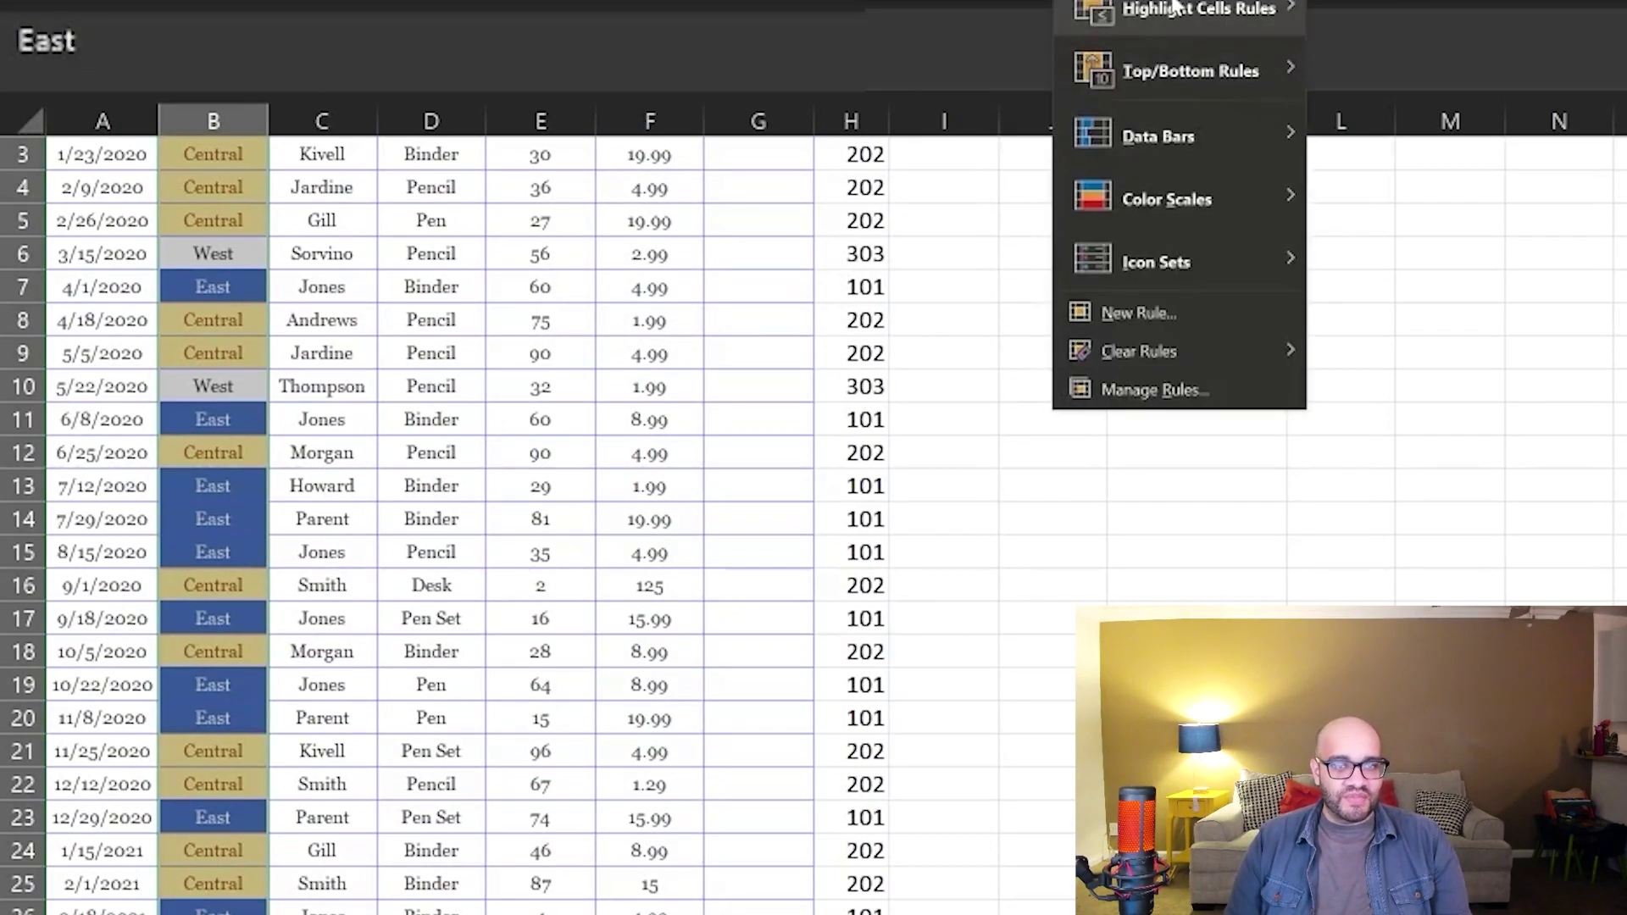
mouse_move(1178, 9)
left_click(1426, 204)
type("West")
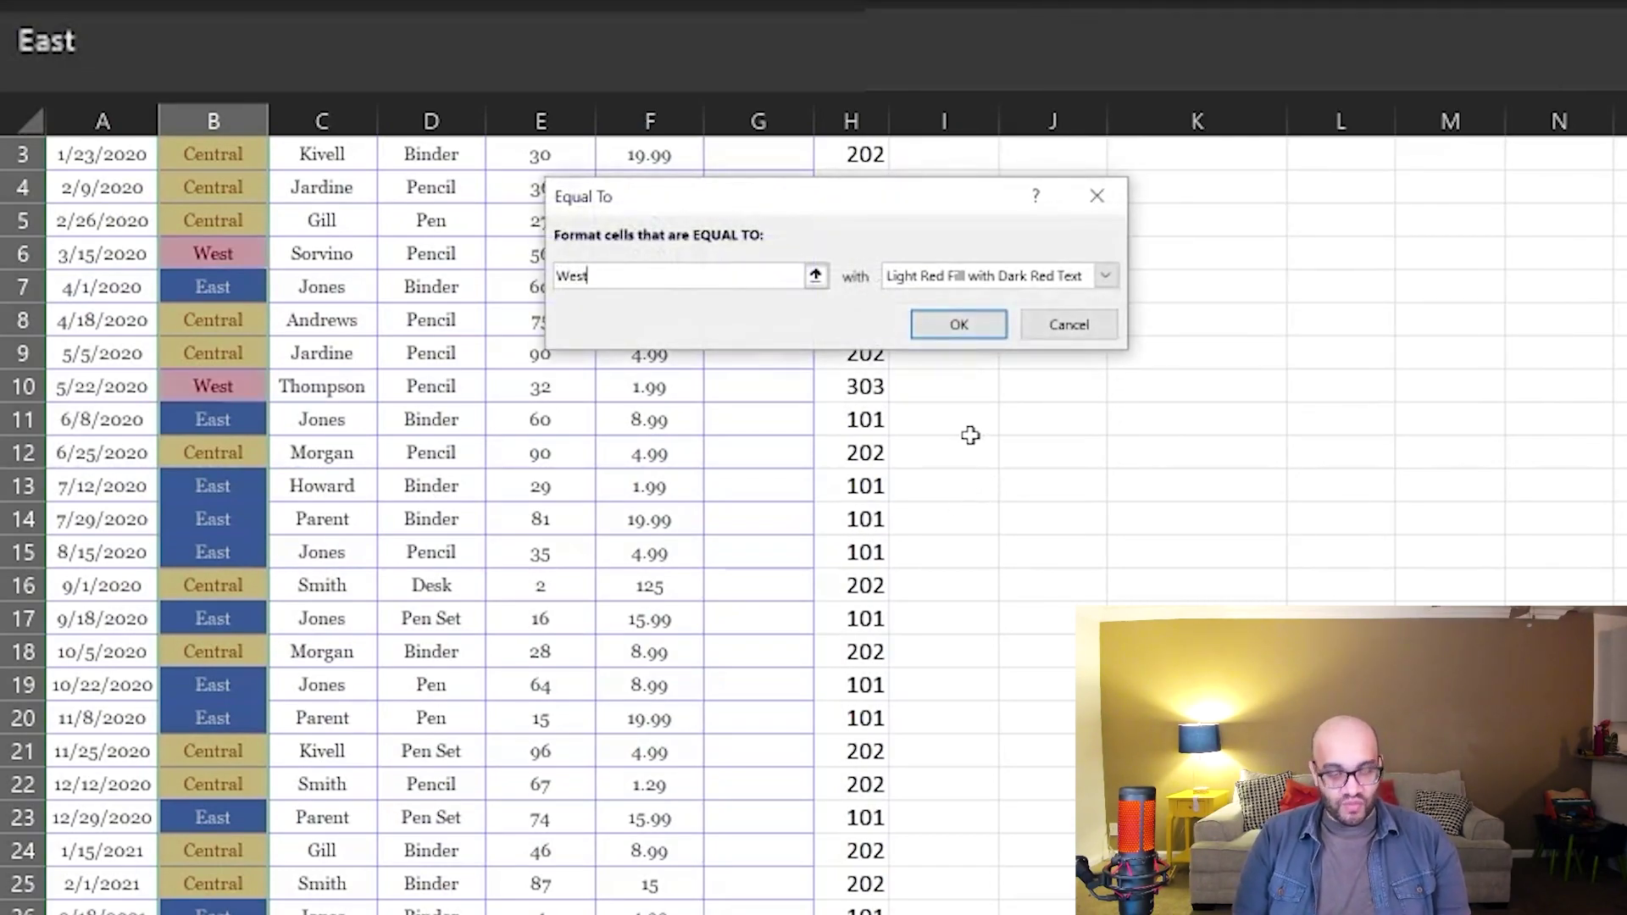
left_click(1100, 282)
left_click(983, 300)
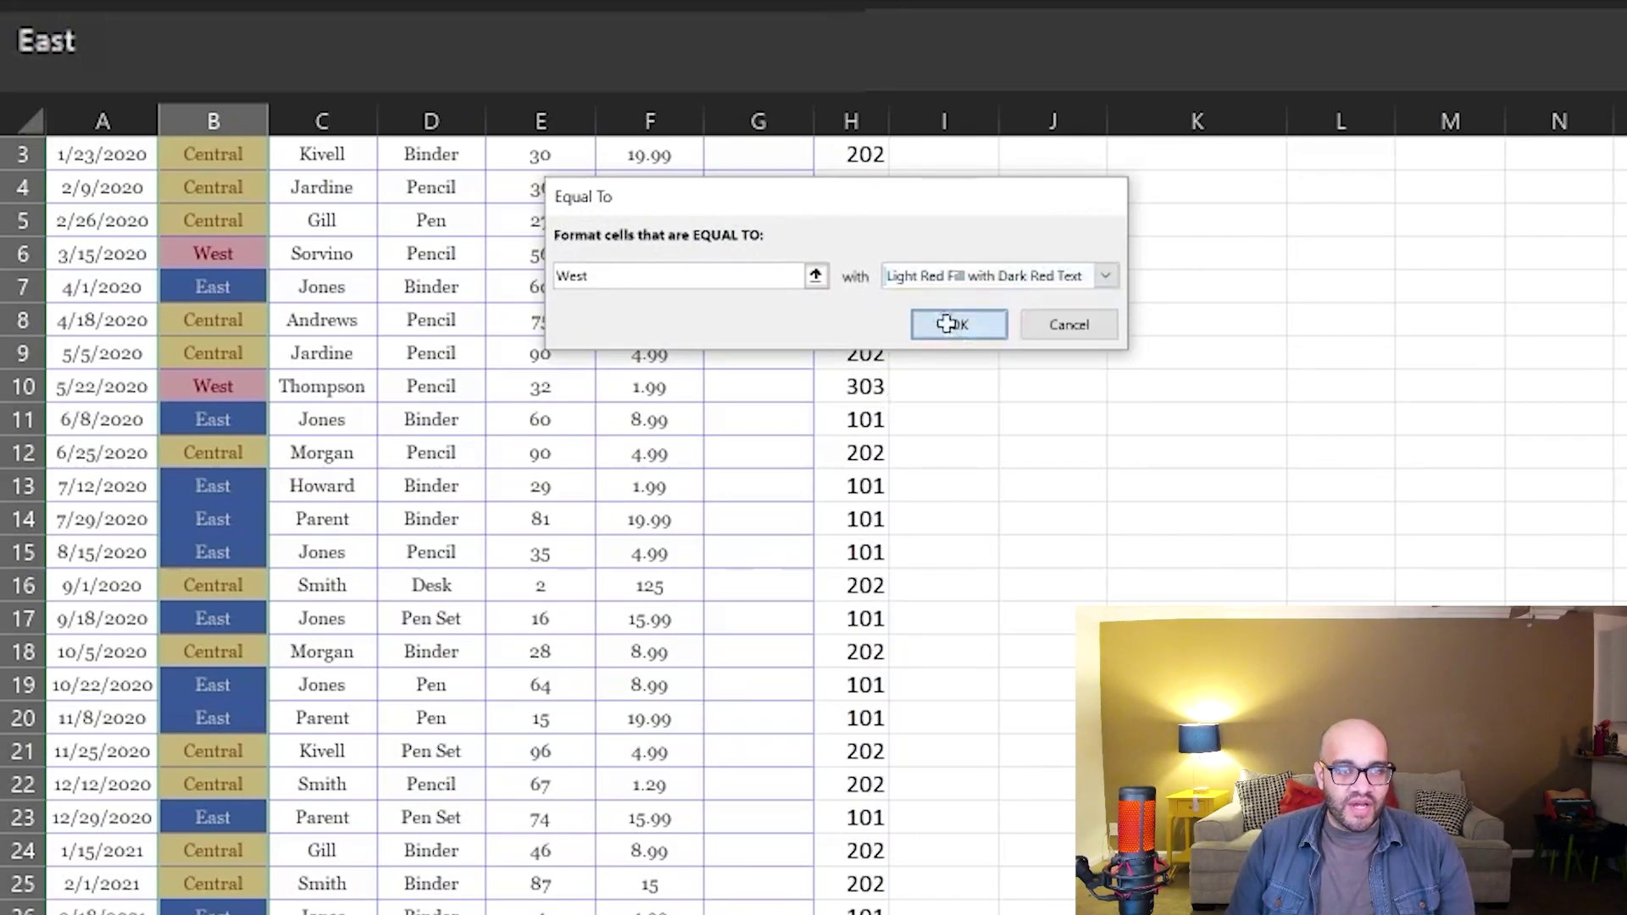
left_click(953, 323)
left_click(477, 714)
scroll(472, 715, "up", 1)
scroll(220, 577, "down", 6)
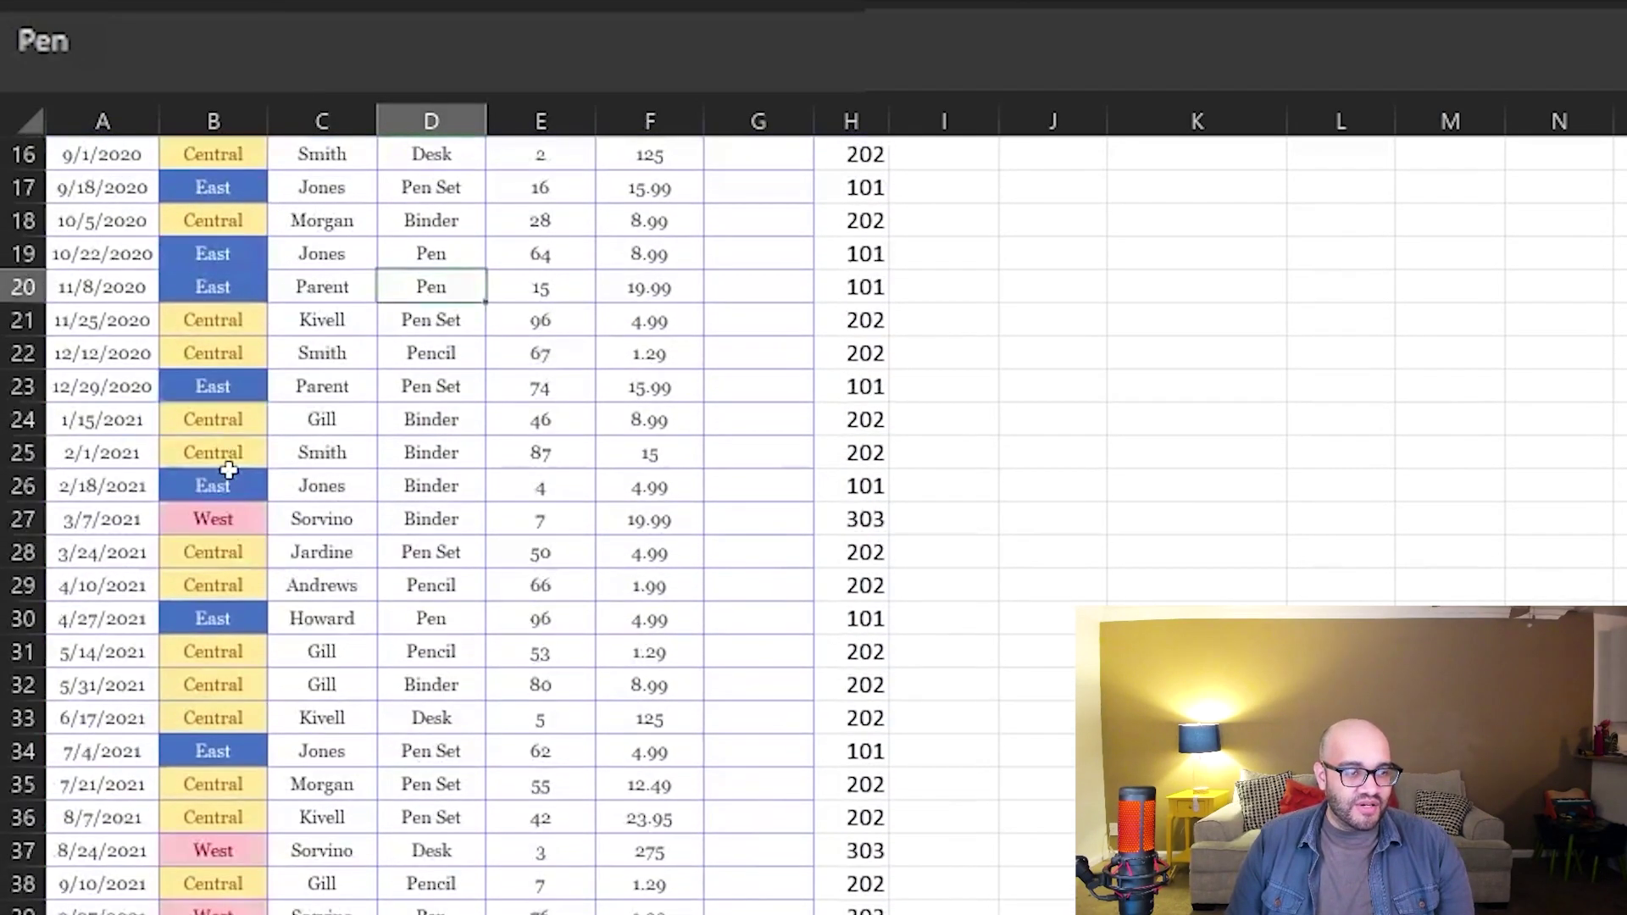
scroll(226, 537, "up", 6)
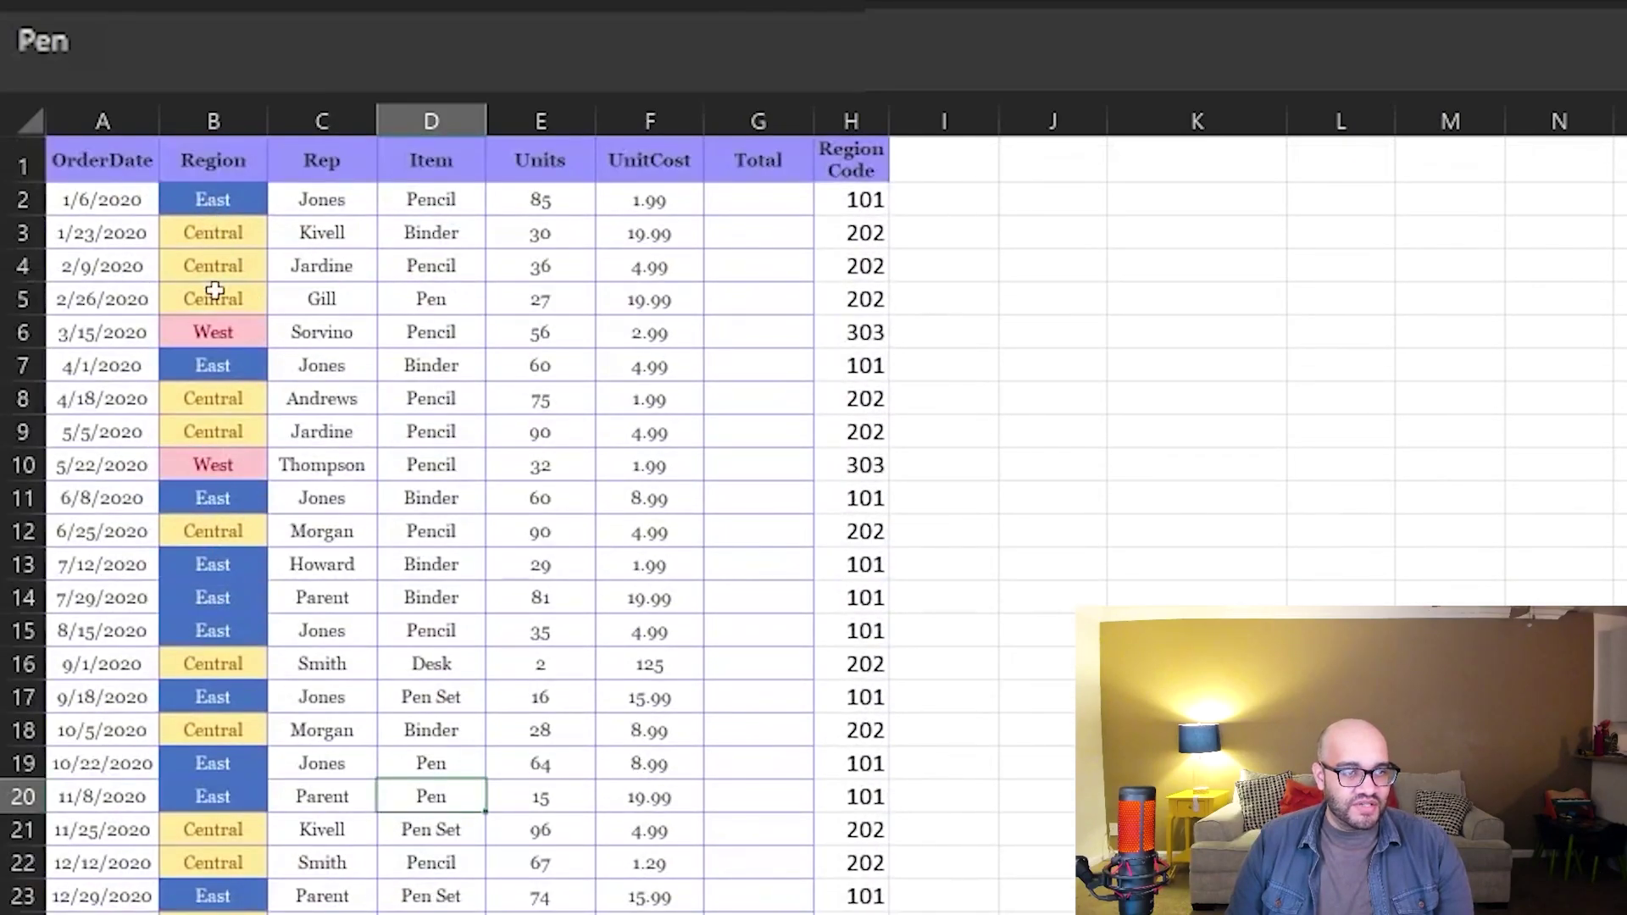
- Change the region in B2 to Central
left_click(212, 198)
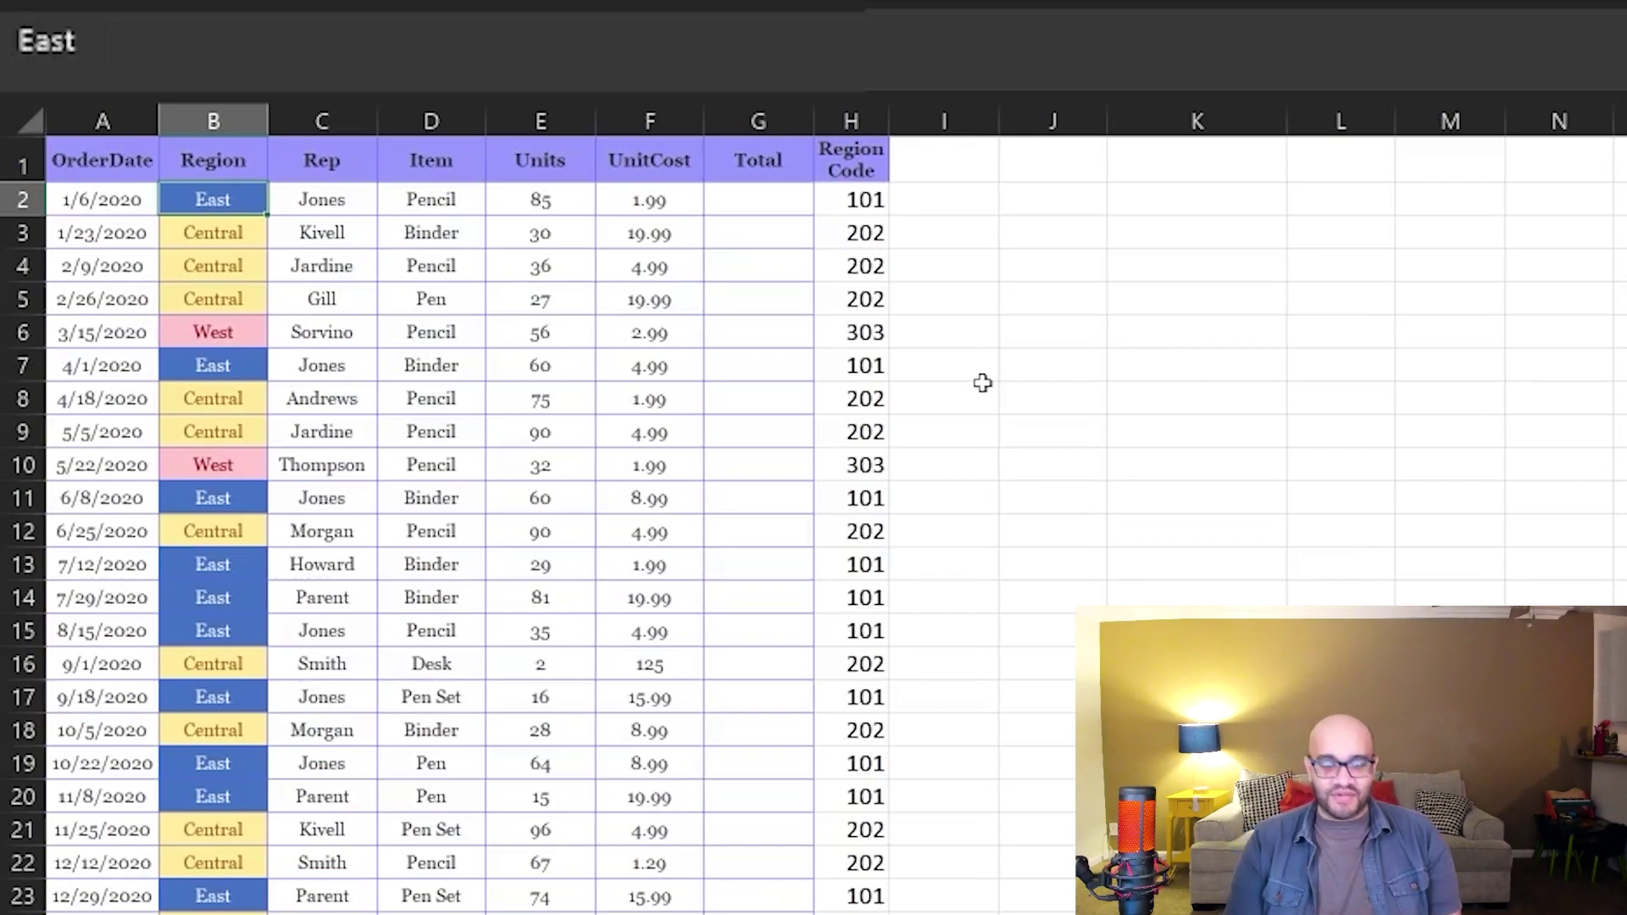
type("Central")
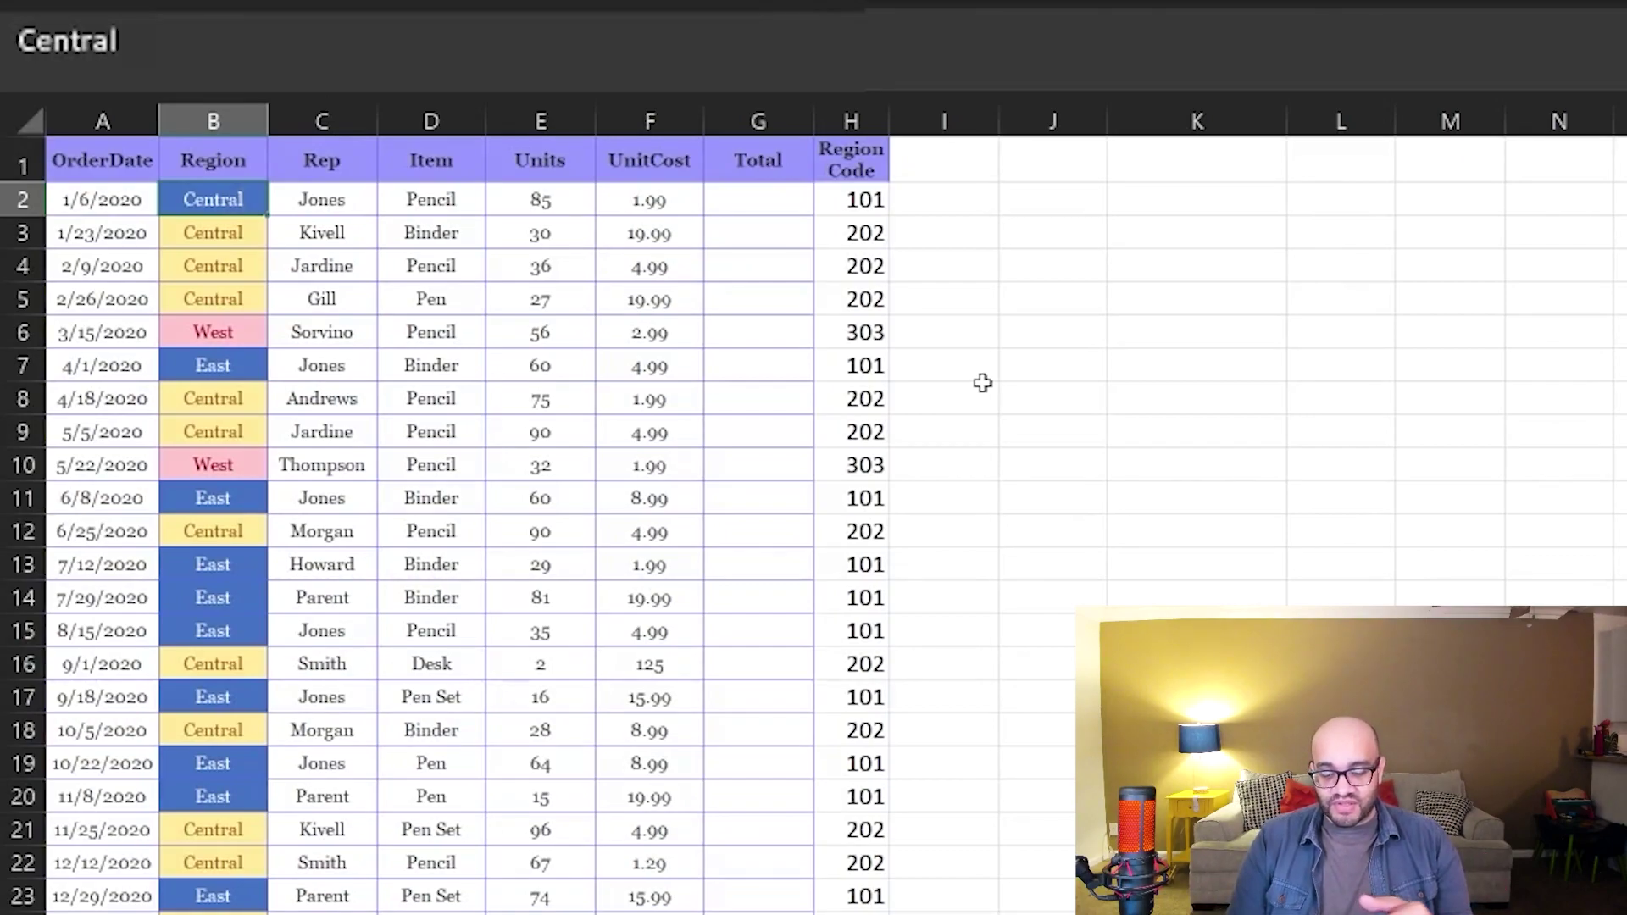
key("Return")
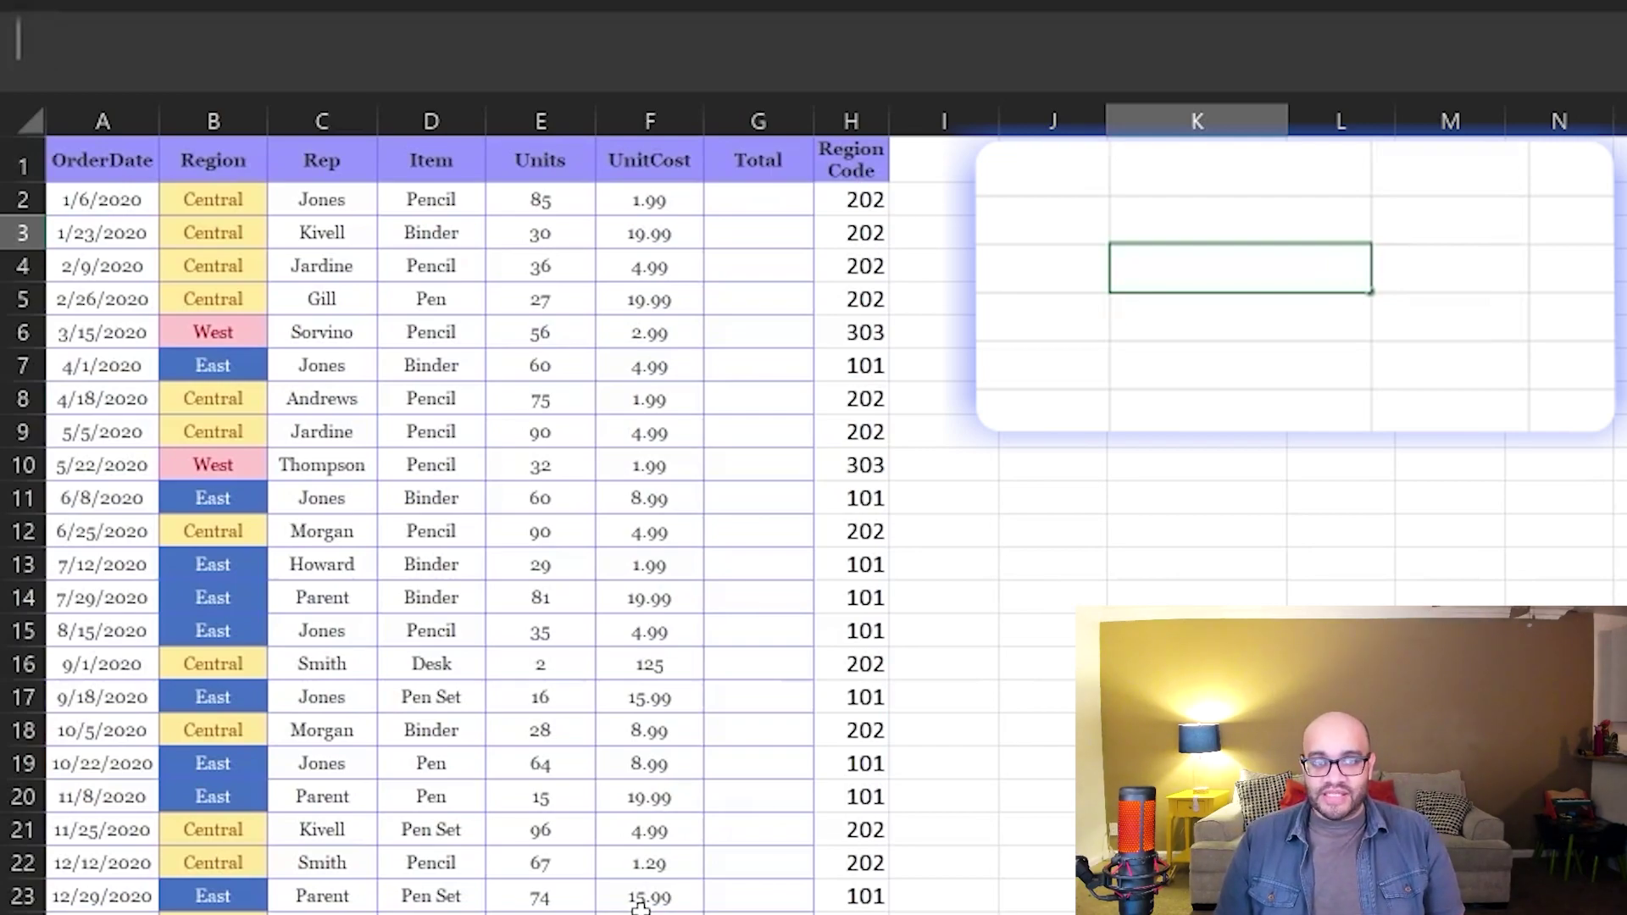
- Start an INDEX formula in K3 with the Region Code column Sheet2!B:B as its array
type("=")
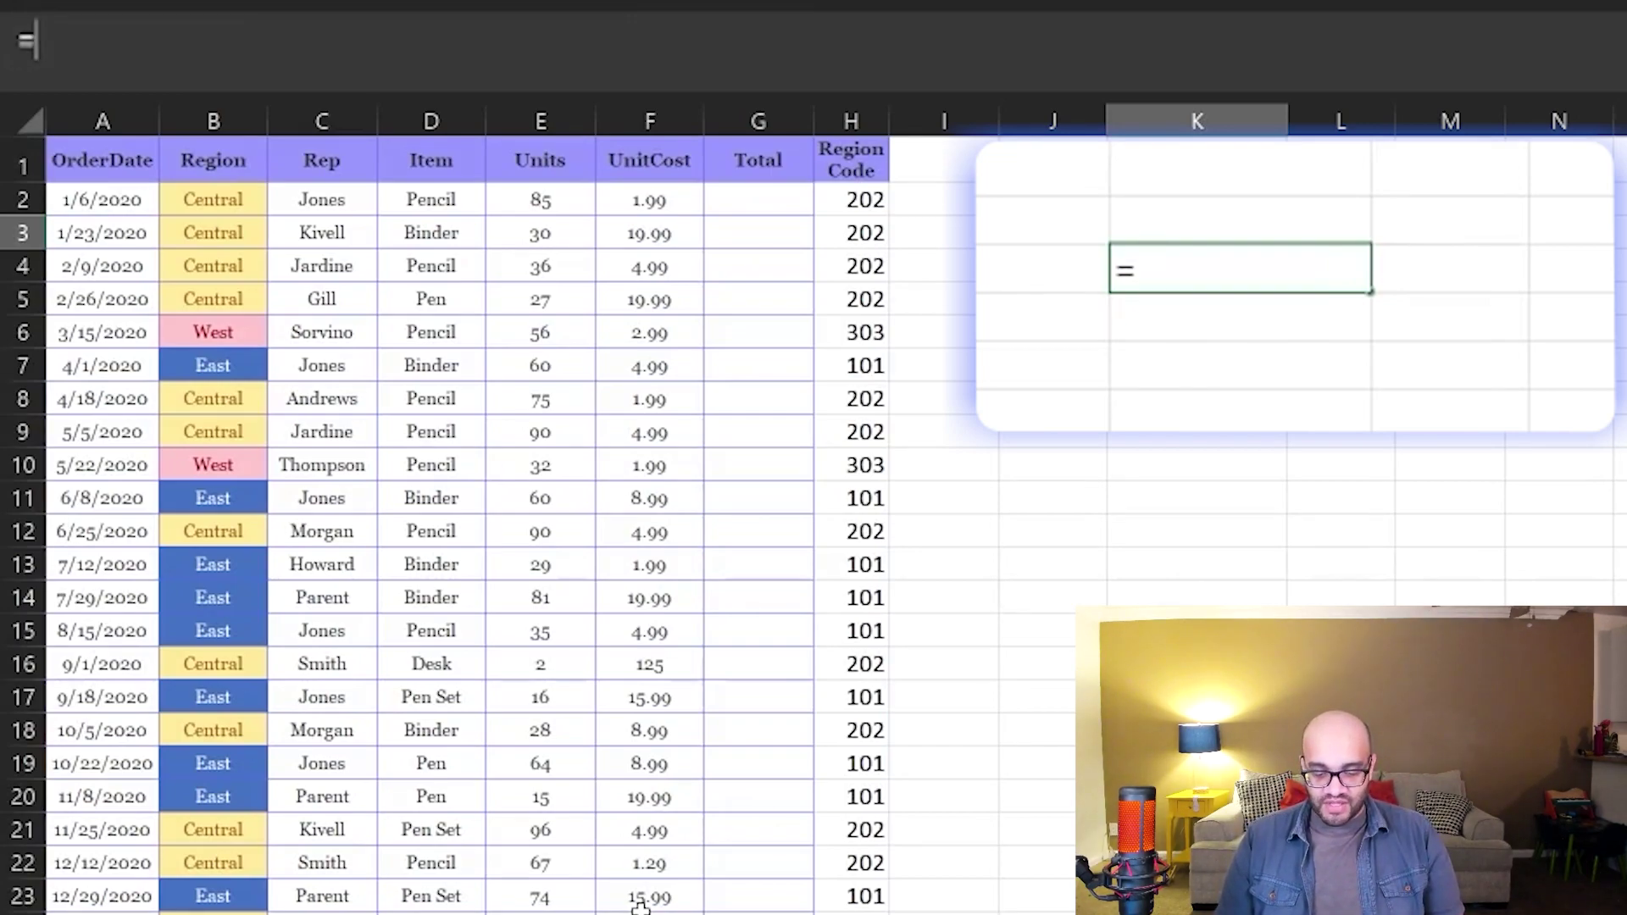
type("index(")
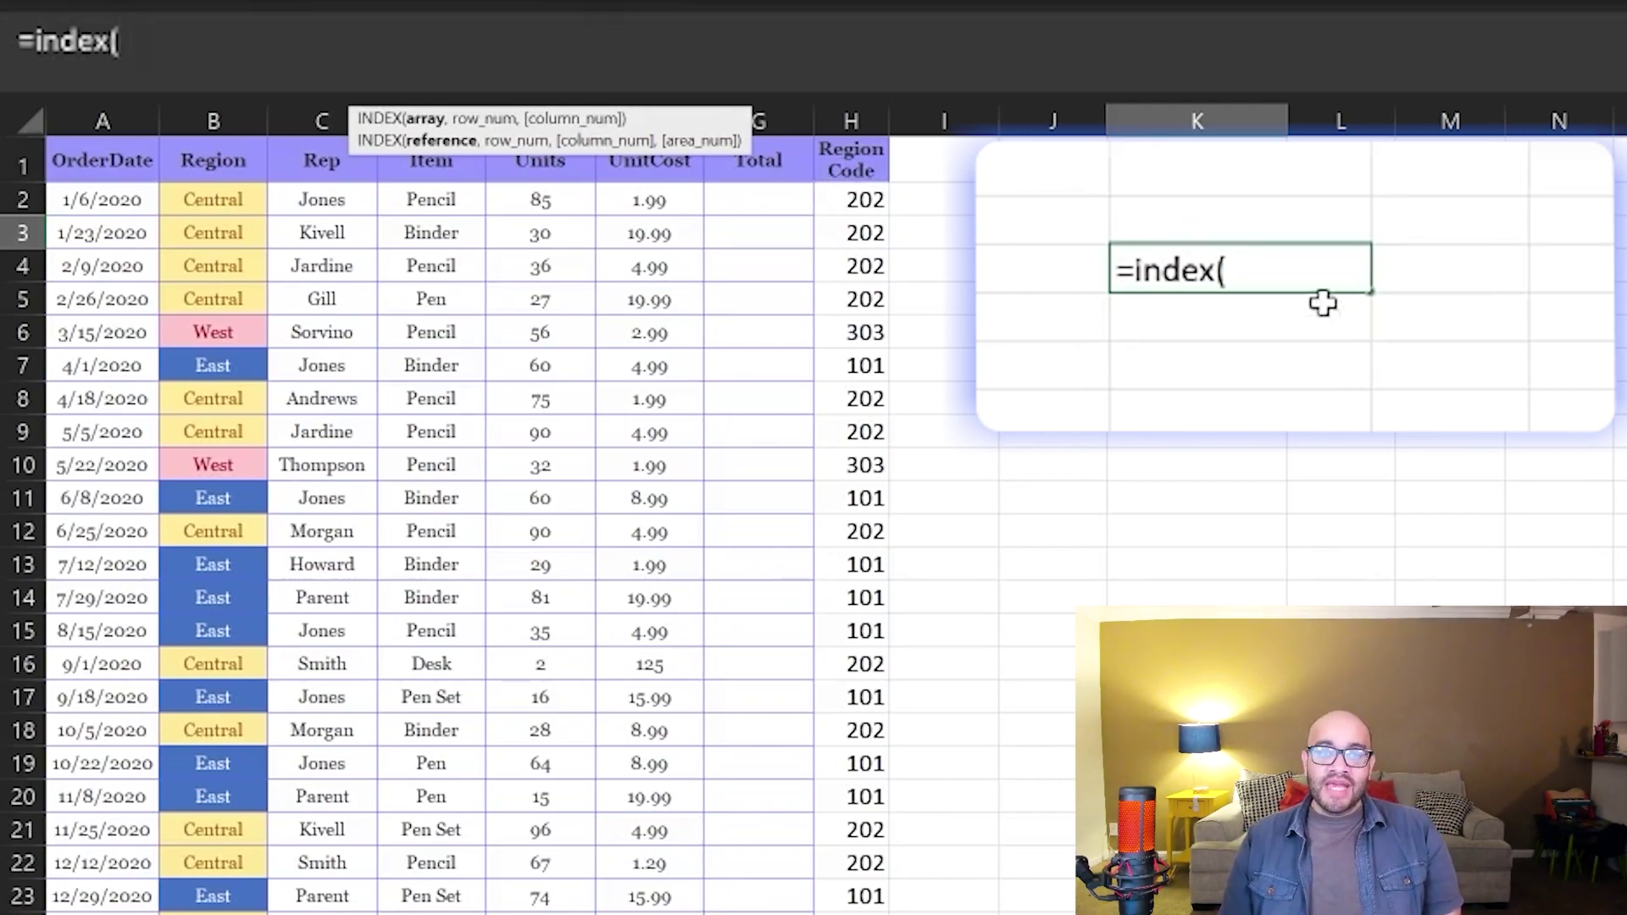
left_click(1309, 275)
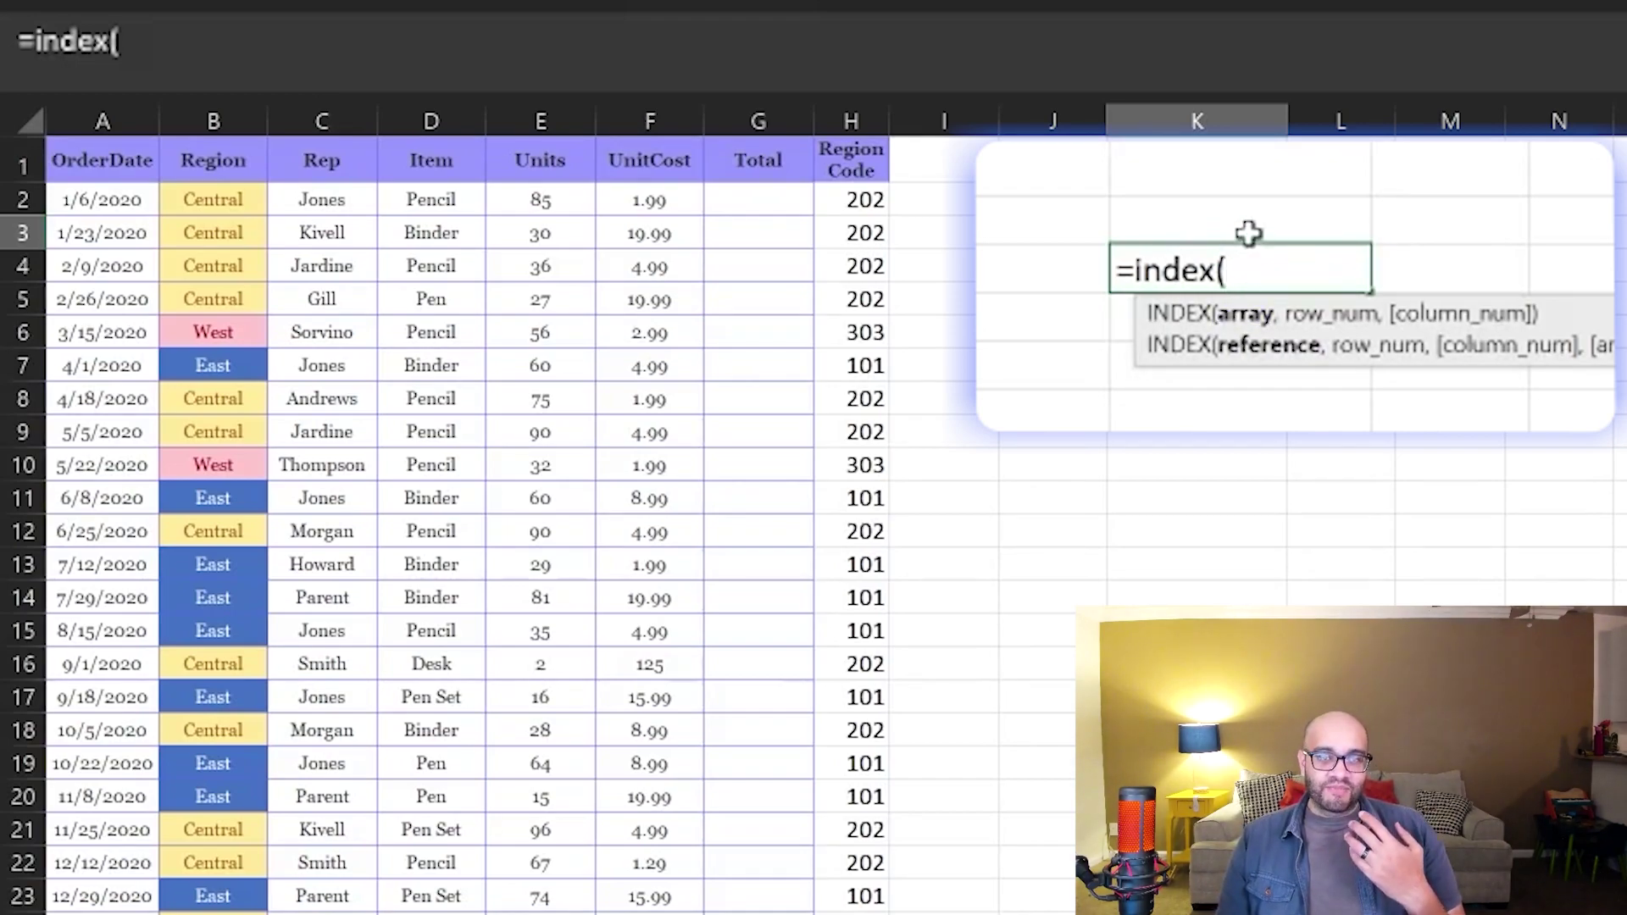
left_click(204, 914)
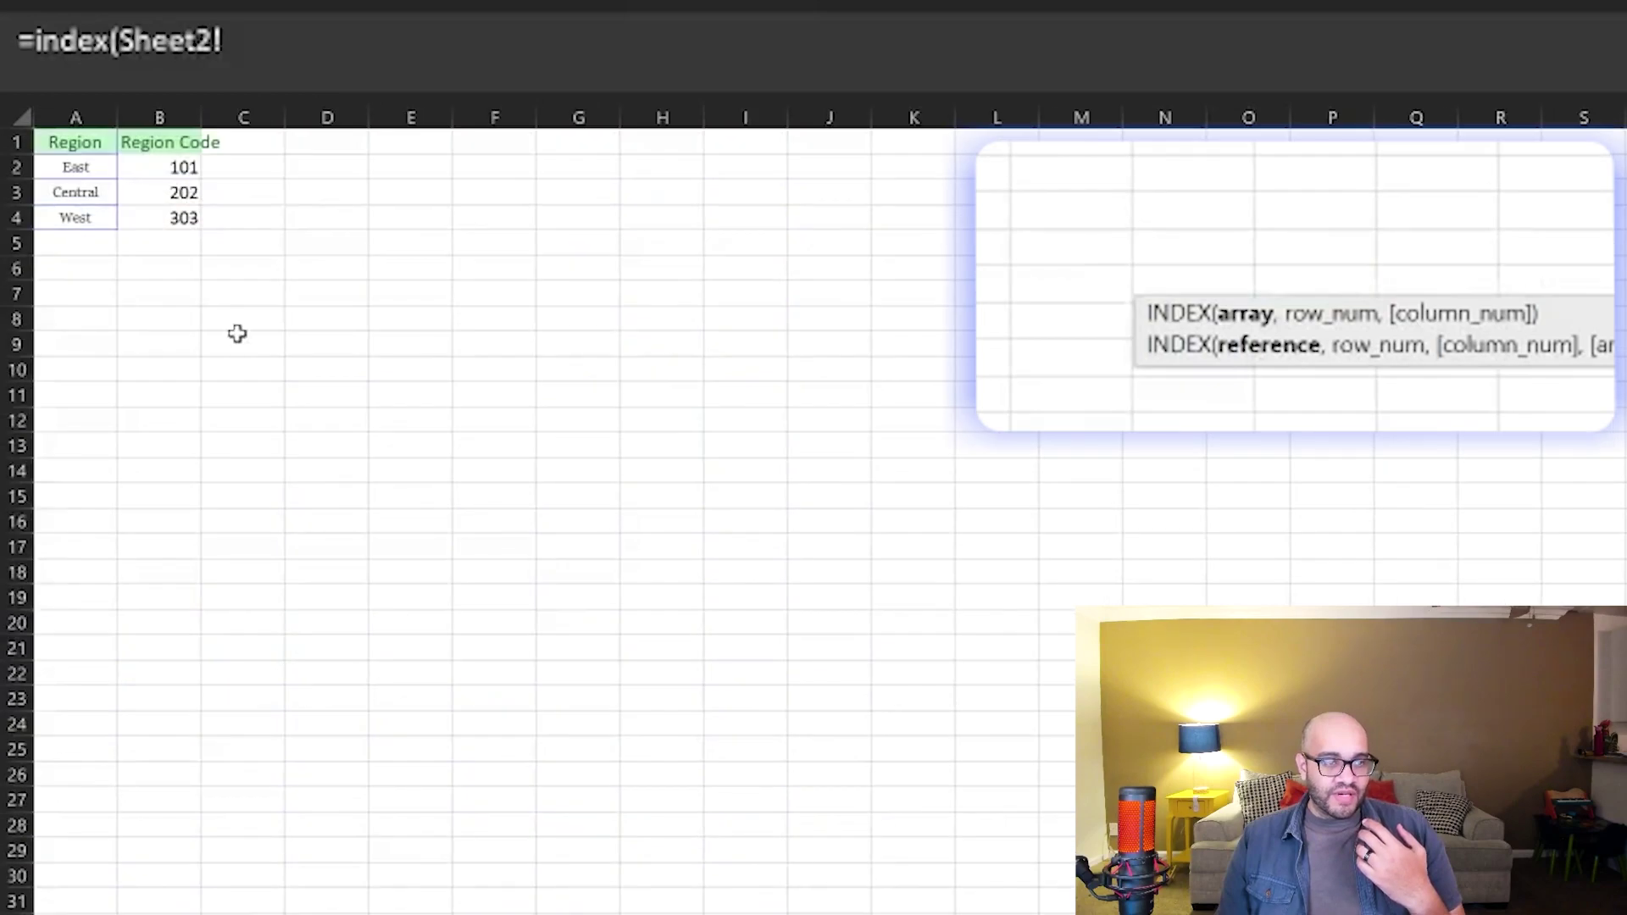
left_click(159, 118)
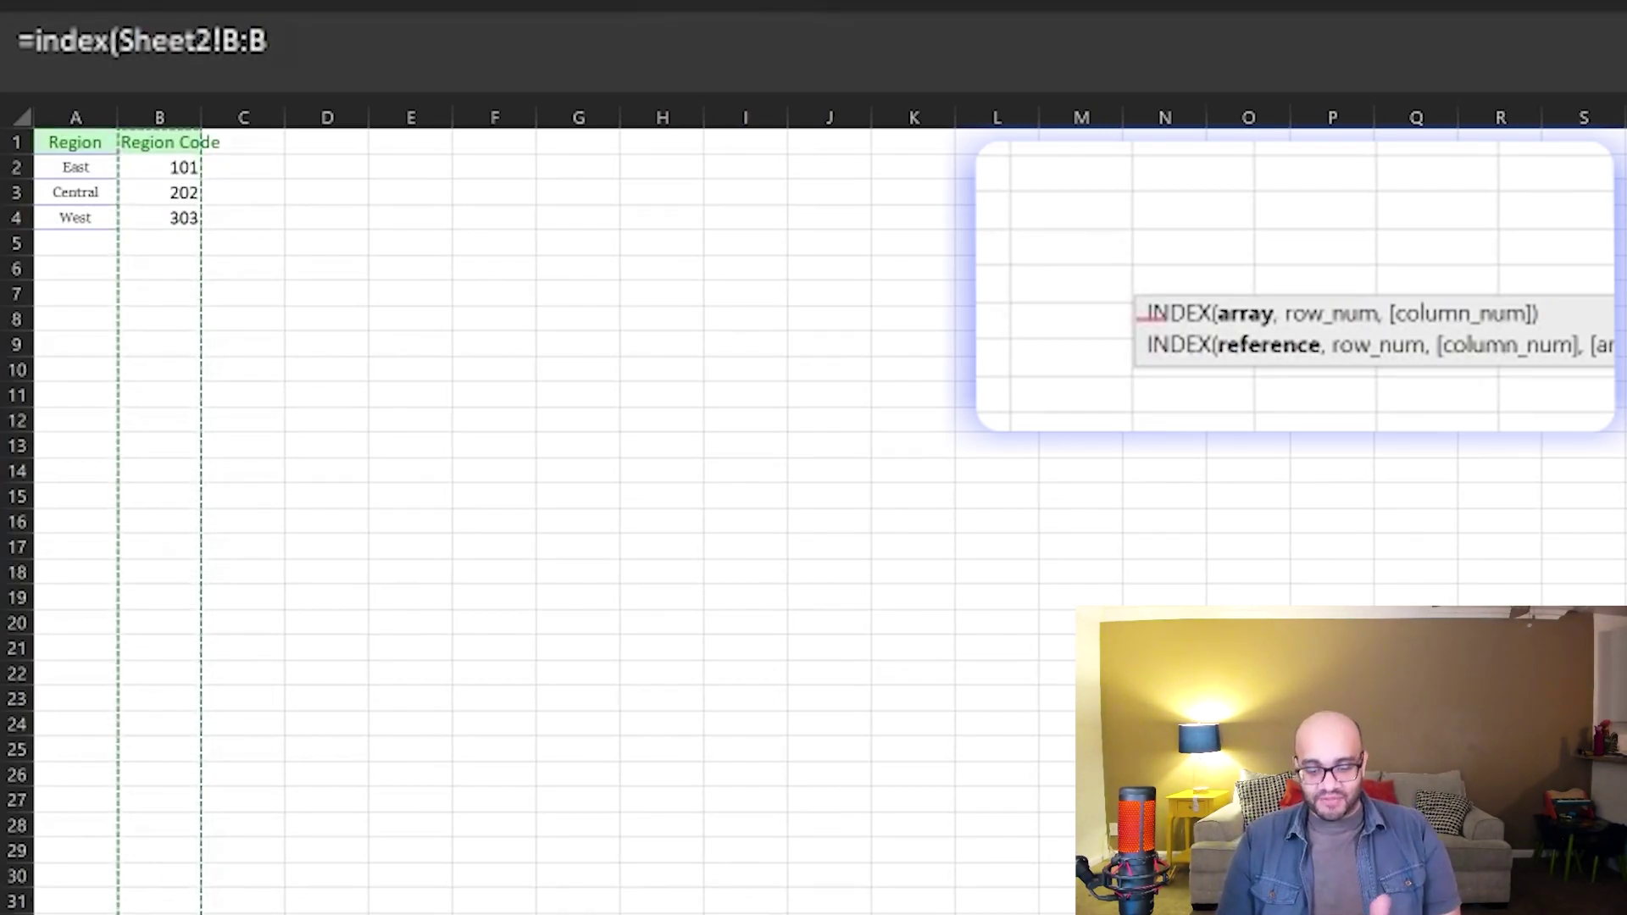
type(",")
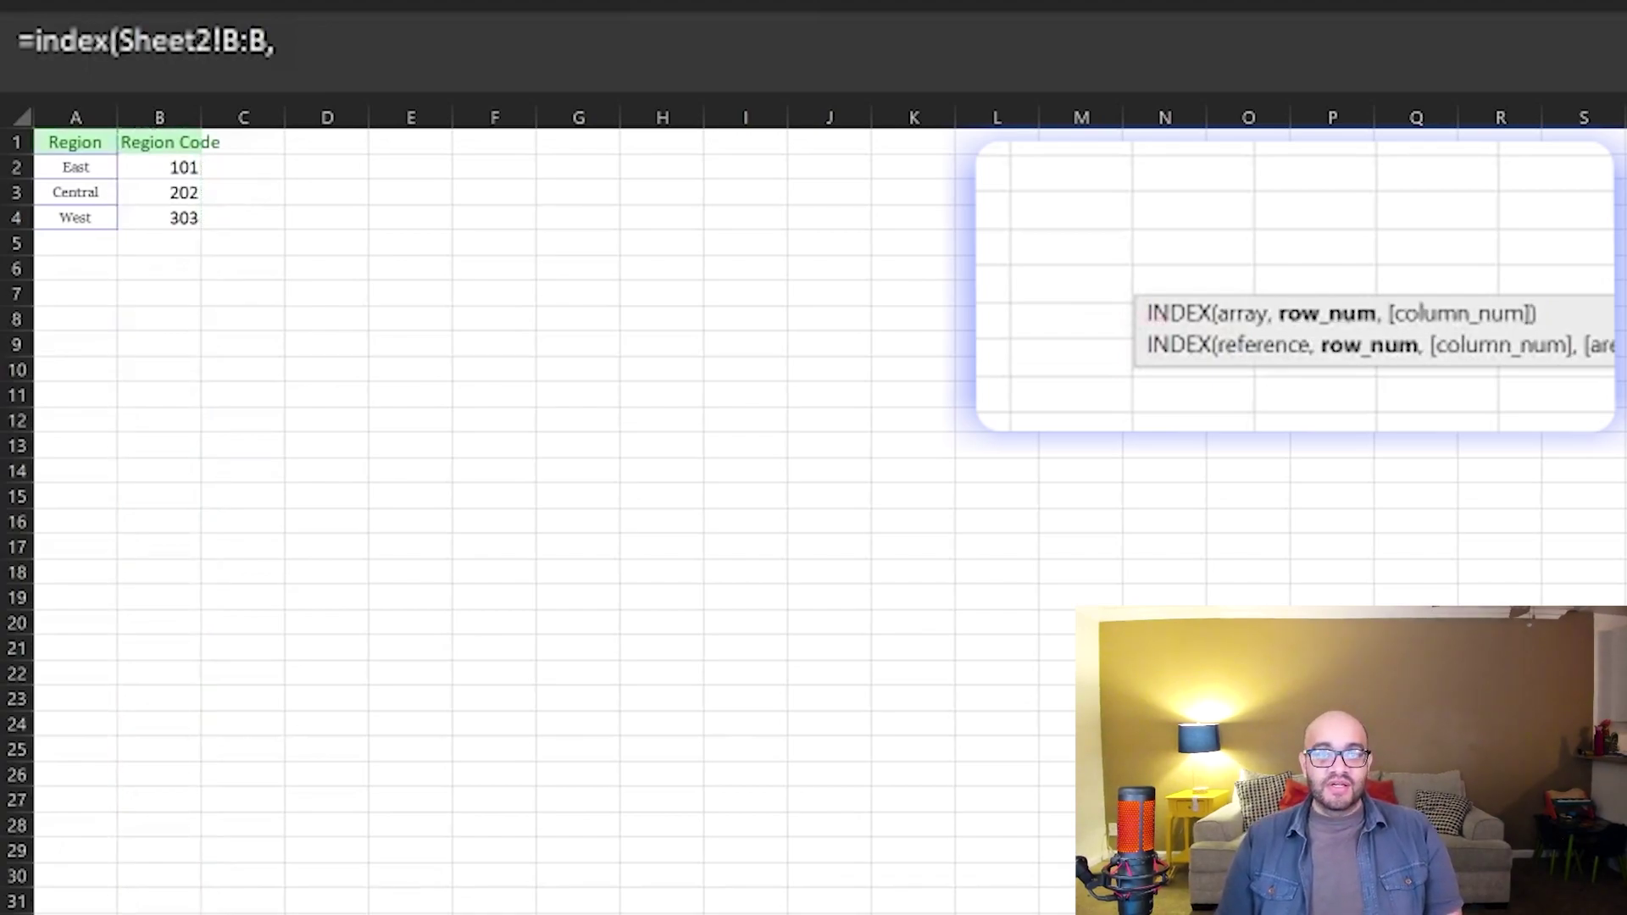
- Nest a MATCH function as the INDEX row number, with the region in Sheet1!B3 as its lookup value
type("match")
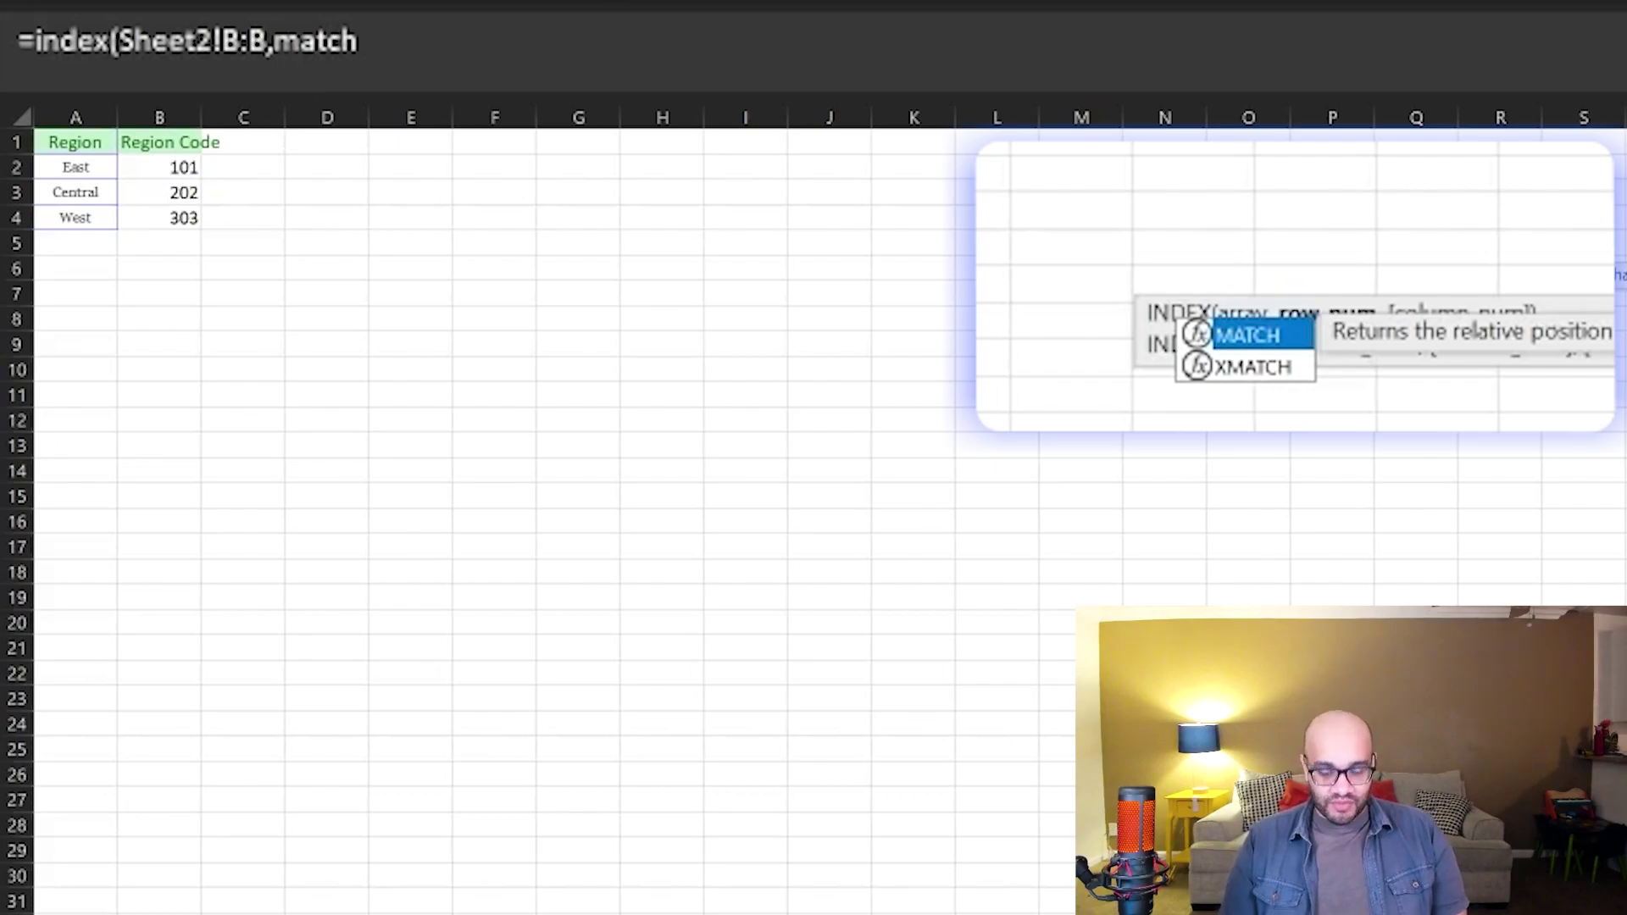
type("(")
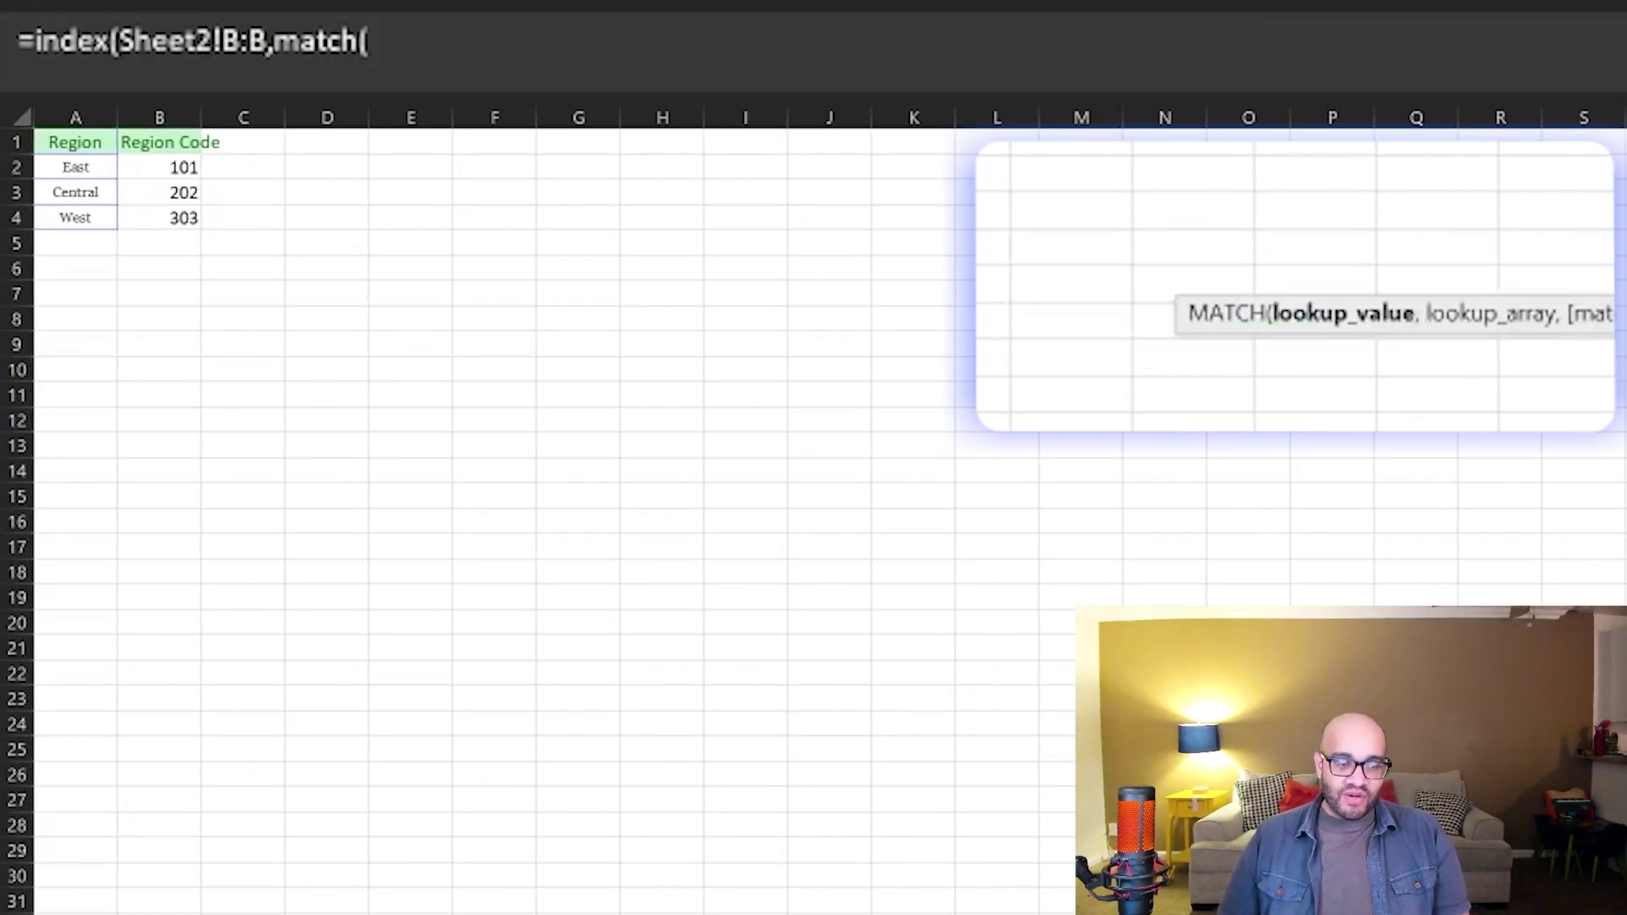
key("ctrl+Page_Up")
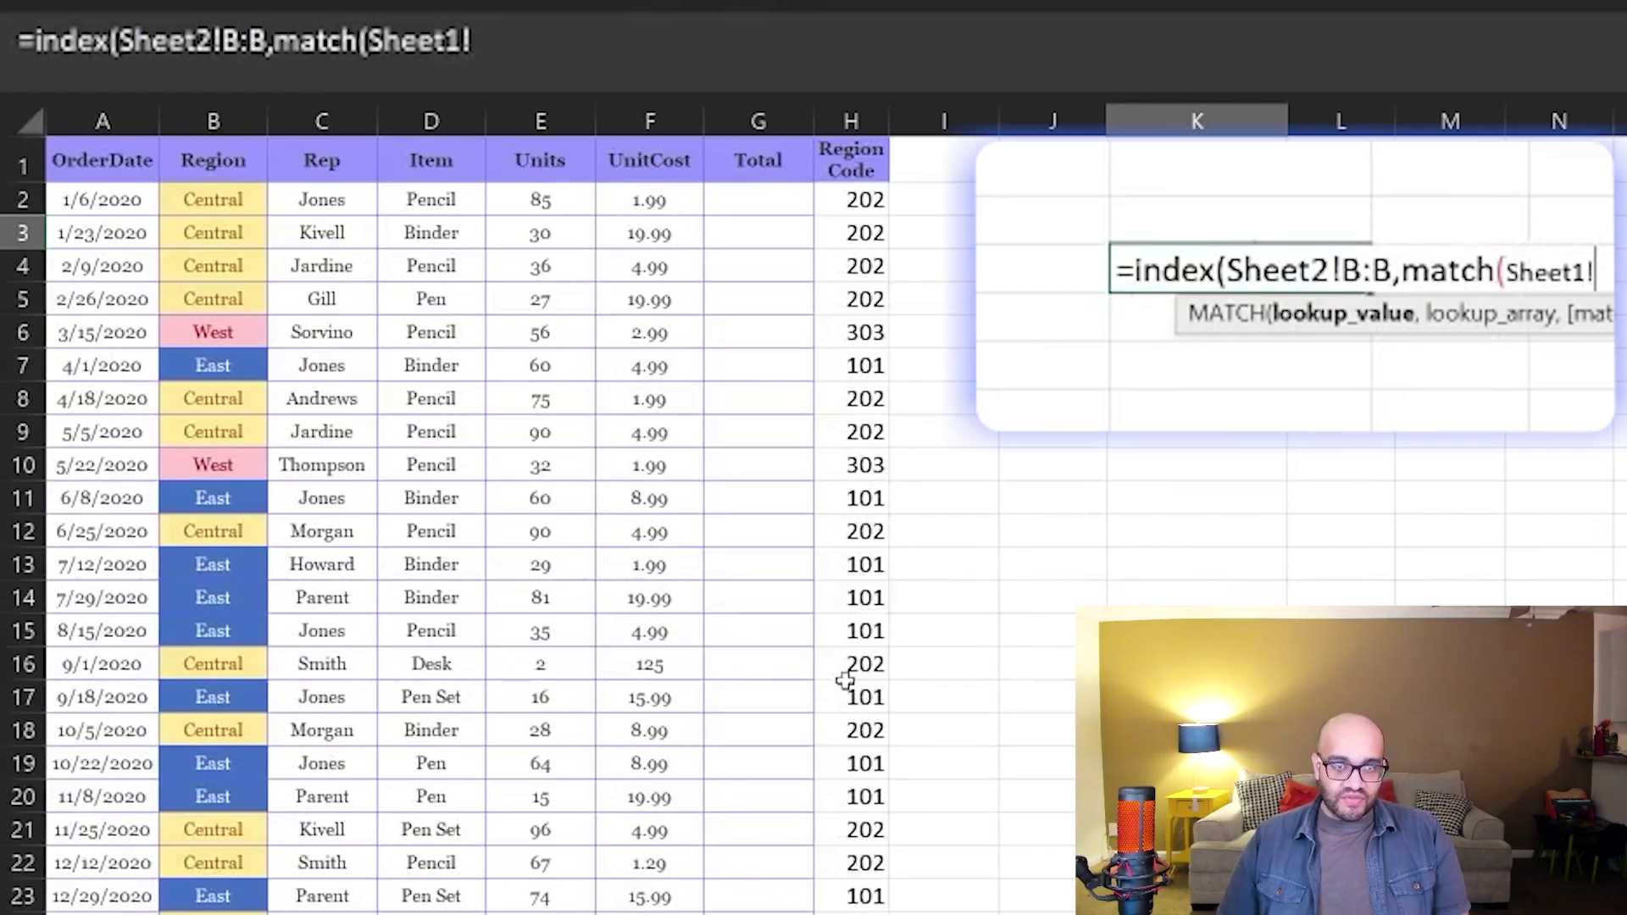
left_click(212, 228)
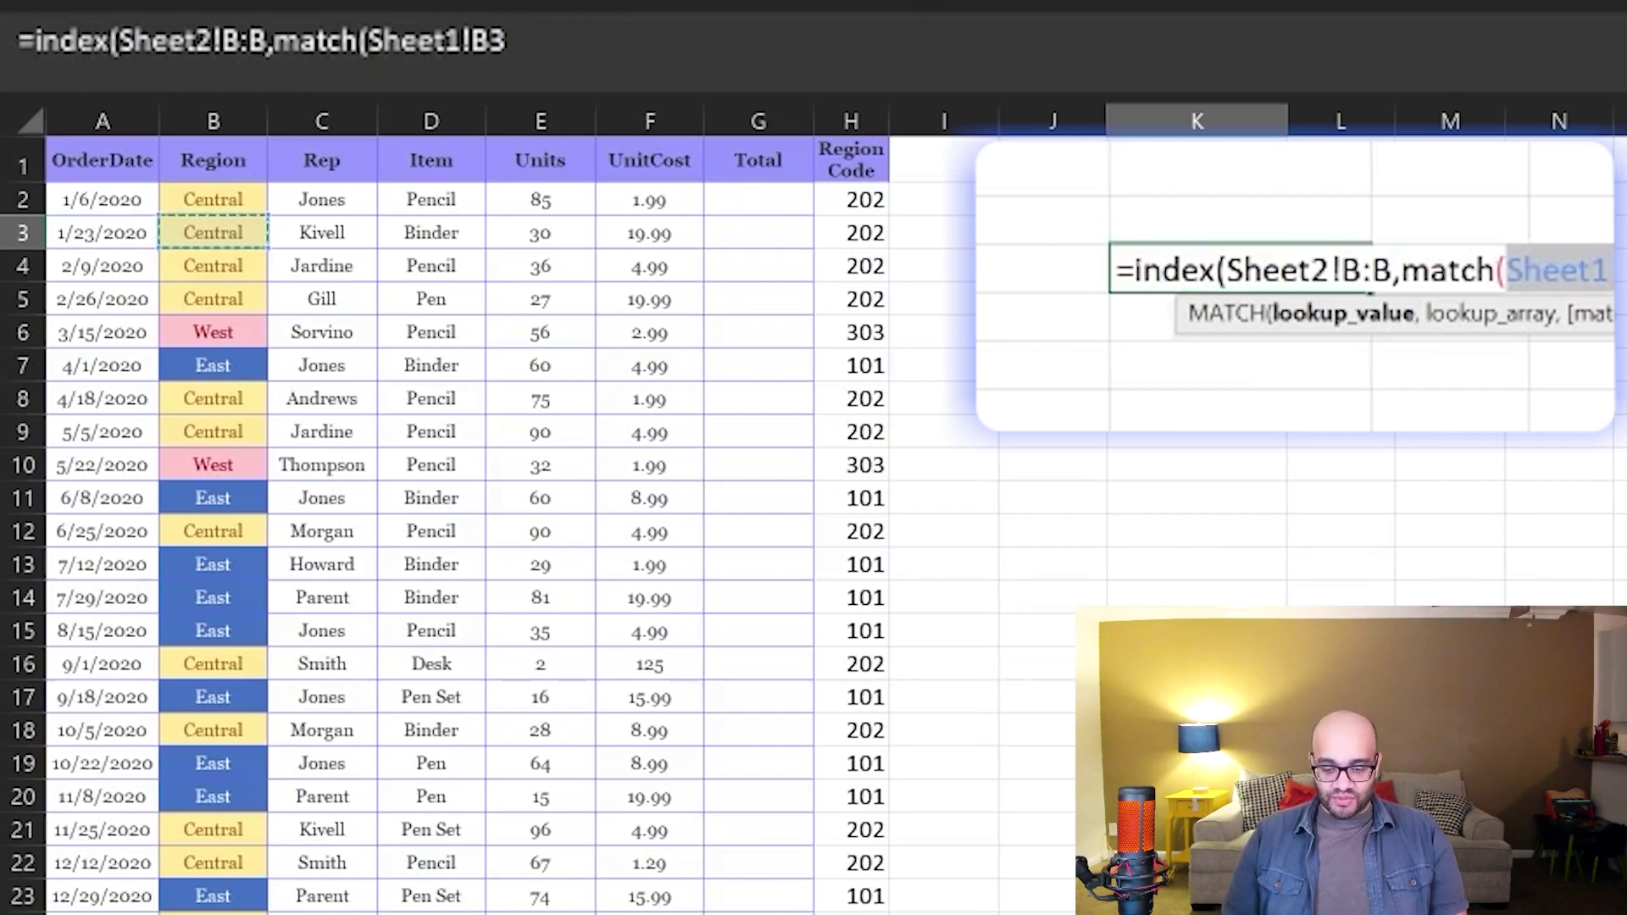
type(",")
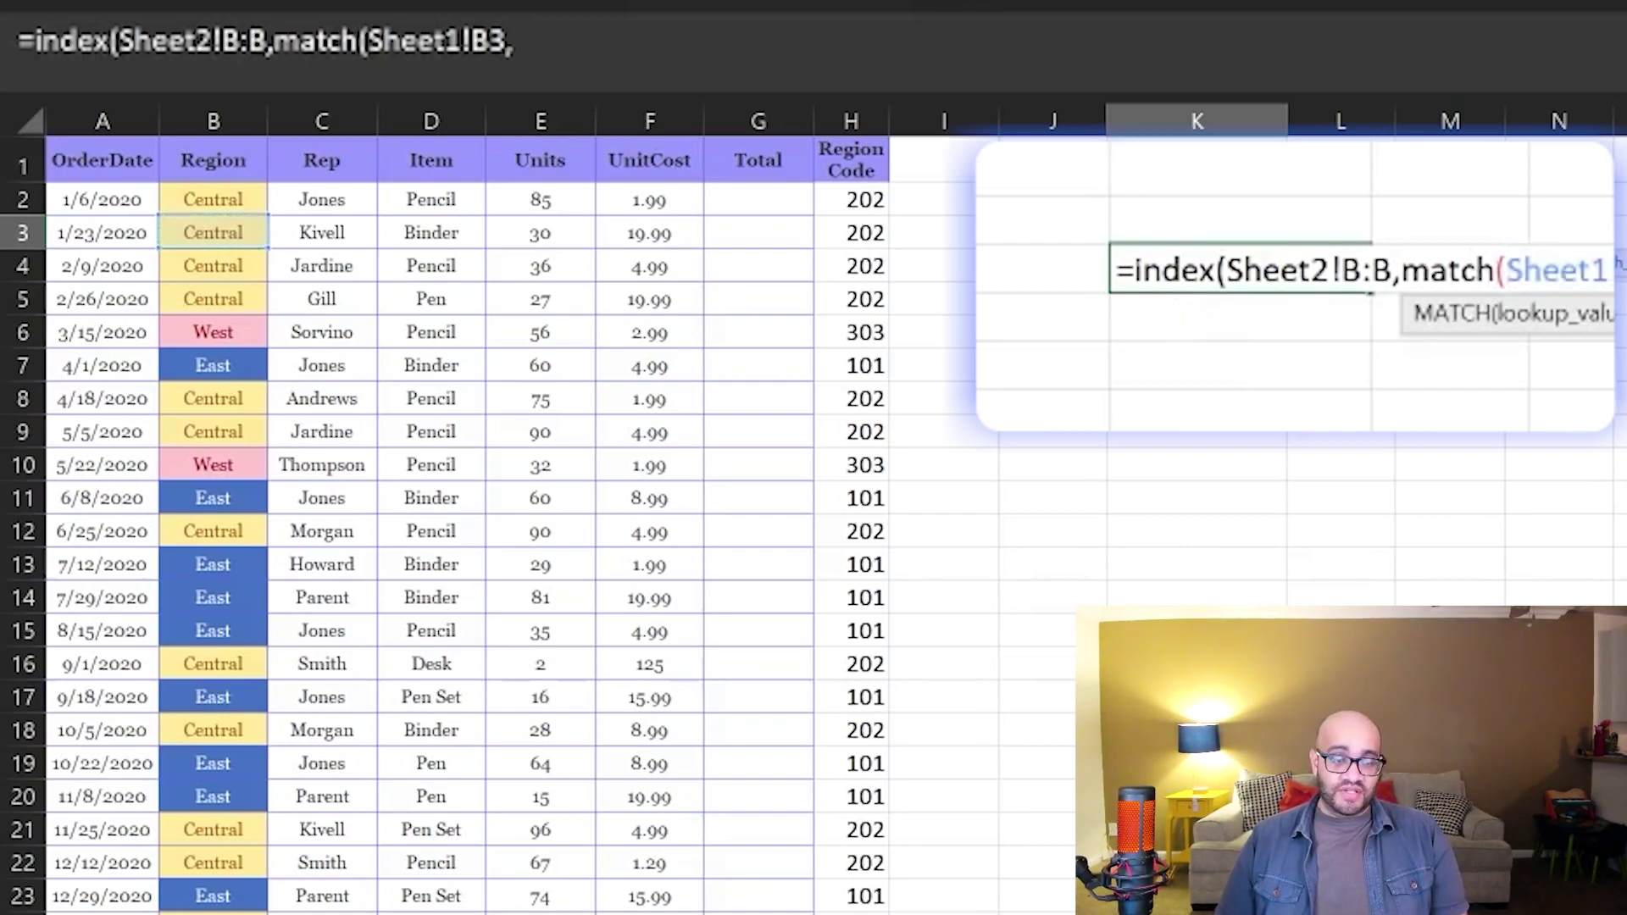
- Use the Region column Sheet2!A:A as the MATCH lookup array with exact match 0, and complete the formula in K3
key("ctrl+Page_Down")
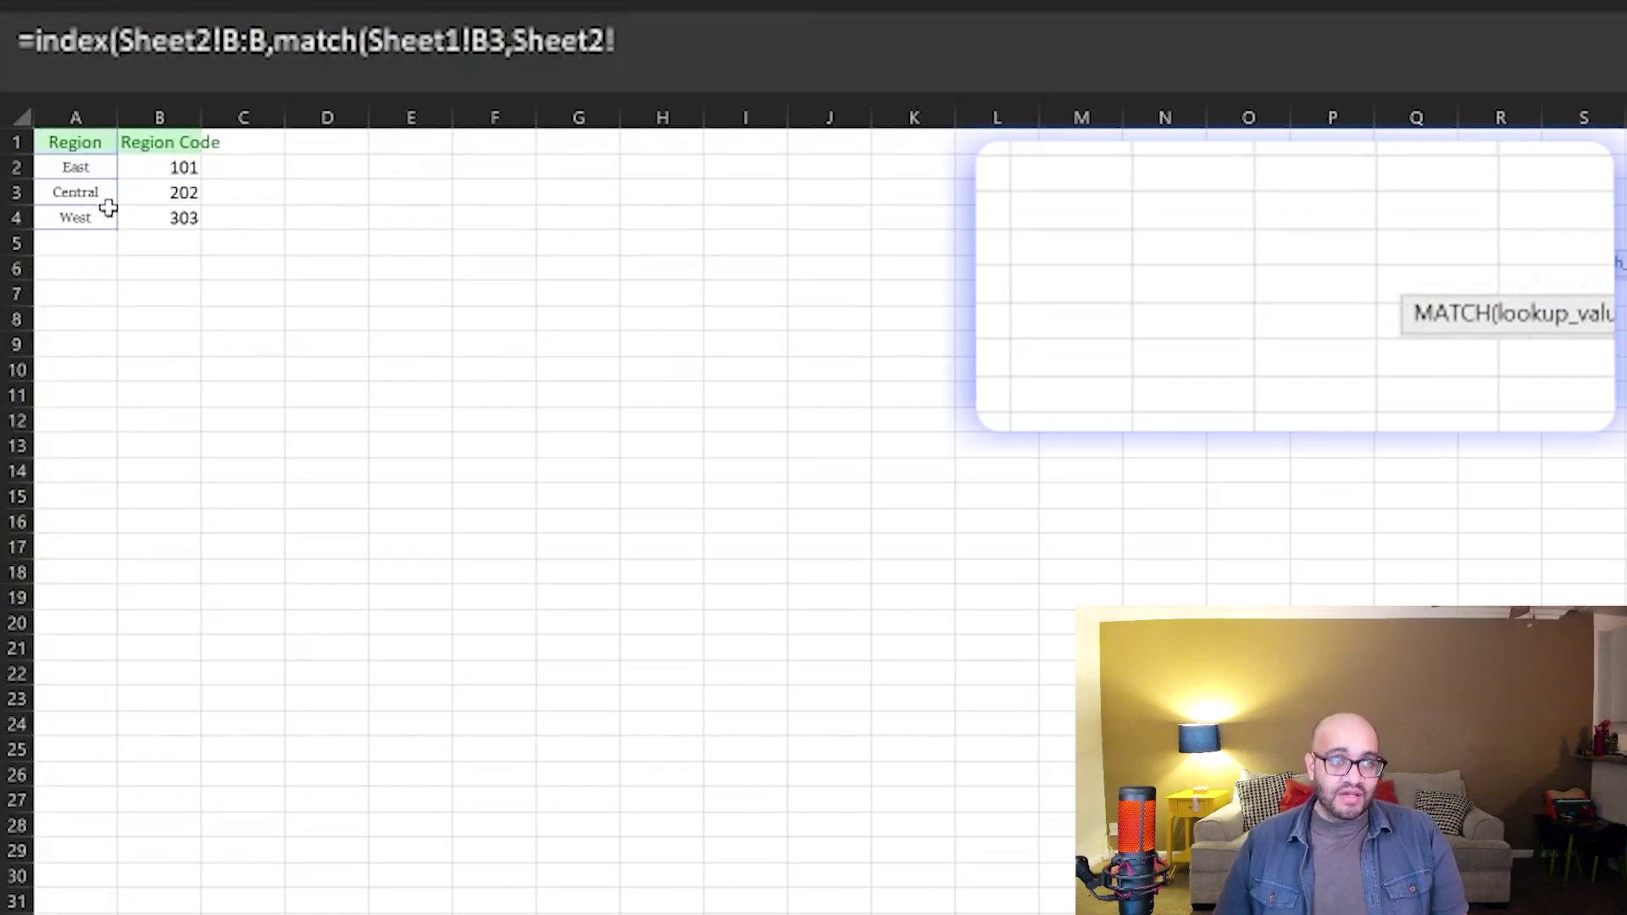
left_click(58, 108)
left_click(65, 111)
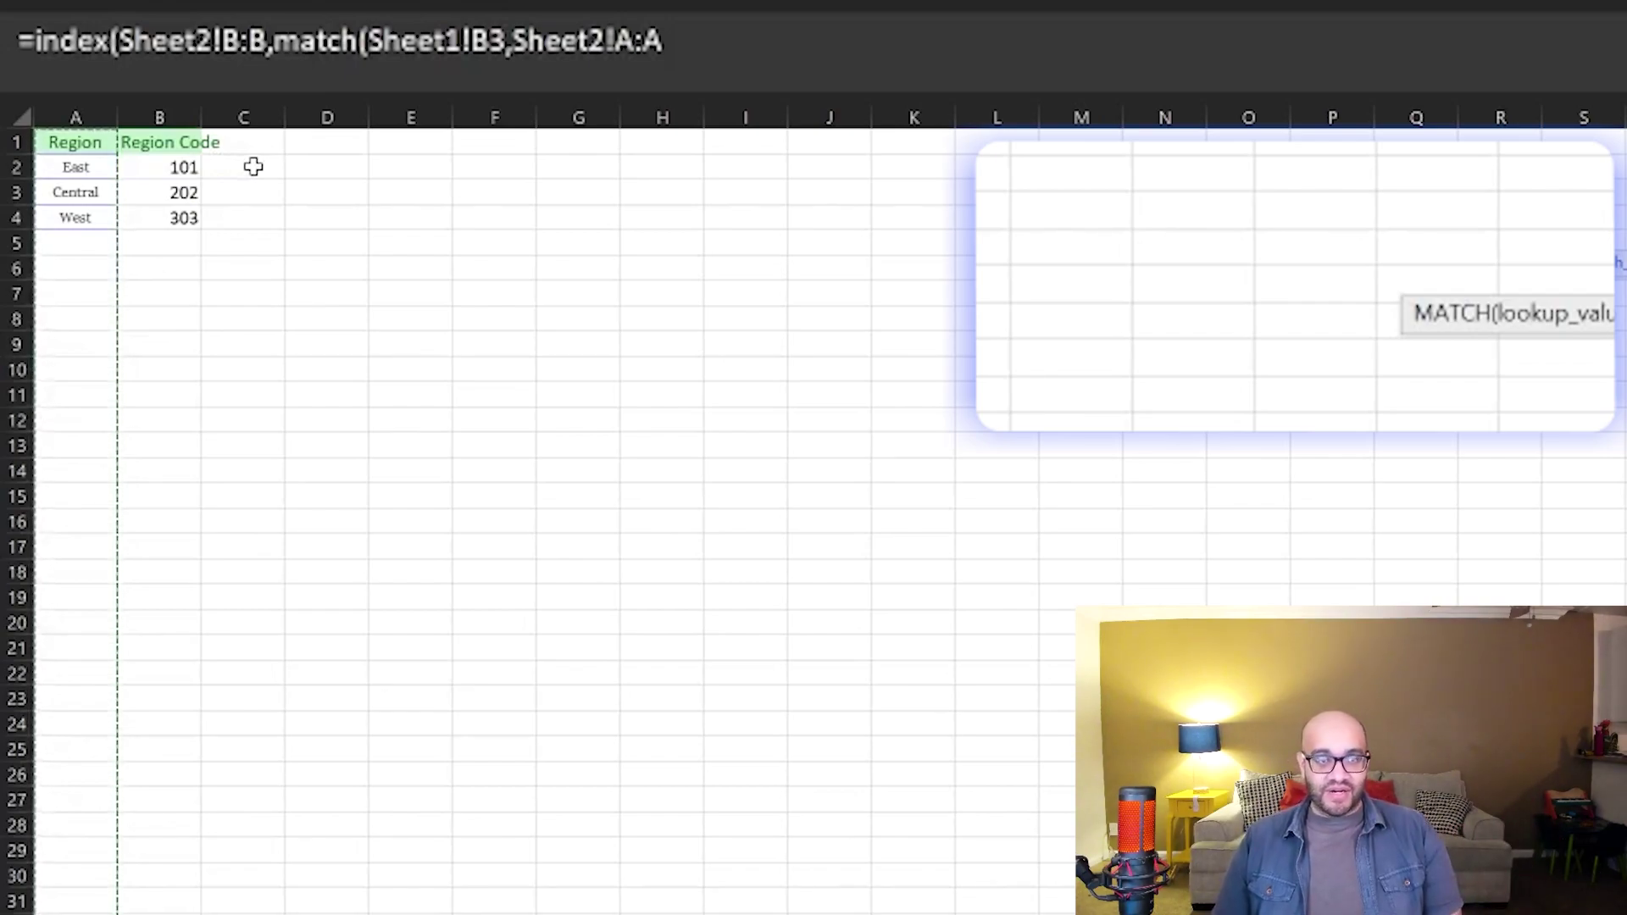
type(",")
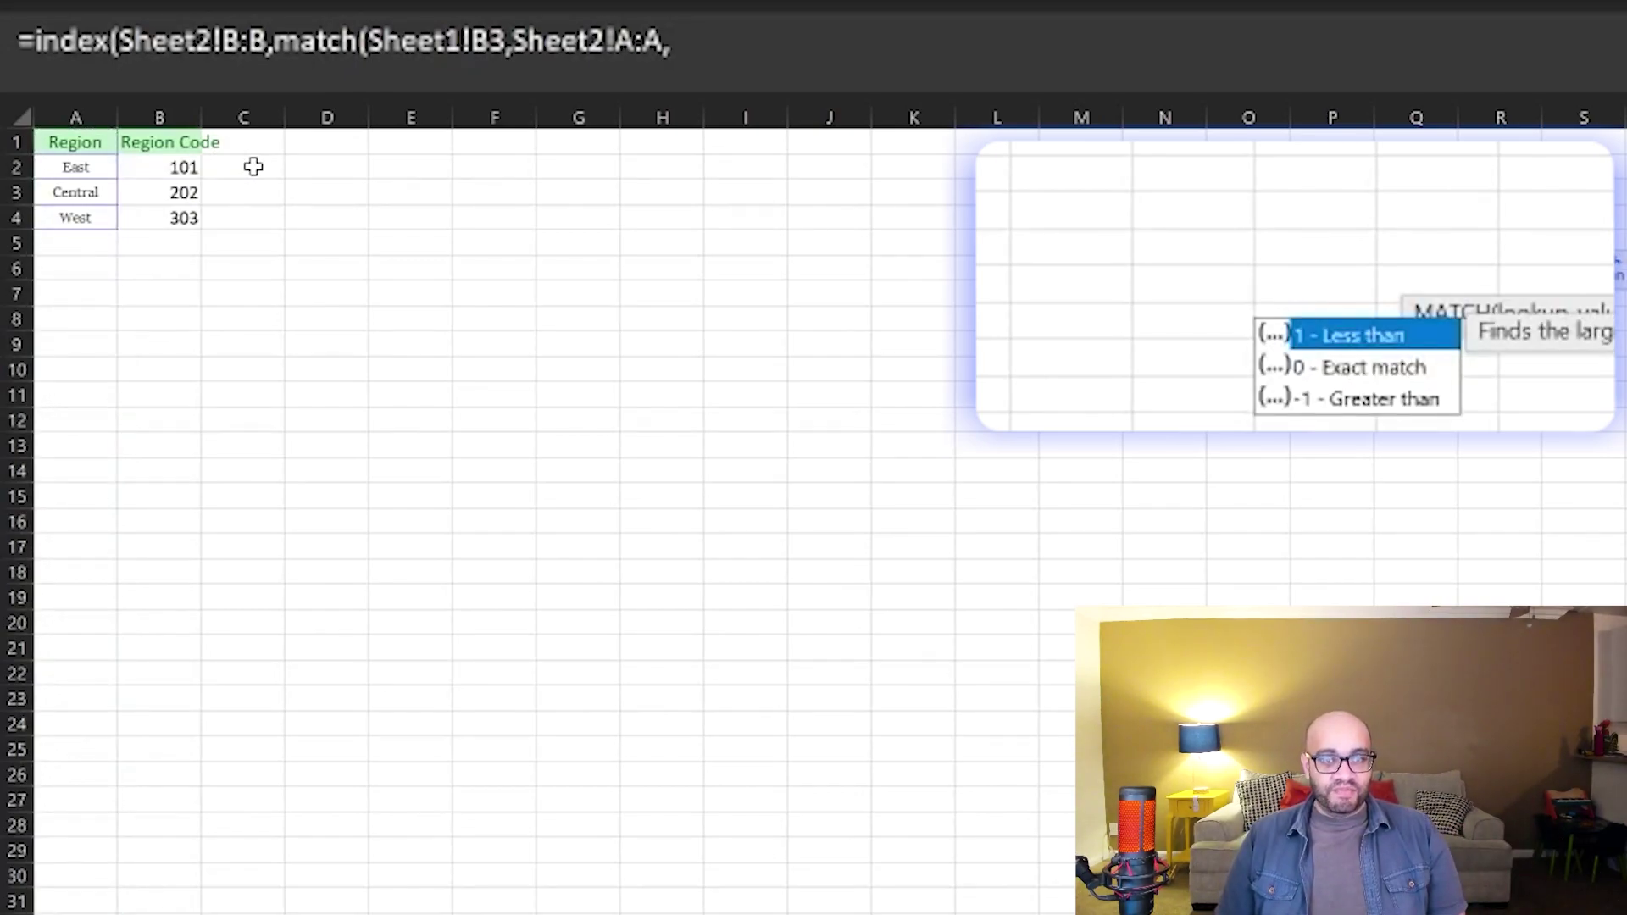
type("0")
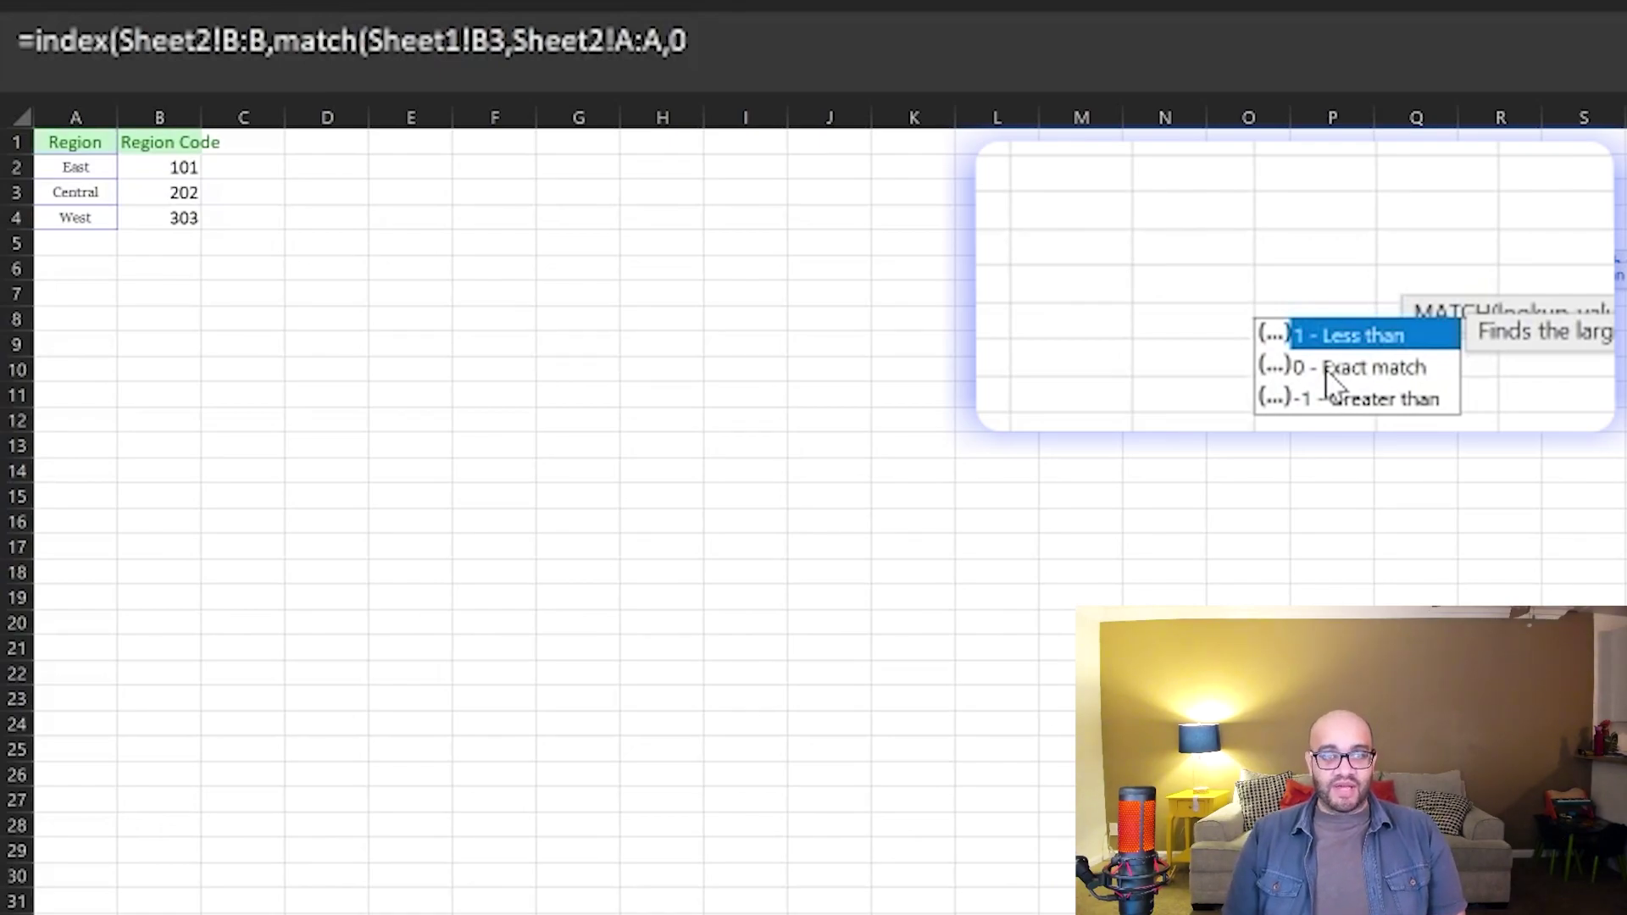
type(")")
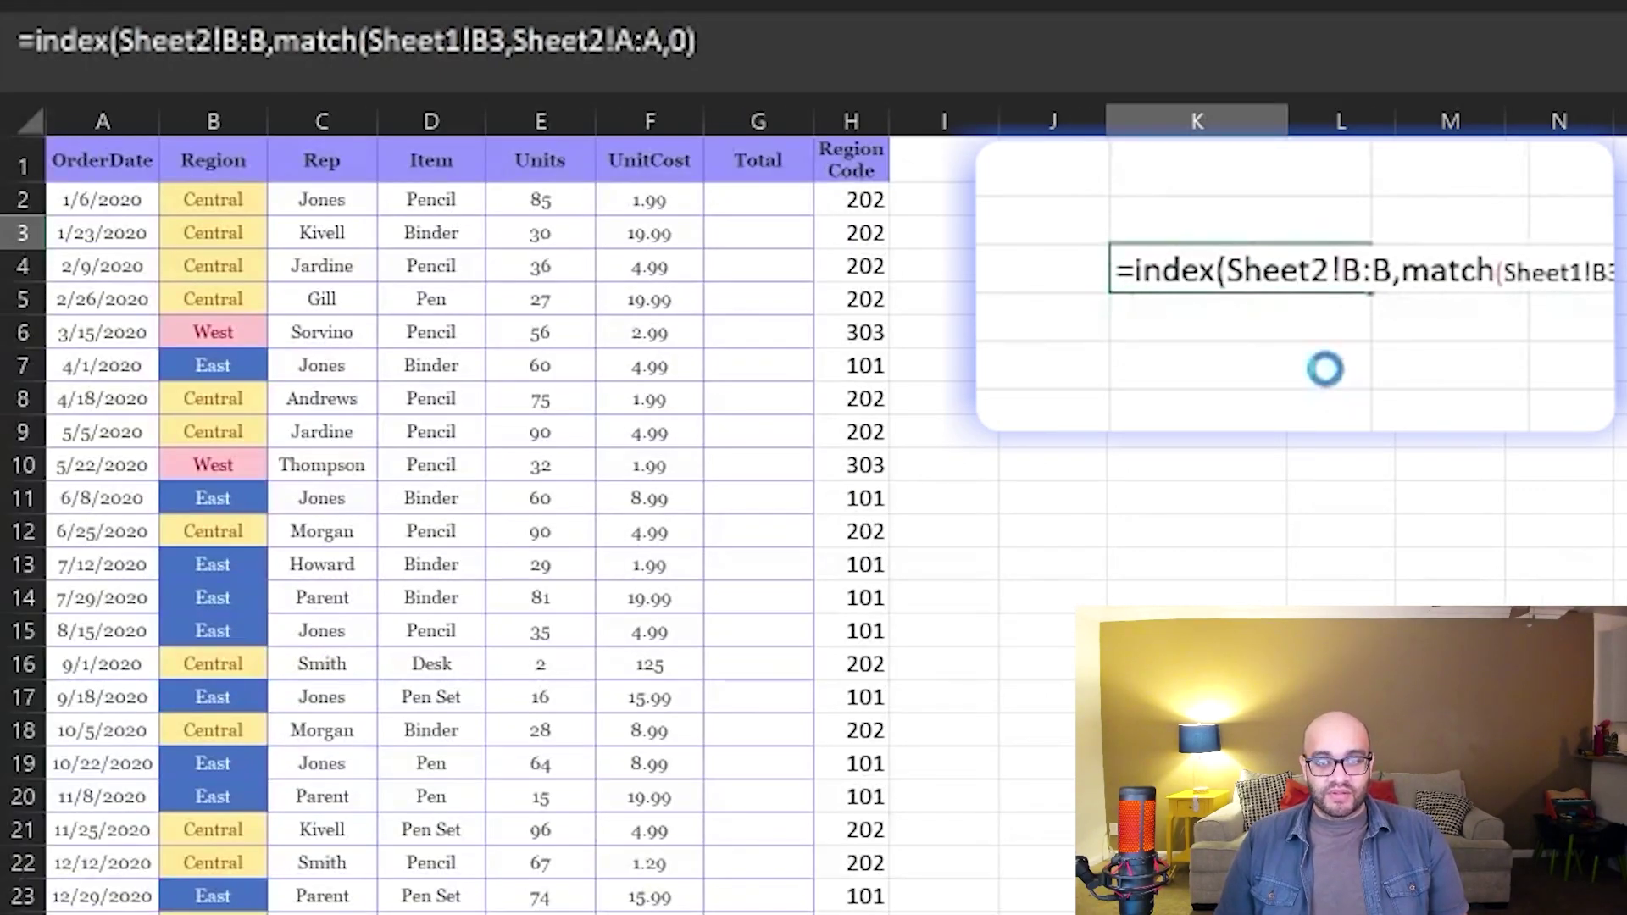
key("Return")
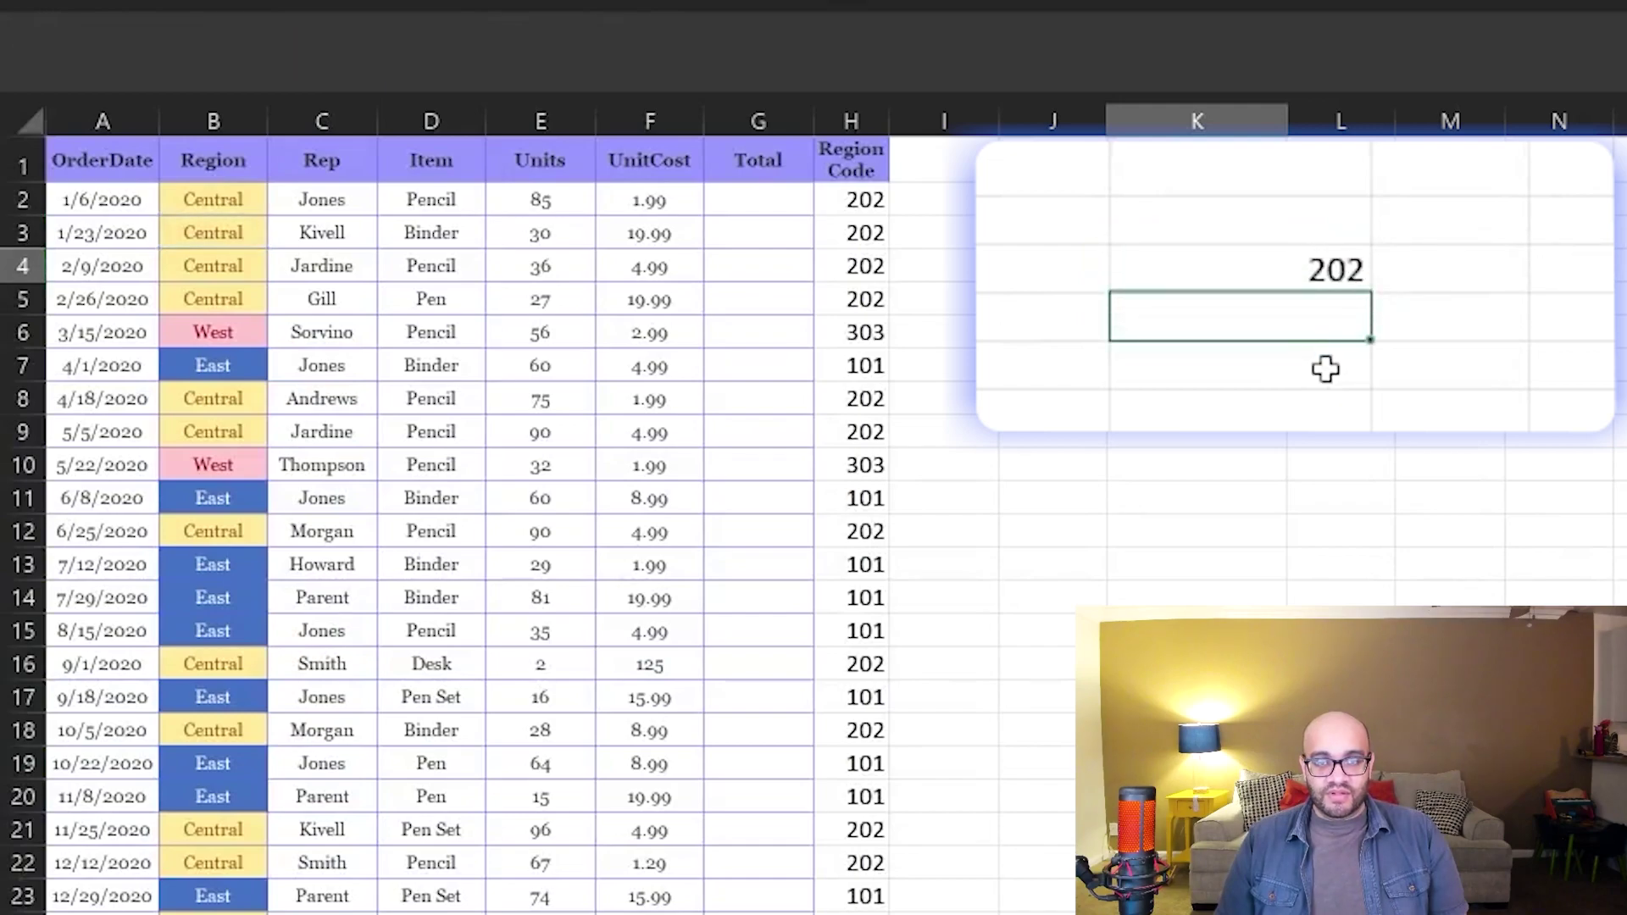
- Fill the INDEX MATCH formula in K3 down column K, and compare K10 with the VLOOKUP formula in H10
left_click(1330, 268)
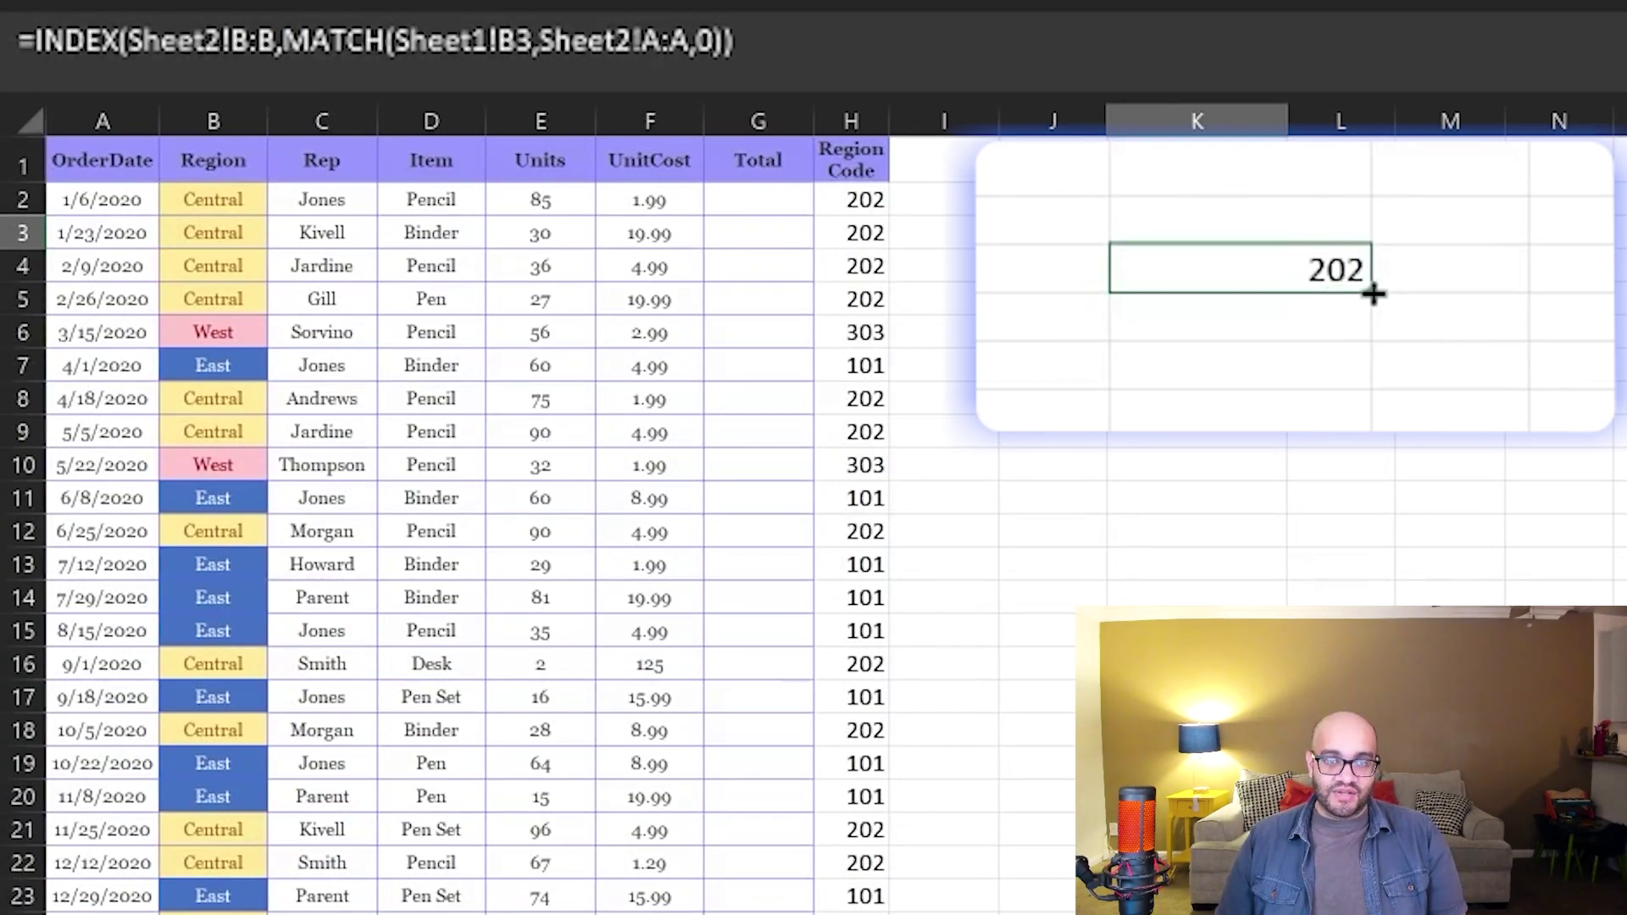
double_click(1372, 293)
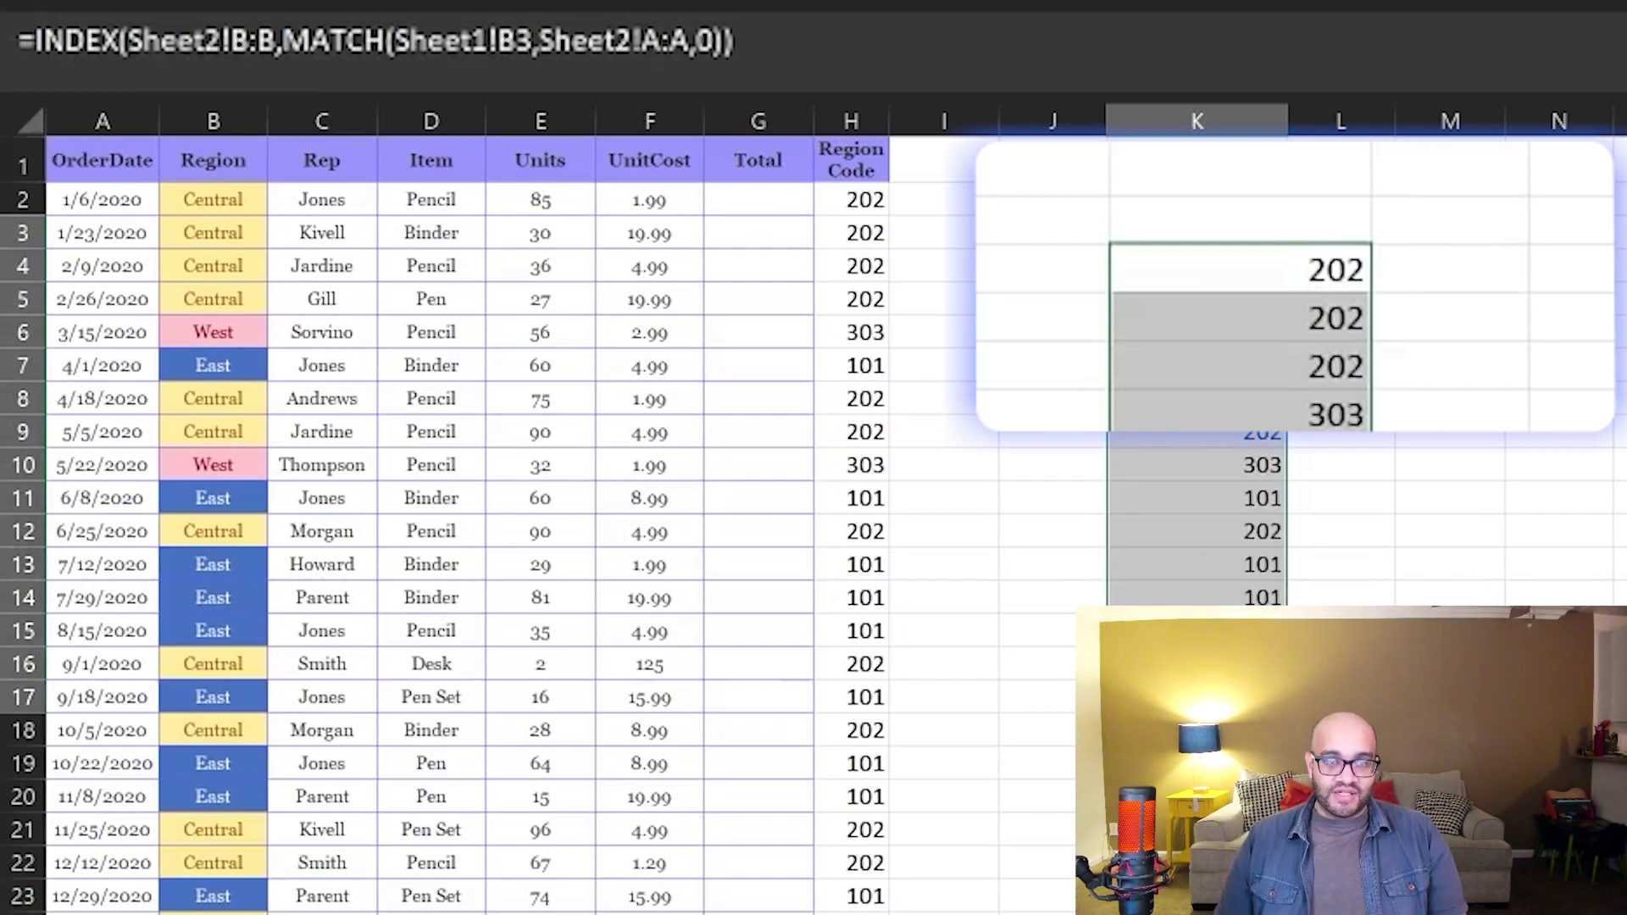
left_click(860, 474)
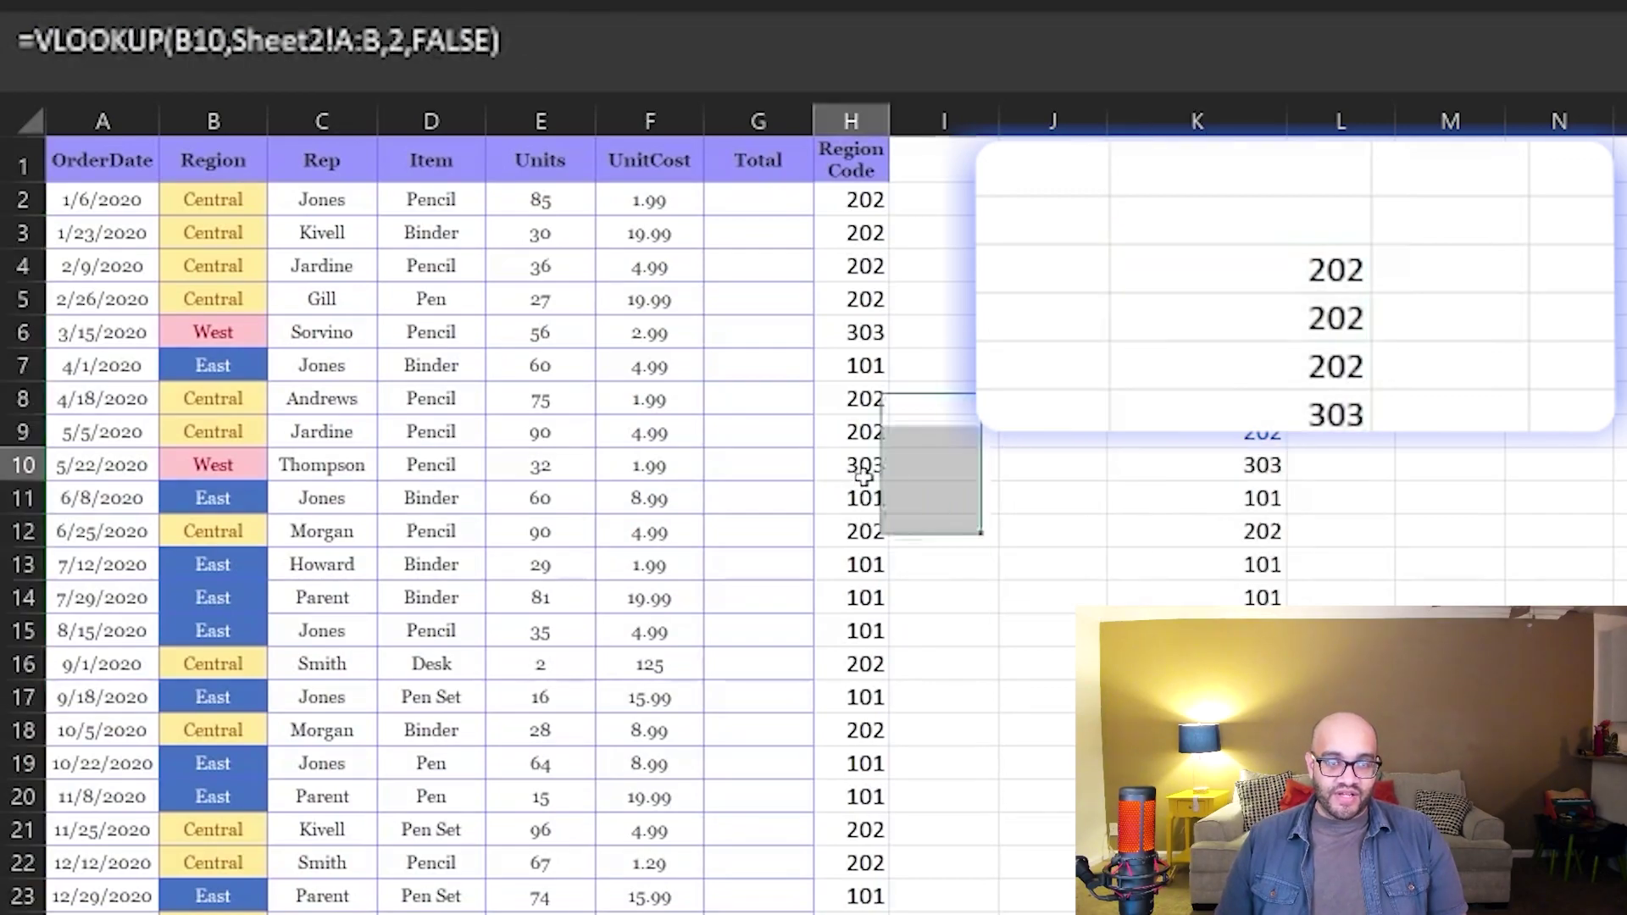
left_click(1265, 457)
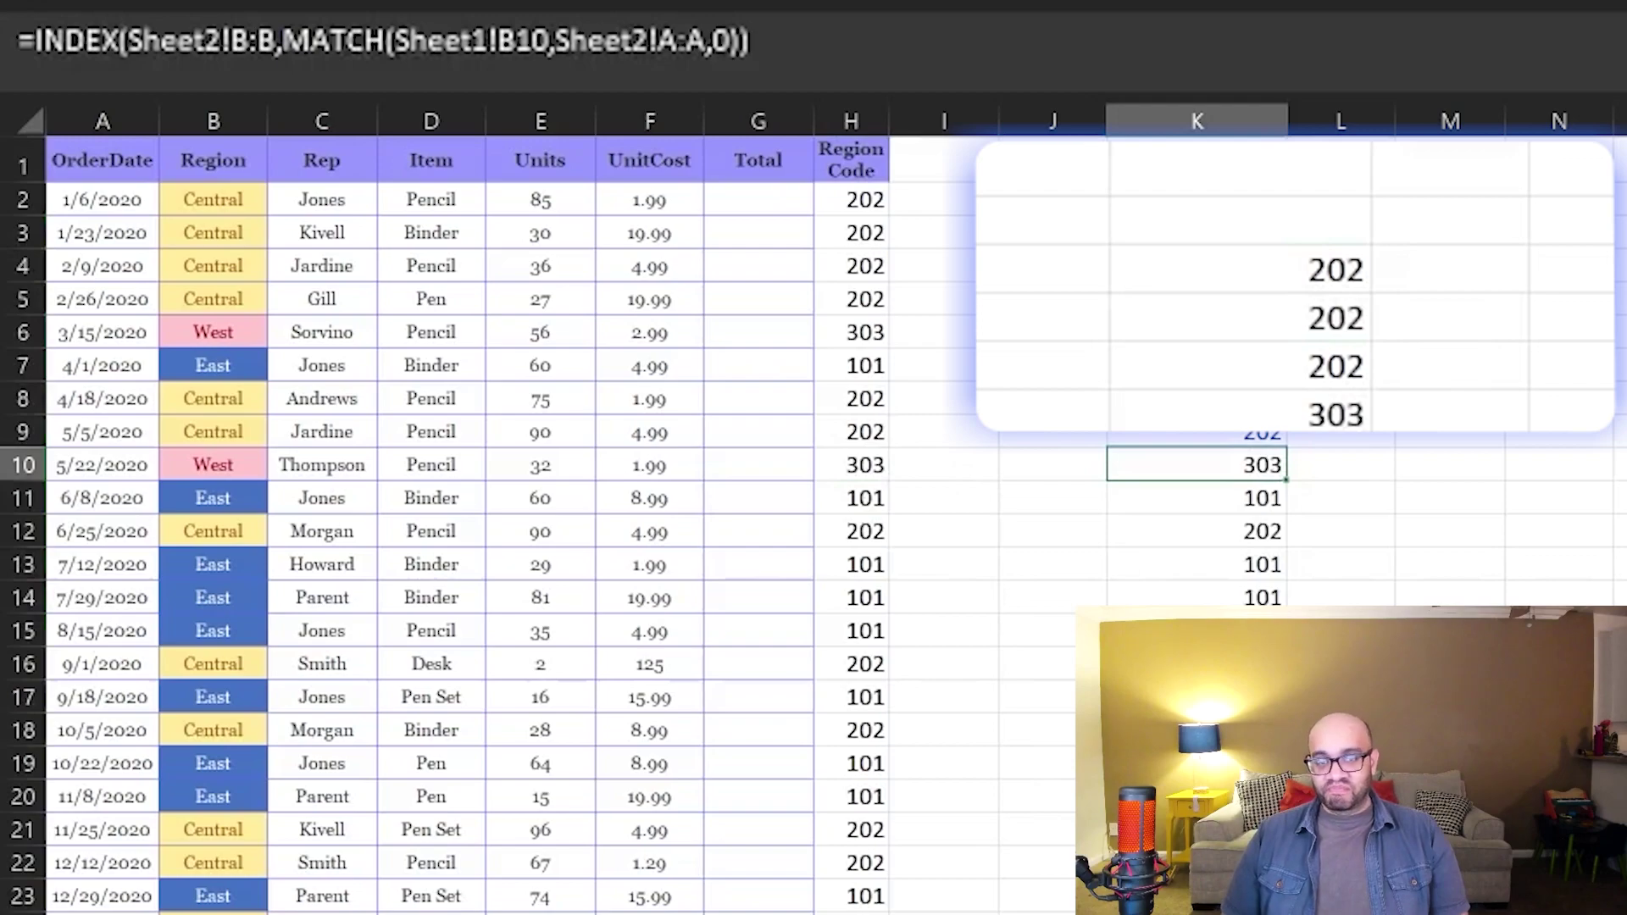